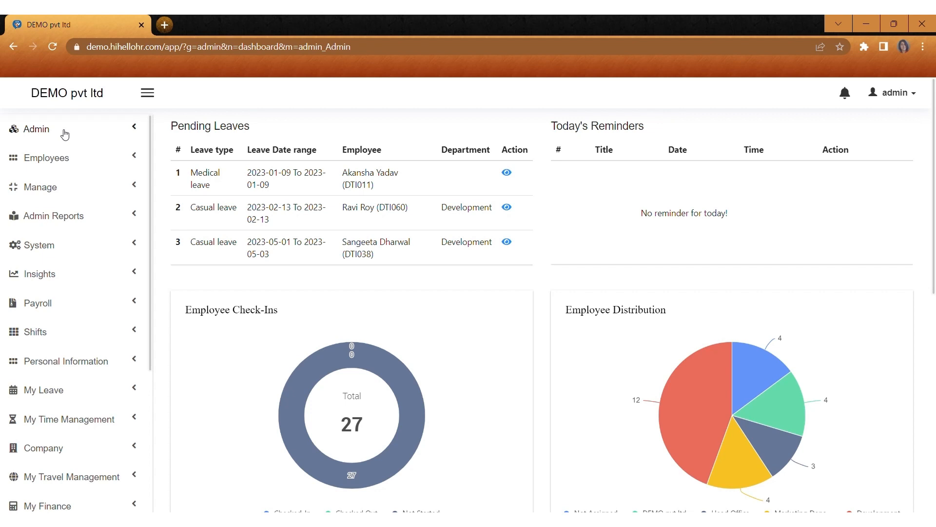
Step: Expand the Admin menu to show the dashboard with pending leaves, reminders and check-in charts
click(65, 132)
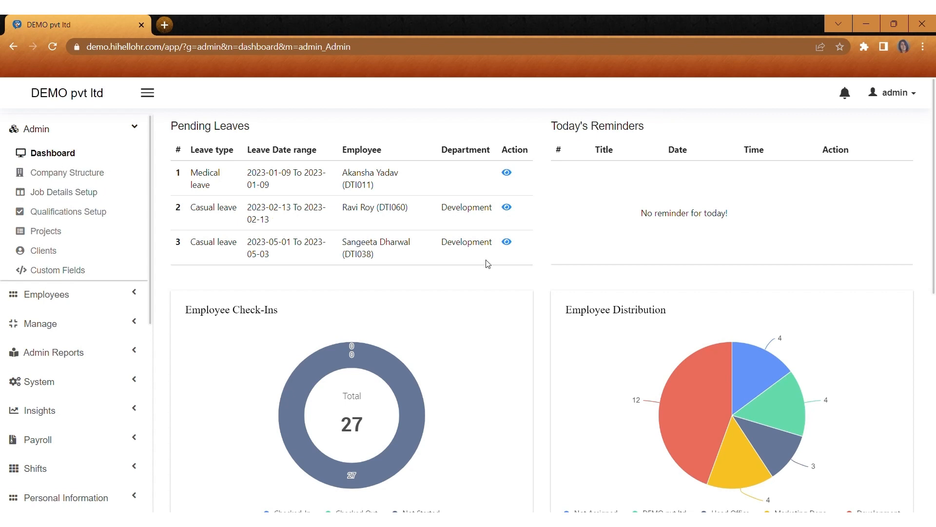
Step: Look over the dashboard cards, then show the Company Structure list of five units
scroll(860, 254, down, 8)
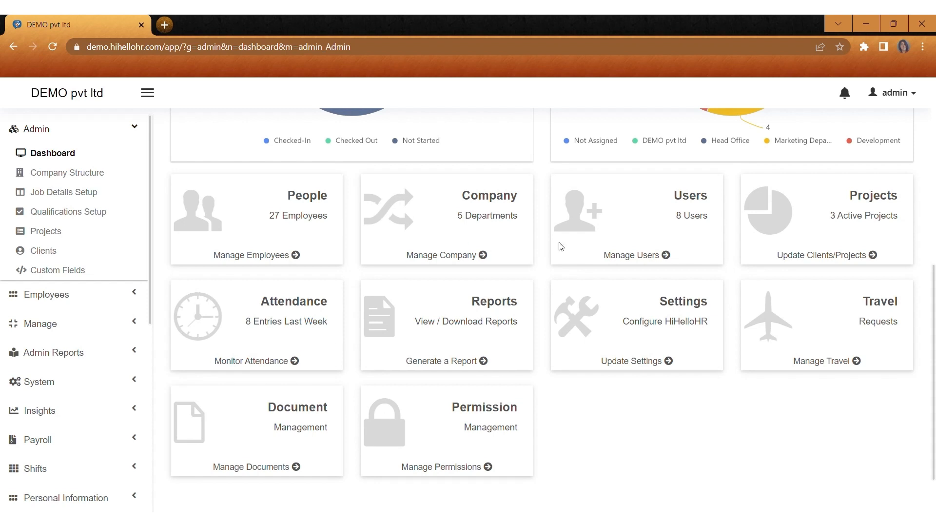
scroll(488, 366, up, 8)
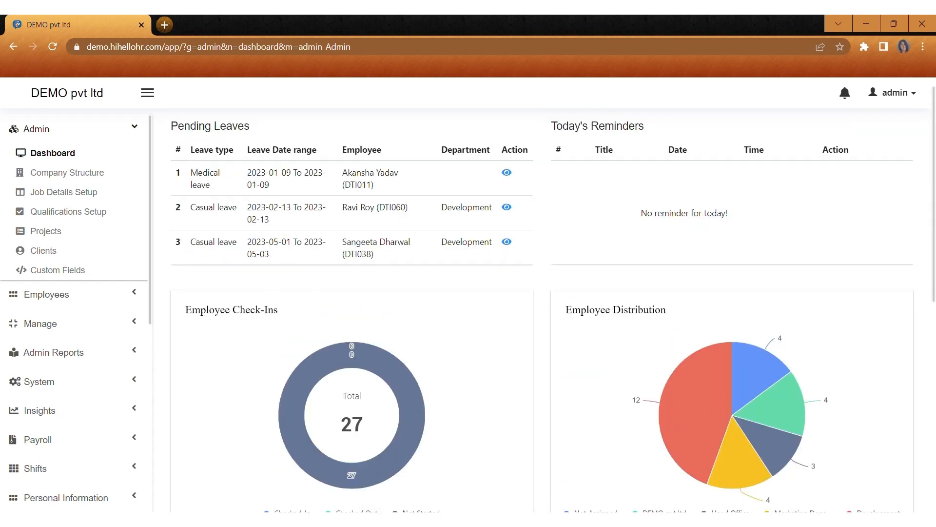
click(111, 180)
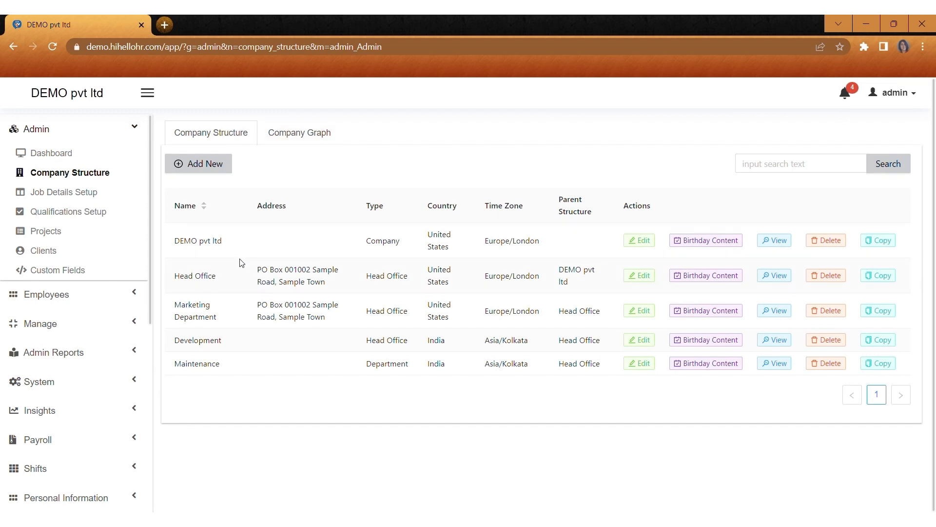
Step: Start a new company structure unit named 'hr dept' with details 'hr2345'
click(213, 165)
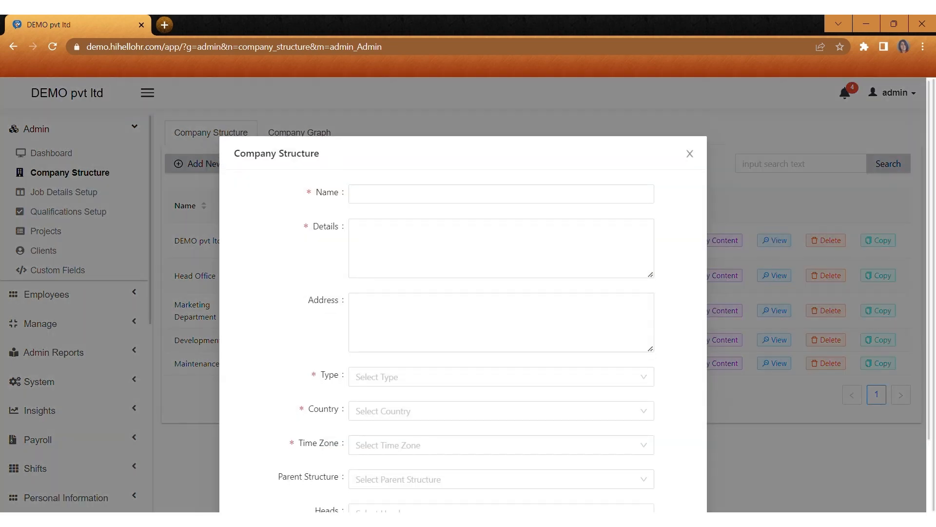
click(377, 123)
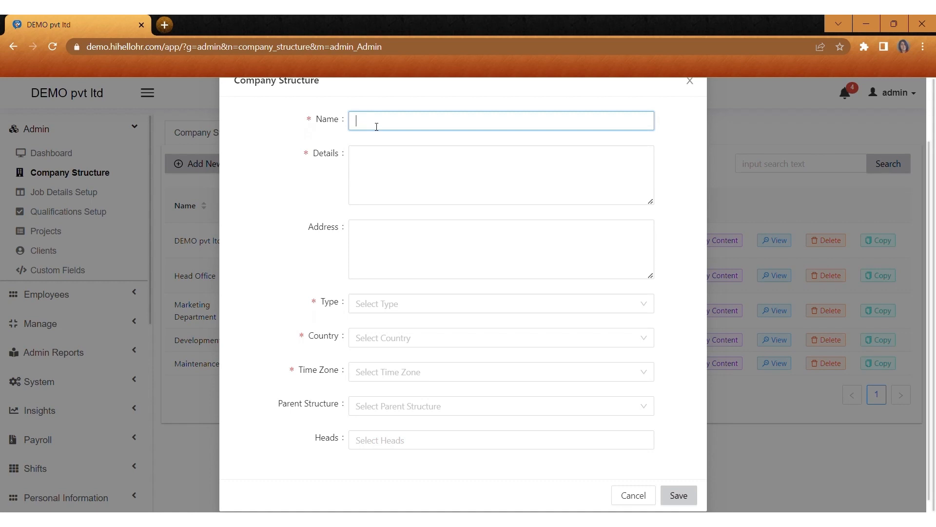
text(hr dept)
click(376, 171)
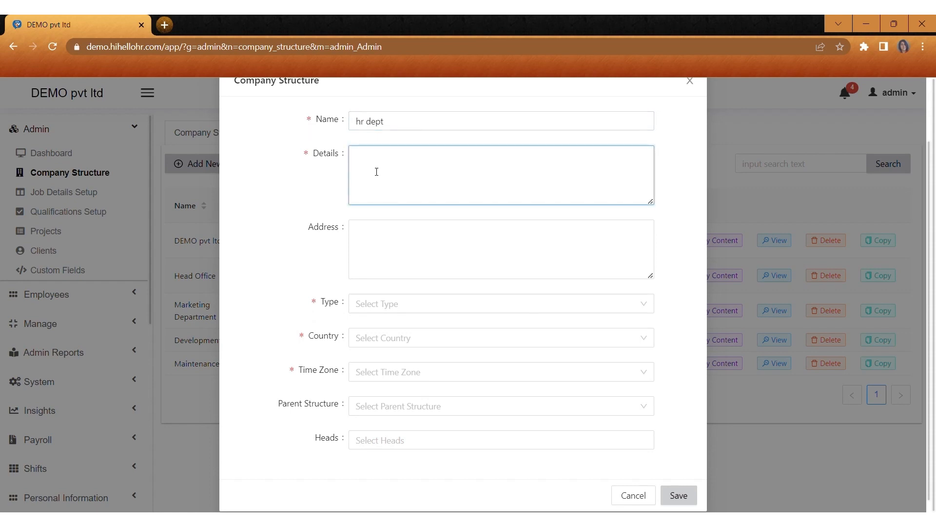
text(hr2345)
click(378, 240)
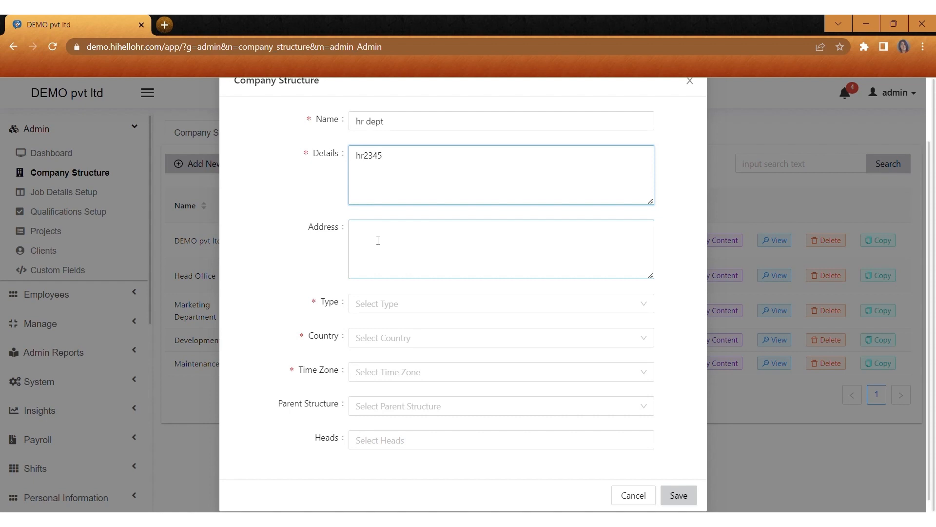
Step: Make the unit a Department in India, Africa/Abidjan time, under Head Office, and save
click(358, 304)
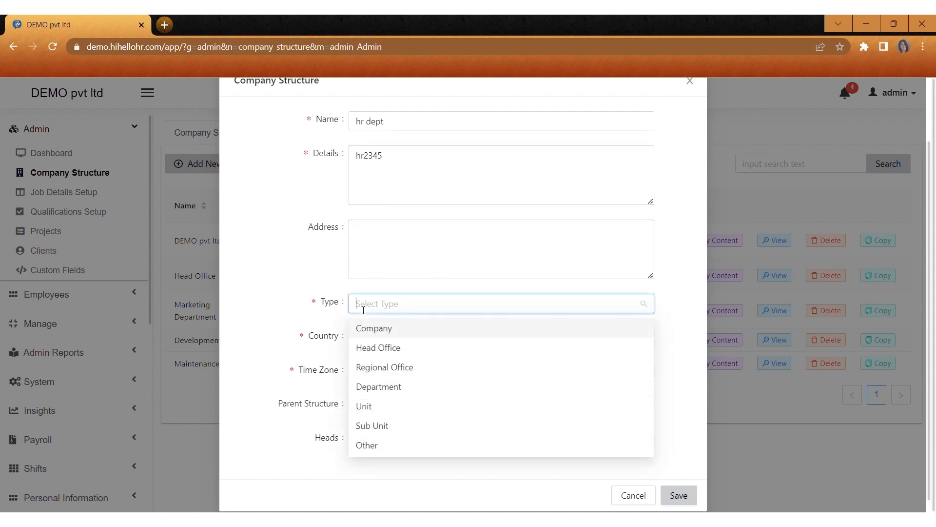
click(374, 393)
click(382, 340)
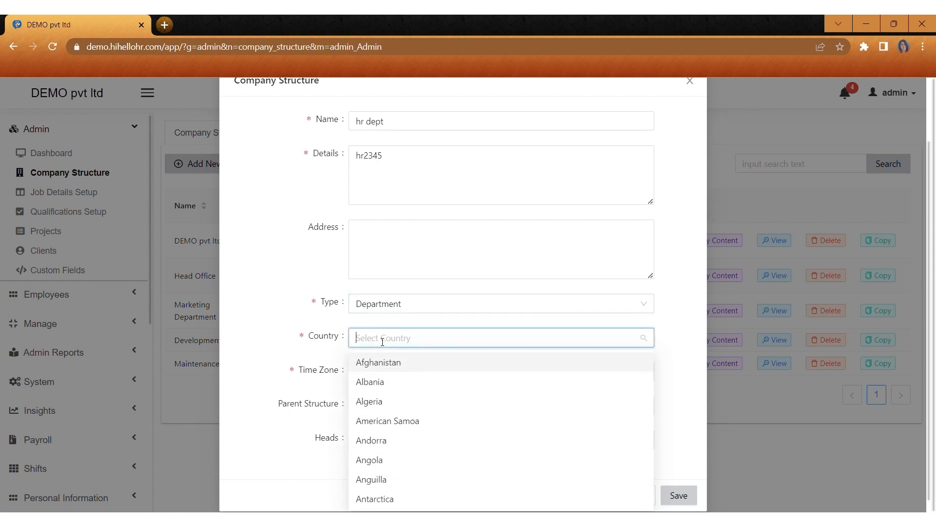
text(ind)
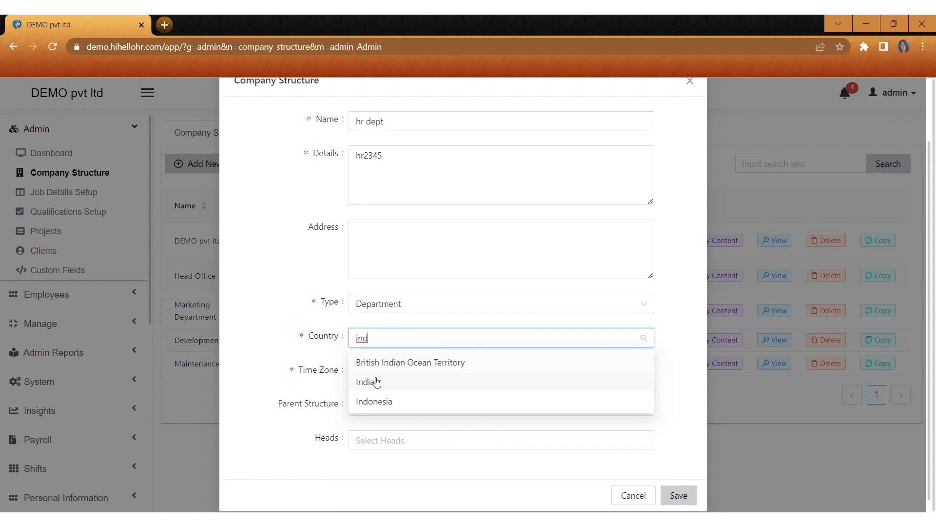
click(376, 382)
click(364, 374)
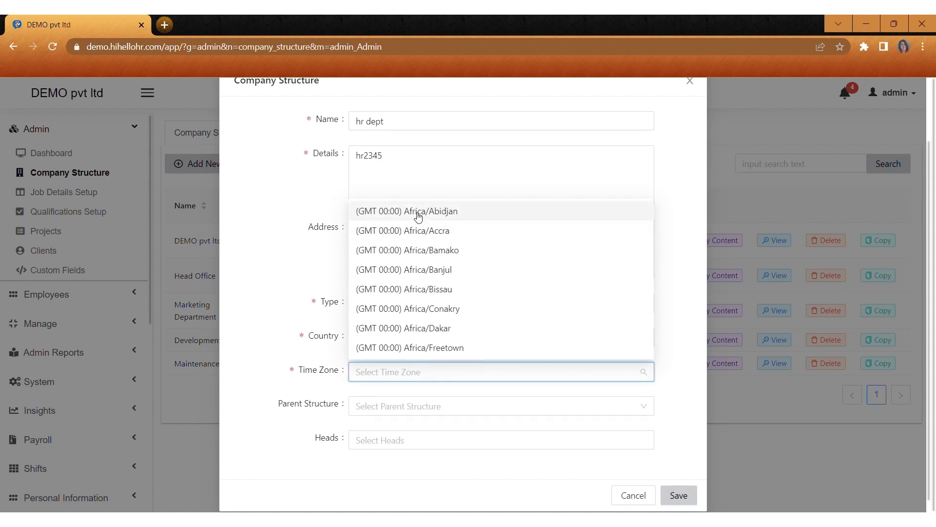
click(417, 217)
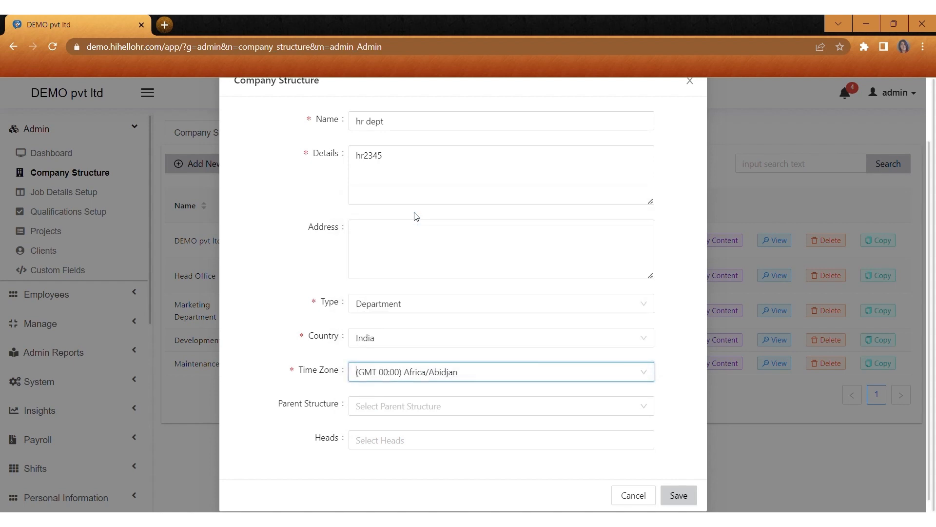
click(365, 409)
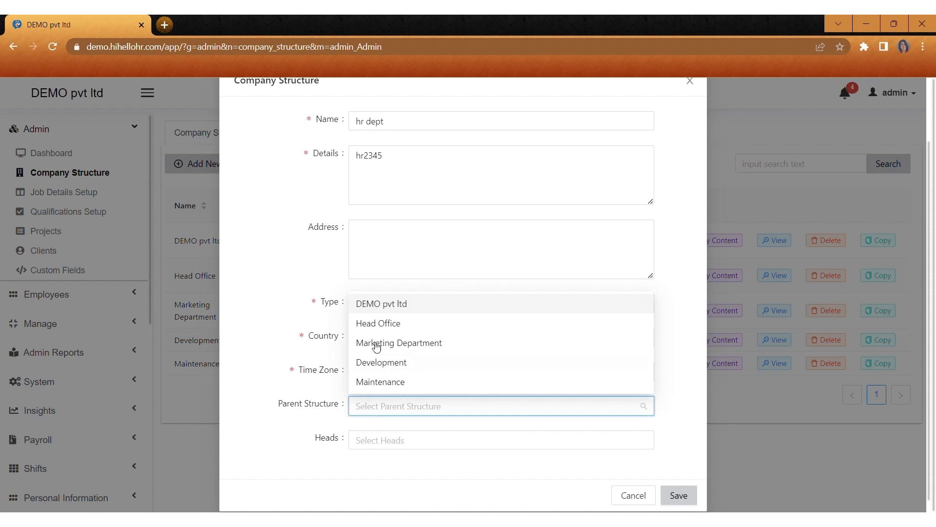
click(390, 324)
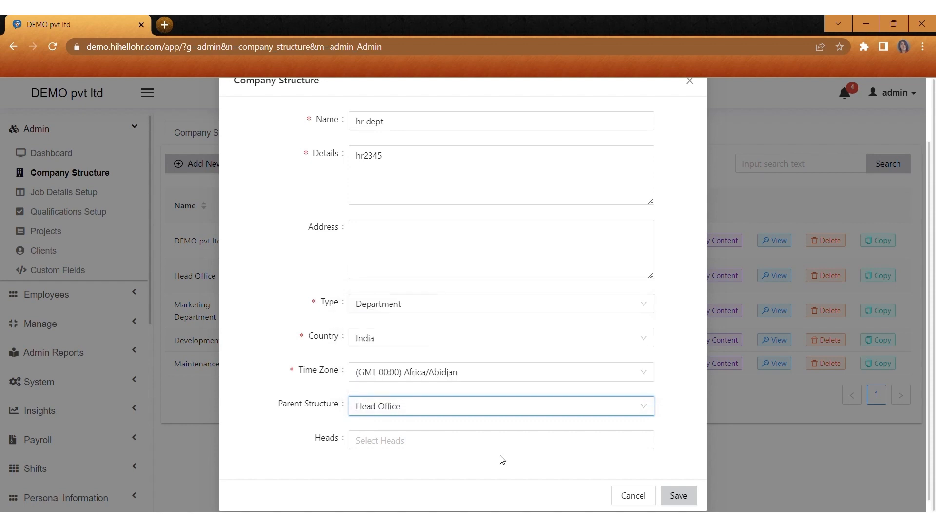
click(679, 496)
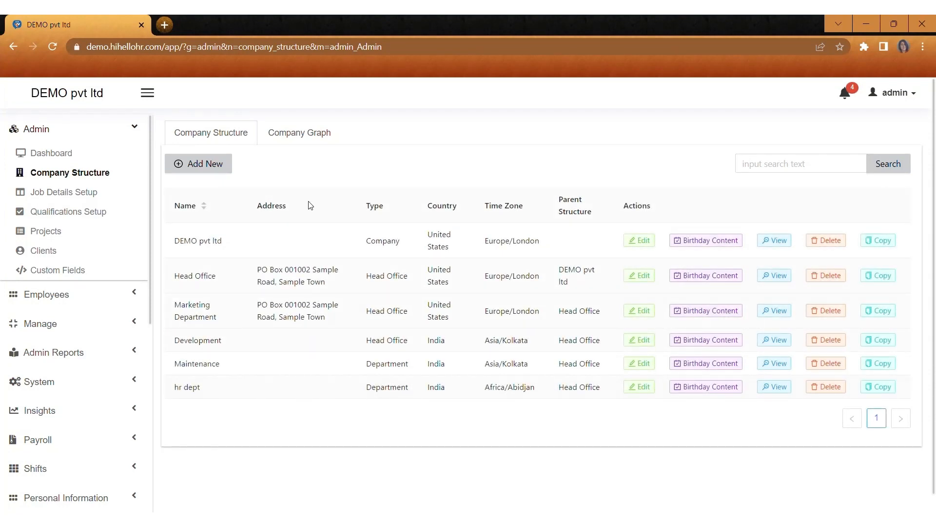
Step: View the company structure as a graph, then go to the Job Details Setup job titles
click(301, 136)
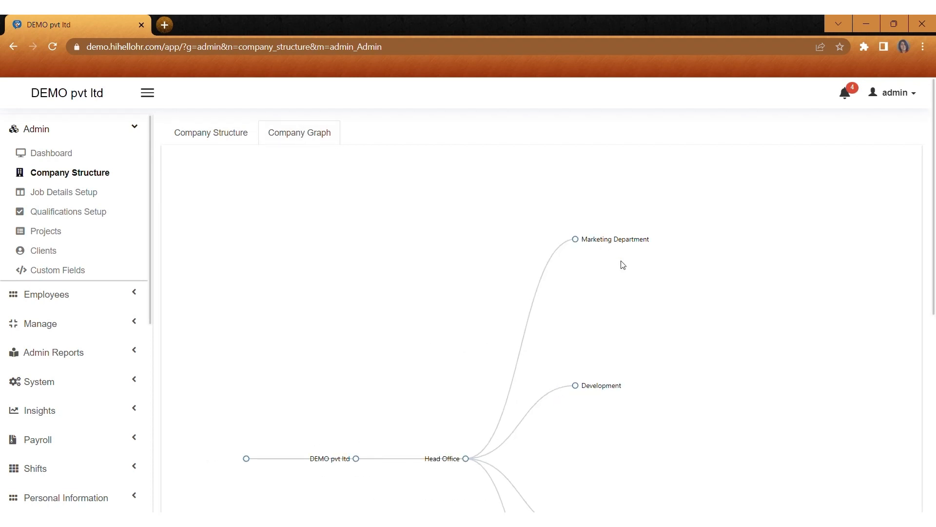
scroll(622, 265, down, 3)
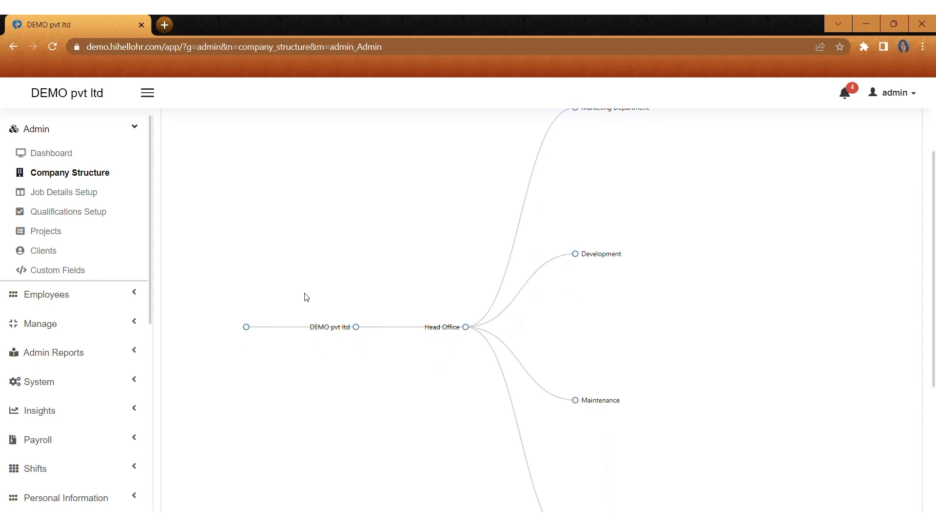
click(94, 190)
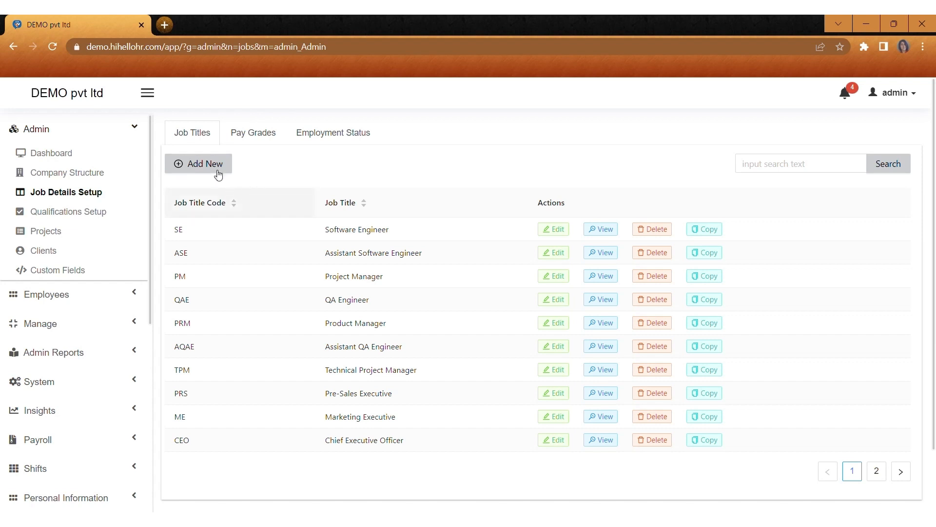
Step: Add job title 'department head' (code dh, description dh2345, specification dh122) and view page 2
click(200, 156)
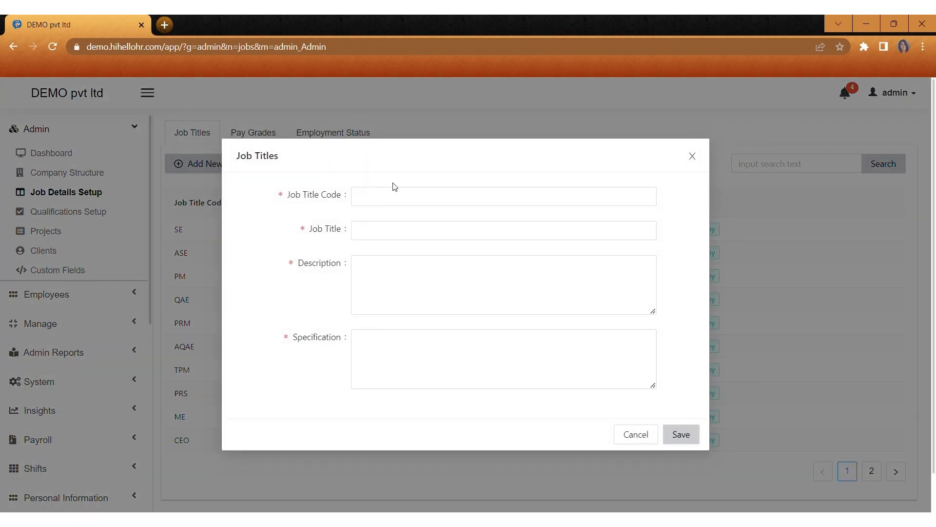
click(383, 196)
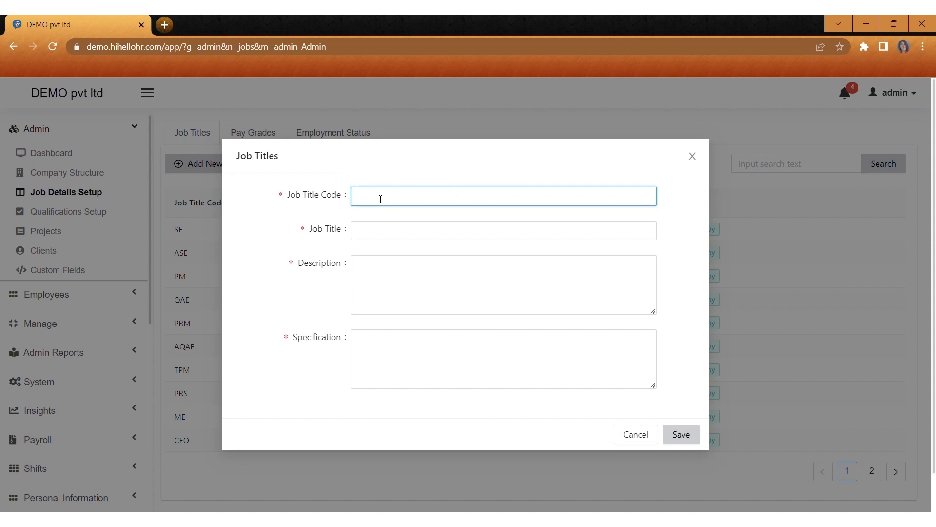
text(dh)
click(382, 234)
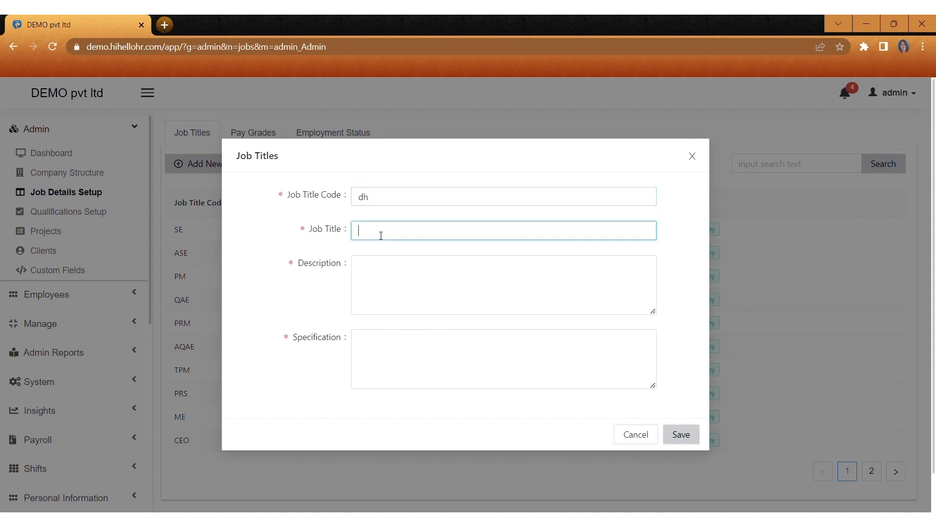
text(department head)
click(378, 272)
click(378, 273)
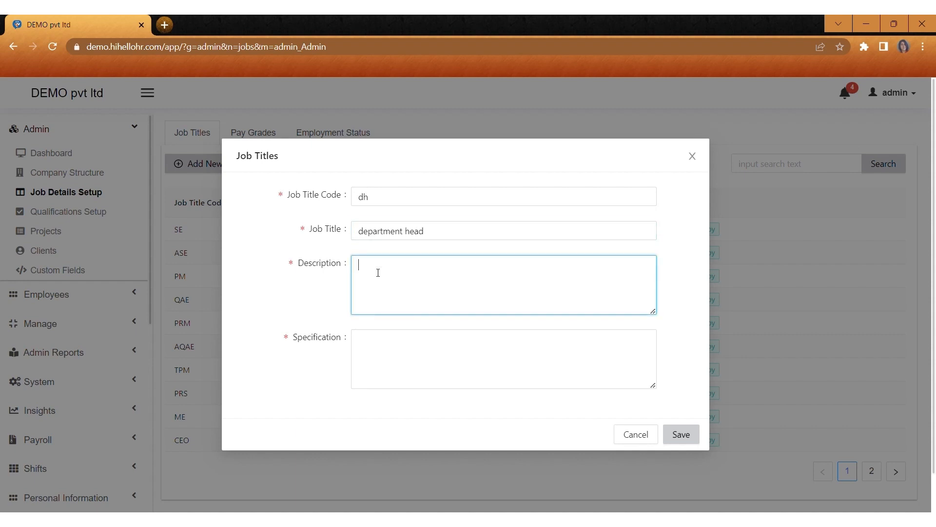
text(dh2345)
click(390, 360)
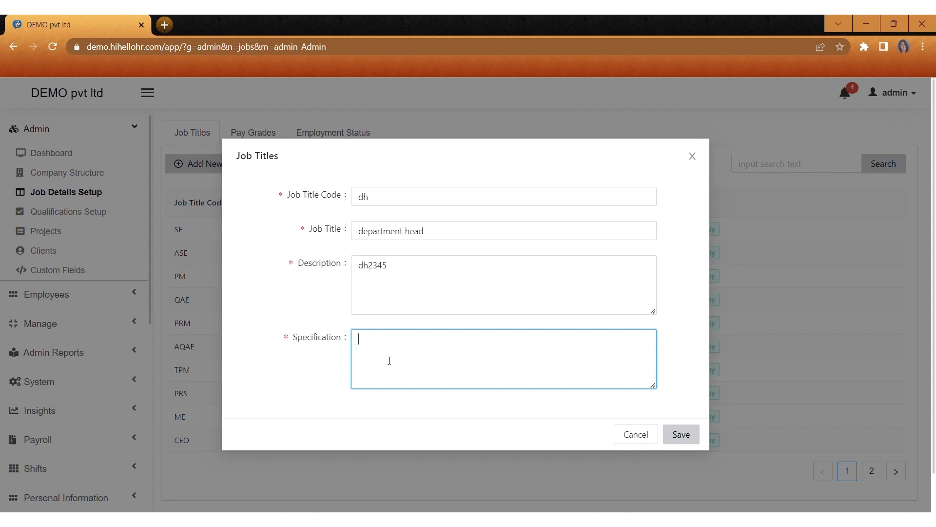
text(dh122)
click(684, 439)
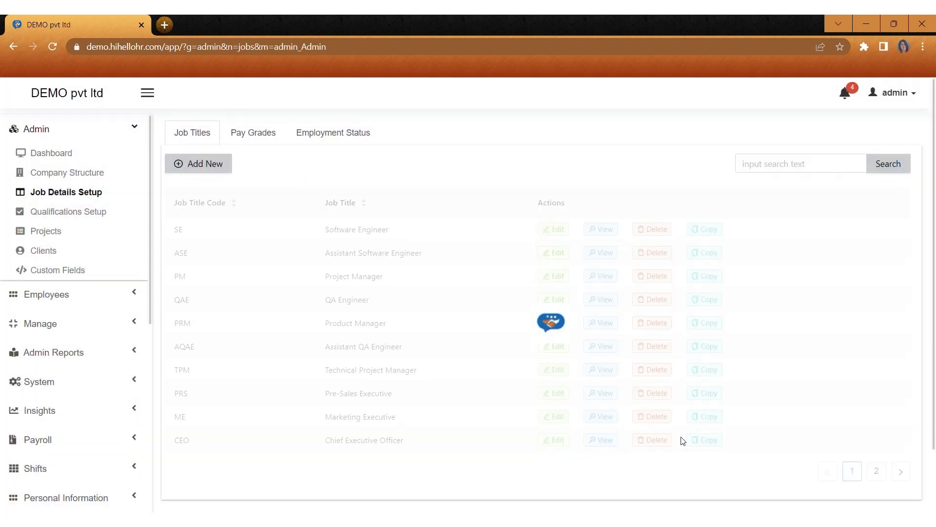
click(877, 471)
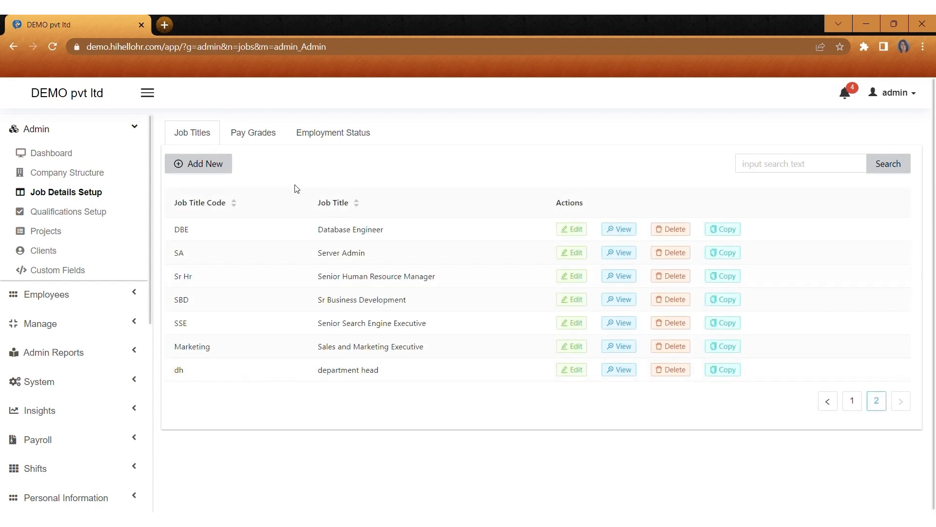
Step: Add a 'junior' pay grade in Indian Rupee with salaries 10000 to 25000
click(262, 134)
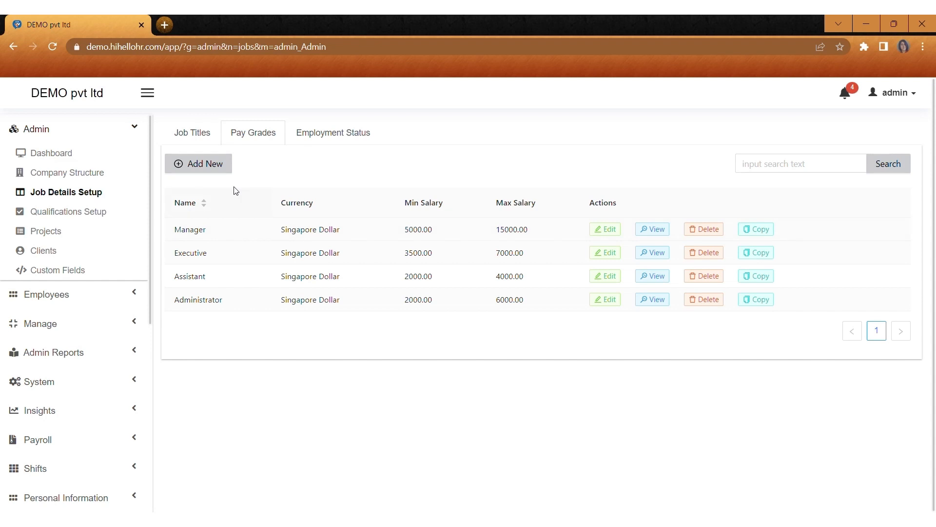
click(207, 163)
click(382, 201)
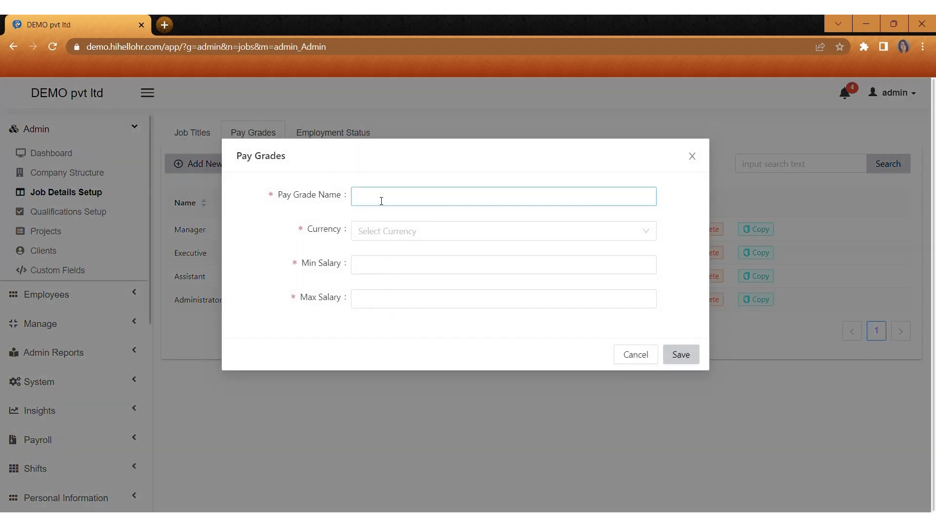
text(junior)
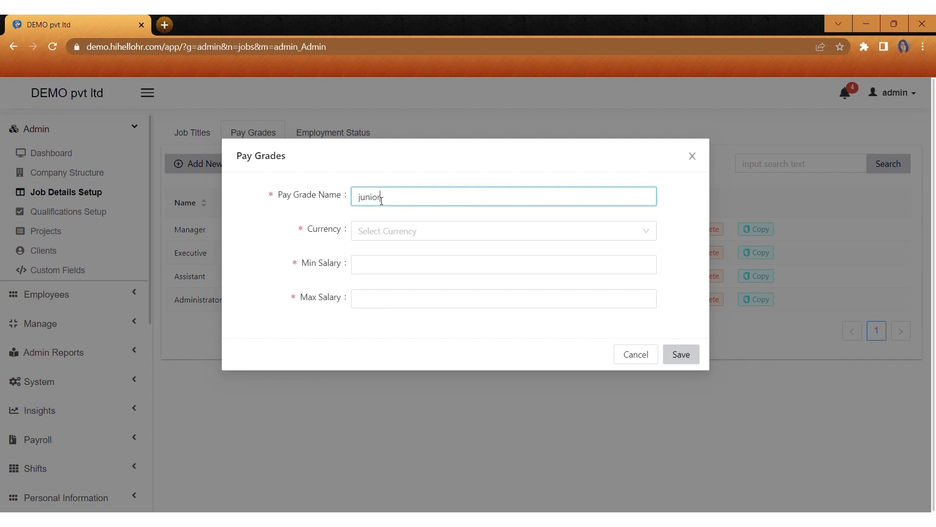
click(383, 232)
text(indi)
click(388, 256)
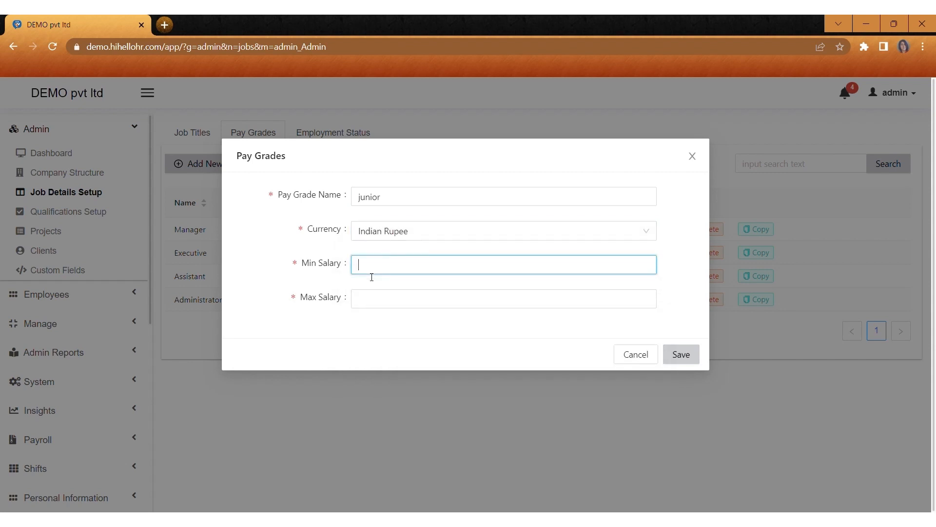
text(10000)
click(373, 298)
text(25000)
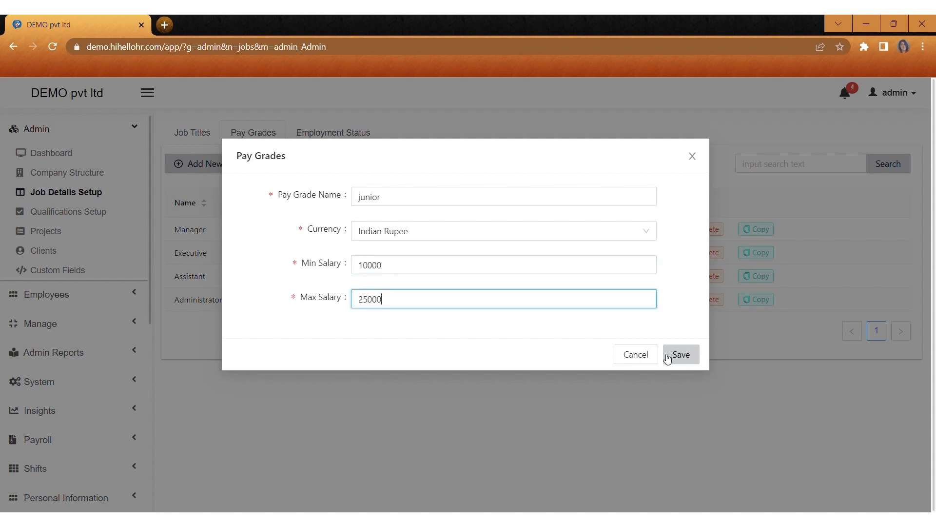
click(690, 358)
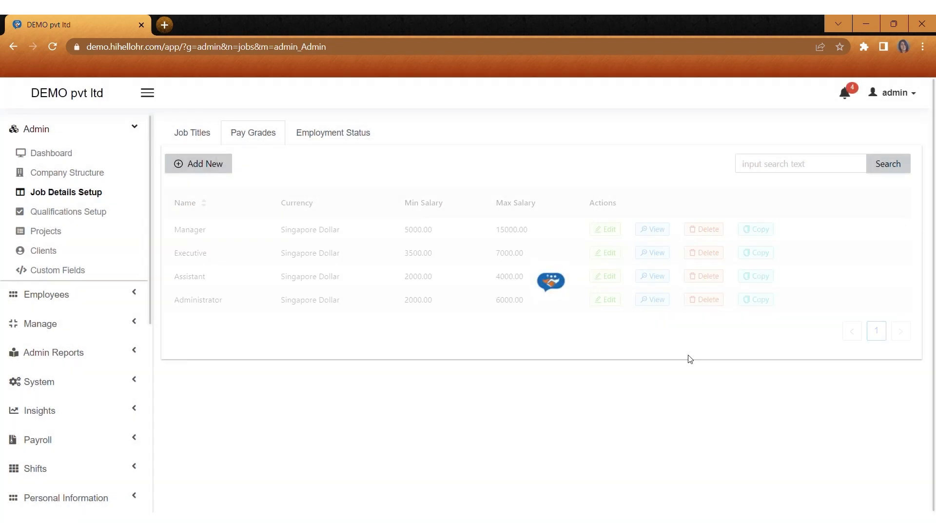
Step: Start another pay grade named 'Senior' with Indian Rupee as its currency
click(215, 167)
click(392, 204)
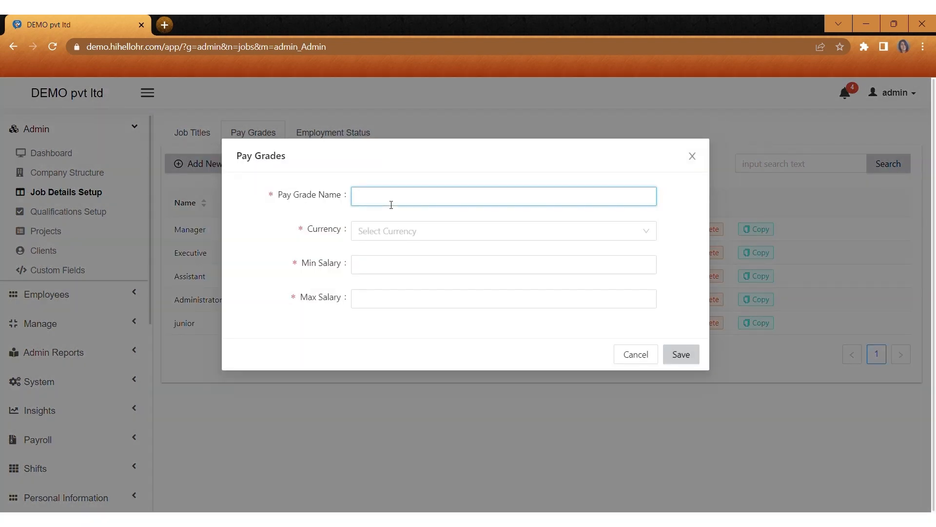
text(Senior)
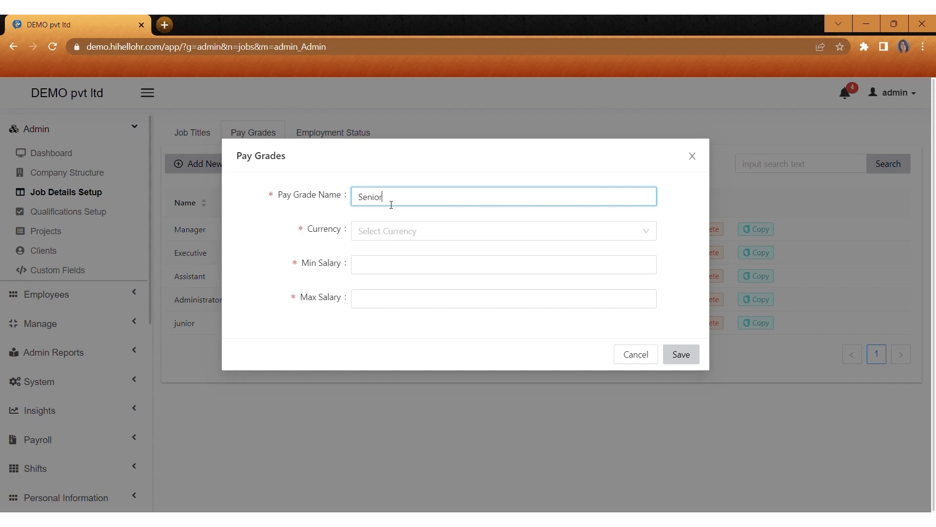
click(394, 236)
text(indi)
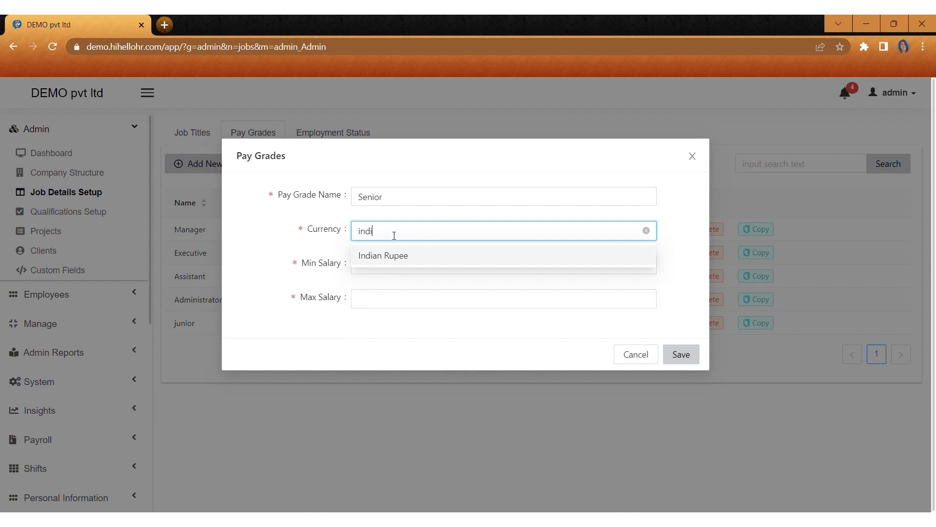
click(396, 257)
Step: Give the Senior grade a salary range of 10000 to 50000 and save it
click(385, 270)
text(10000)
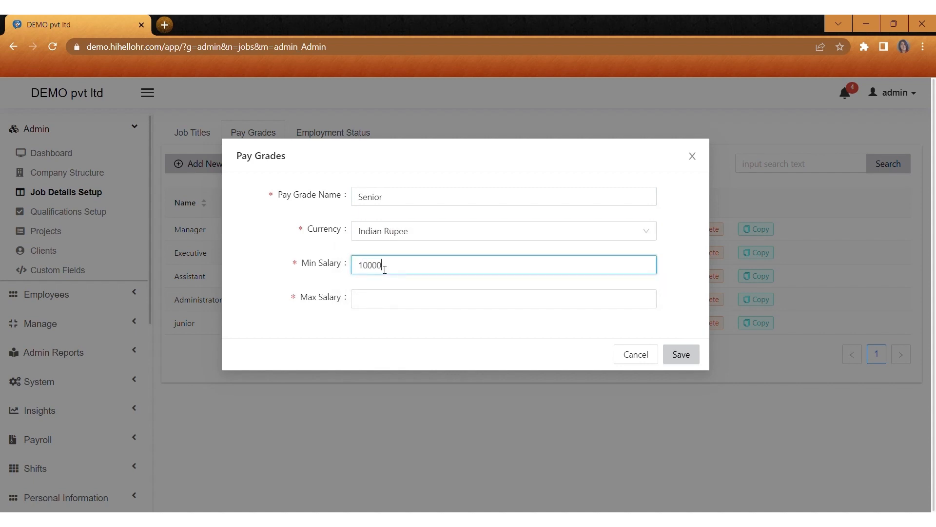
click(384, 306)
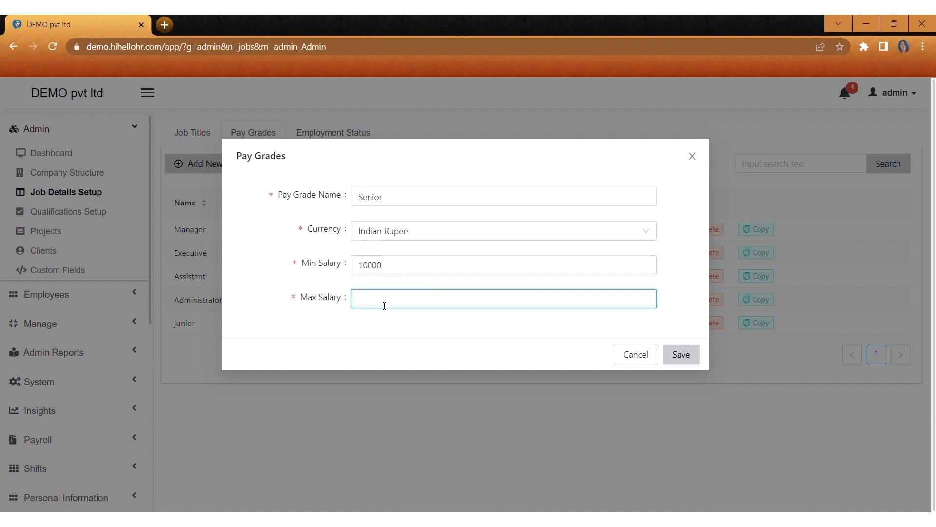
key(BackSpace)
text(6)
key(BackSpace)
text(50000)
click(681, 360)
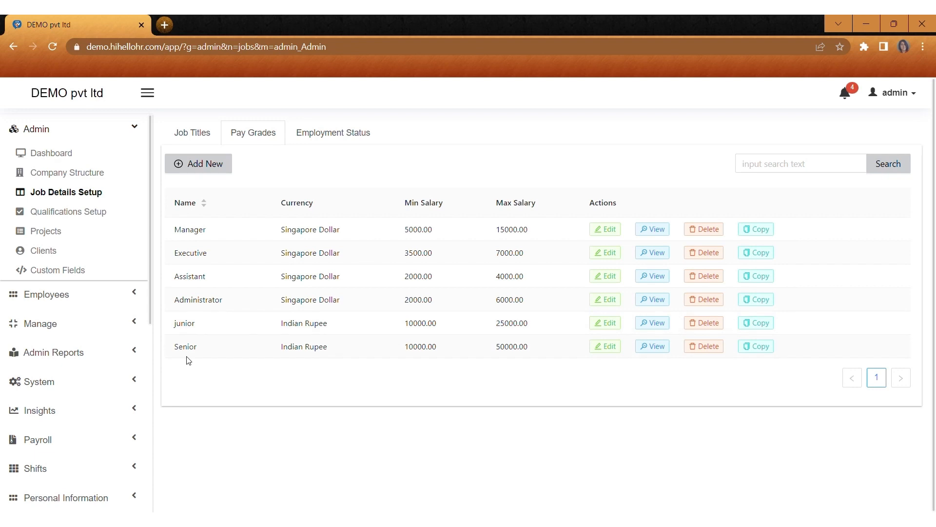
Step: Add employment status 'full time contact' with description 'abc..', then go to Qualifications Setup
click(343, 129)
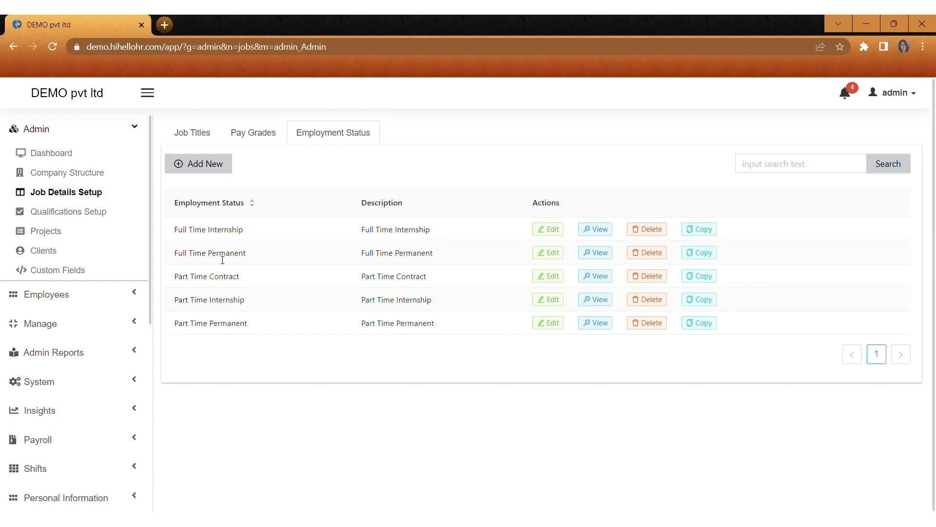
click(205, 164)
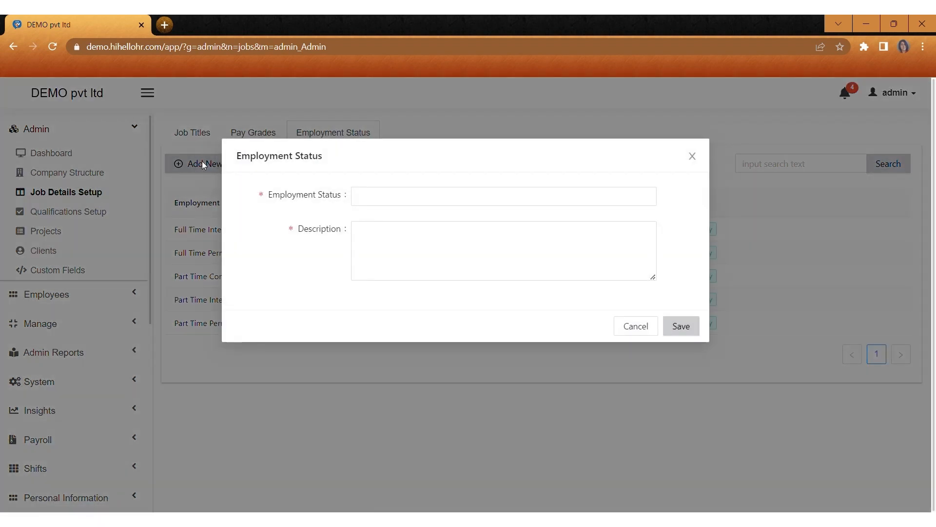
click(441, 200)
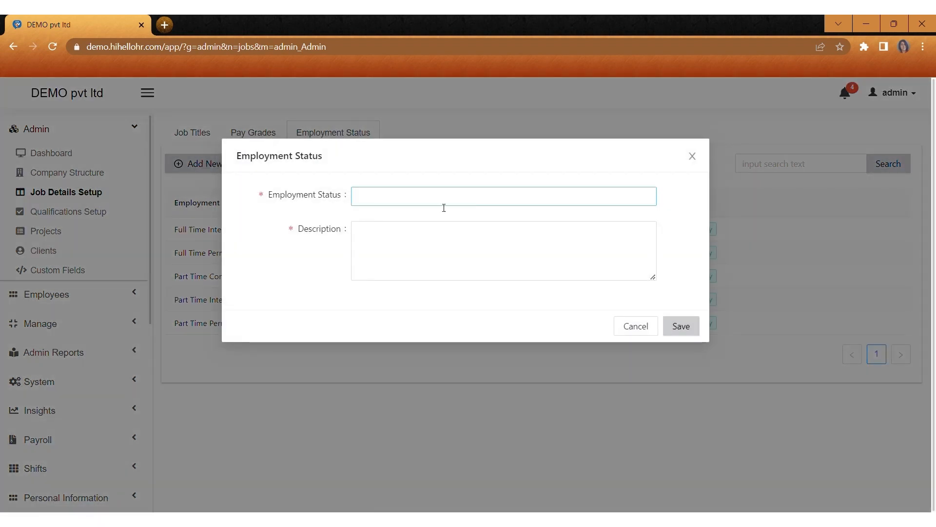
click(404, 197)
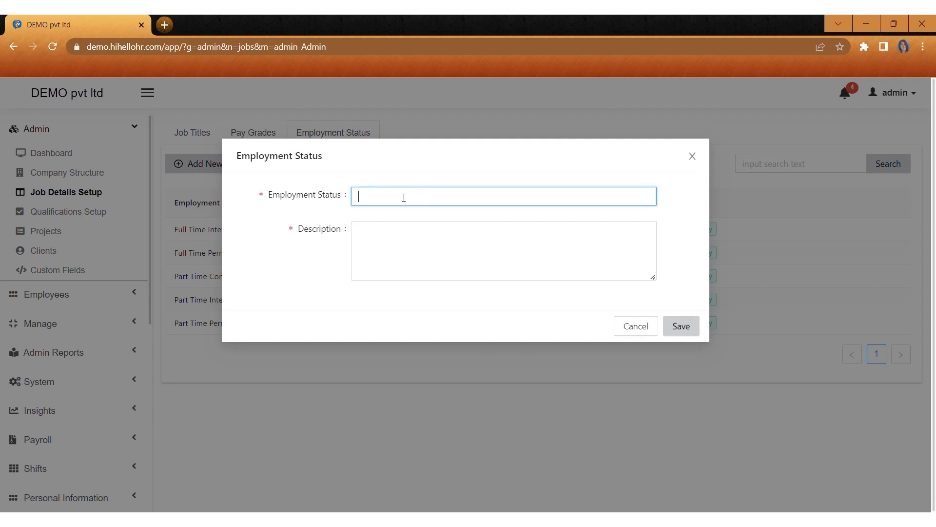
text(full time contact)
click(400, 244)
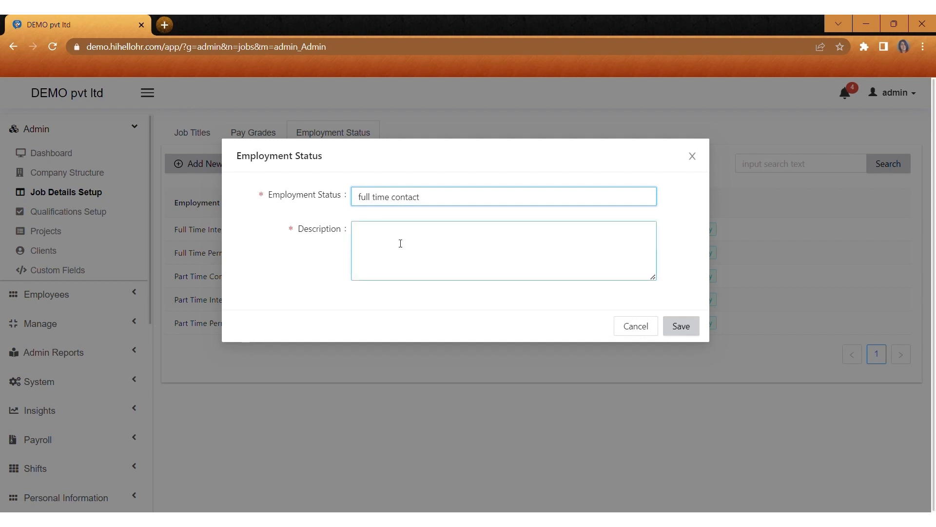
text(abc)
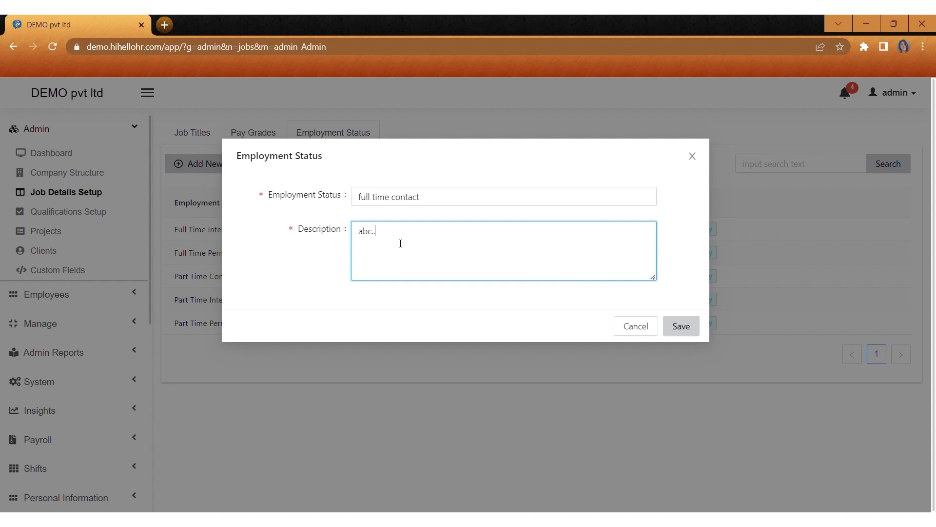
text(..)
click(683, 325)
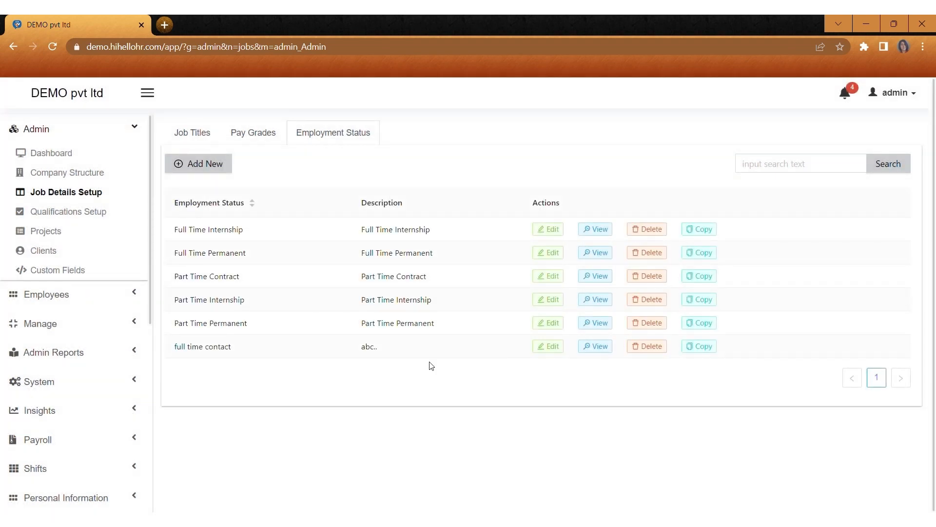
click(97, 219)
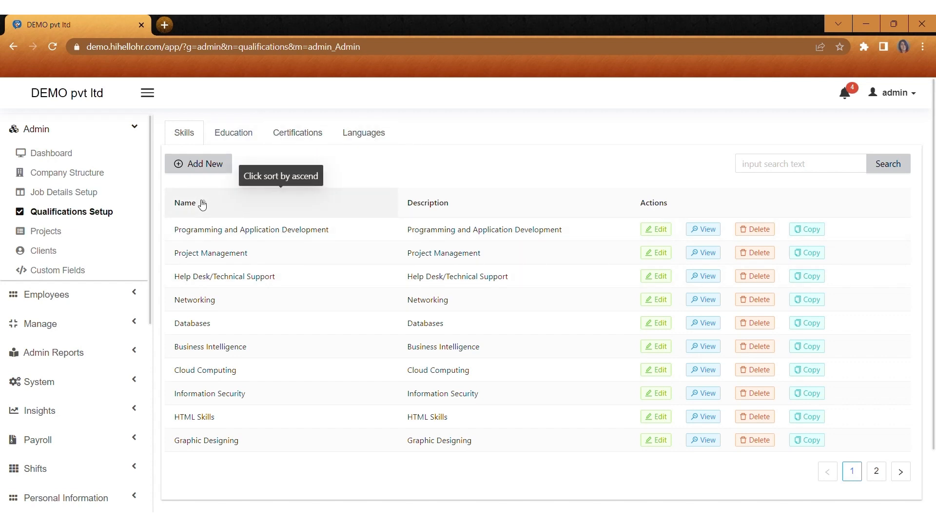
Step: Add the skill 'networking' with description n1234 and view the second page of skills
click(210, 166)
click(367, 202)
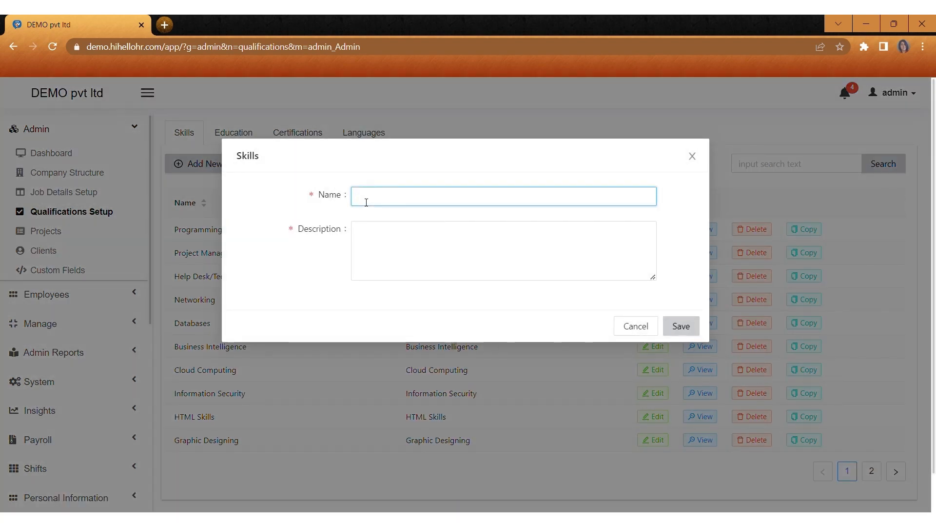
text(networking)
click(370, 252)
text(n1234)
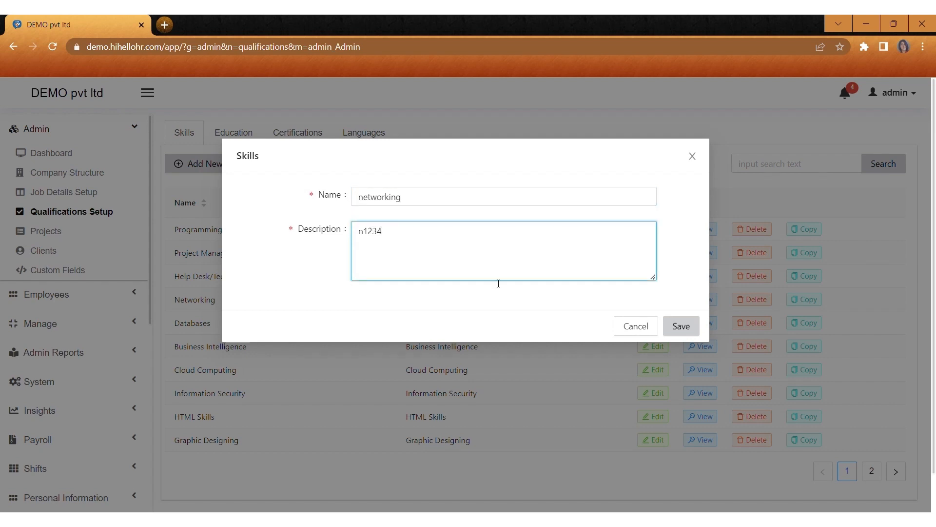
click(687, 325)
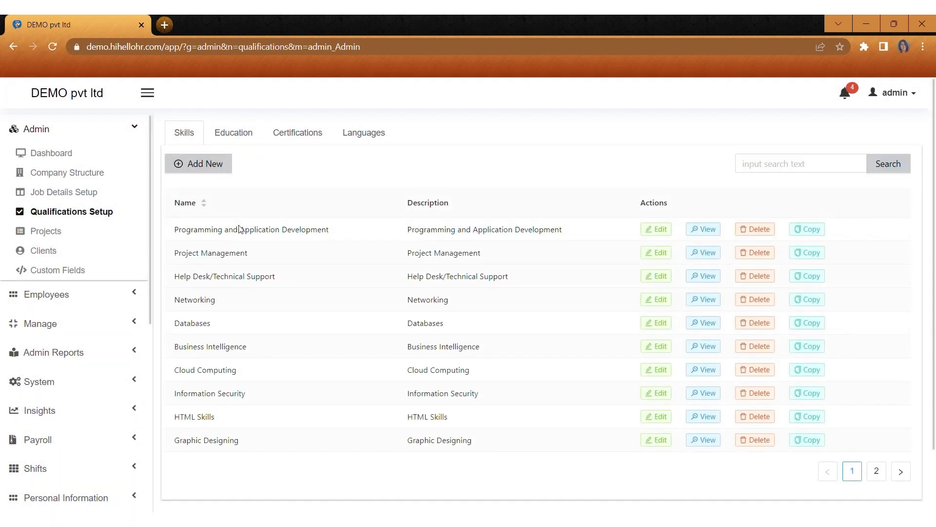
click(875, 477)
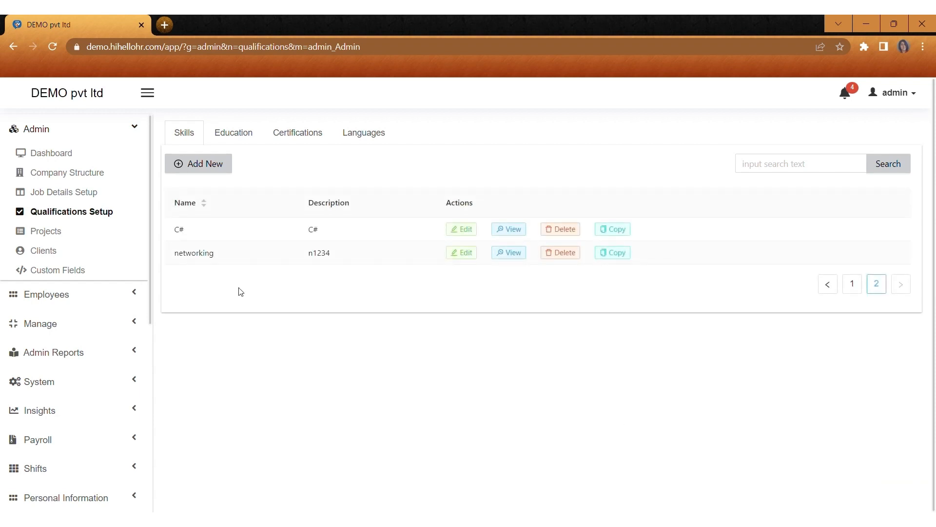
Step: Add the education level 'high school' with description h123
click(240, 135)
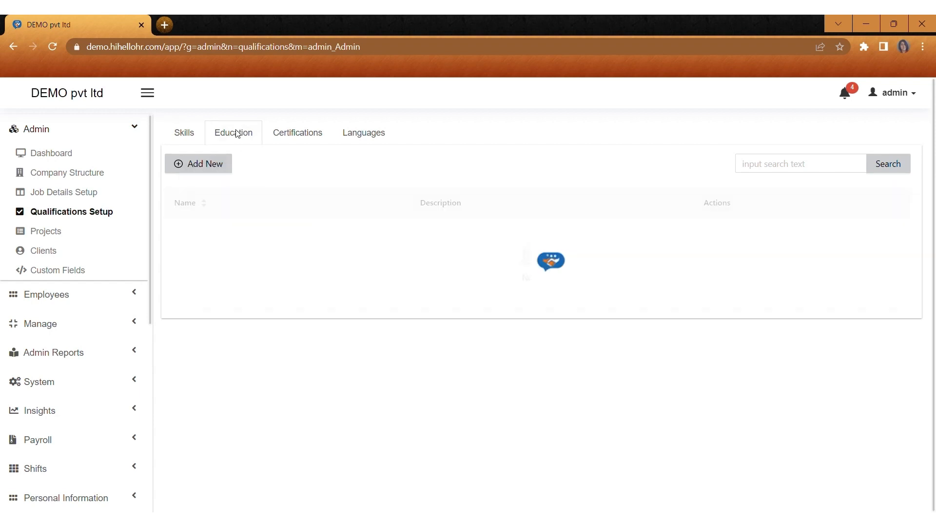
click(208, 162)
click(395, 202)
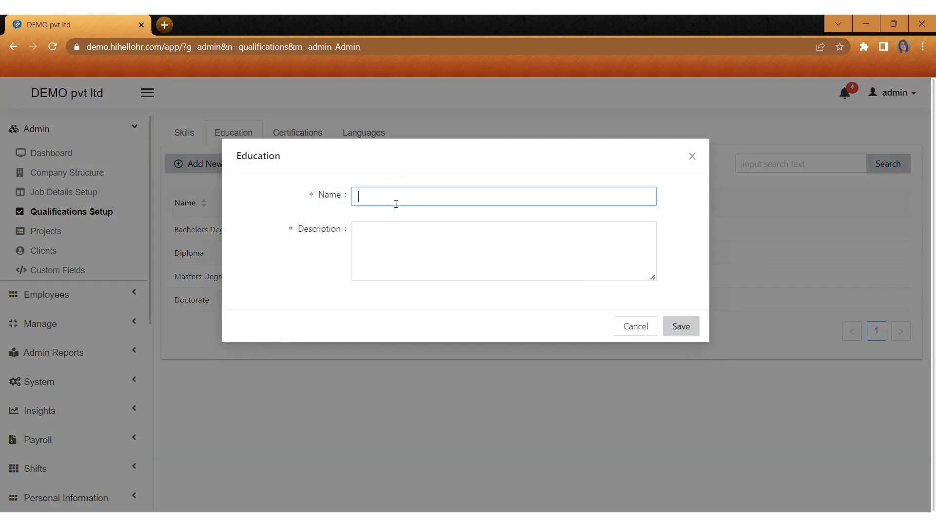
text(g)
key(BackSpace)
text(high school)
click(398, 257)
text(h123)
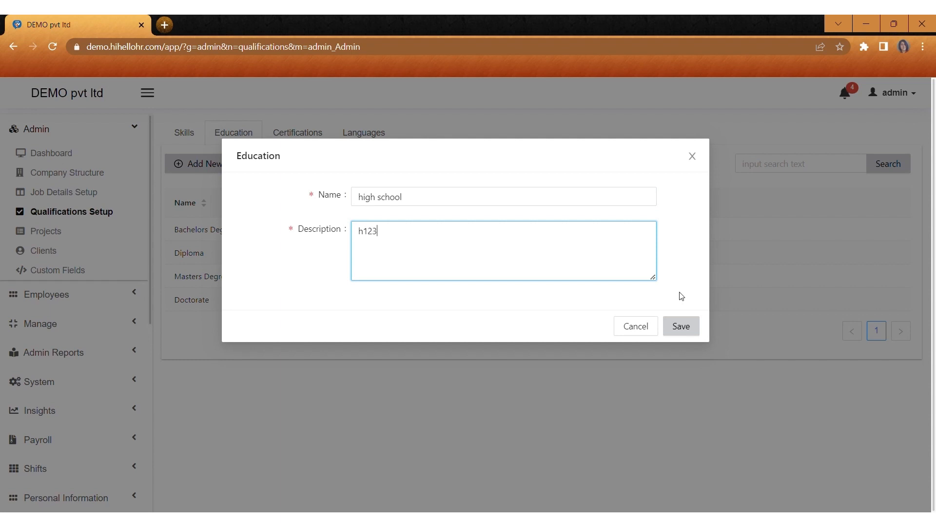
click(680, 326)
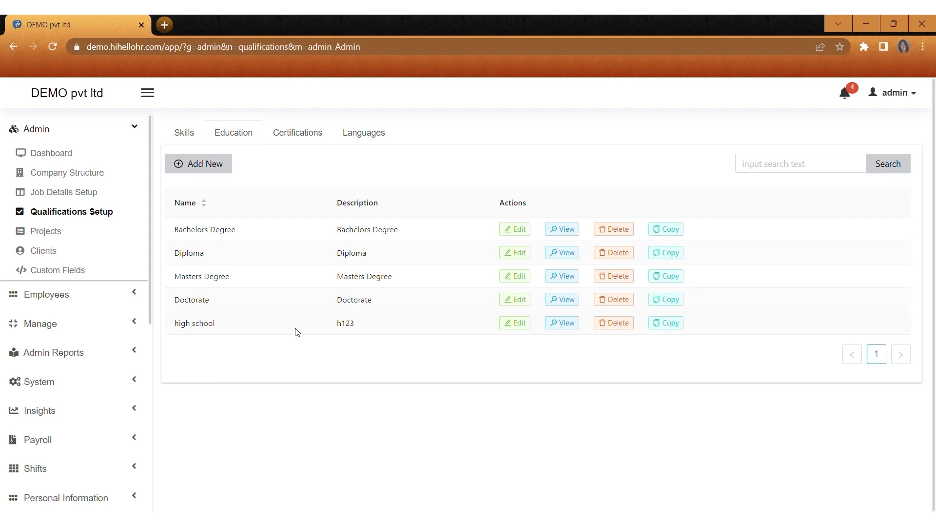
Step: Add the certification 'professional in HR' with description HR1234, then view the Languages list
click(312, 142)
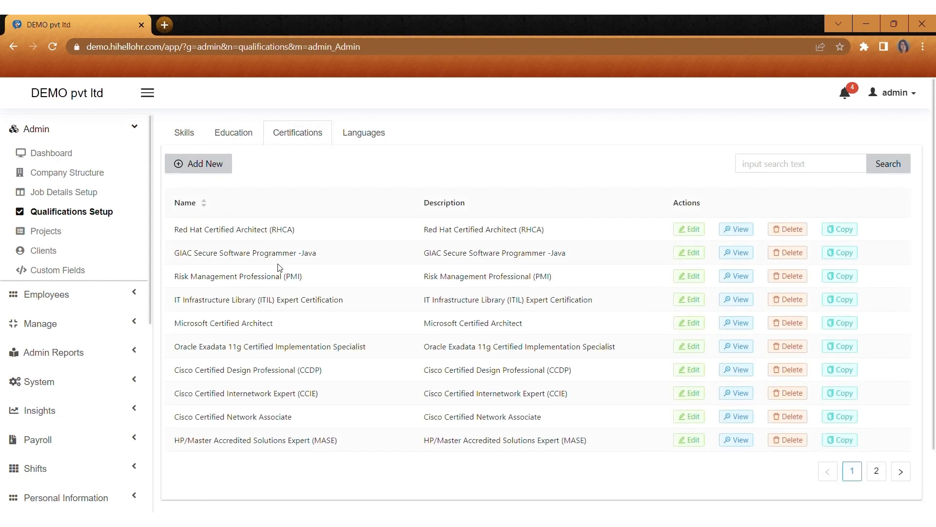
click(207, 168)
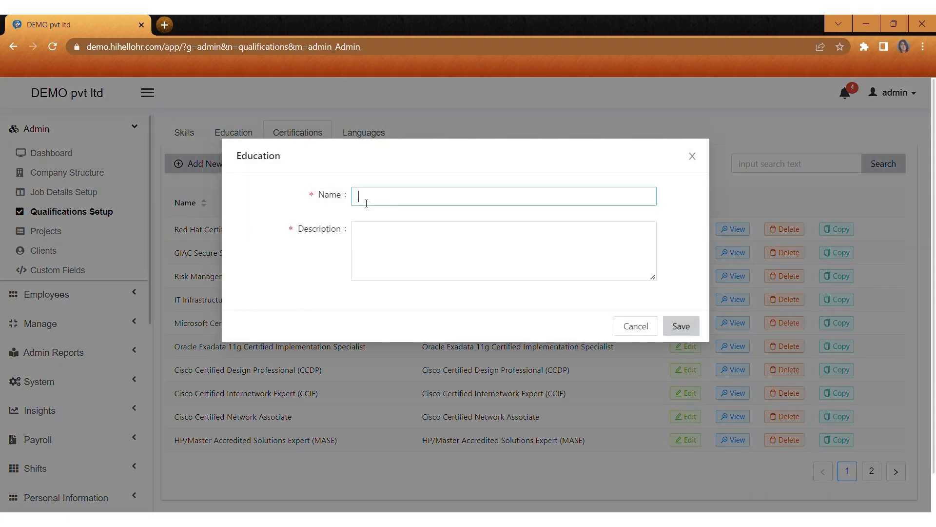
text(pro)
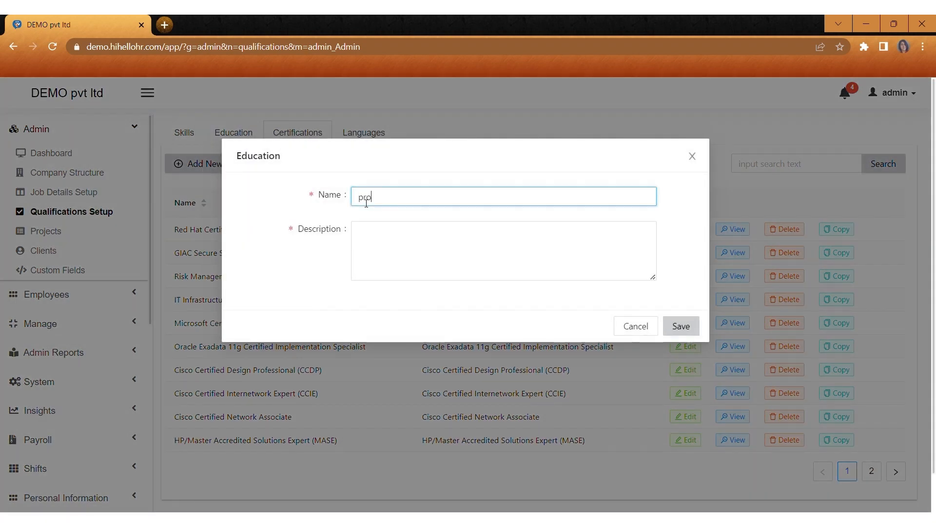
text(fessional in HR)
click(370, 234)
text(HR1234)
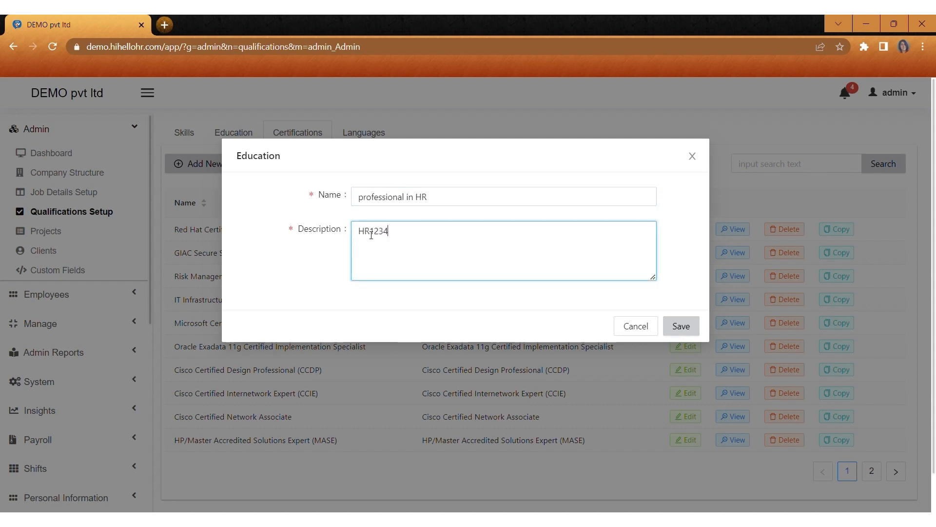
click(678, 327)
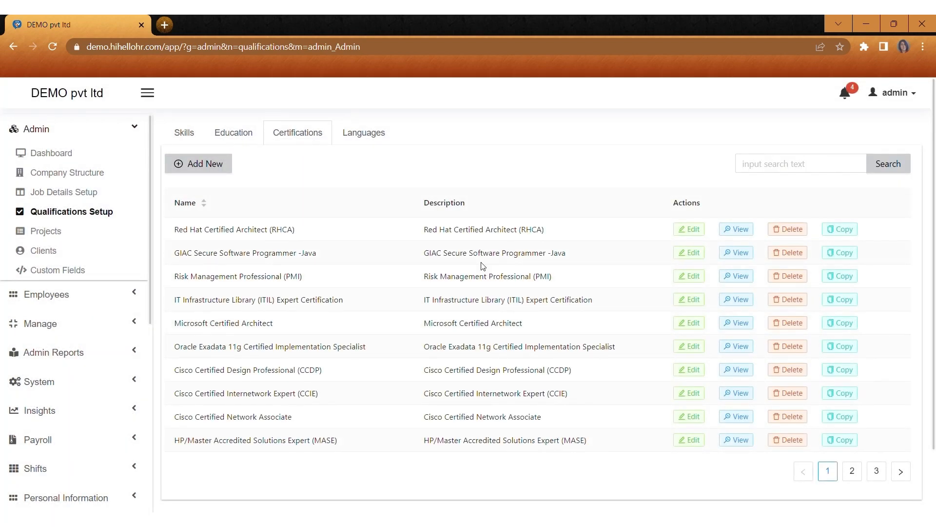
click(359, 133)
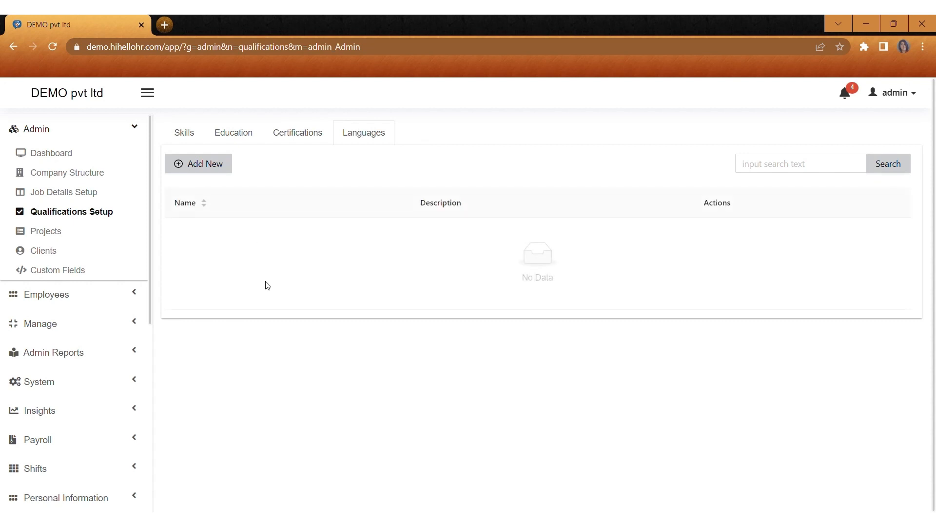
Step: Add the language Hindi with description h1
click(214, 163)
click(392, 204)
text(Hind)
text(o)
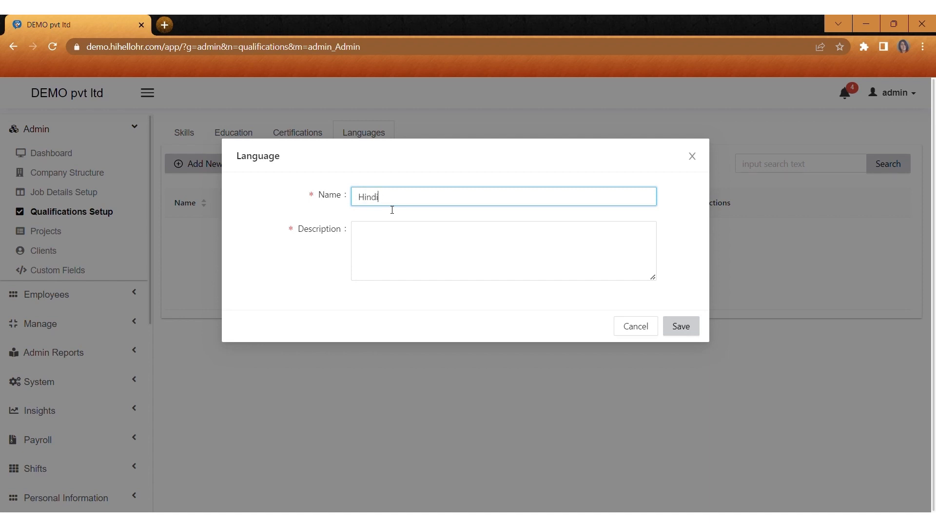
click(387, 229)
text(h1)
click(682, 327)
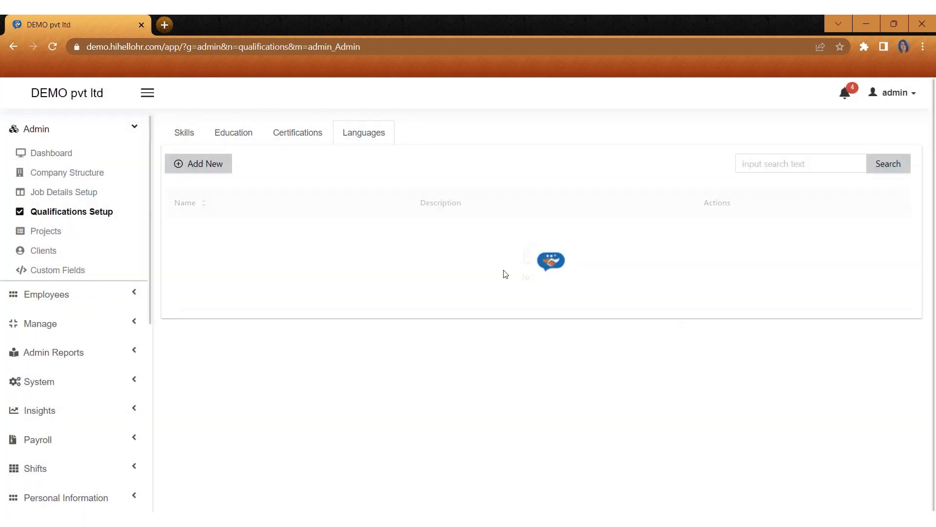
Step: Add the language English with description E111
click(197, 165)
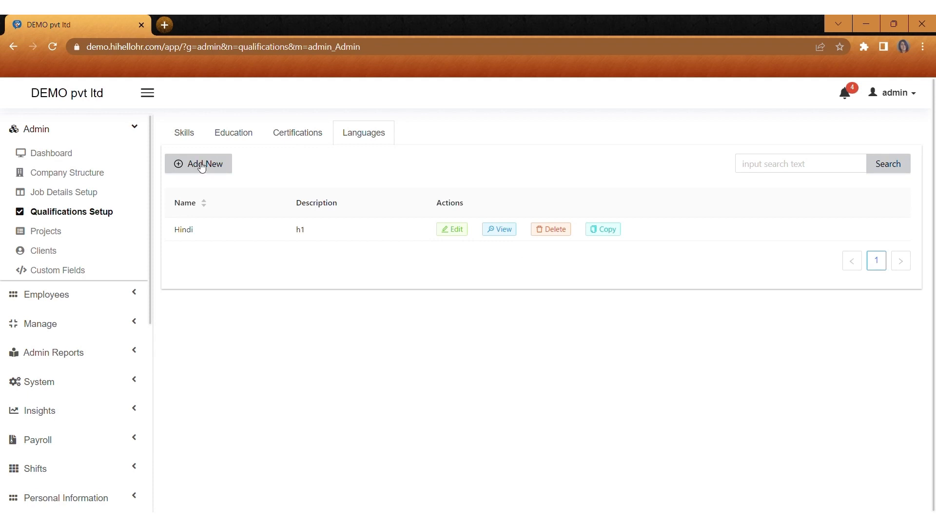
click(392, 201)
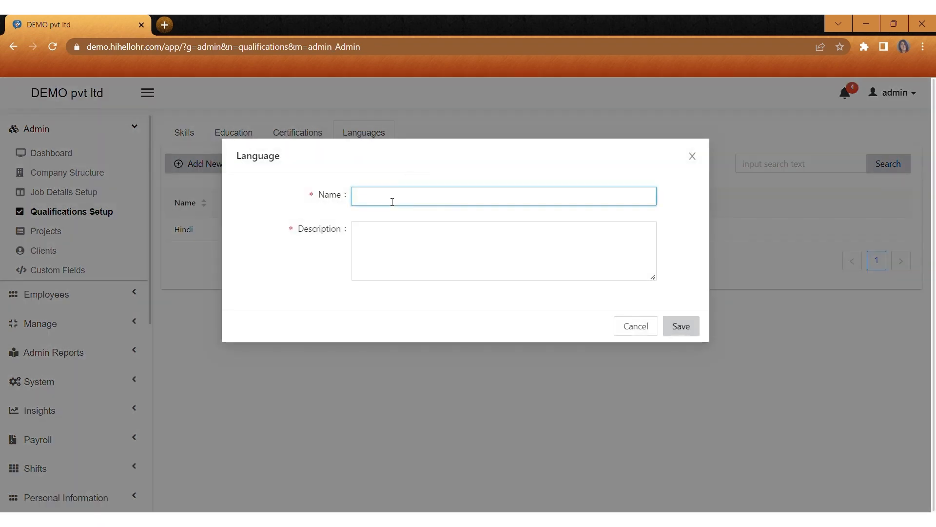
text(En)
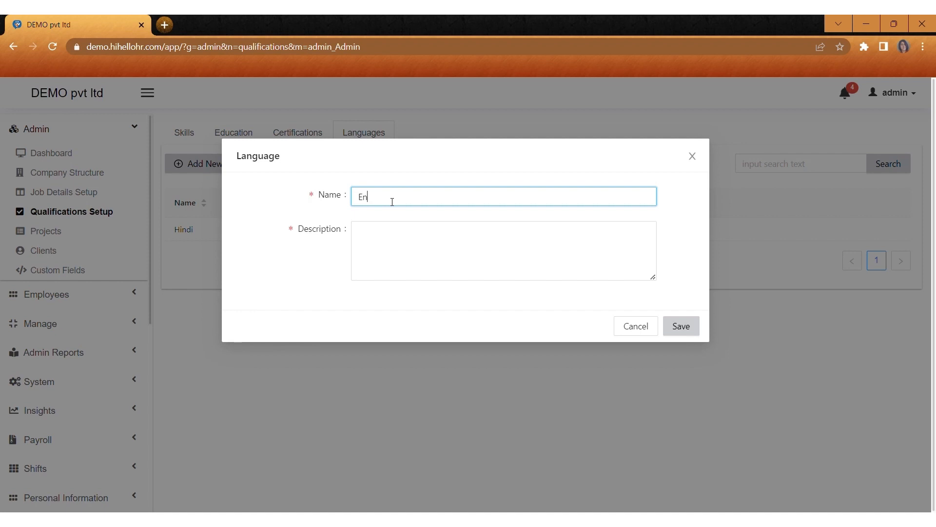
text(glish)
click(382, 241)
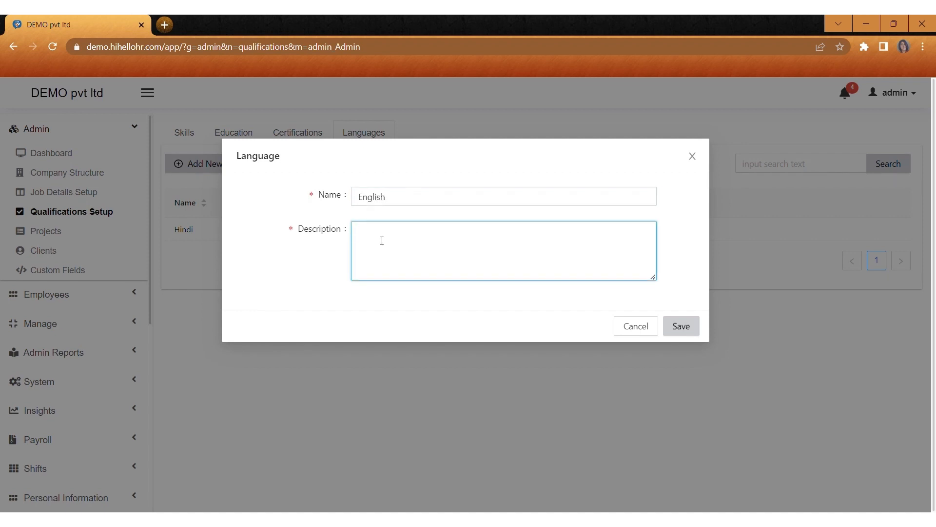
text(E111)
click(690, 333)
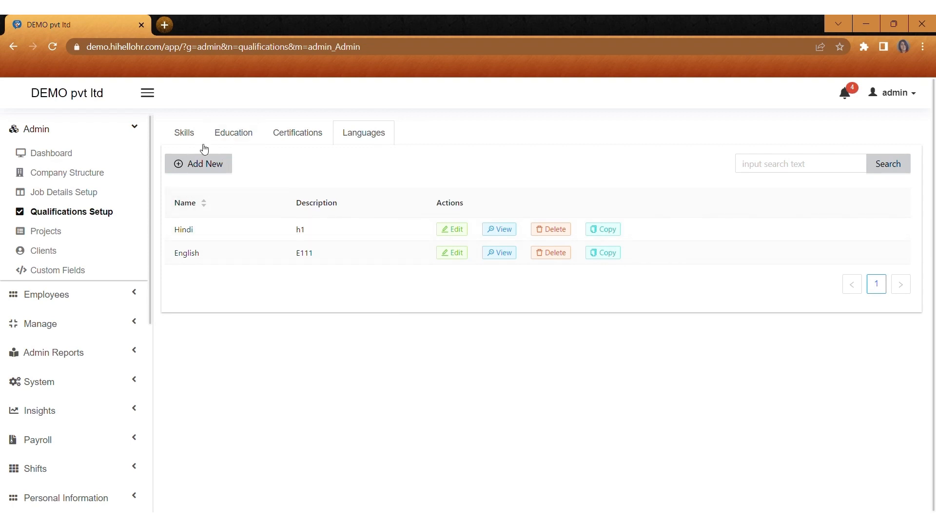
Step: Create PROJECT 4 for client djlogistics with Active status
click(60, 234)
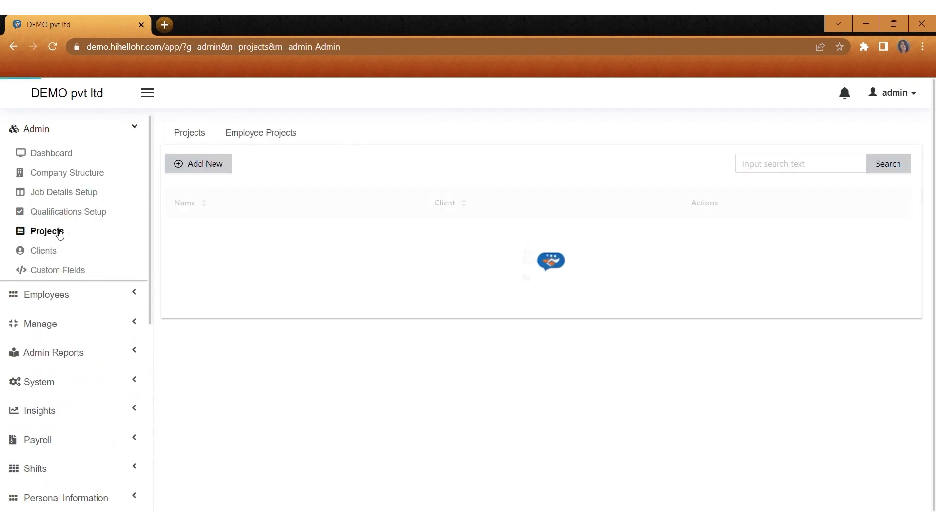
click(207, 164)
click(375, 197)
text(PROJECT 4)
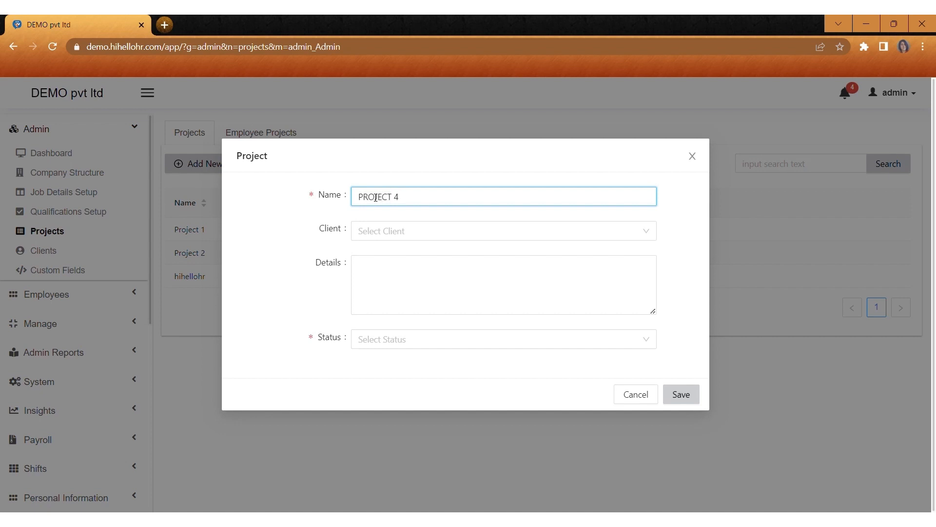
click(371, 231)
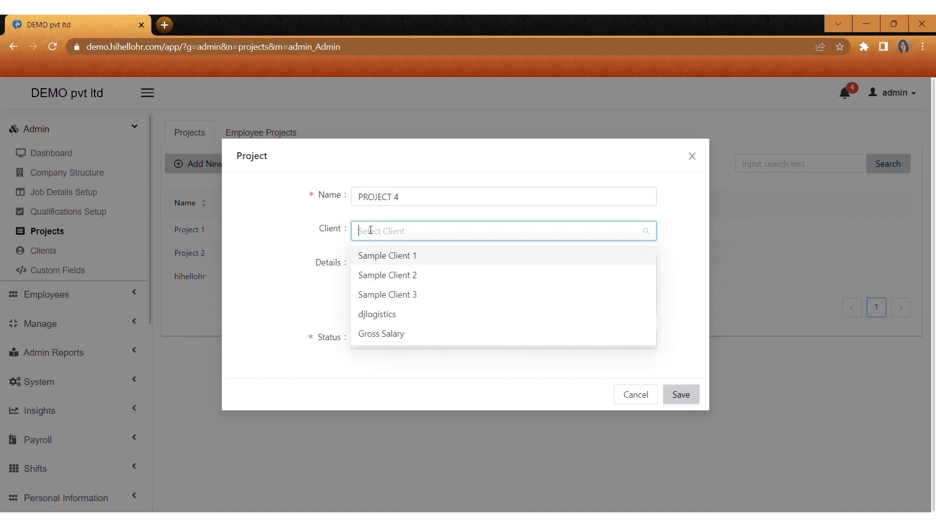
click(393, 317)
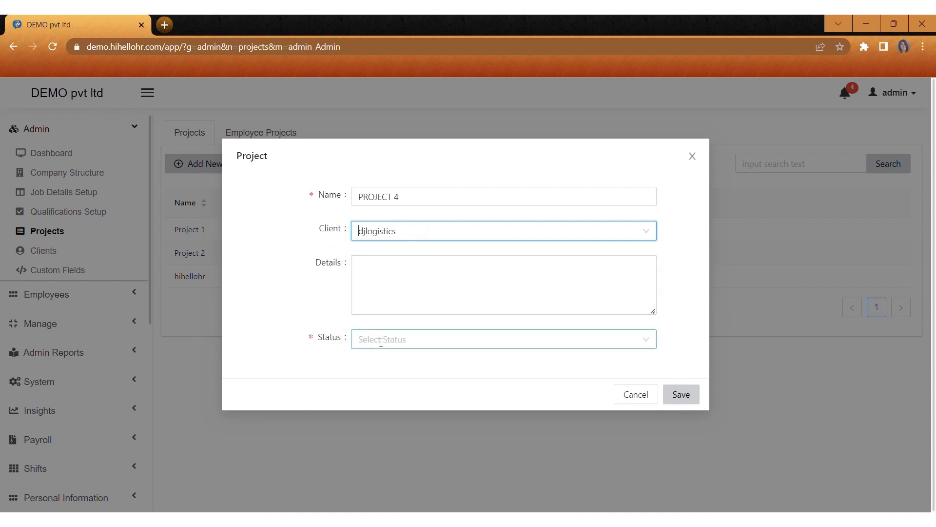
click(381, 346)
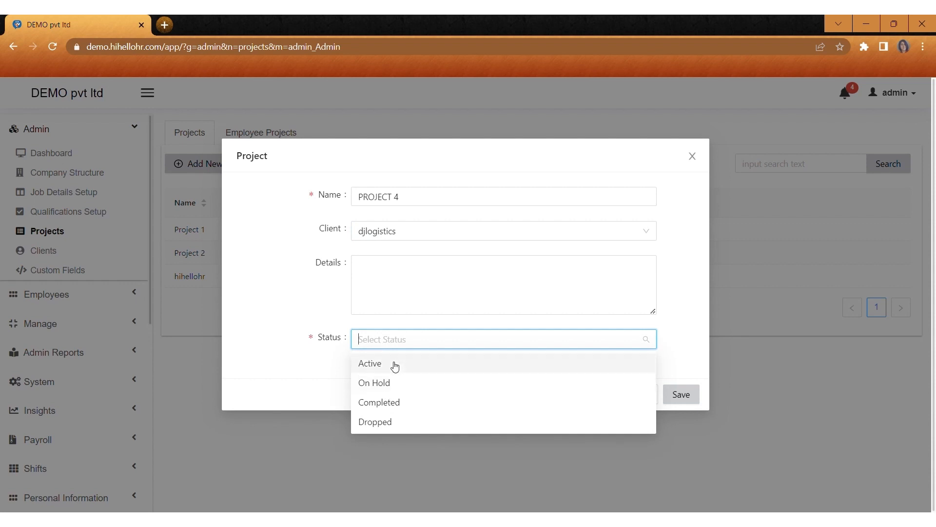
click(395, 365)
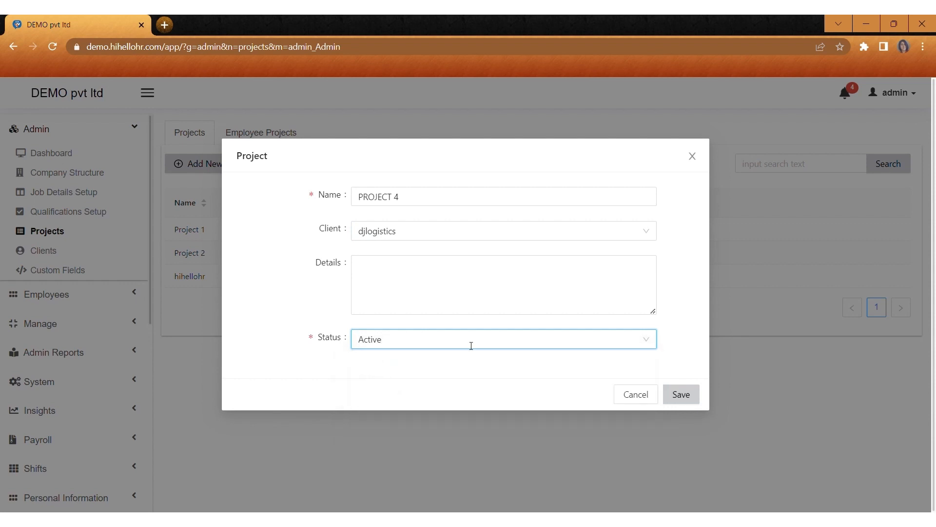
click(690, 396)
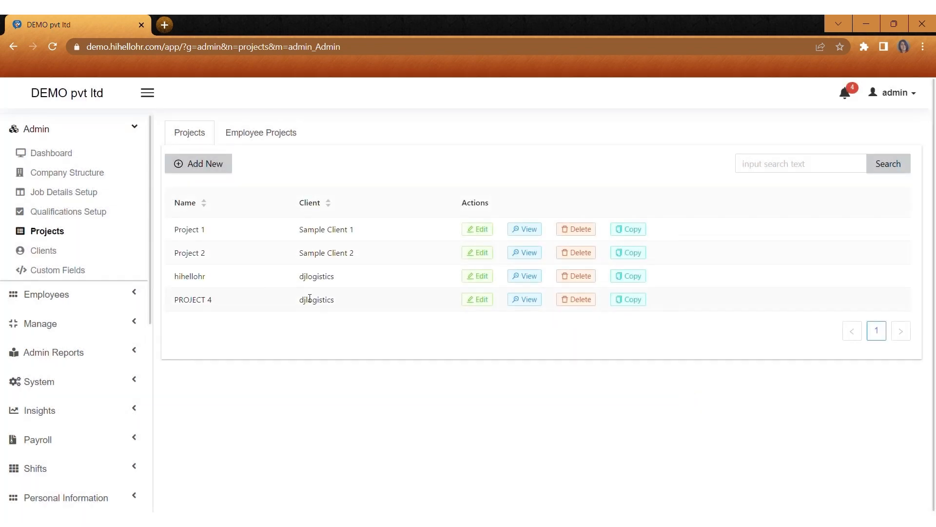
Step: Assign an employee to PROJECT 4 with assignment details ABCC
click(270, 136)
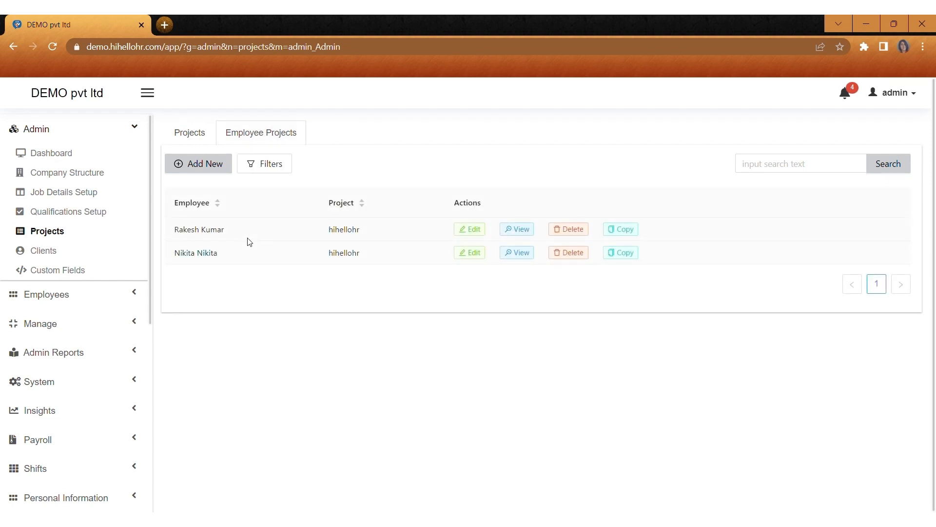
click(210, 169)
click(374, 285)
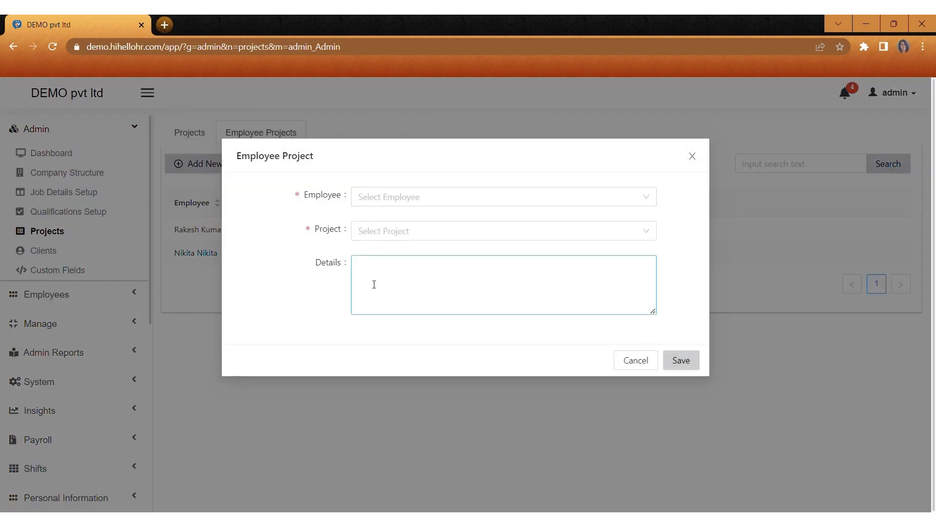
click(380, 205)
click(380, 203)
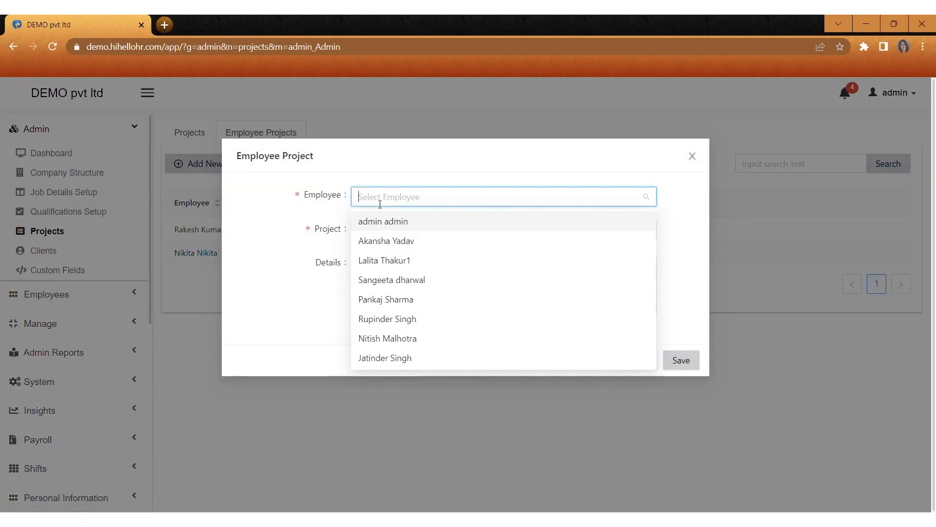
click(382, 261)
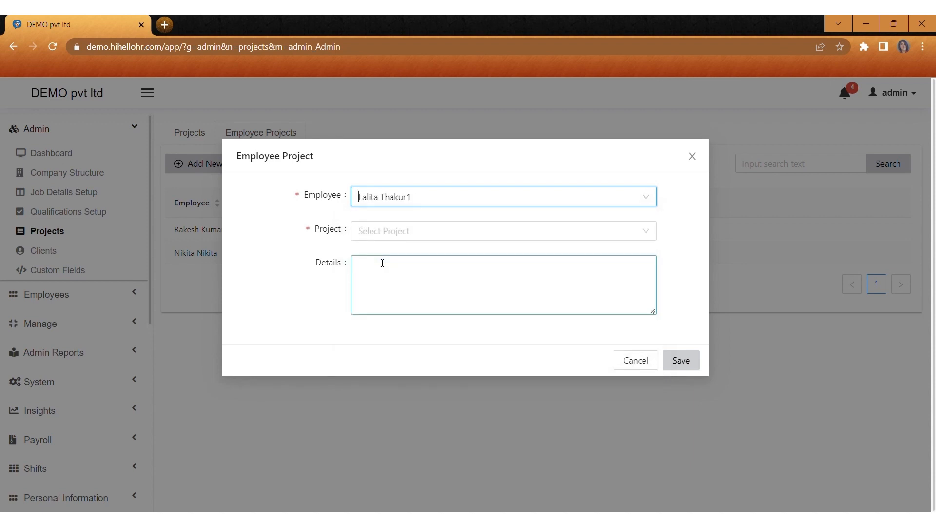
click(369, 234)
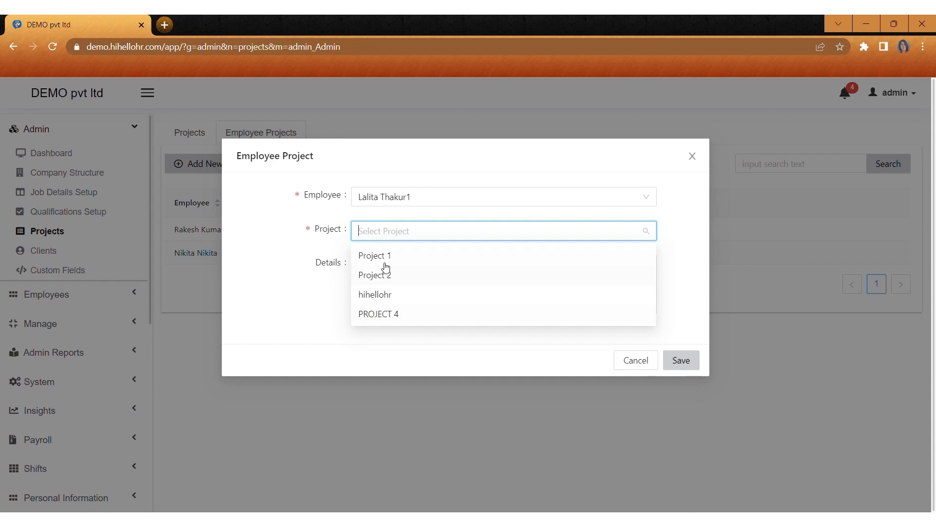
click(389, 313)
click(378, 264)
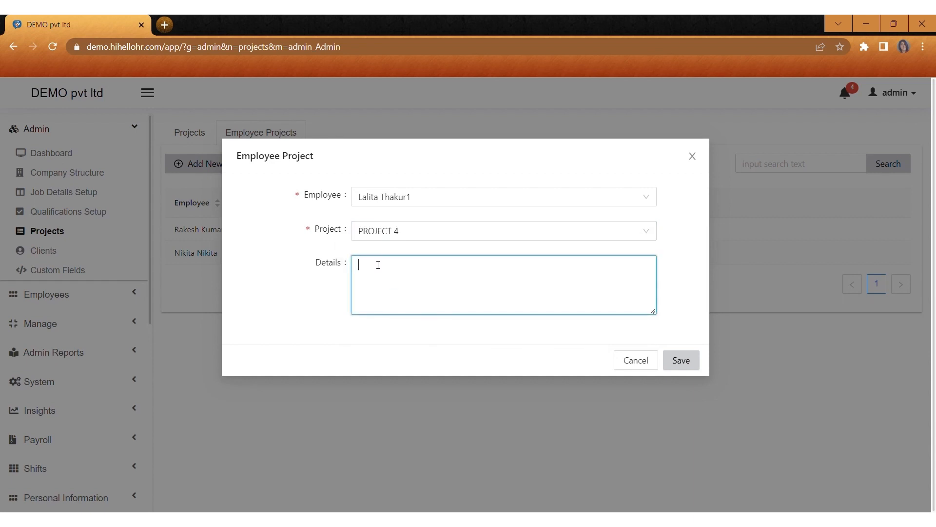
text(ABCCC)
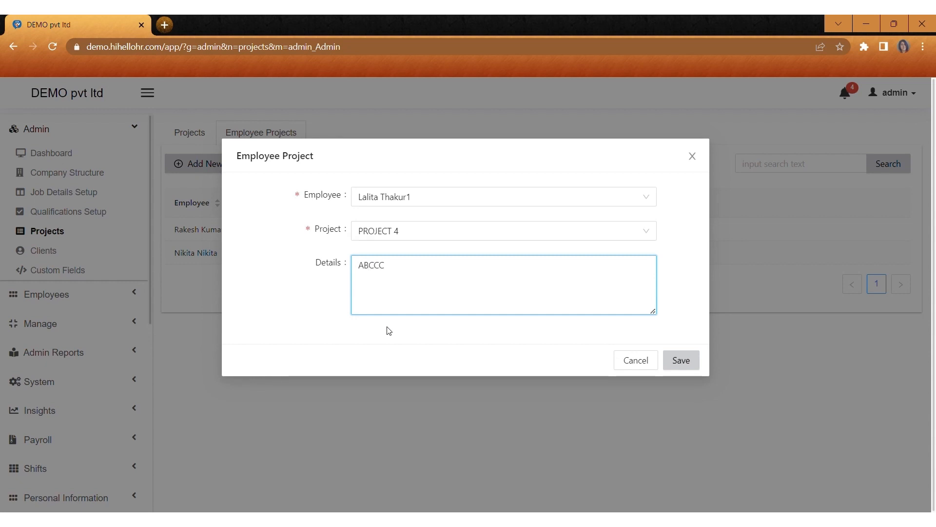
click(693, 364)
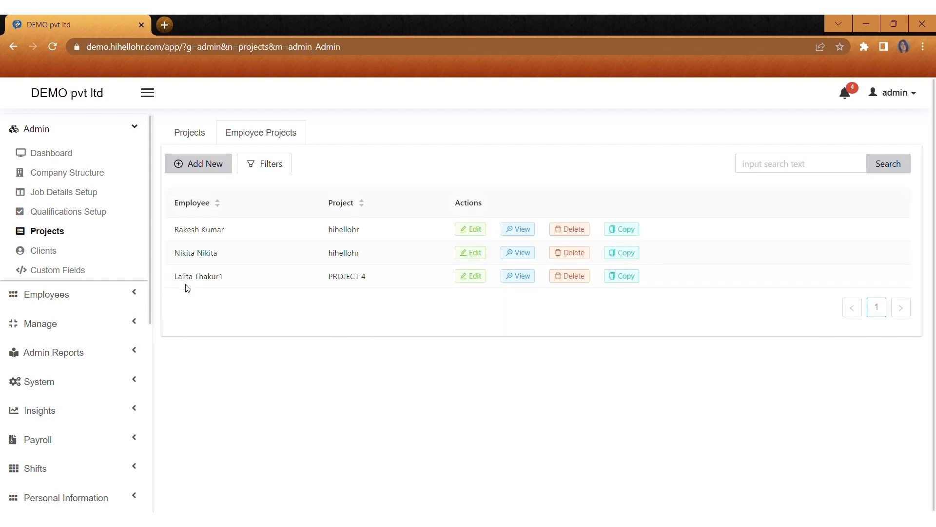
Step: Start a new client dijolistics with details d1234, address abcc and a contact phone number
click(72, 250)
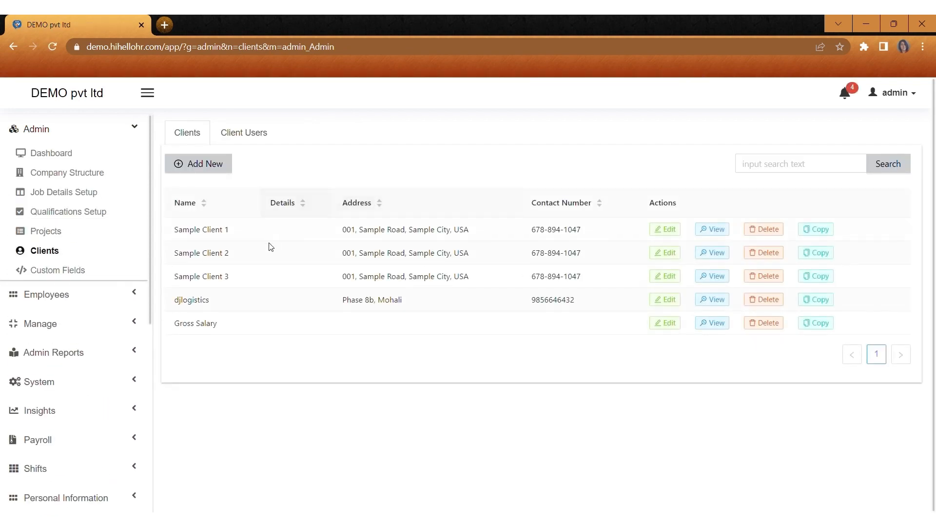
click(200, 163)
click(378, 198)
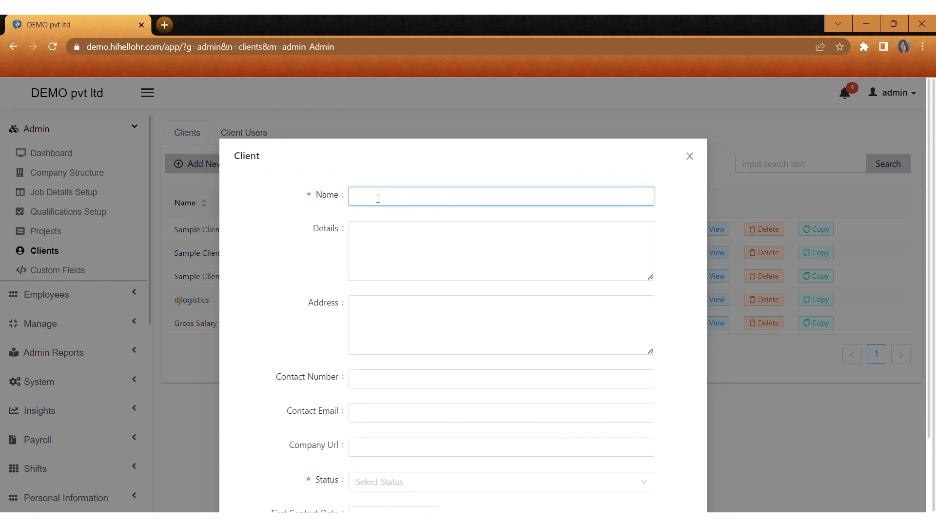
text(dijolistics)
click(375, 244)
text(d1234)
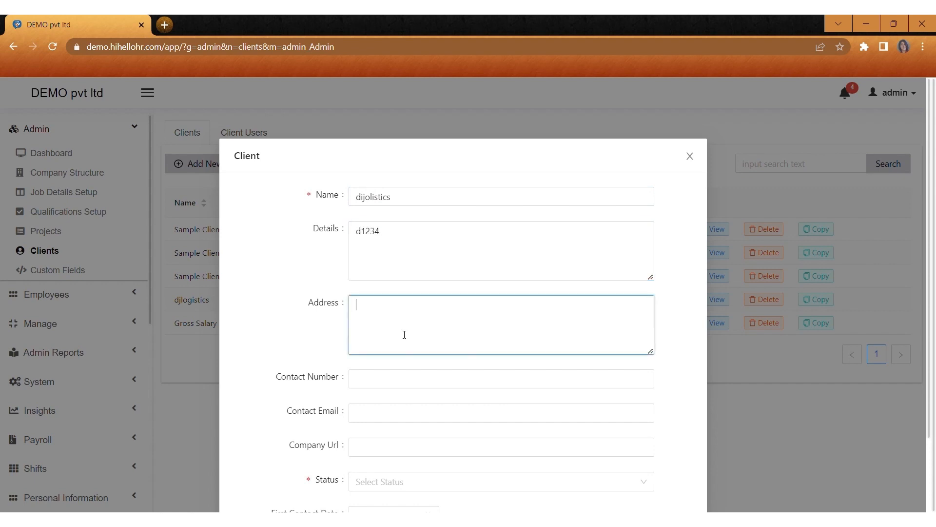
text(abcc)
scroll(390, 375, down, 2)
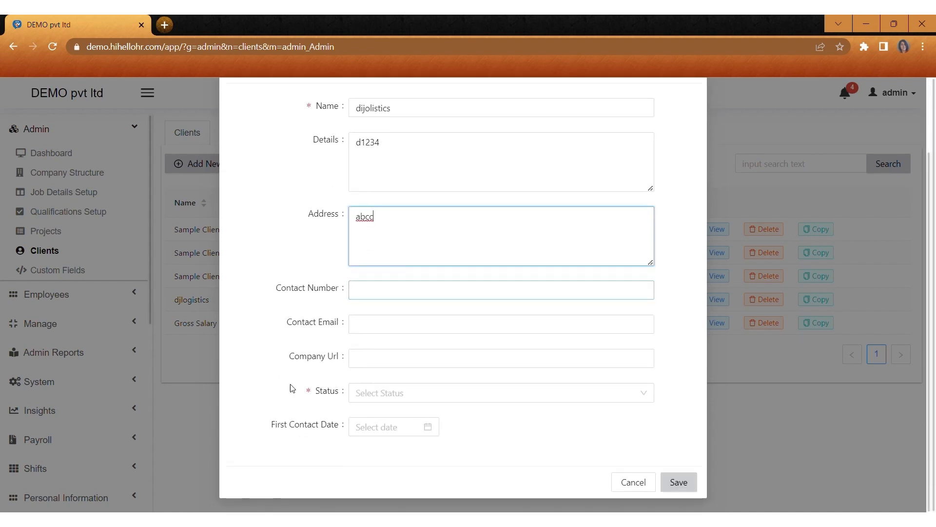
Step: Add the client's contact e-mail, set status Active and first contact date 2023-05-08, and save
click(371, 327)
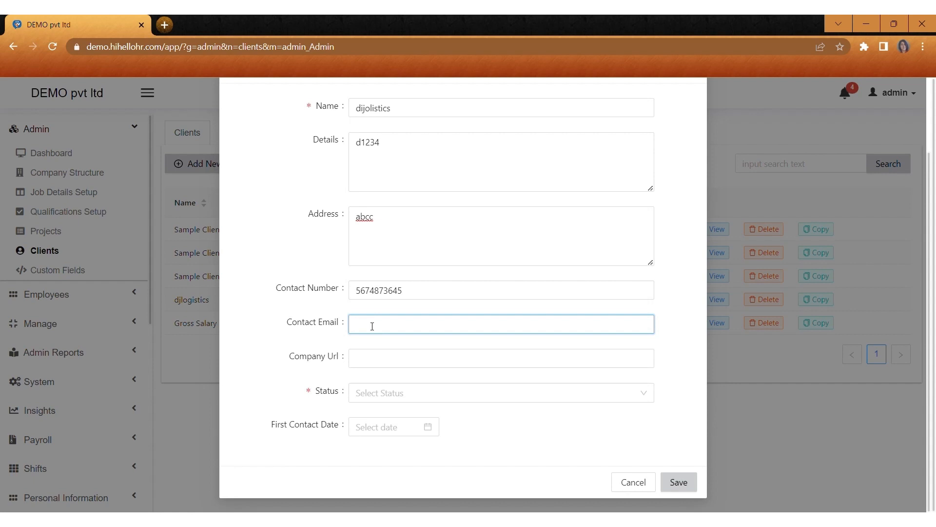
text(abc@gmail.com)
click(378, 393)
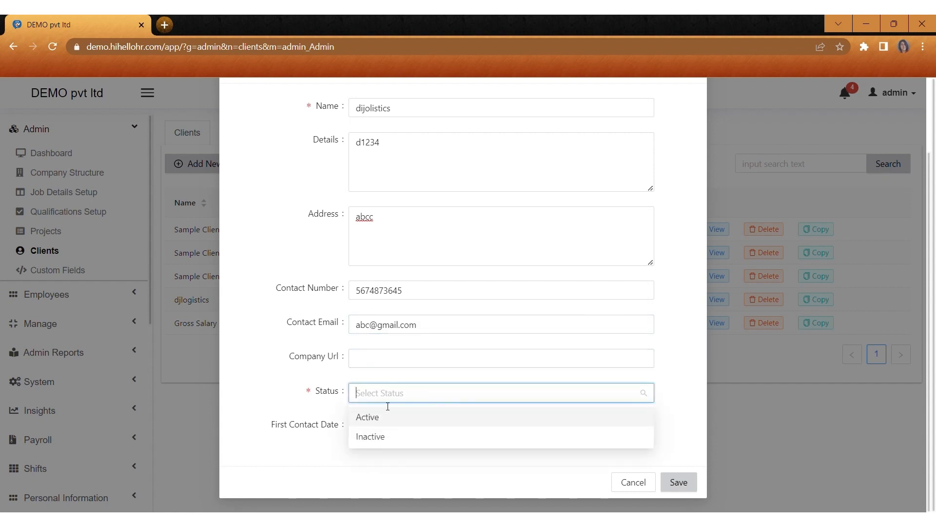
click(381, 424)
click(395, 428)
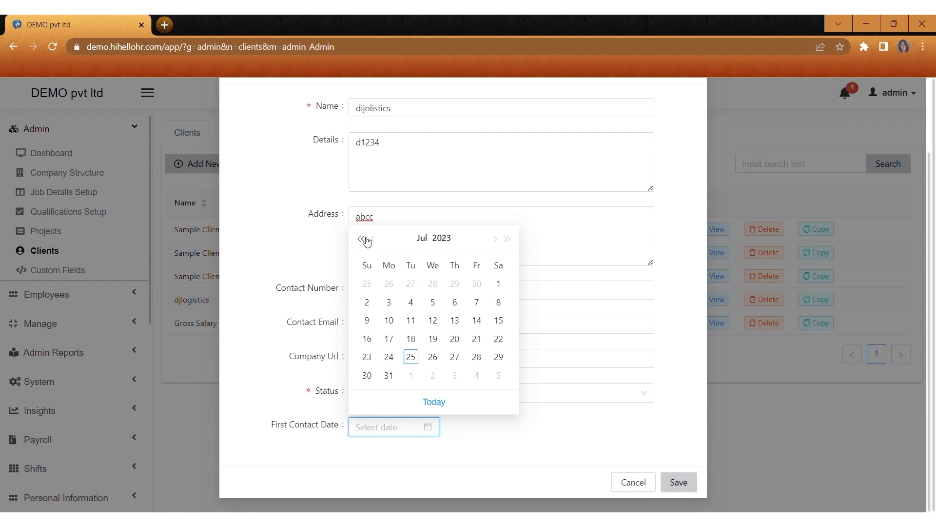
click(375, 239)
click(375, 239)
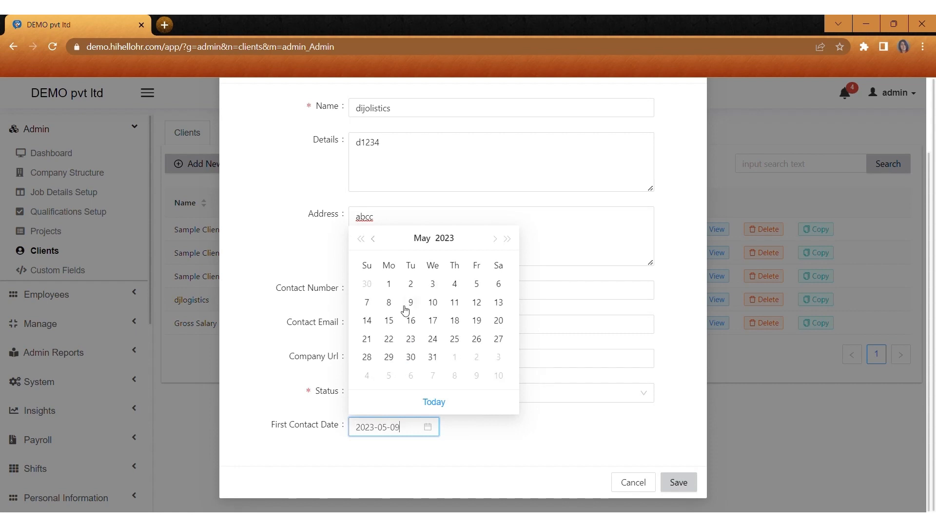
click(388, 303)
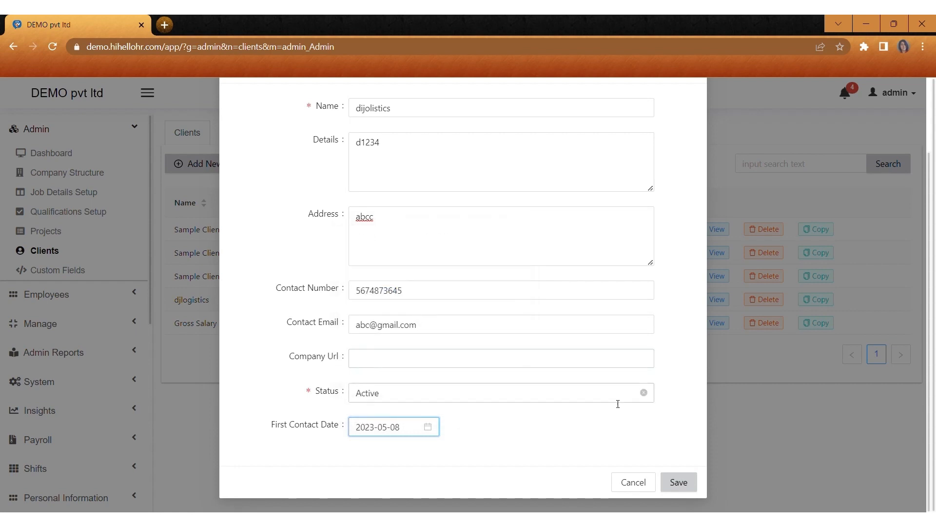
click(678, 482)
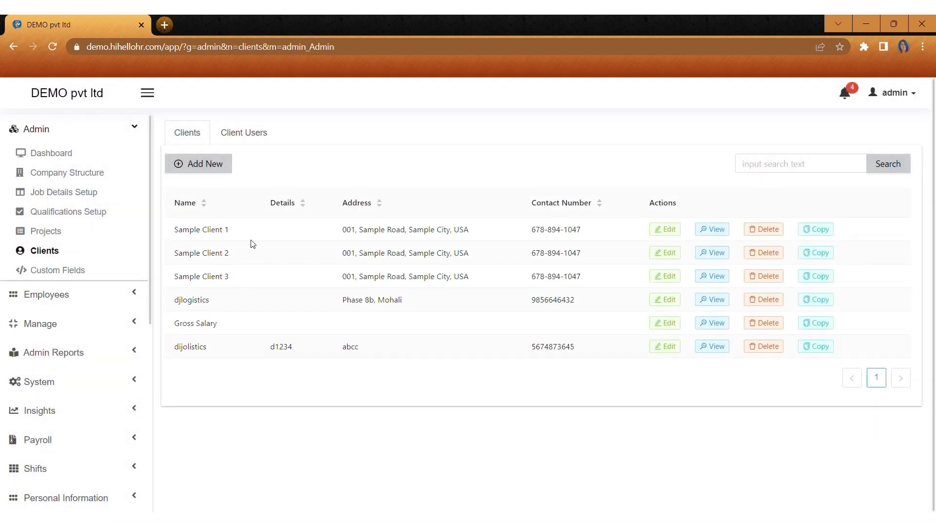
Step: Add client user tnd for djlogistics with username admin and an e-mail address
click(252, 142)
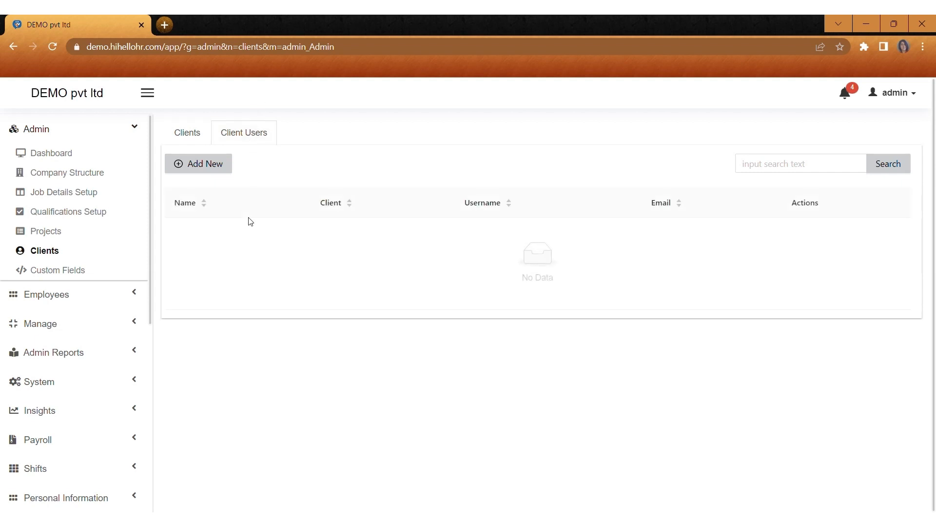
click(204, 165)
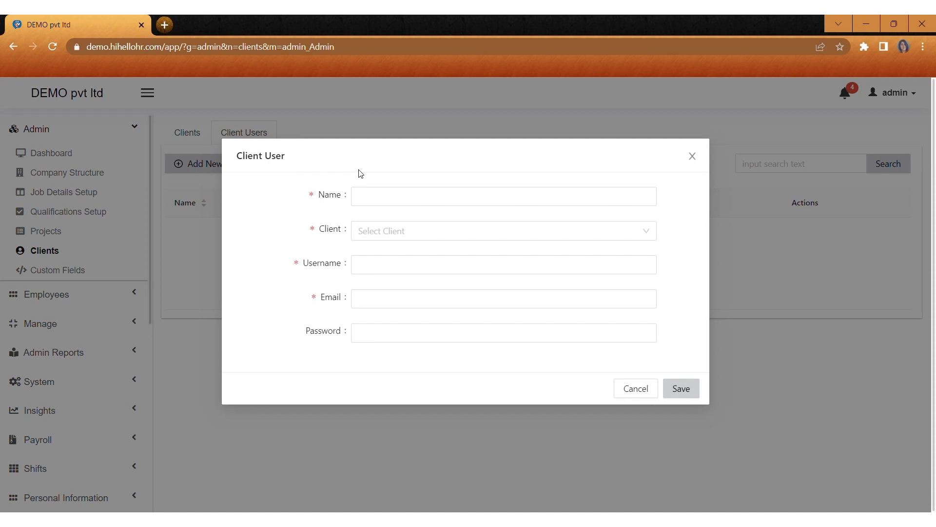
click(380, 197)
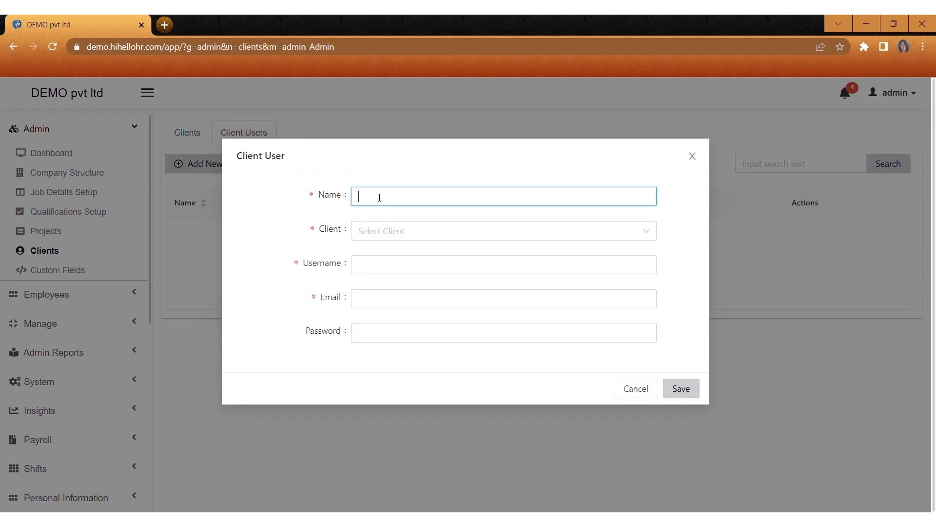
text(tnd)
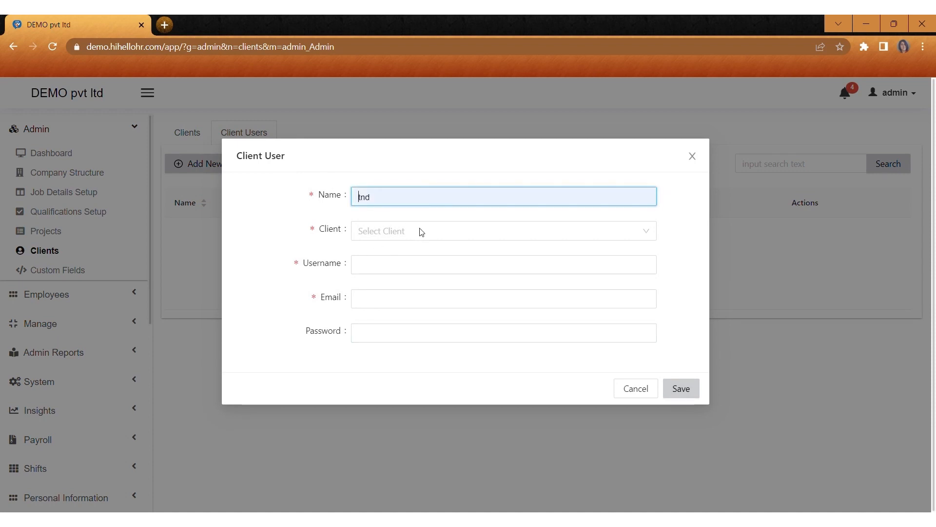
click(379, 236)
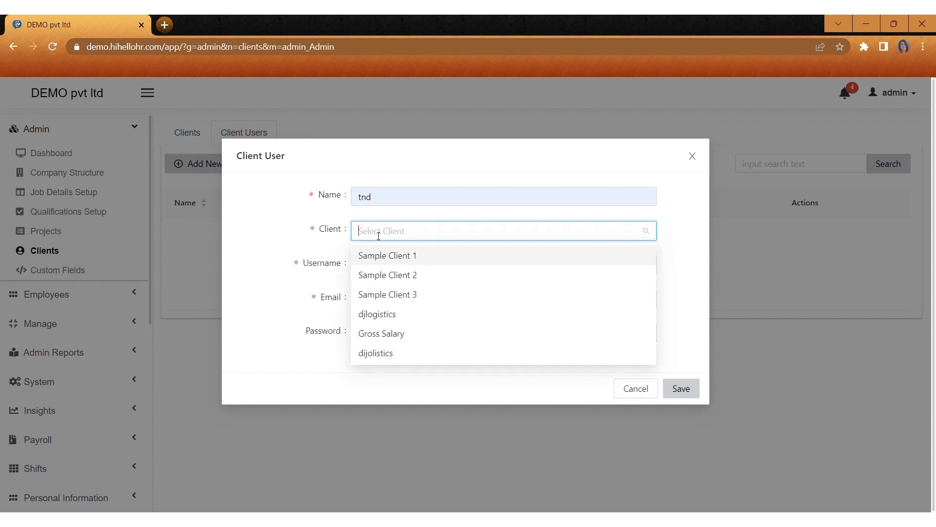
click(382, 315)
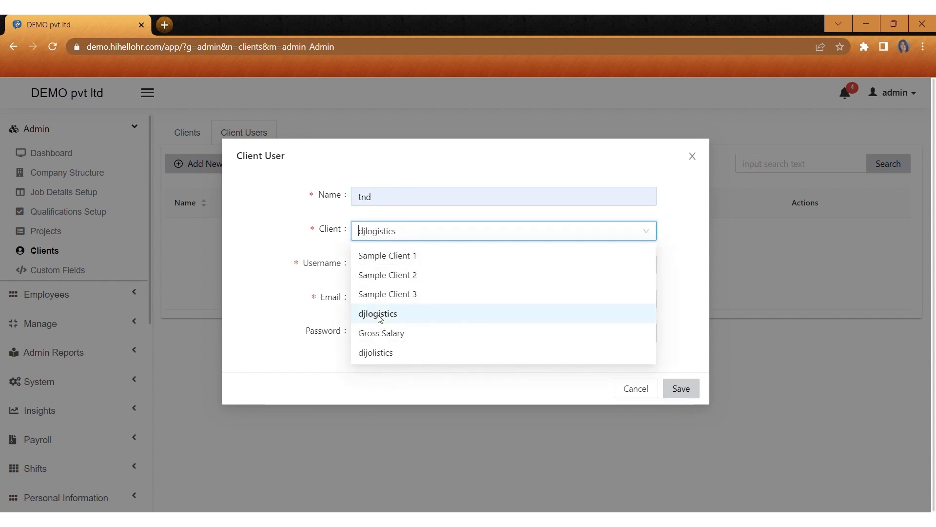
click(377, 268)
text(admin)
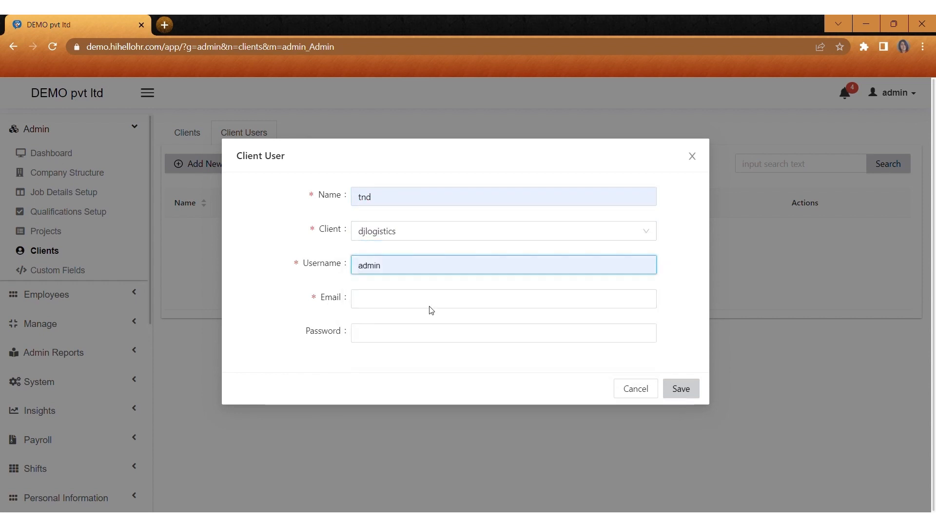
click(377, 302)
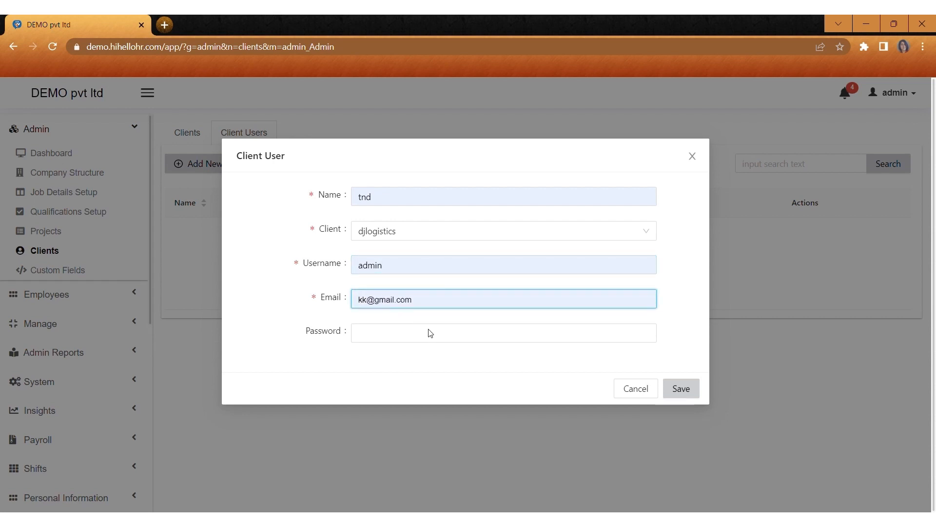
text(a)
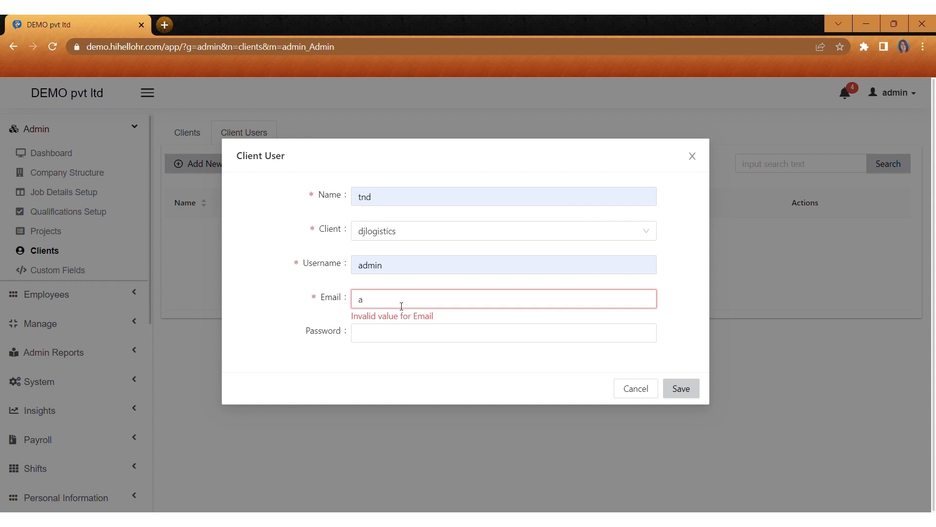
click(438, 341)
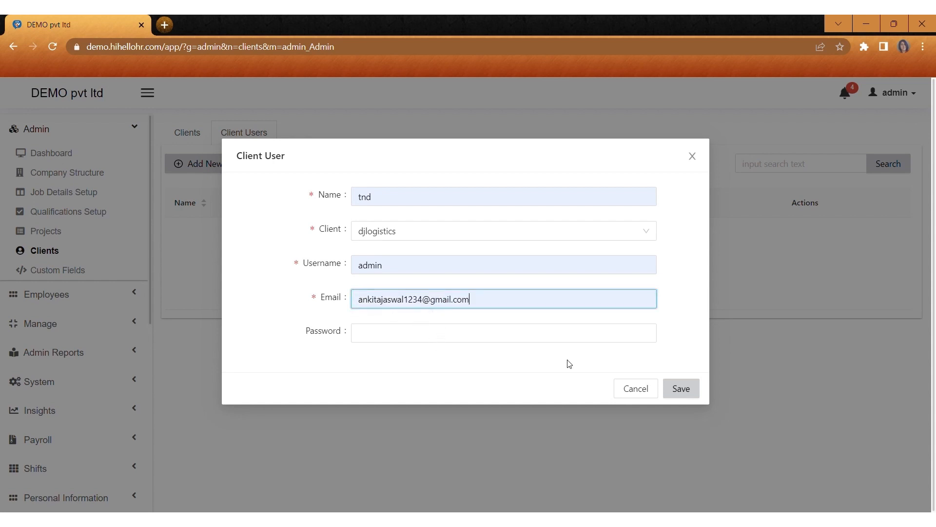
click(689, 393)
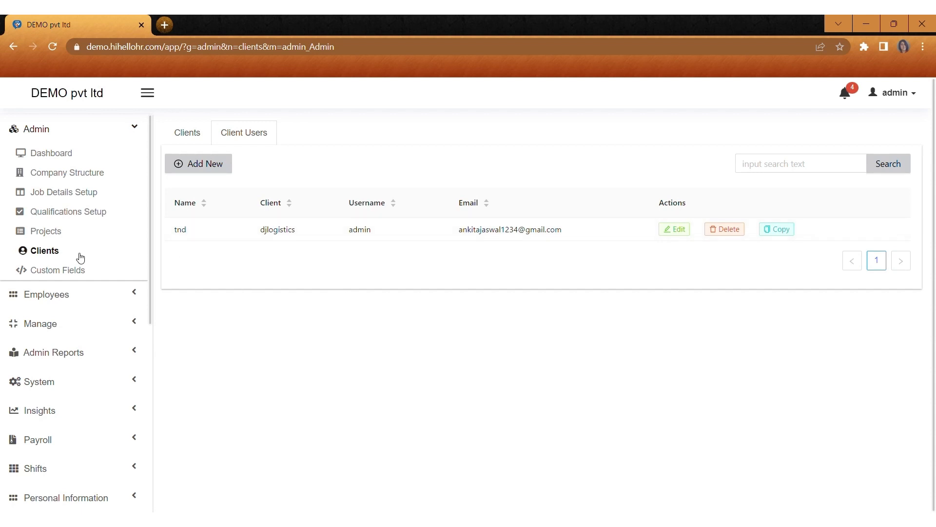
Step: Create an Employee custom field labelled 'mother name' of type Text Field
click(72, 271)
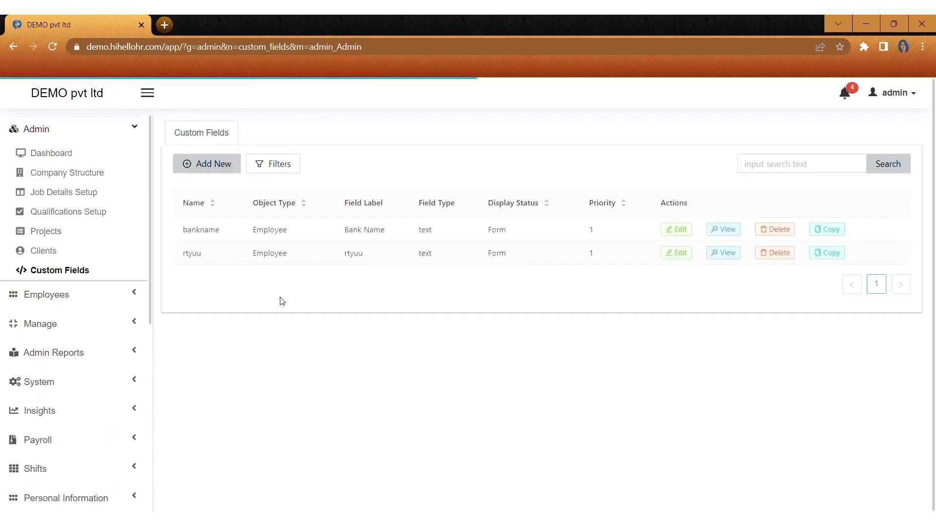
click(220, 163)
click(400, 199)
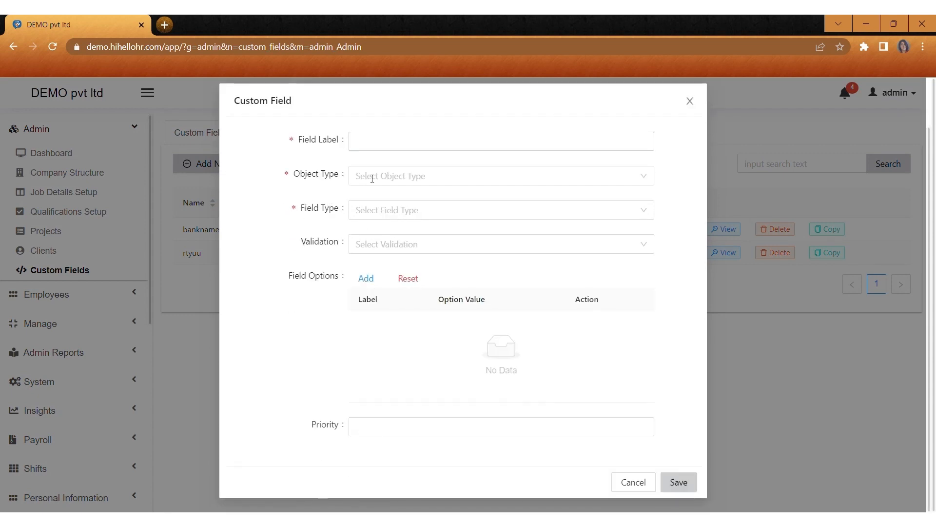
click(391, 149)
text(mother name)
click(388, 176)
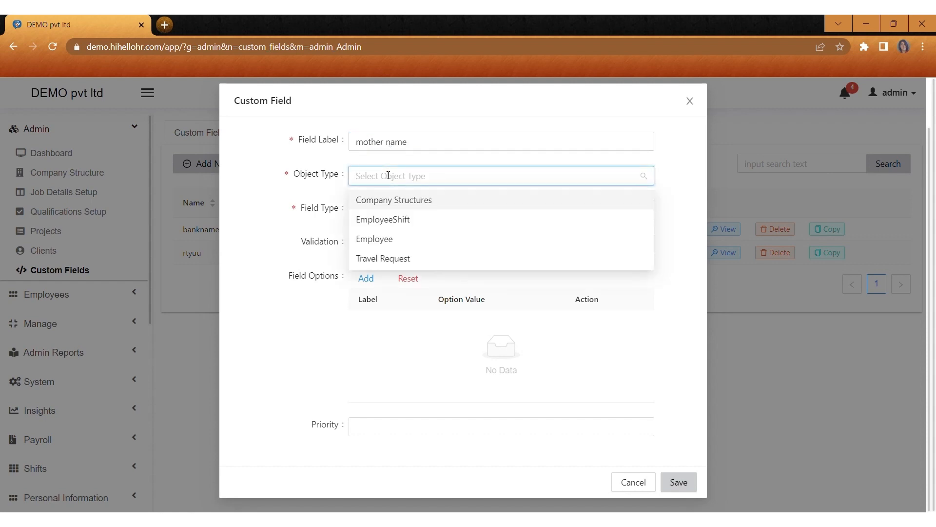
click(374, 239)
click(388, 208)
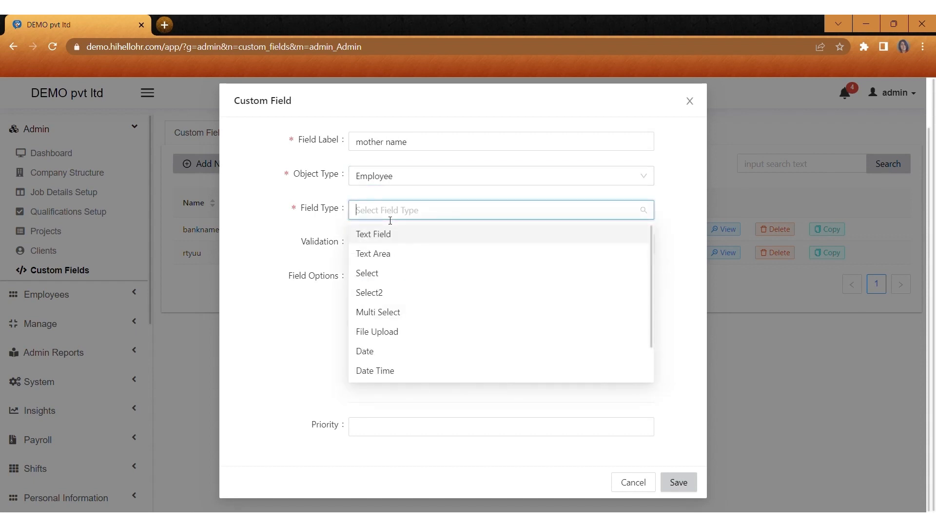
click(379, 236)
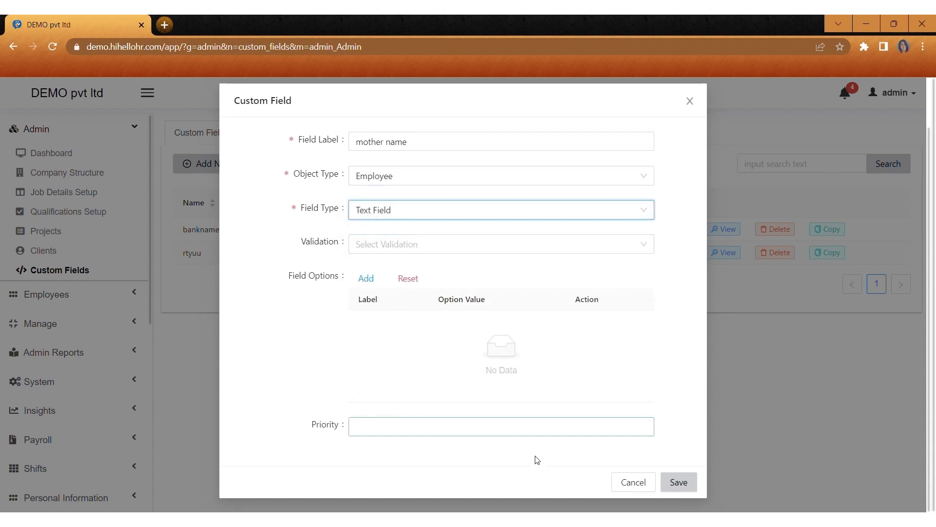
click(678, 482)
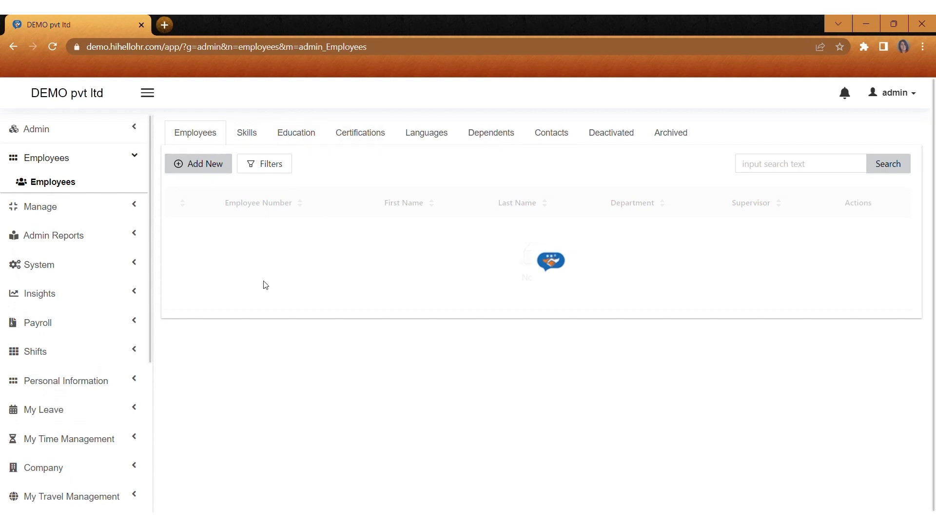
Step: Start a new employee with number 1 and first, middle and last name admin
click(211, 165)
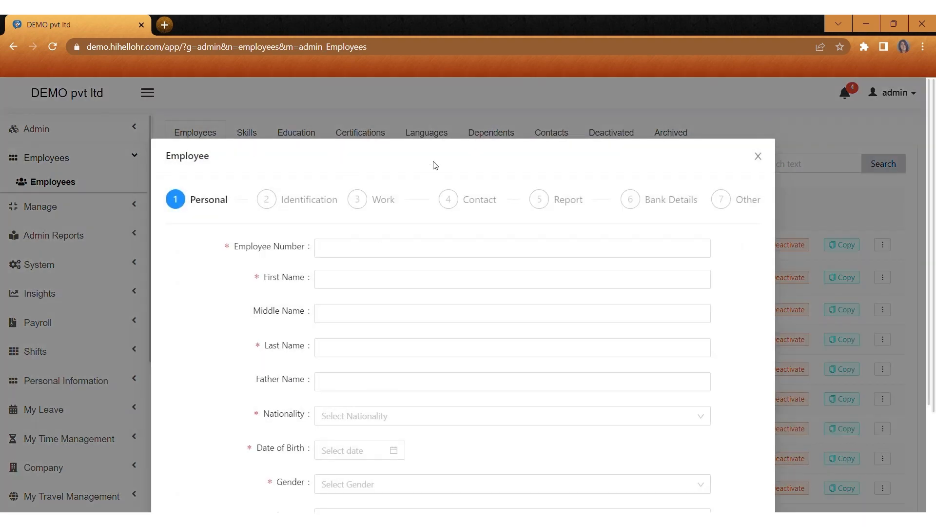
scroll(436, 165, down, 2)
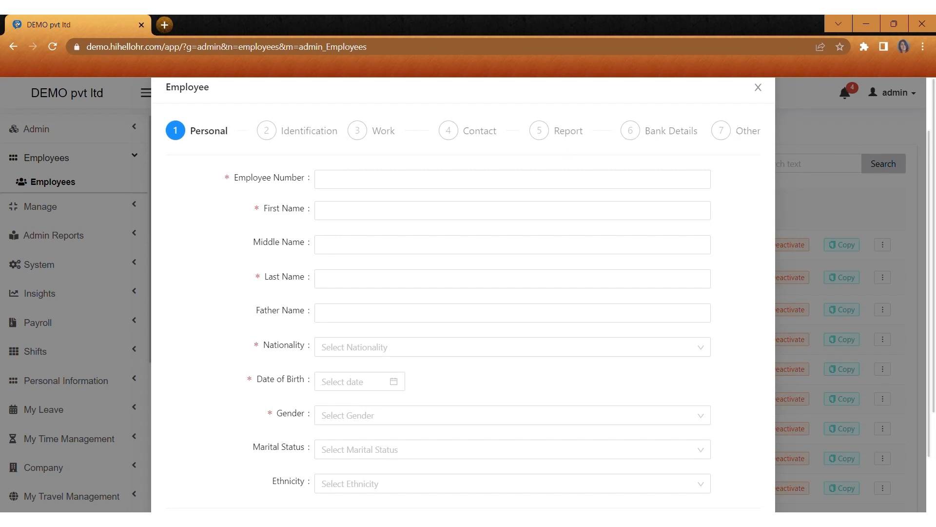
click(338, 185)
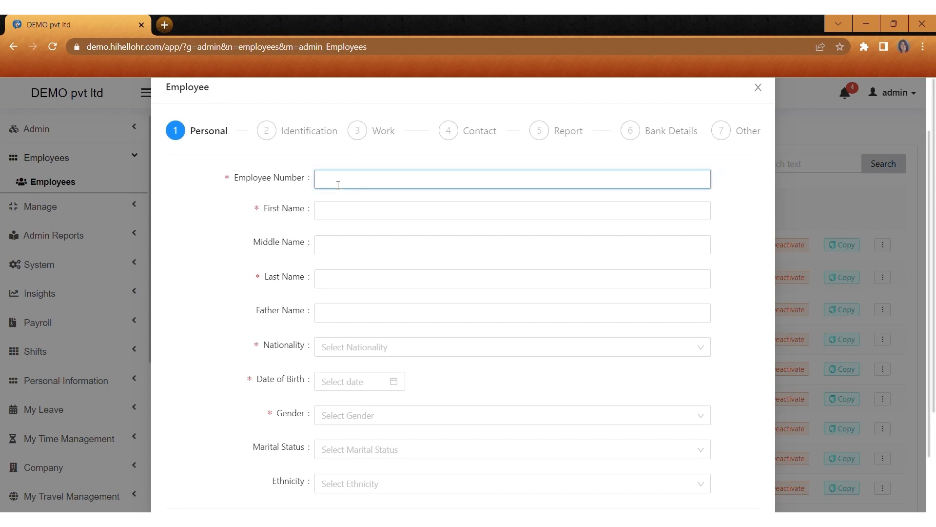
text(17)
click(334, 216)
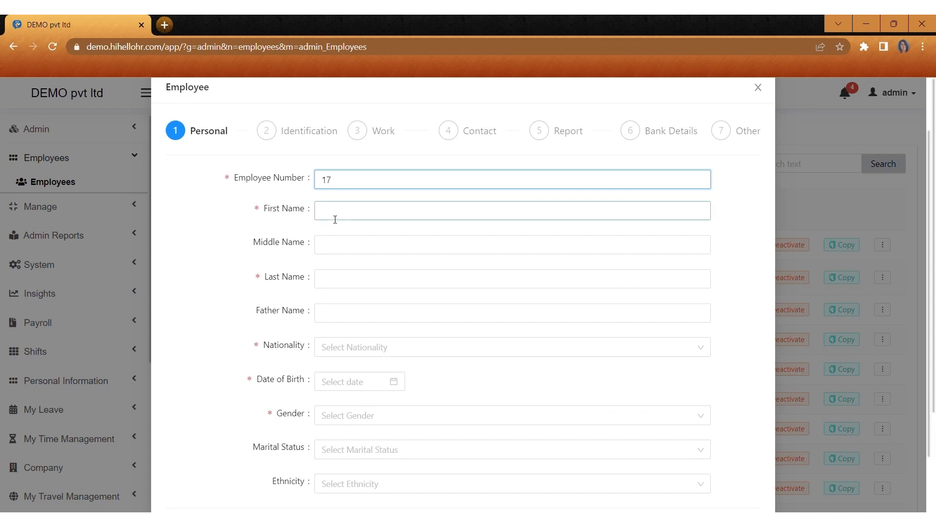
text(admi)
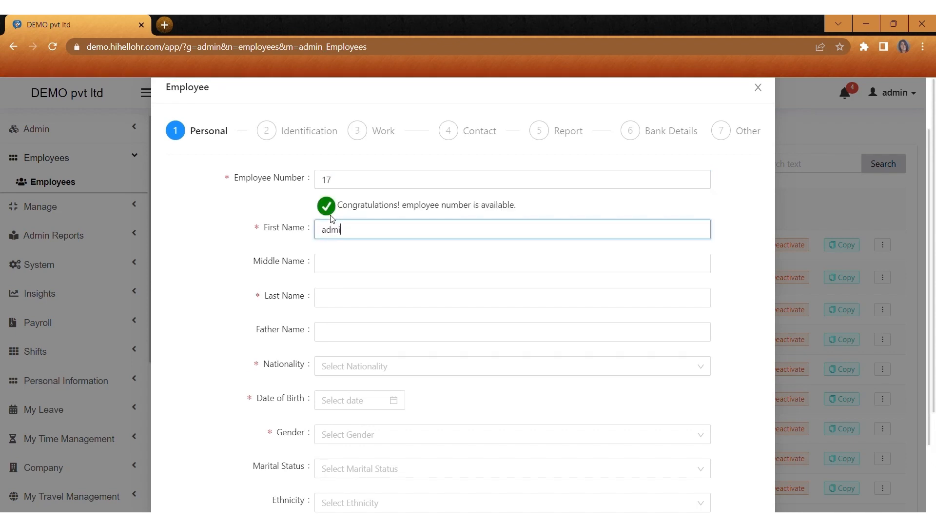
text(n)
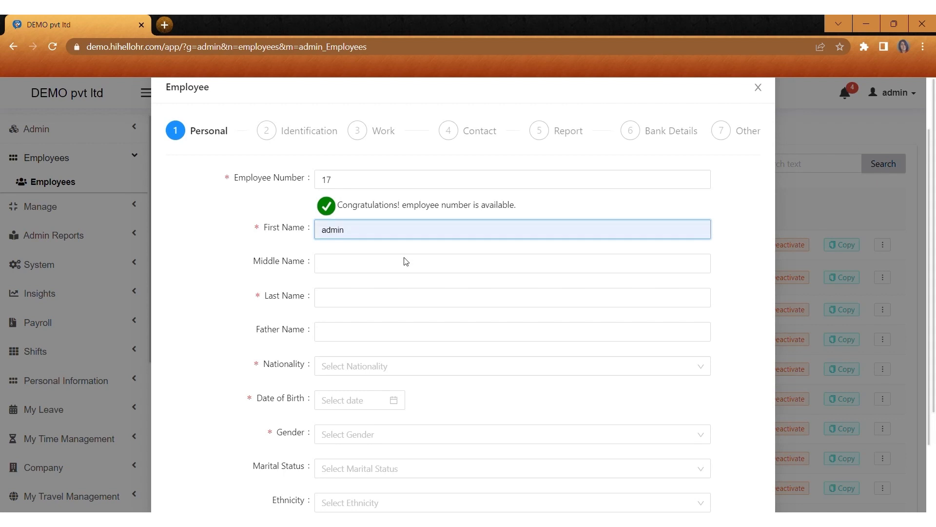
click(366, 275)
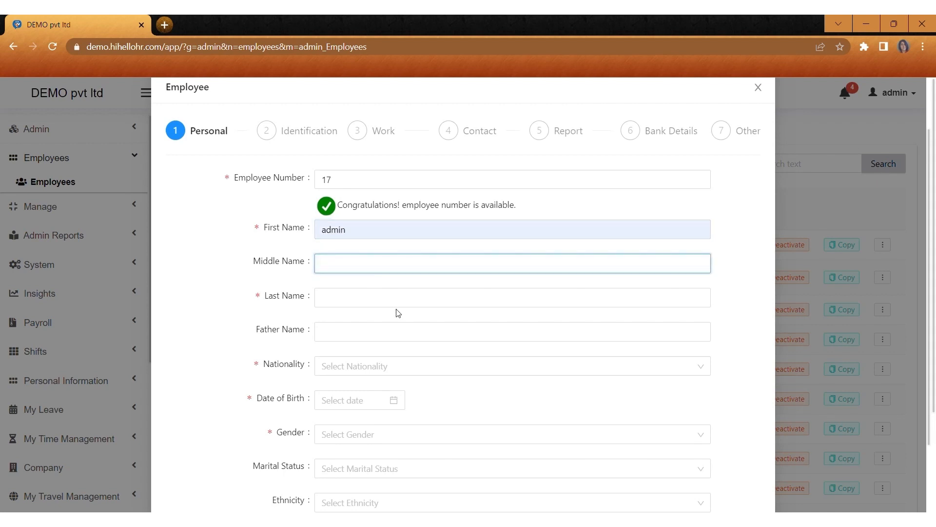
text(admin)
click(361, 298)
text(admin)
Step: Set the employee's nationality to Afghan and date of birth to 2013-07-07
click(334, 331)
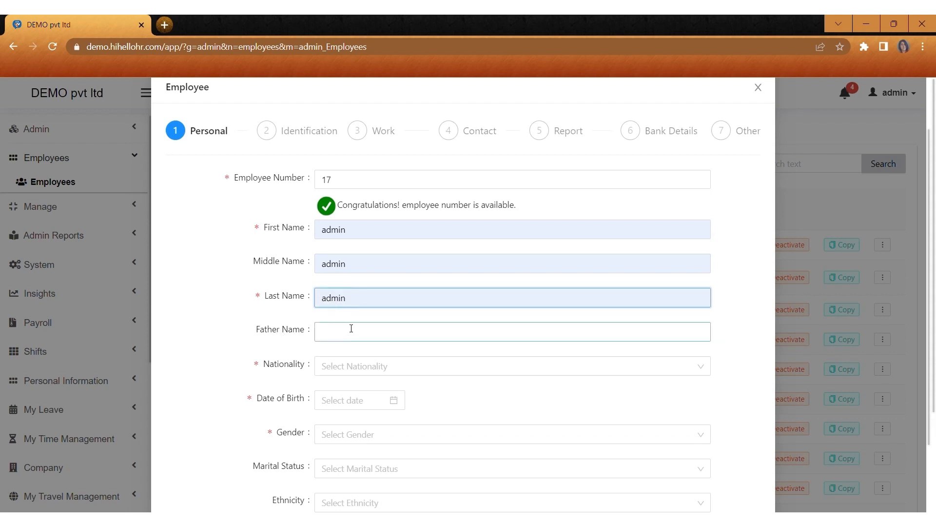
click(340, 368)
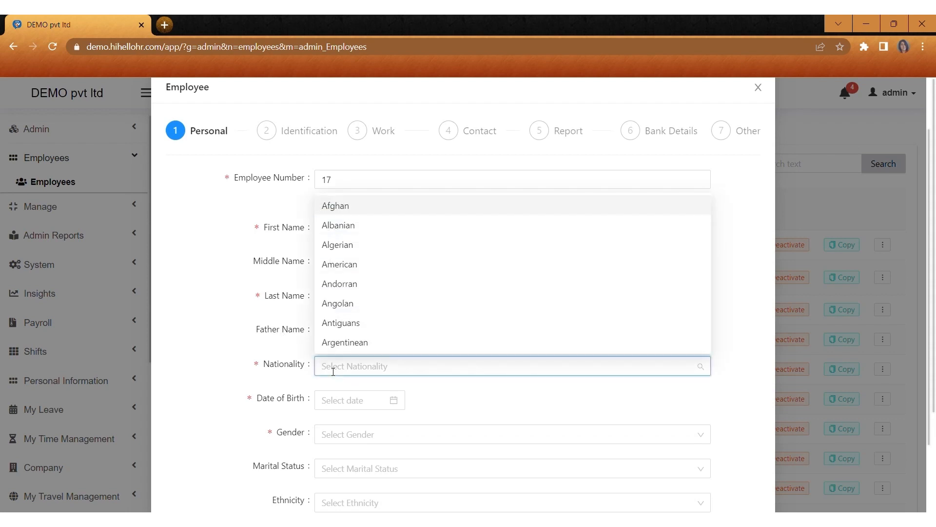
click(387, 212)
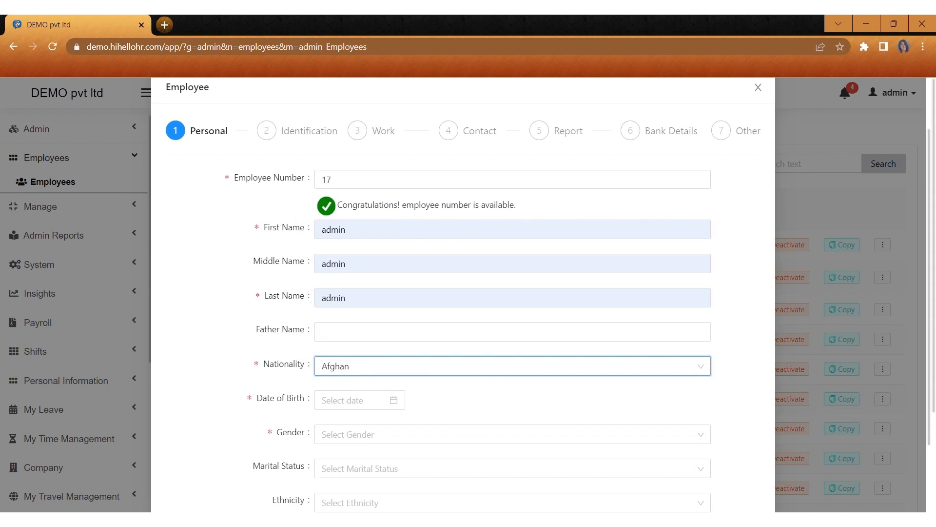
scroll(395, 214, down, 2)
click(352, 309)
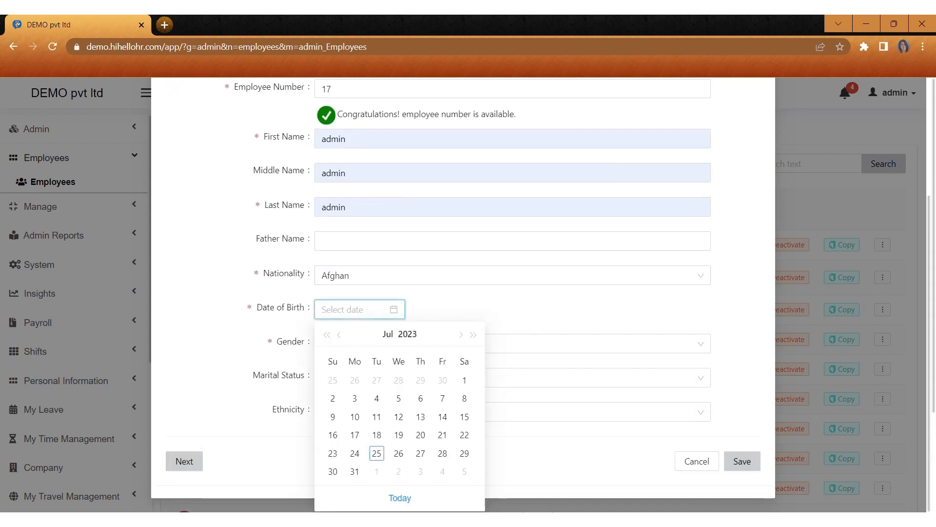
double_click(326, 334)
double_click(327, 335)
triple_click(327, 335)
triple_click(327, 335)
click(333, 399)
Step: Set the gender to Female and continue to the Identification step
scroll(341, 364, down, 2)
click(348, 343)
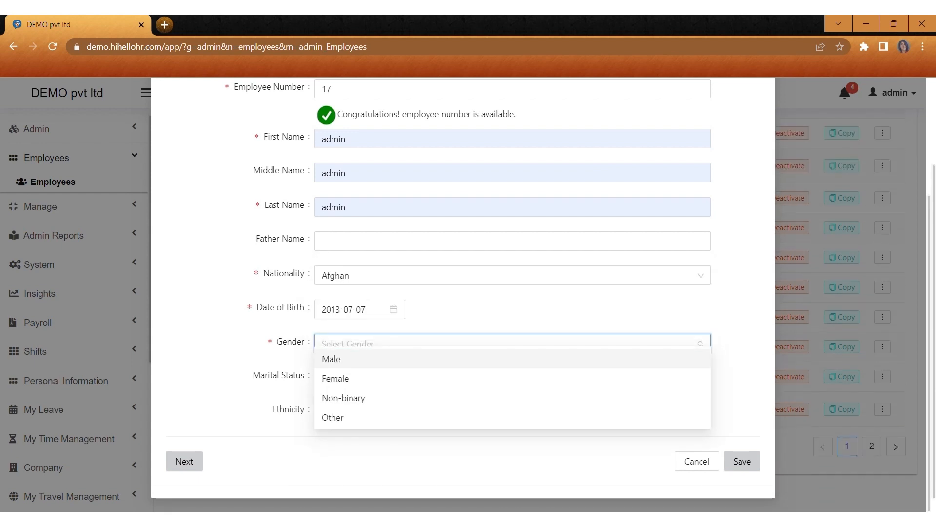
click(336, 383)
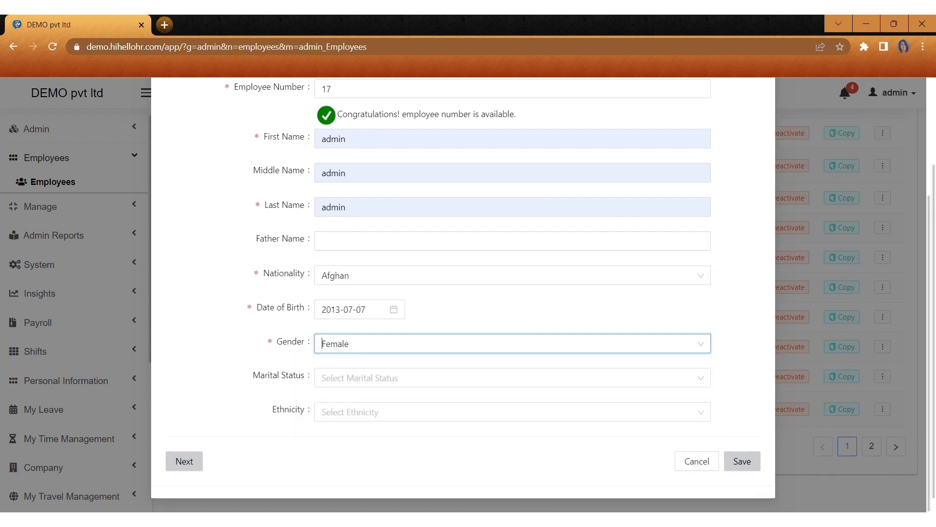
scroll(463, 292, up, 2)
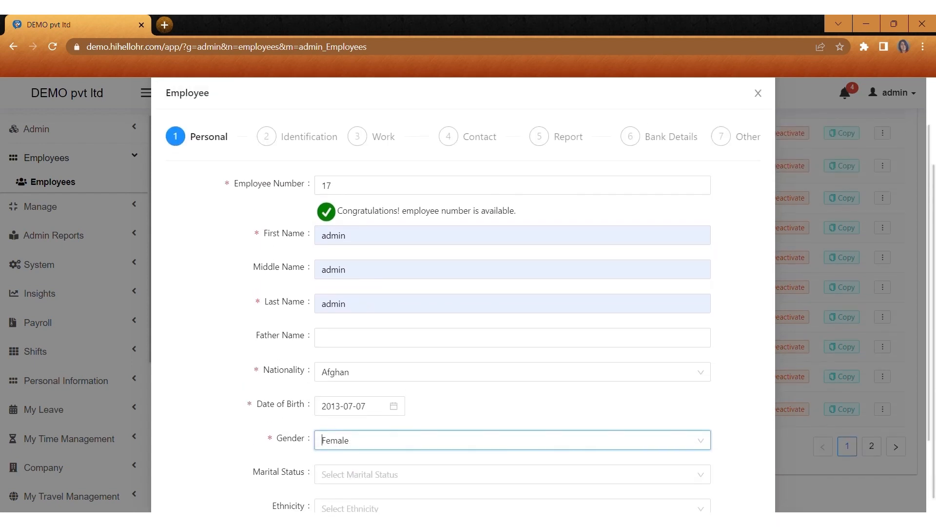
click(304, 137)
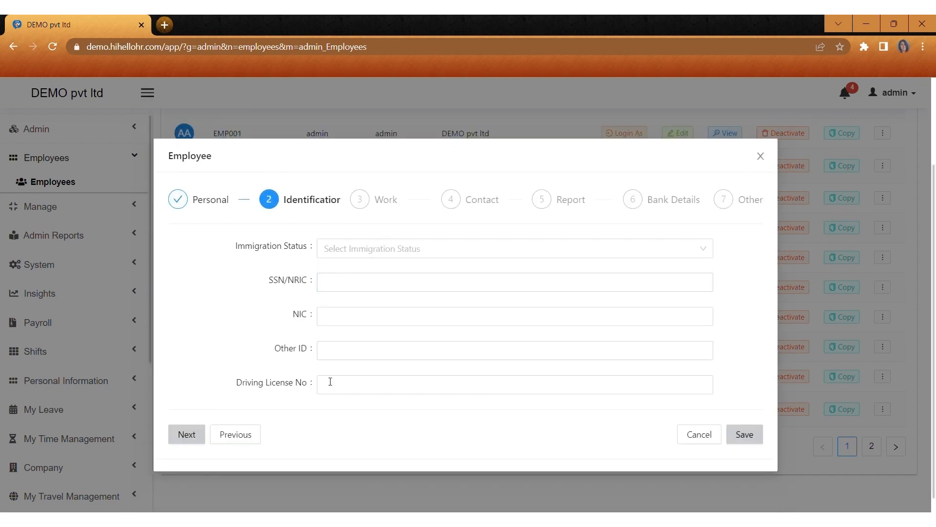
Step: Set Work details: General Shift, Full Time Permanent, Marketing Department
click(385, 200)
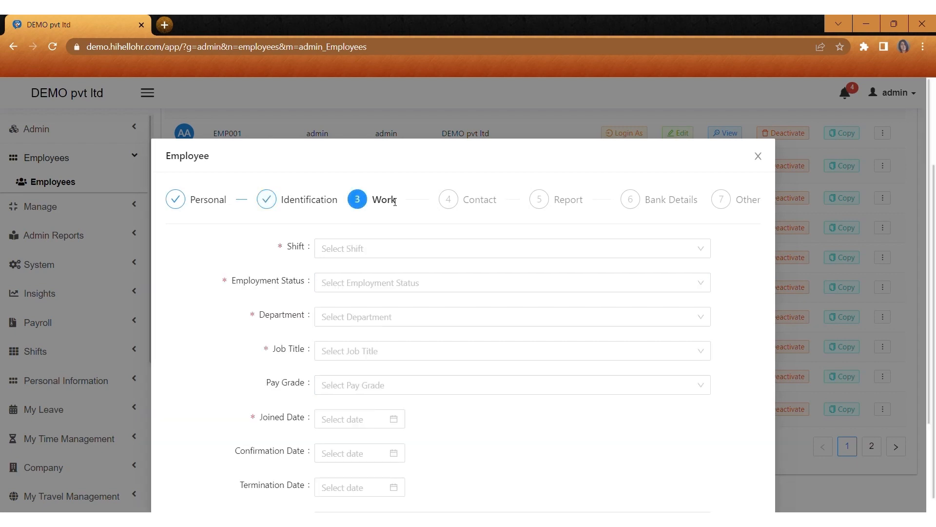
click(324, 247)
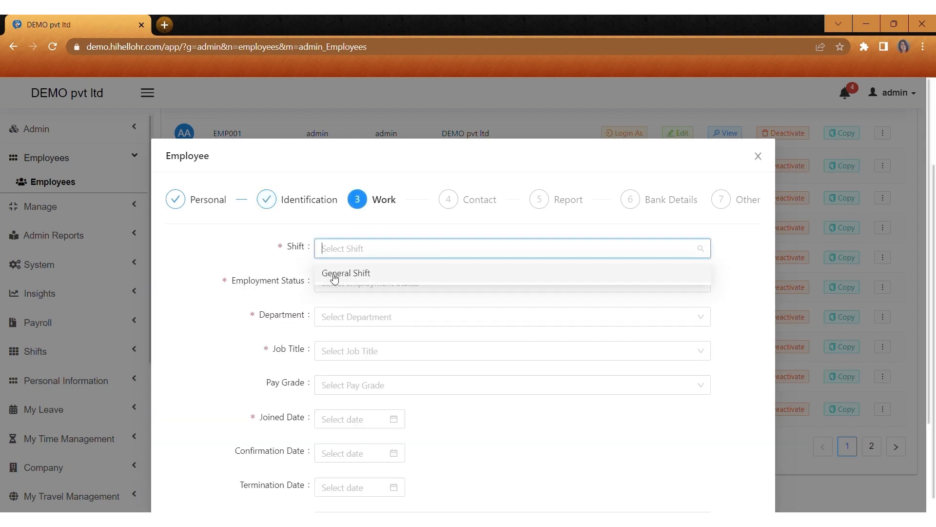
click(335, 275)
click(328, 287)
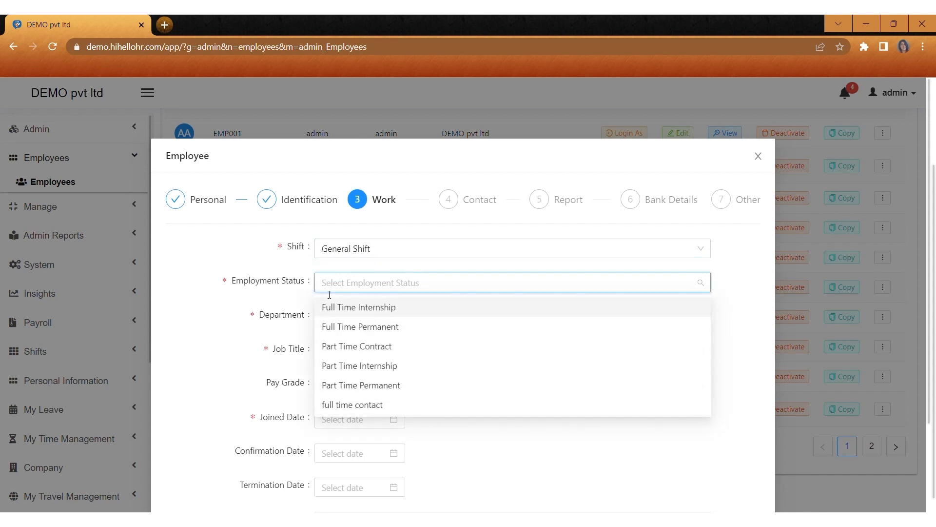
click(338, 332)
click(327, 318)
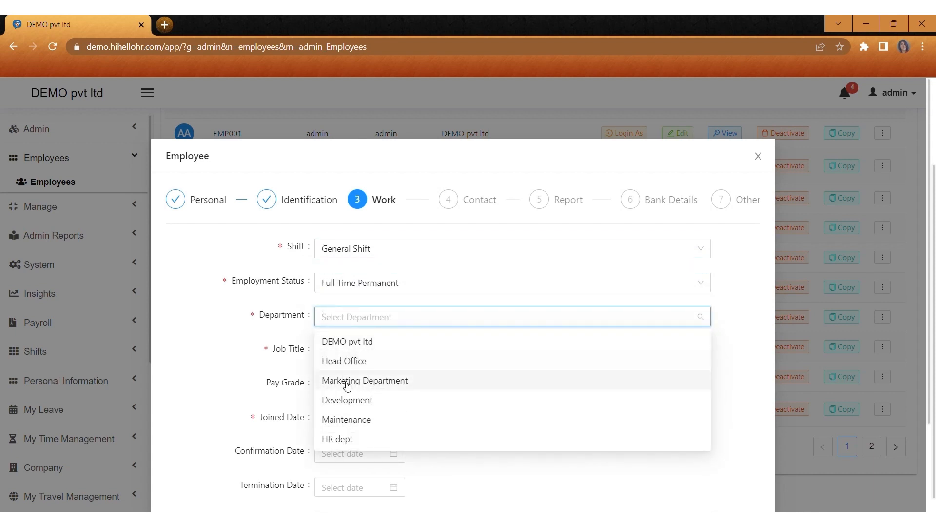
click(347, 385)
Step: Set job title Project Manager and joined date 2023-03-05, then continue to Contact
click(342, 352)
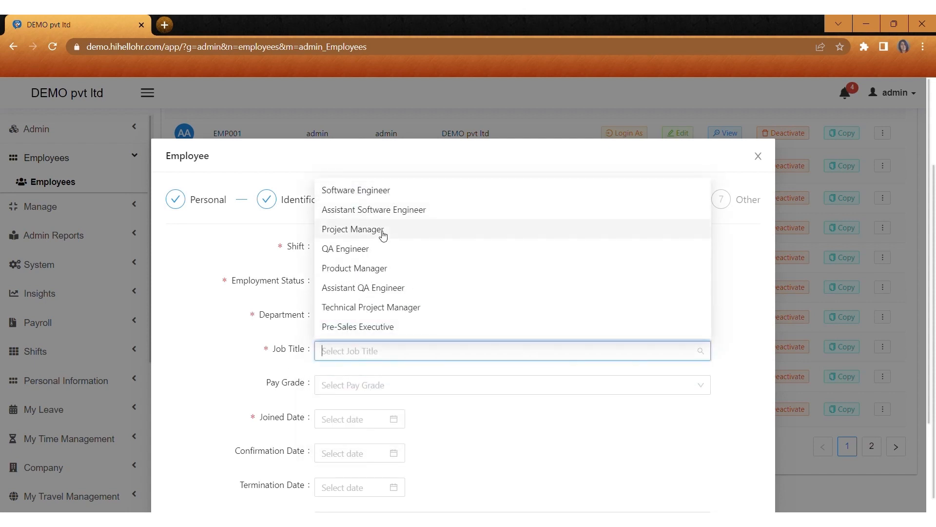
click(353, 229)
scroll(382, 234, down, 2)
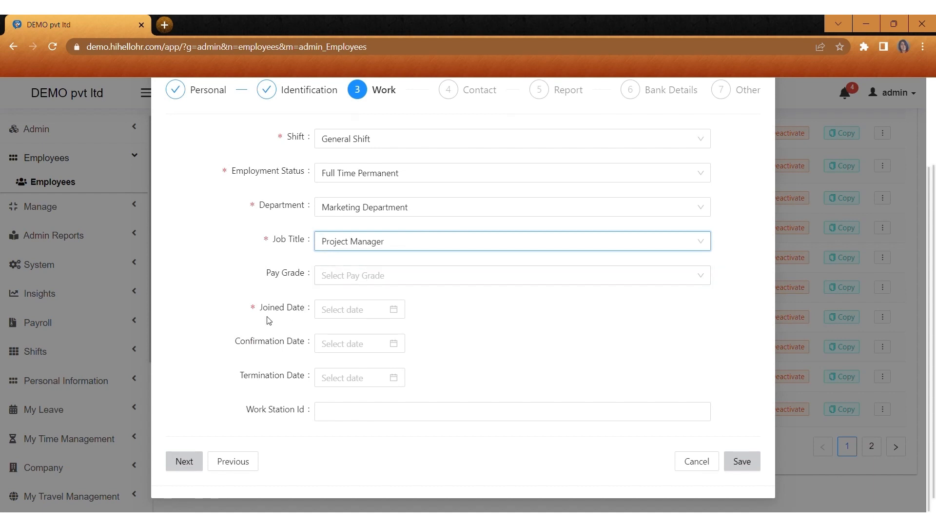
click(332, 315)
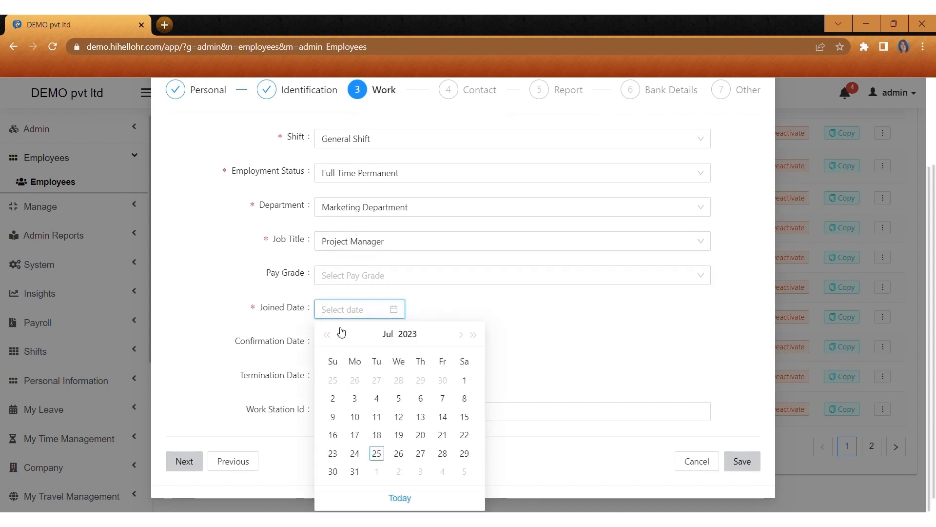
click(341, 333)
click(342, 333)
click(342, 333)
click(342, 333)
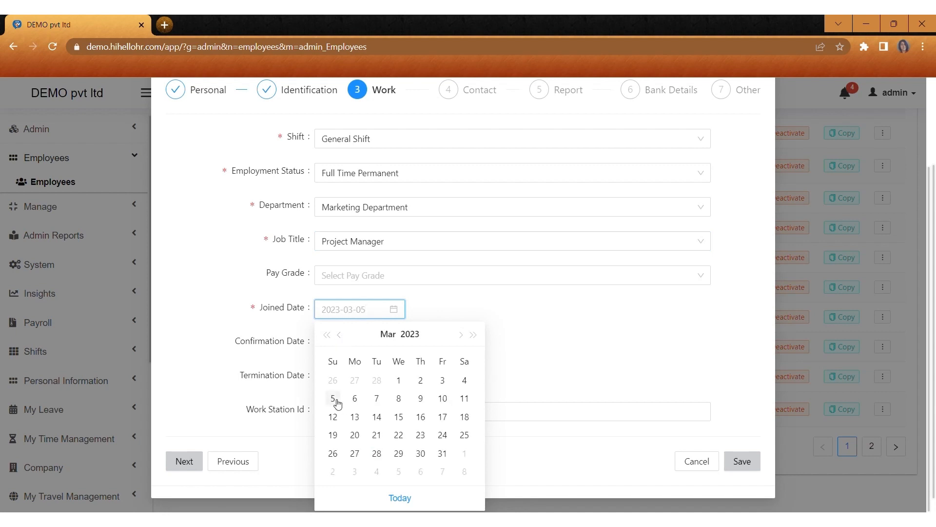
click(334, 399)
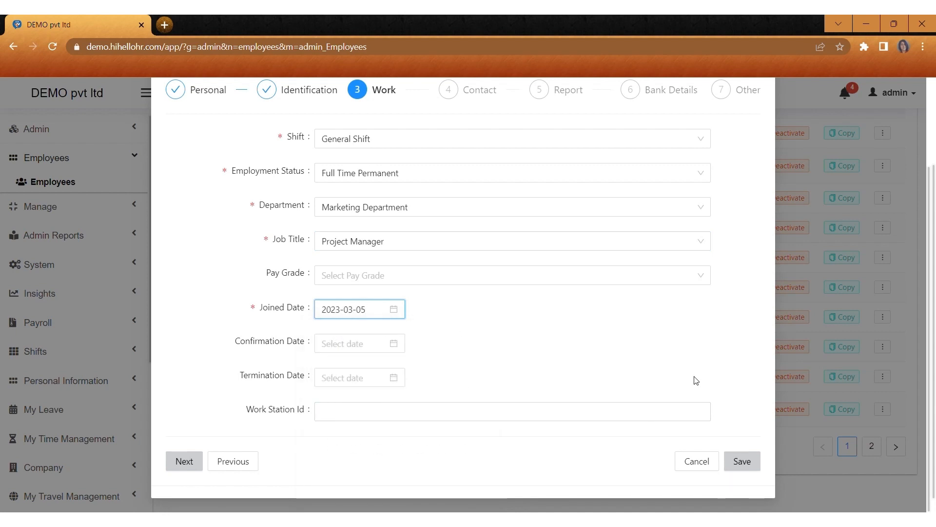
scroll(713, 228, up, 1)
click(184, 508)
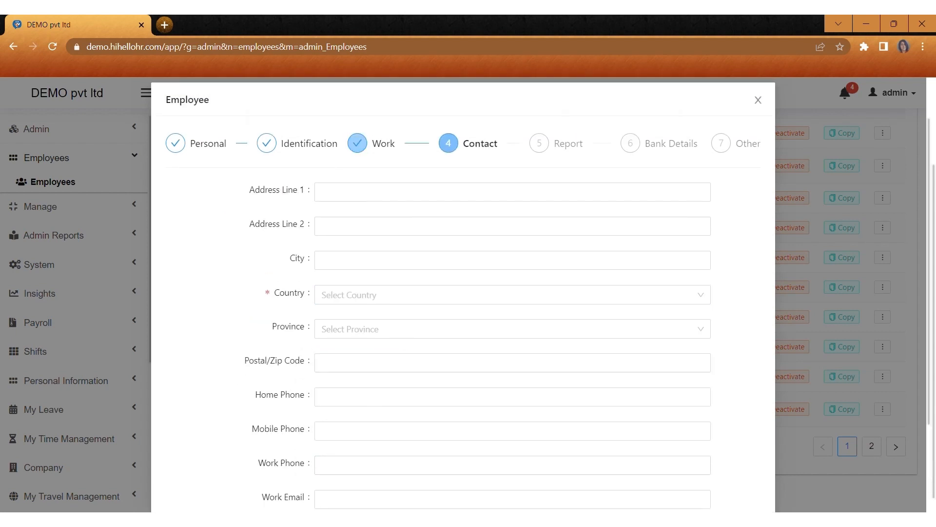
Step: Fill in both address lines and choose Afghanistan as the country
scroll(463, 293, down, 2)
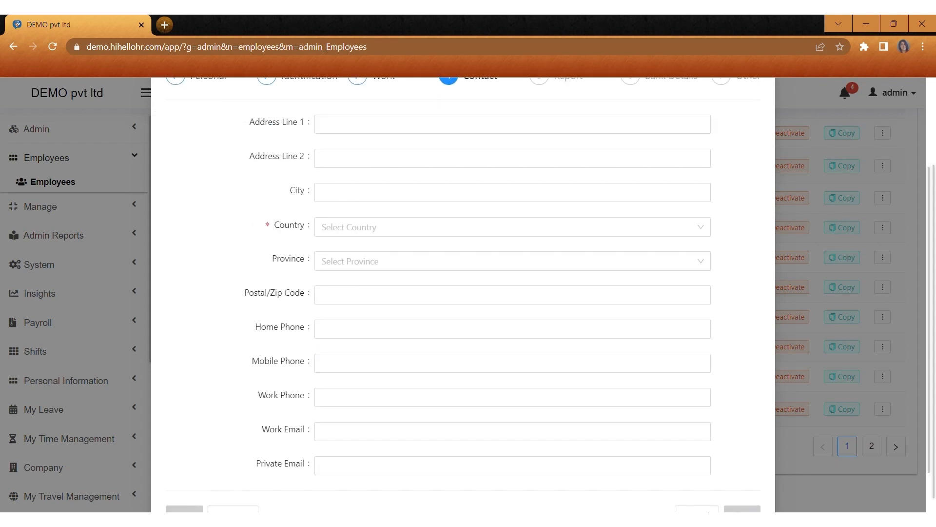
click(498, 128)
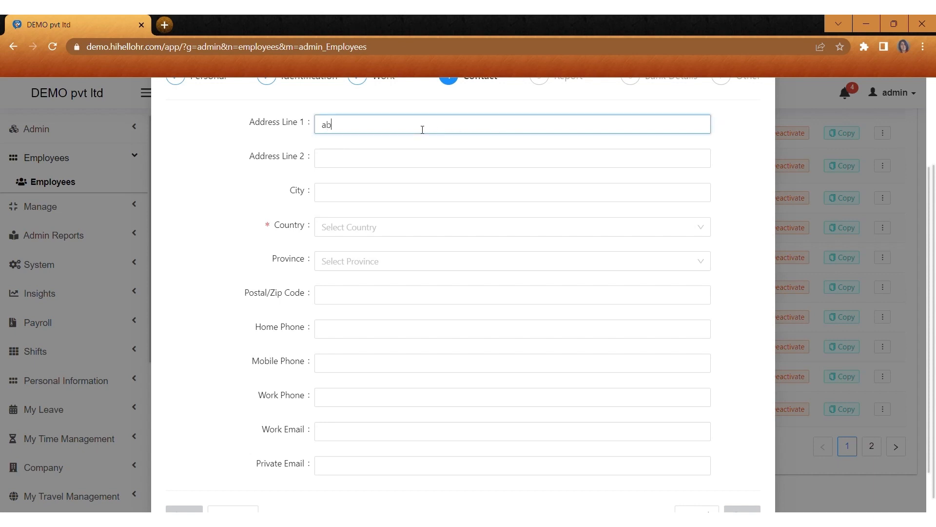
click(355, 161)
text(abc2)
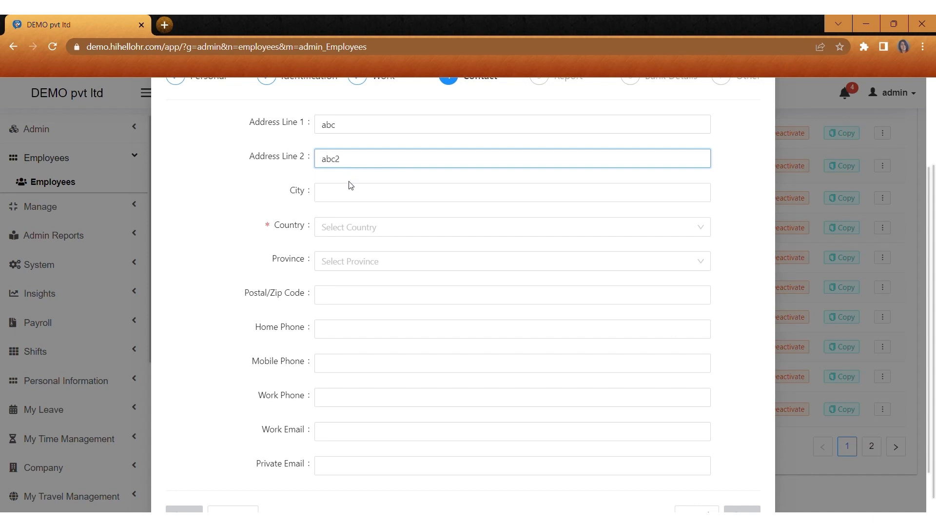
click(354, 193)
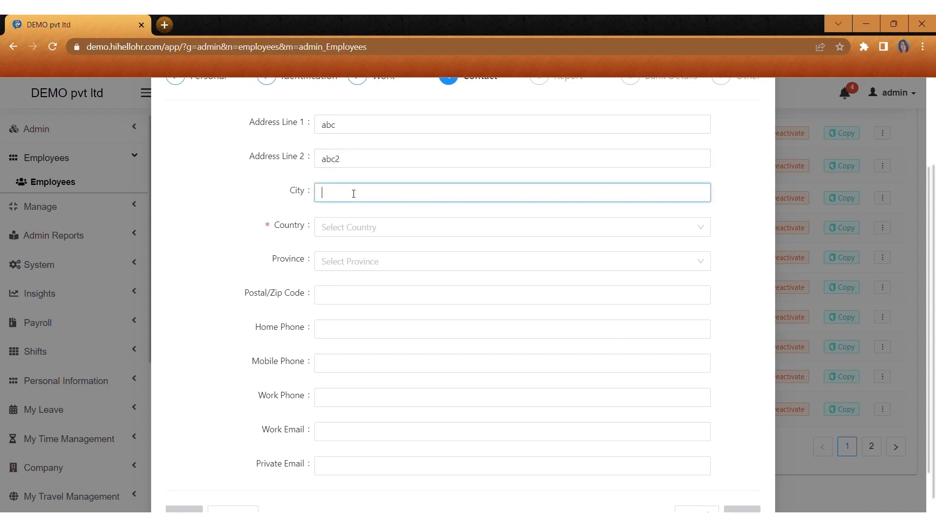
click(336, 230)
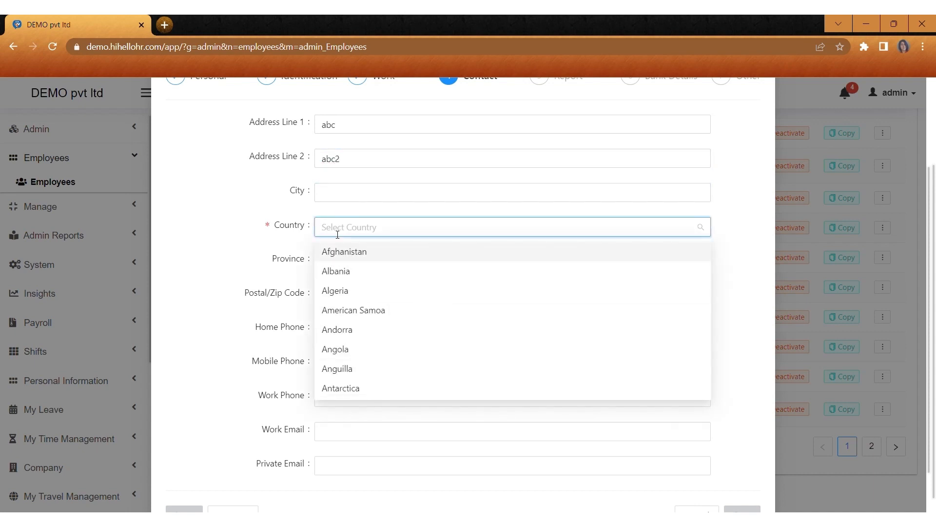
click(345, 252)
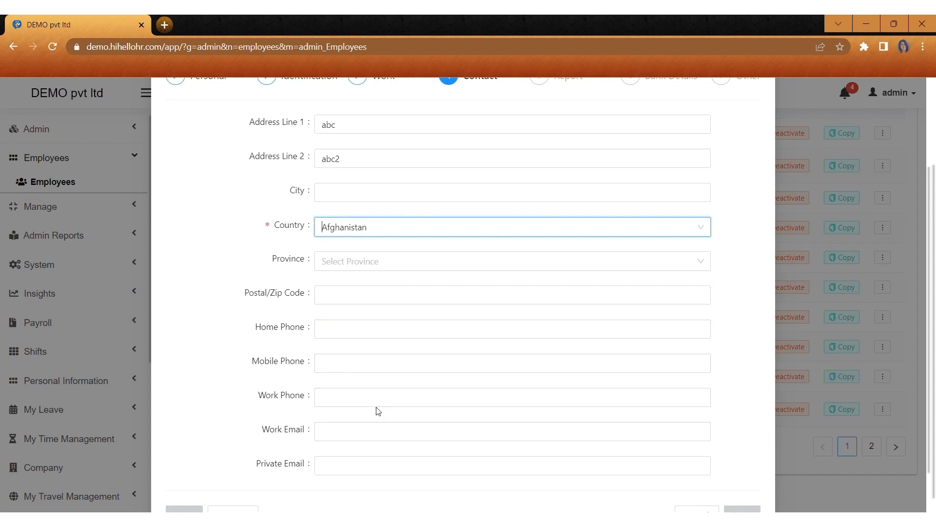
scroll(463, 292, down, 1)
scroll(281, 166, up, 3)
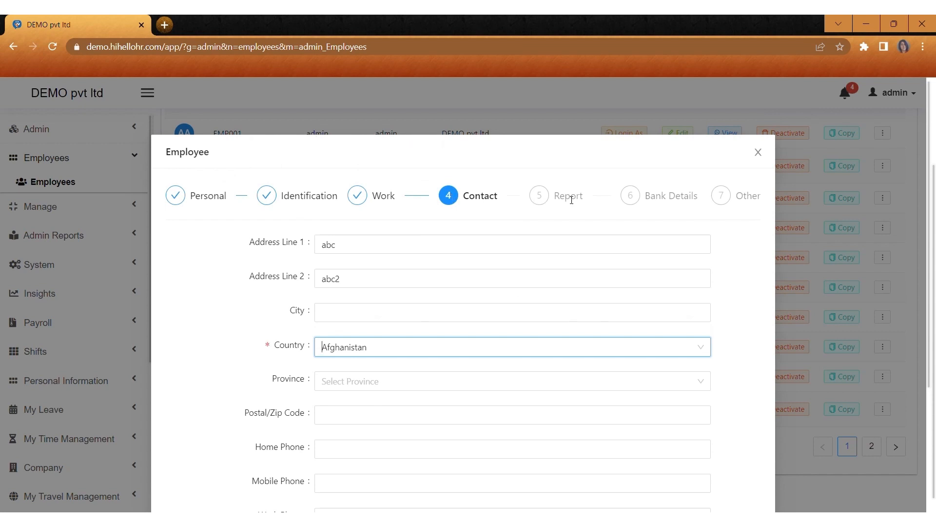
Step: Skip the Report and Bank Details steps and reach the employee form's final Other step
click(572, 200)
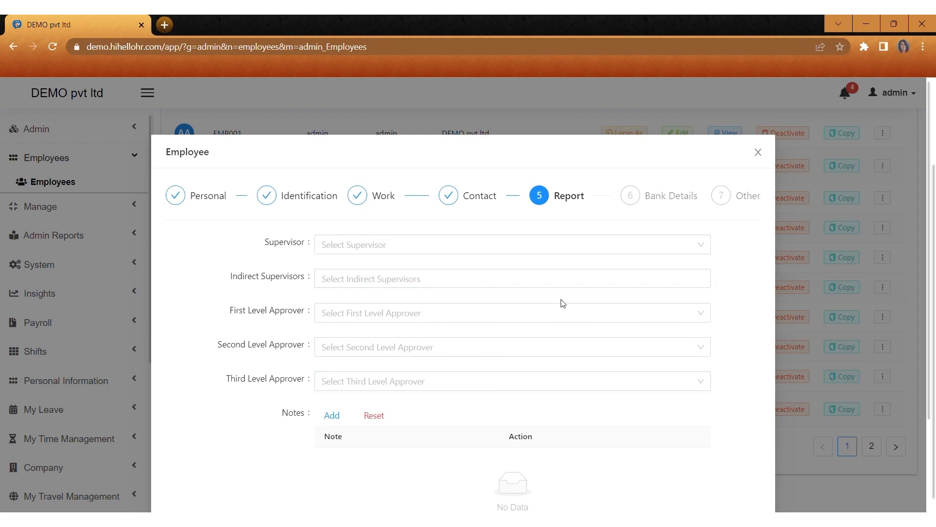
click(664, 205)
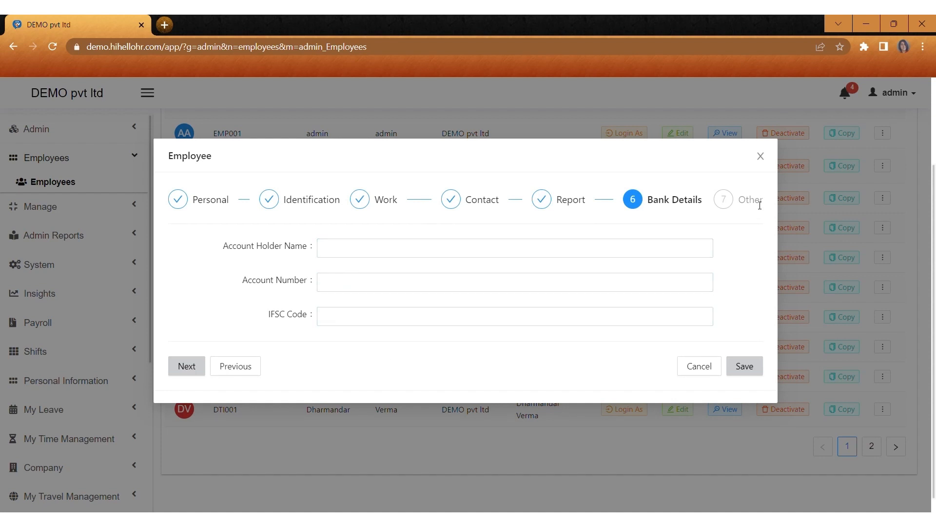
click(744, 201)
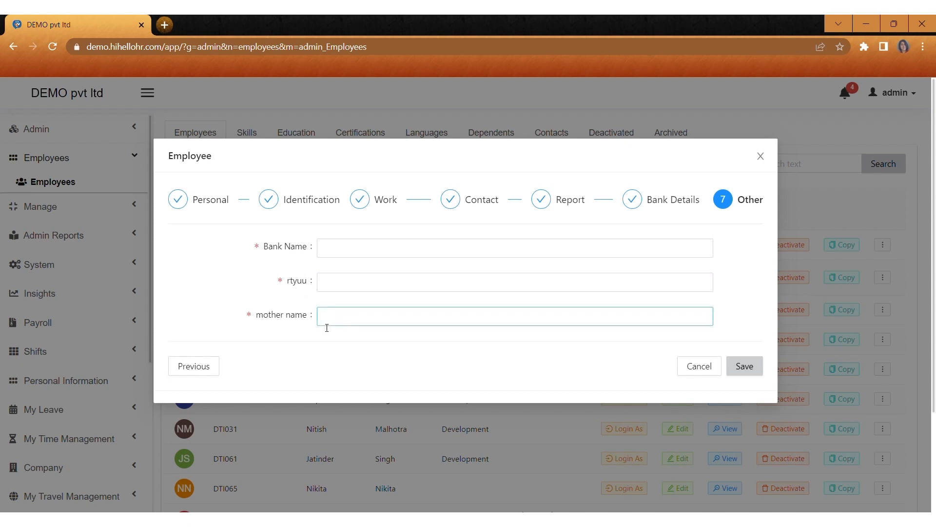
Step: Enter bank name sbi, rtyuu 1234 and mother name 456, then save the new employee
click(336, 254)
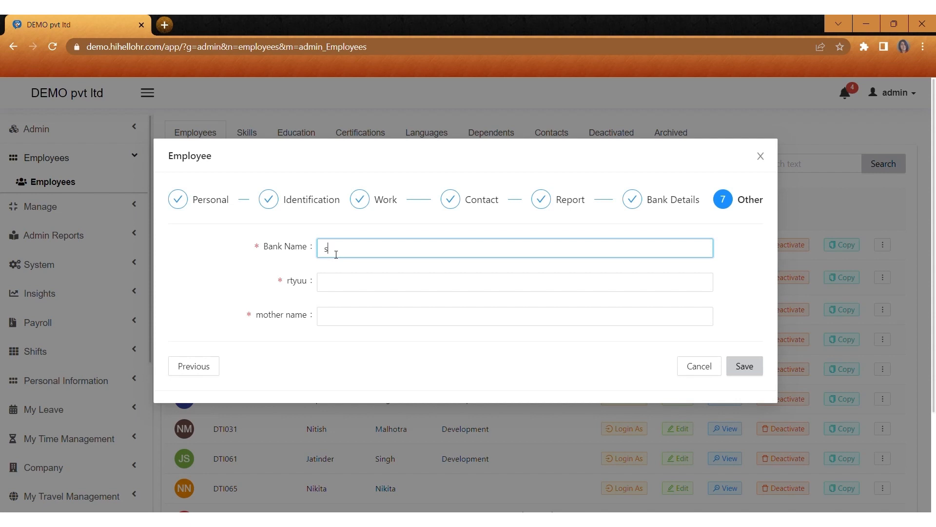
click(340, 282)
text(1234)
click(345, 313)
text(456)
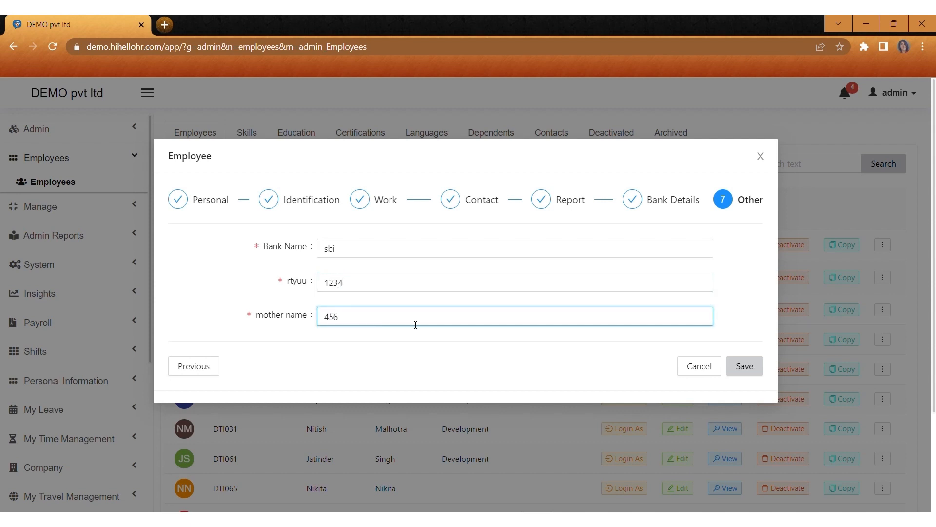
click(747, 367)
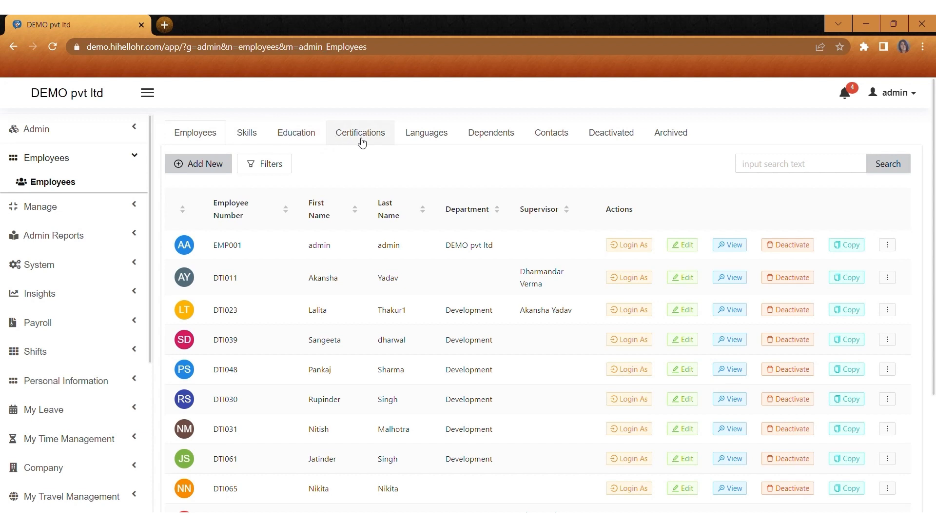
Step: View the Skills, Education, Certifications, Languages, Dependents and Contacts lists, ending on Deactivated employees
click(253, 141)
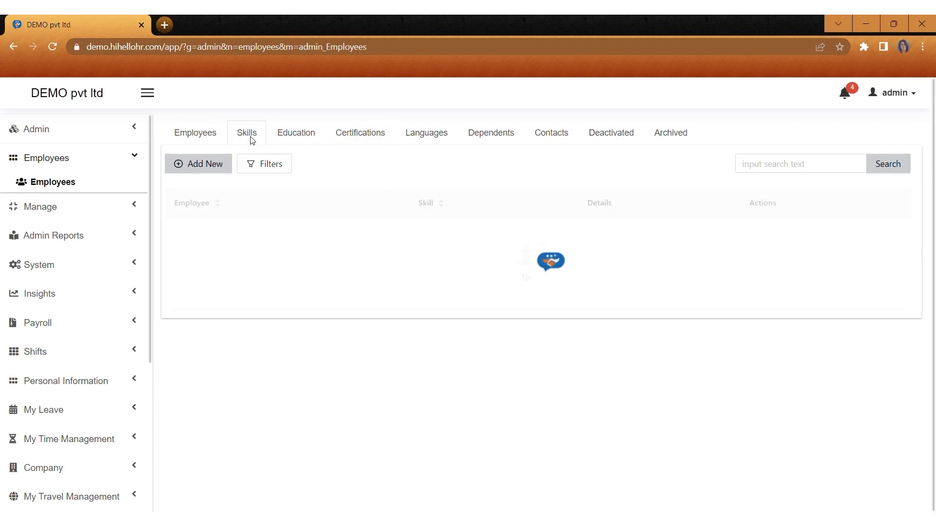
click(299, 131)
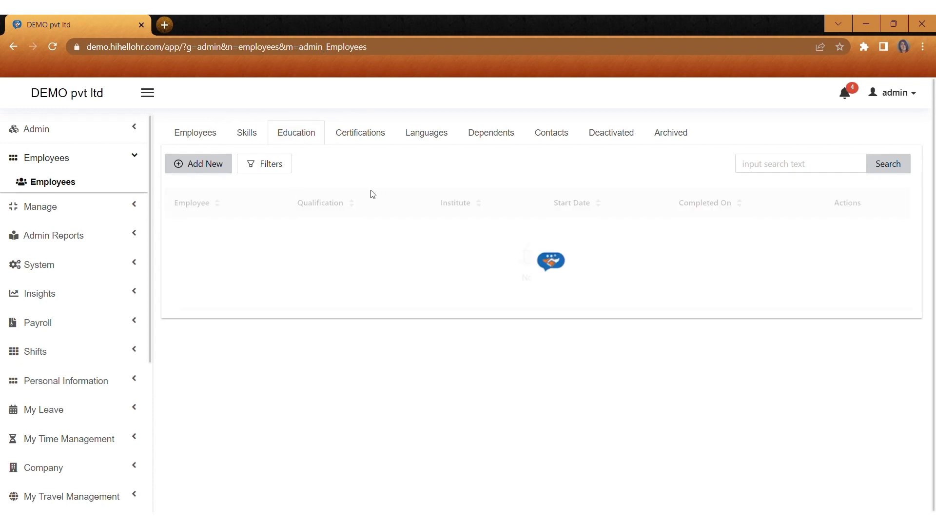
click(373, 128)
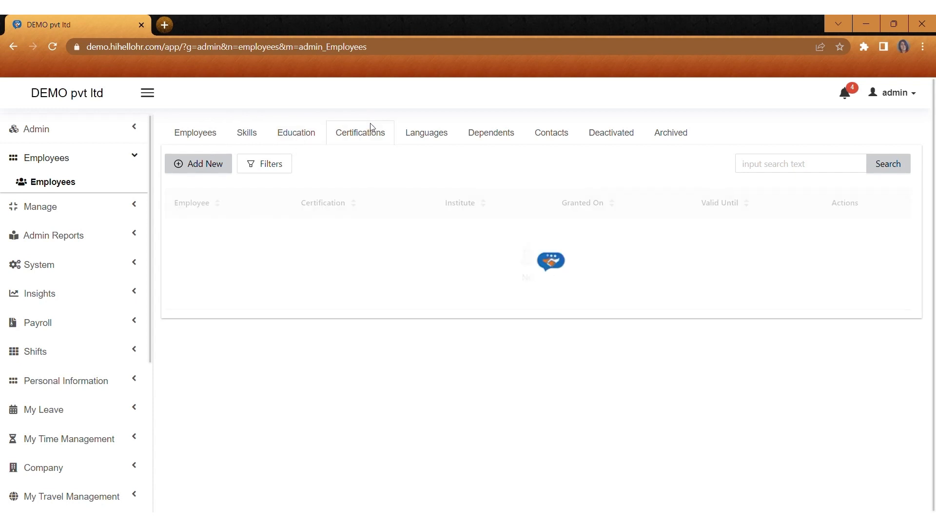
click(425, 144)
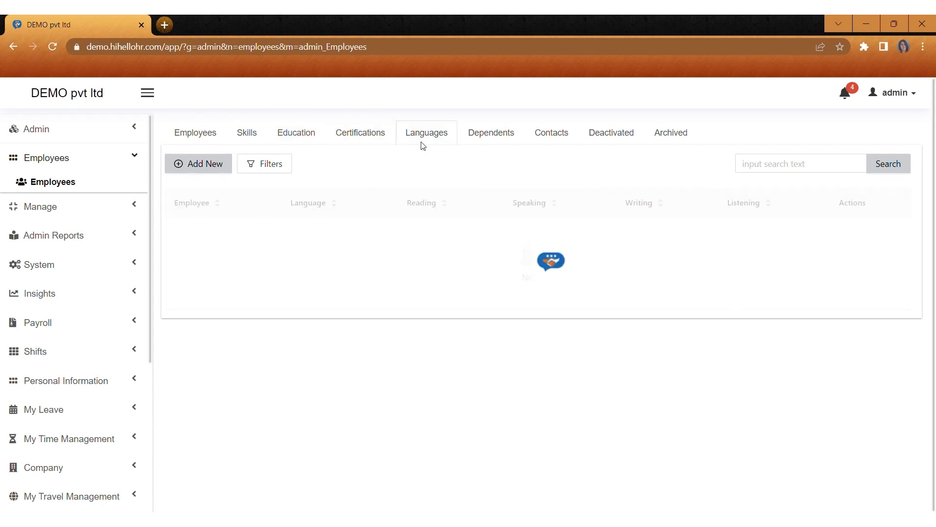
click(487, 139)
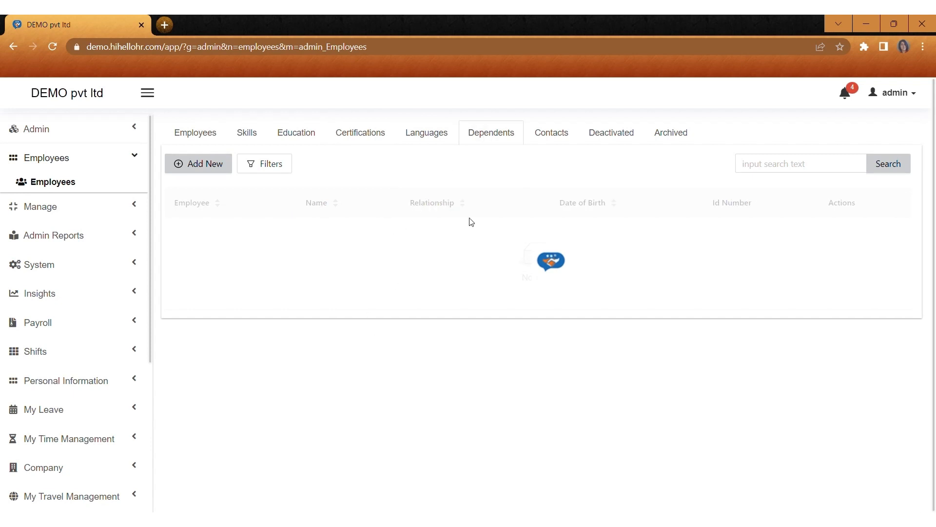
click(561, 137)
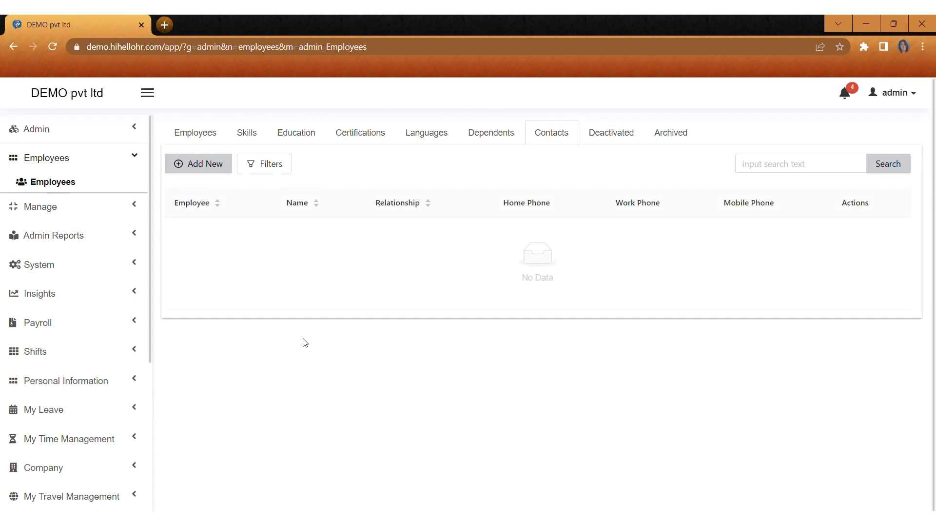
click(613, 140)
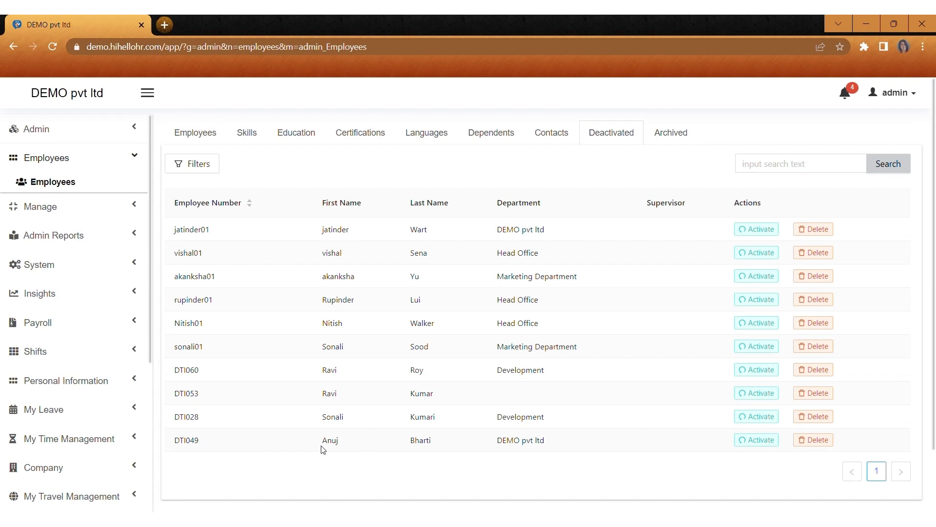
Step: Re-activate the DTI053 employee's contract and dismiss the success message
click(759, 398)
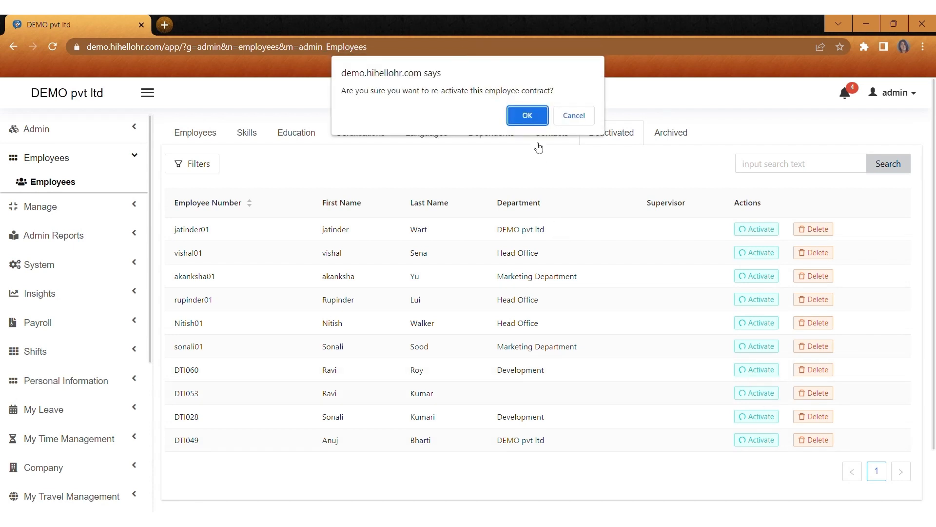
click(523, 116)
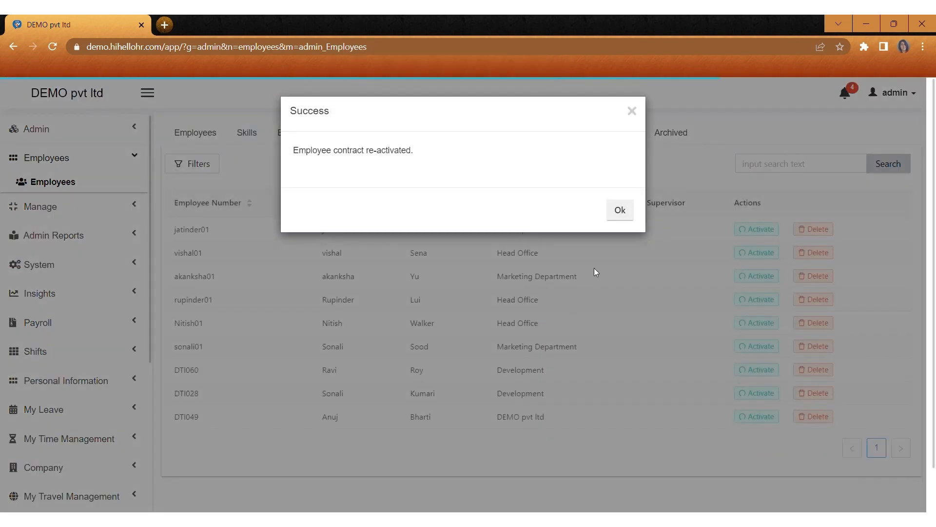
click(619, 210)
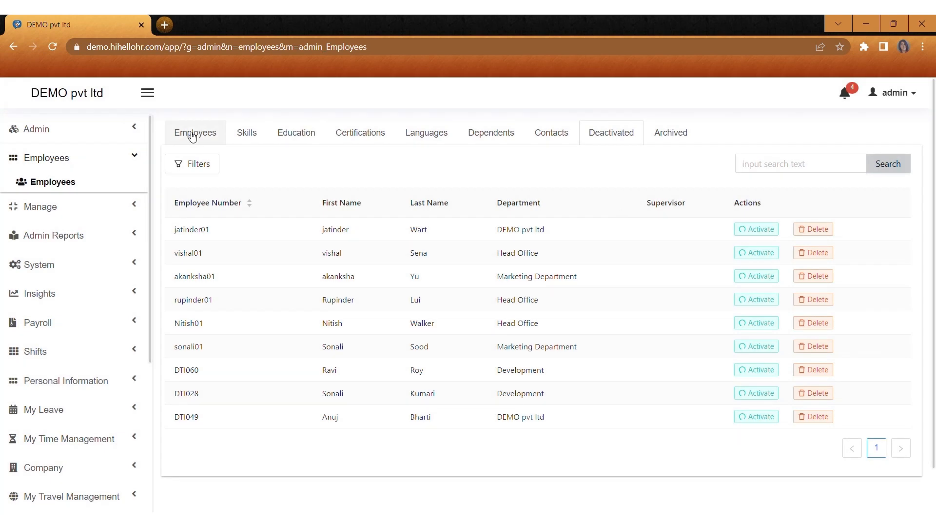
Step: Return to the active Employees list and check its second page
click(193, 136)
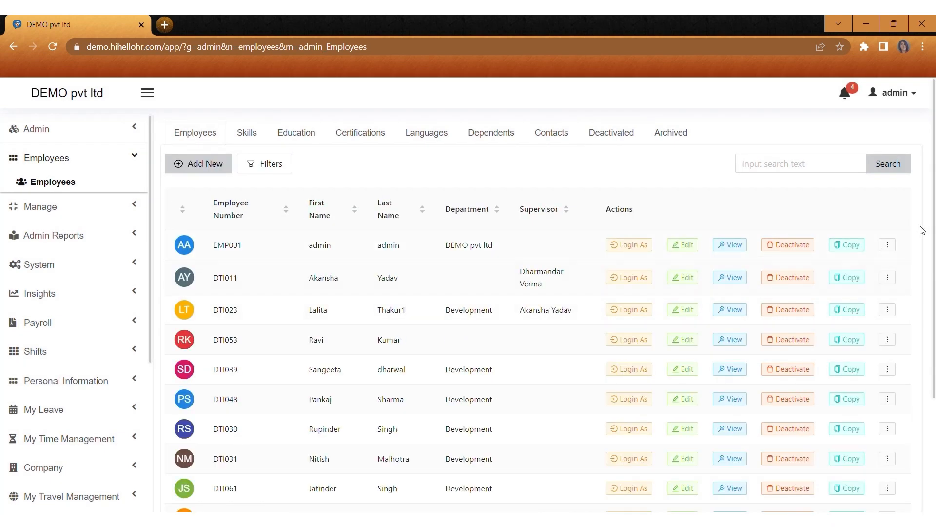
scroll(935, 226, down, 2)
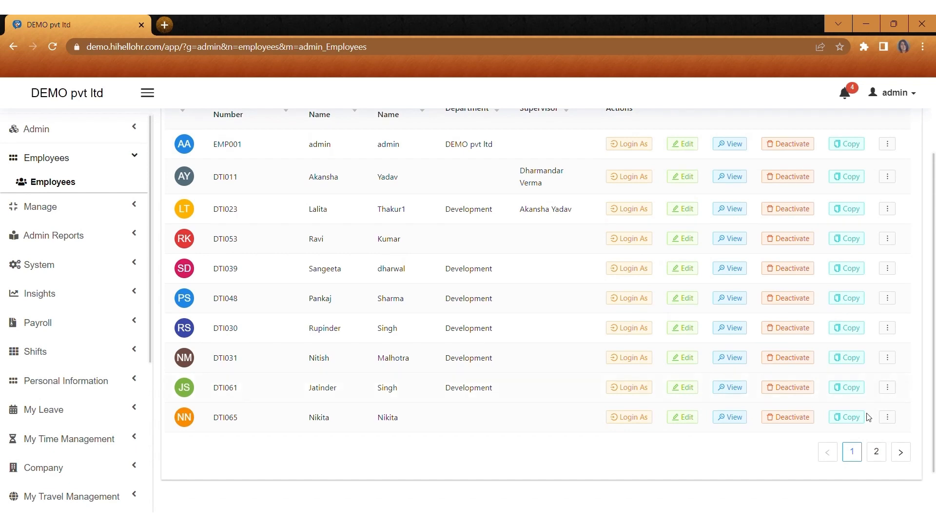
click(882, 458)
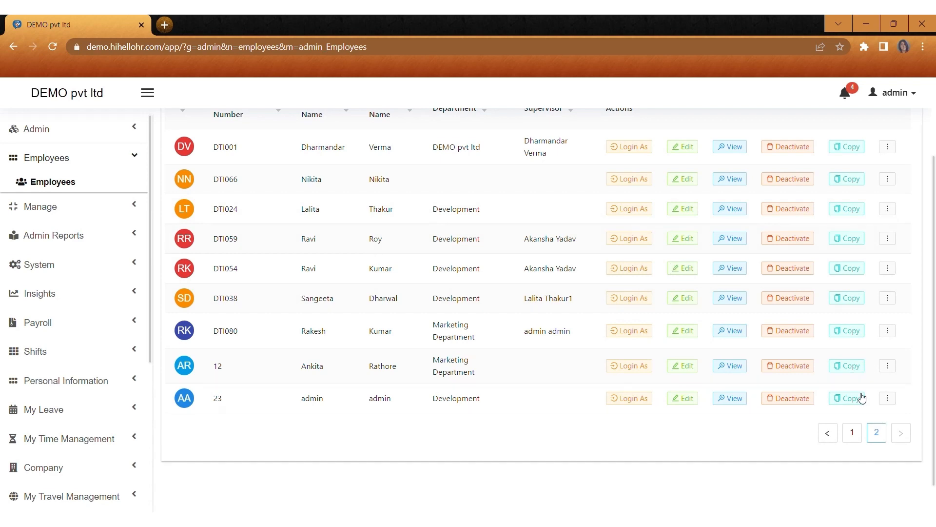
scroll(887, 349, up, 2)
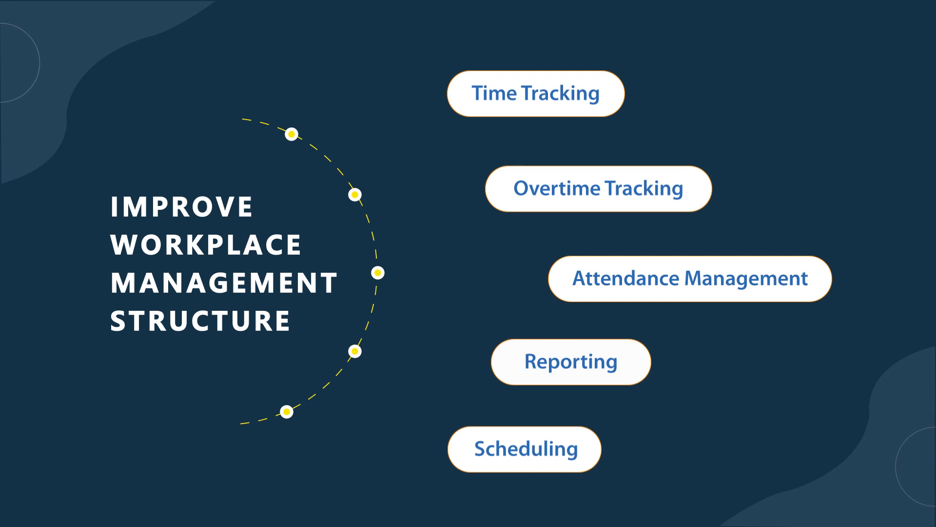
Step: Expand the sidebar's Manage section to show Documents, Company Assets, Attendance, Leave and more
click(107, 209)
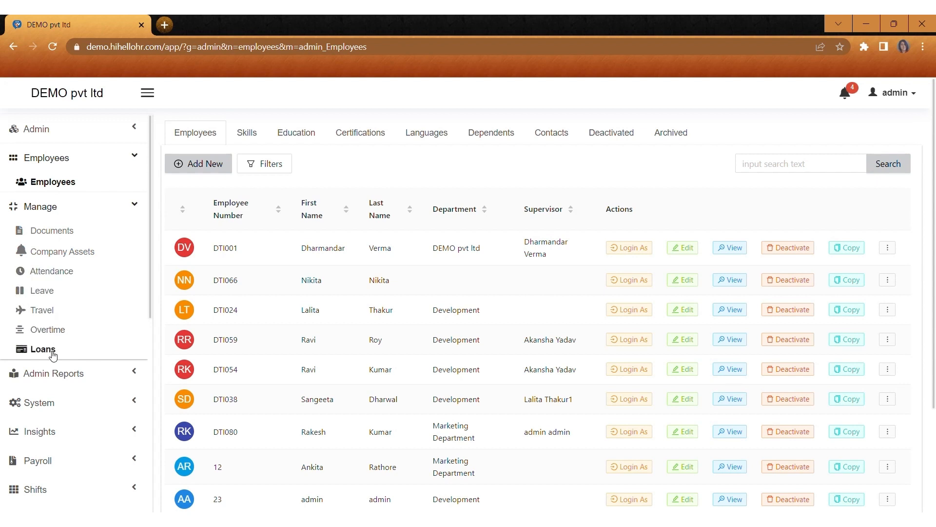
Step: Open Manage > Documents to see the four company documents, starting with PAN CARD
click(71, 235)
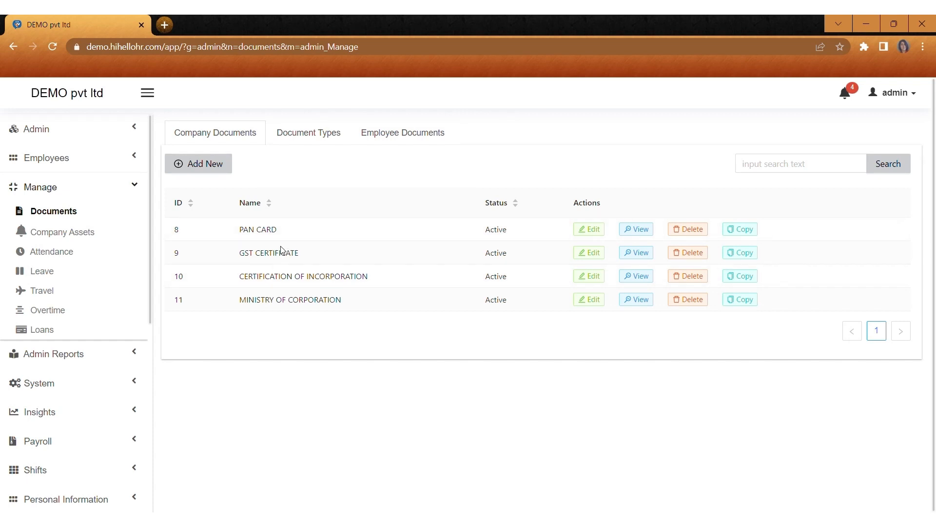
Step: Start a new company document named abcd with status Active
click(206, 167)
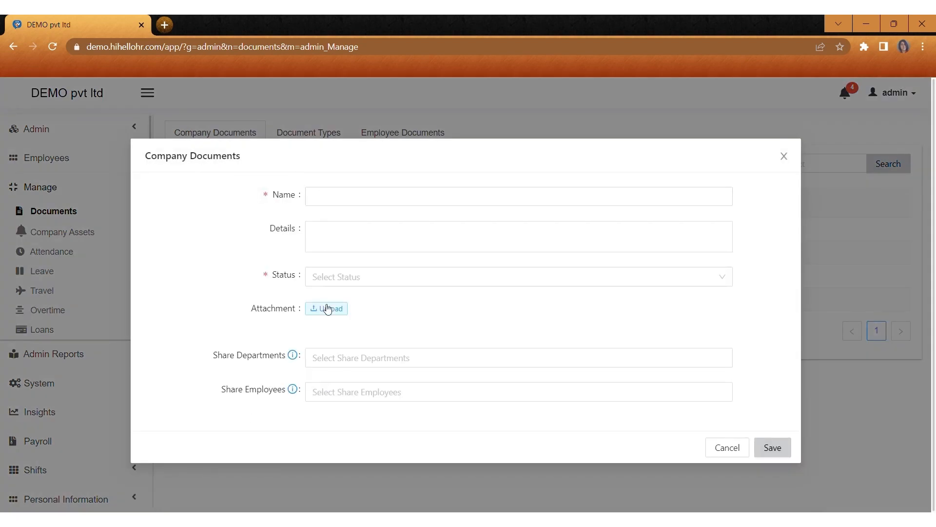
click(335, 199)
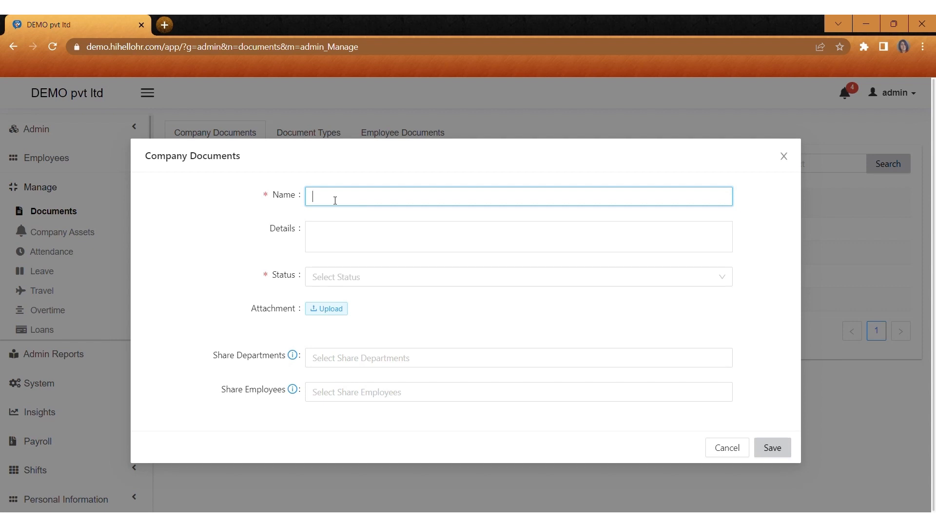
text(abcd)
click(347, 247)
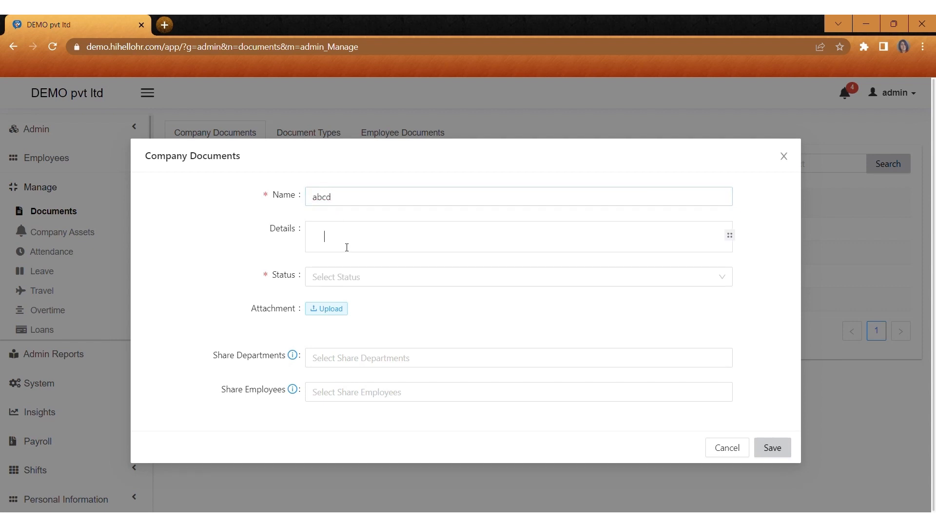
click(347, 282)
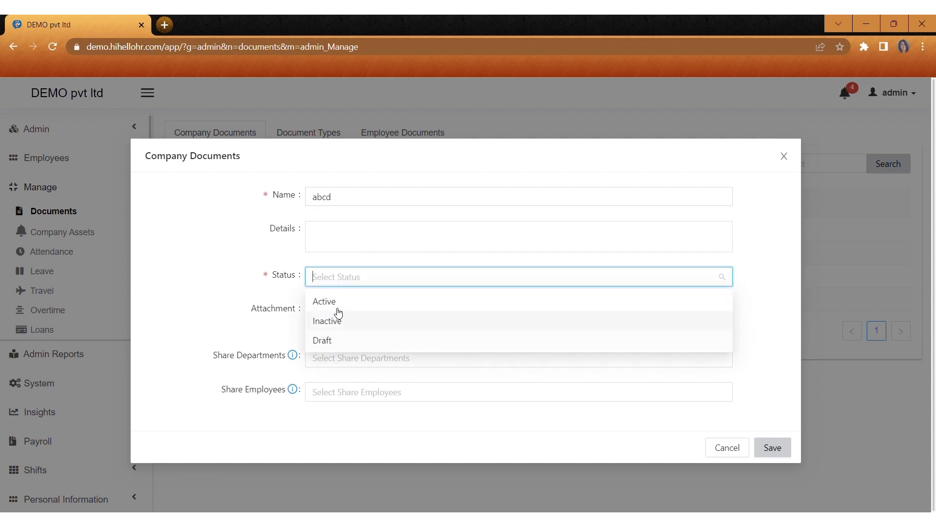
click(340, 307)
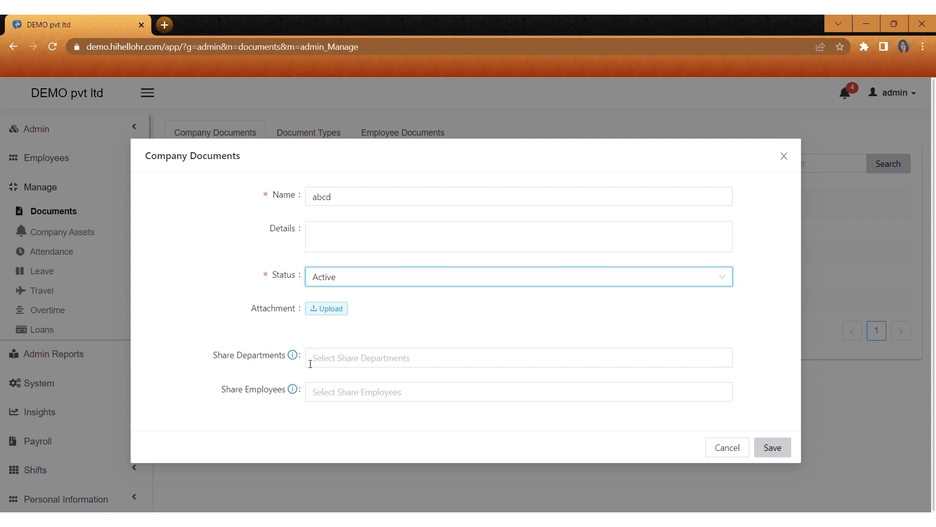
Step: Share the abcd document with Head Office and one employee, then save it
click(326, 364)
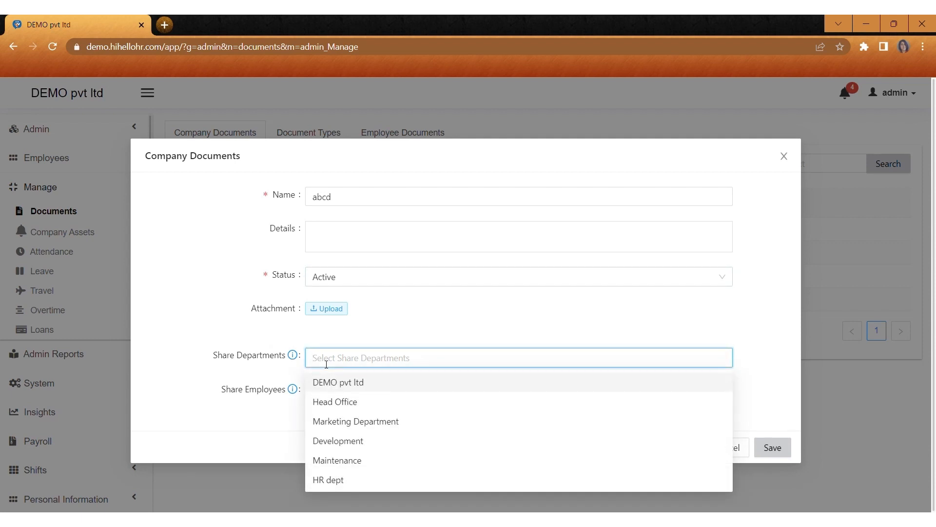
click(347, 408)
click(242, 408)
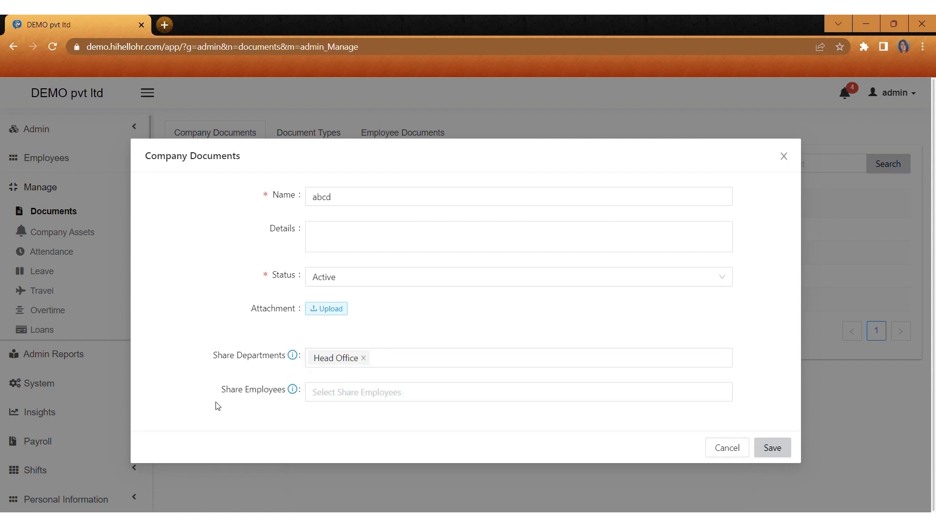
click(328, 401)
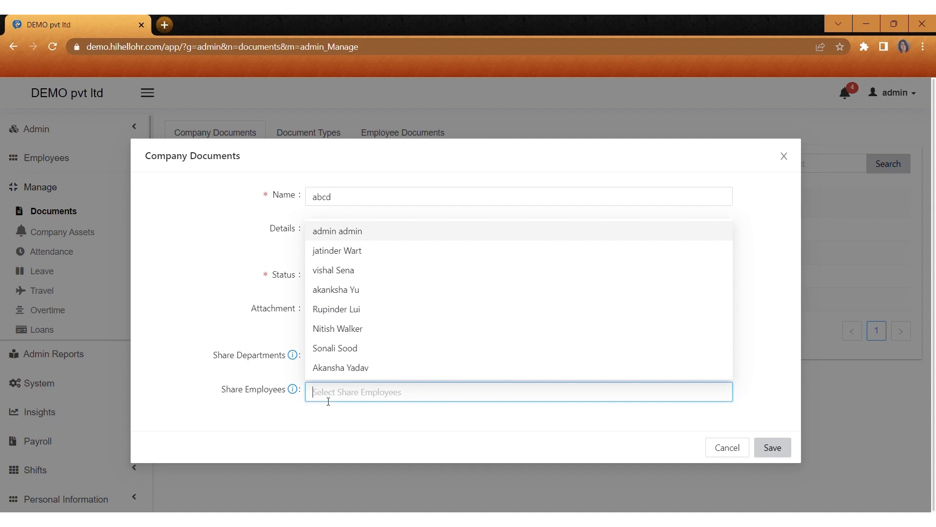
click(366, 293)
click(762, 414)
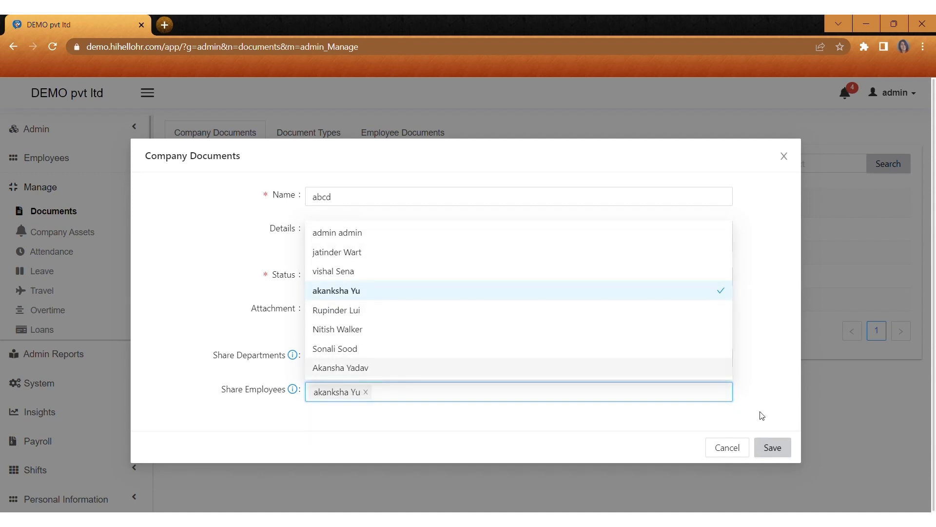
click(774, 449)
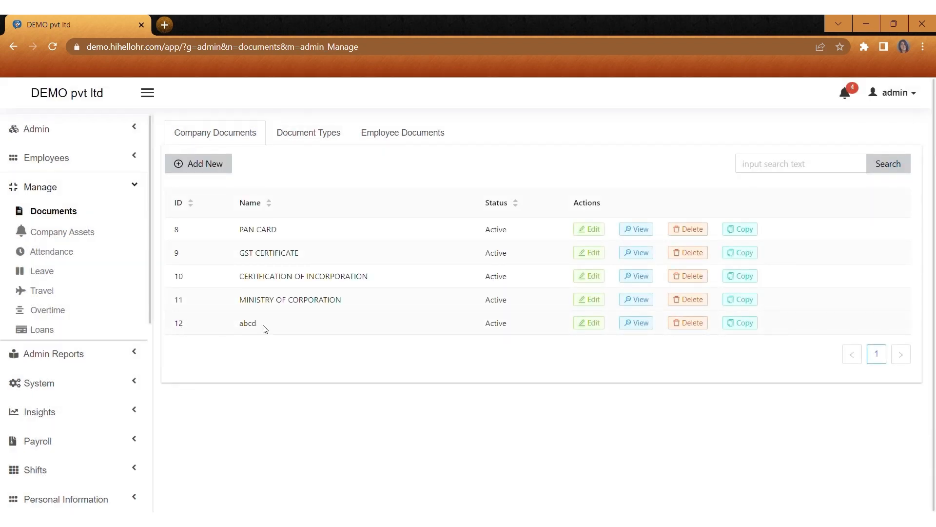
Step: Add document type abcd with Notify Expiry and the one-month reminder set to Yes
click(311, 142)
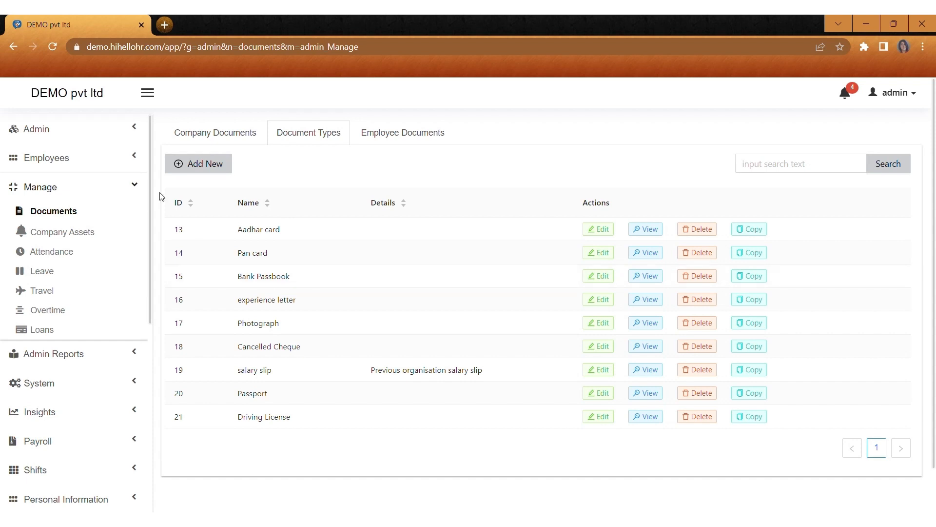
click(195, 162)
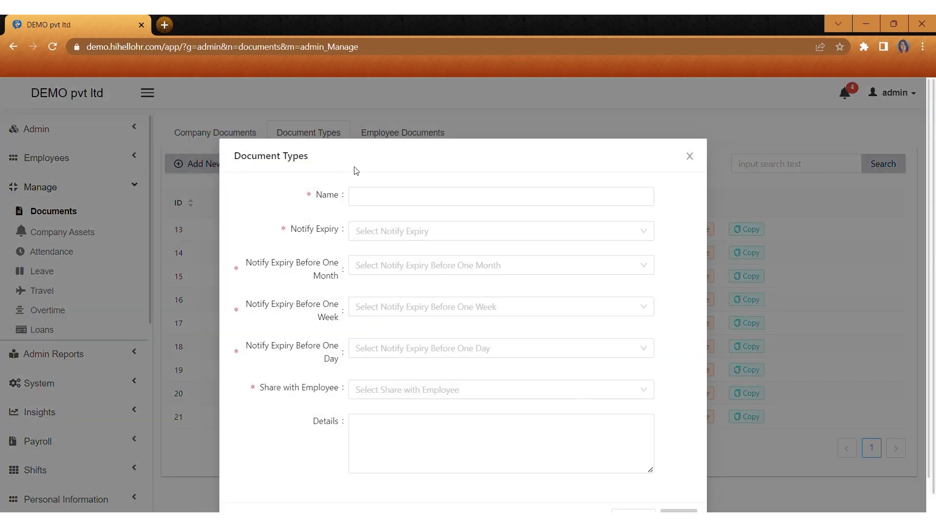
click(367, 200)
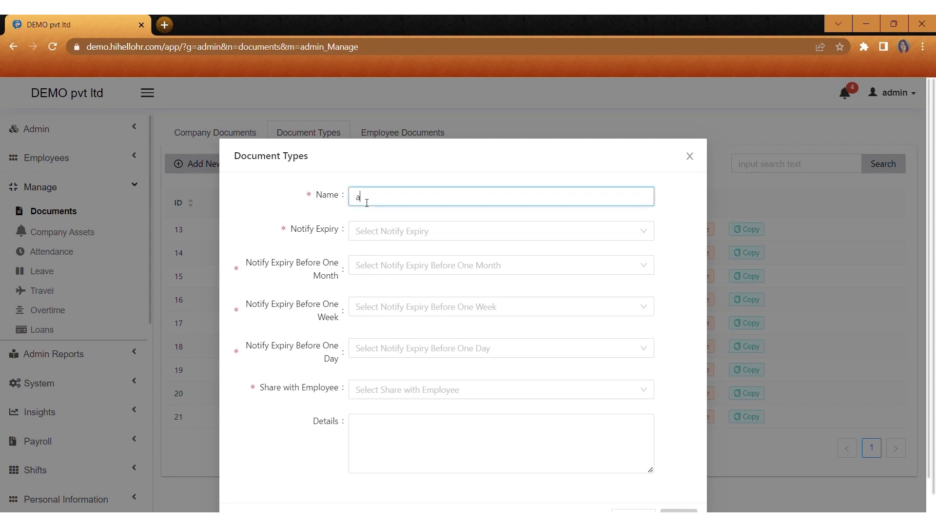
click(370, 231)
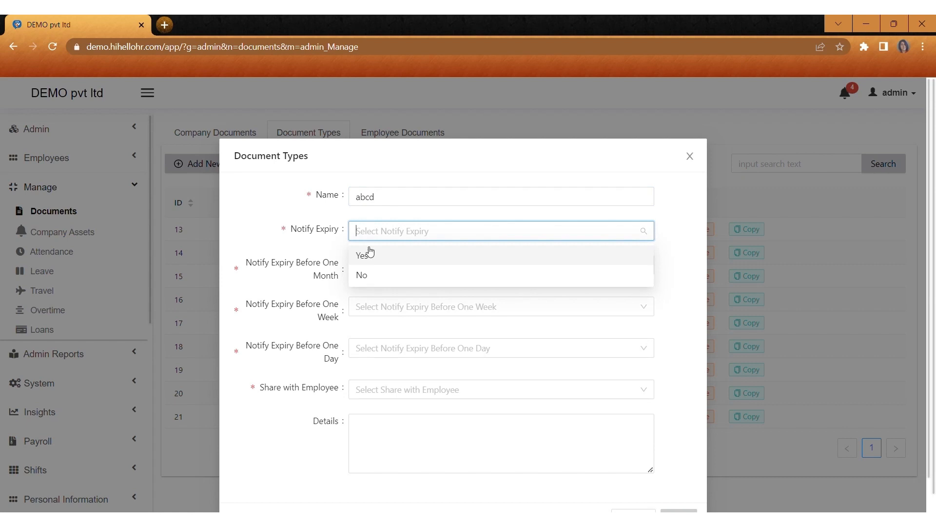
click(371, 255)
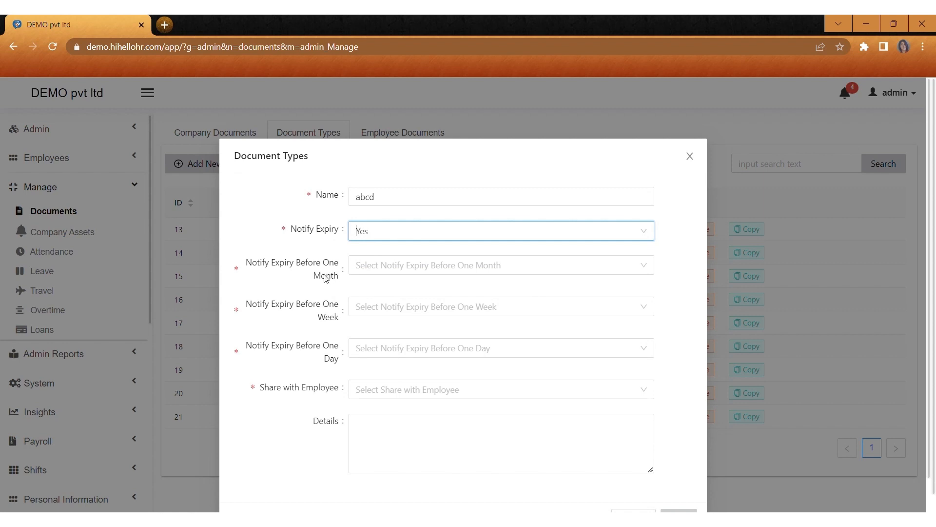
click(359, 272)
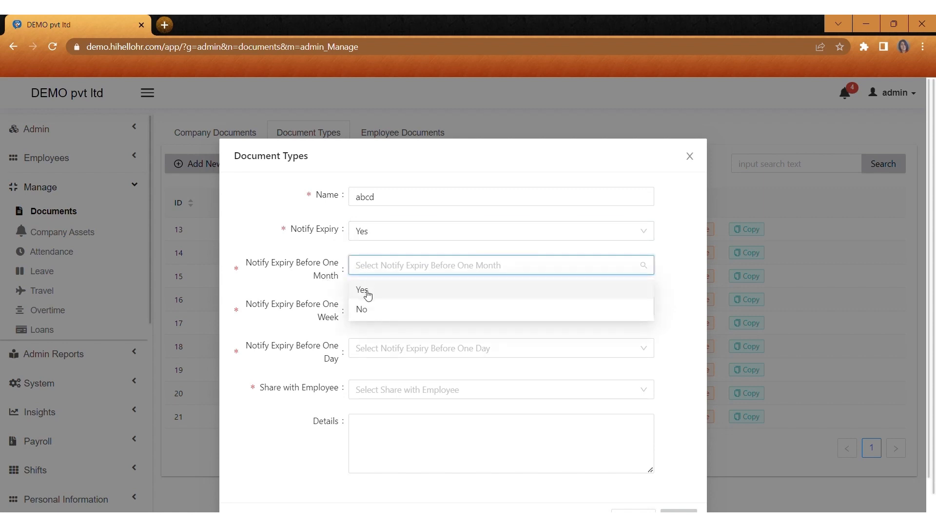
click(368, 293)
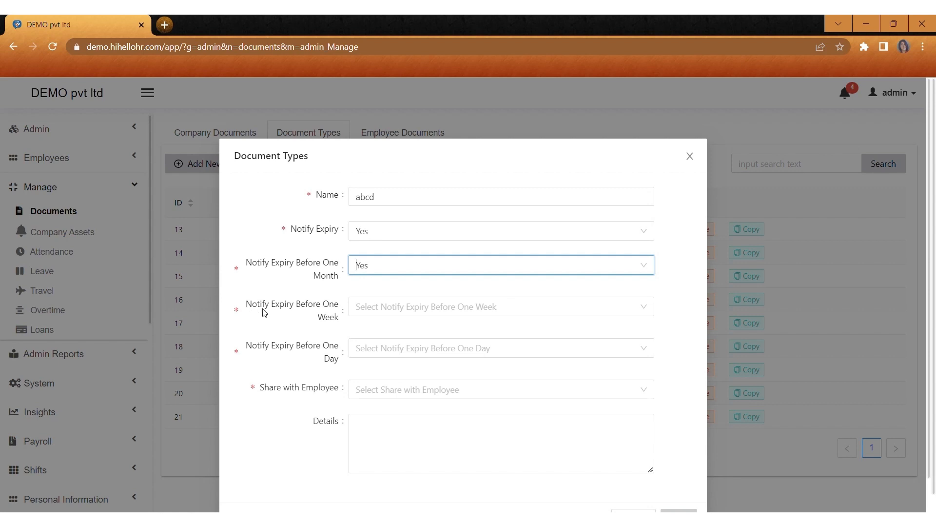
Step: Set the one-week and one-day reminders and employee sharing to No, then save abcd
click(370, 308)
click(370, 352)
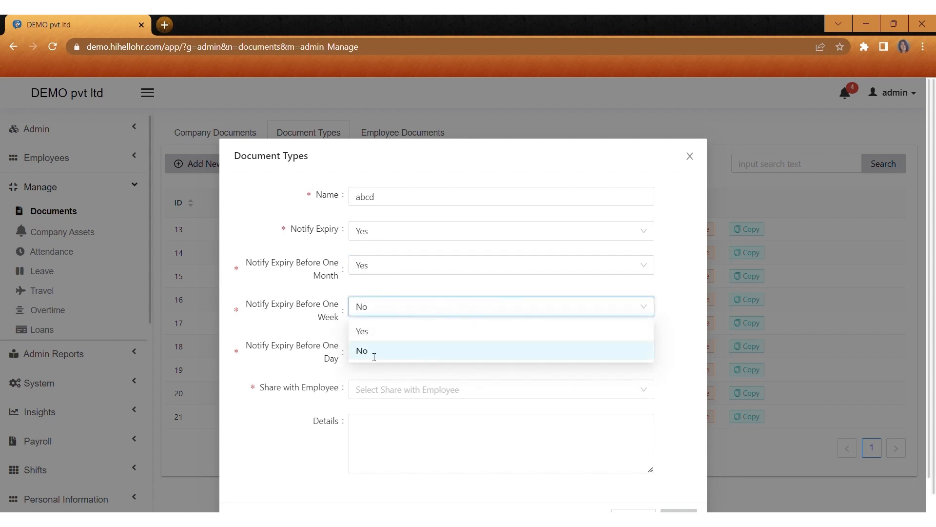
click(373, 348)
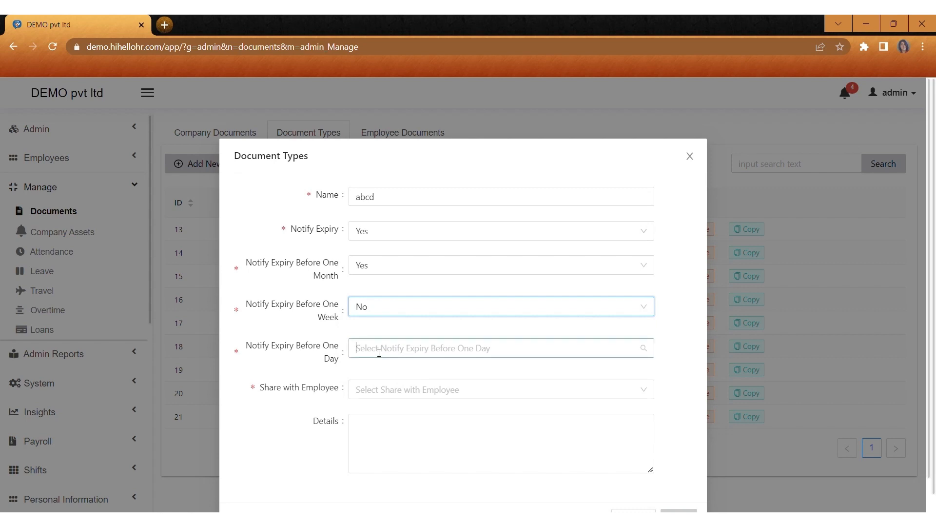
click(369, 393)
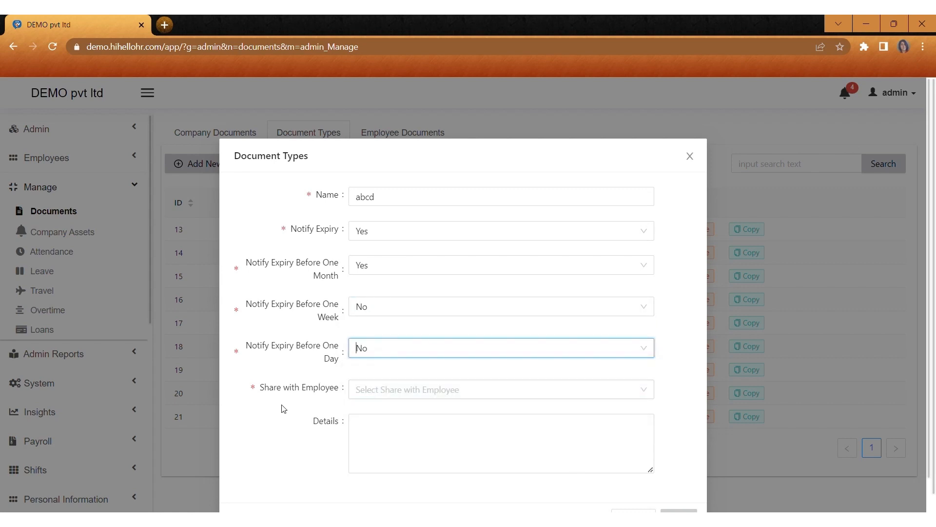
click(368, 394)
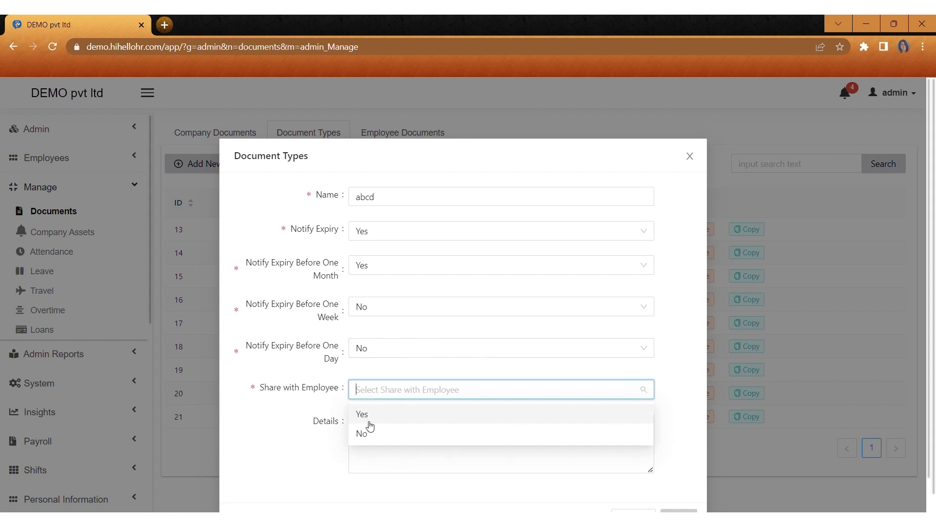
click(362, 434)
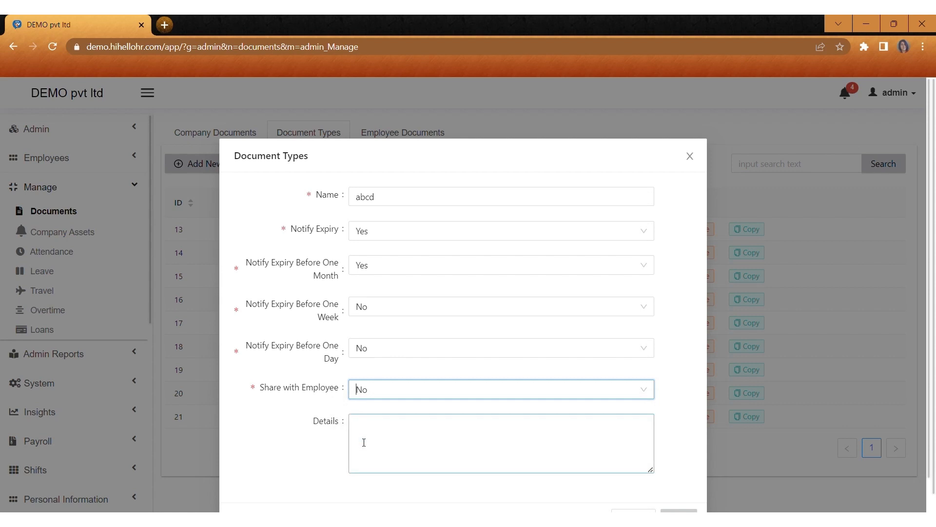
scroll(504, 428, down, 1)
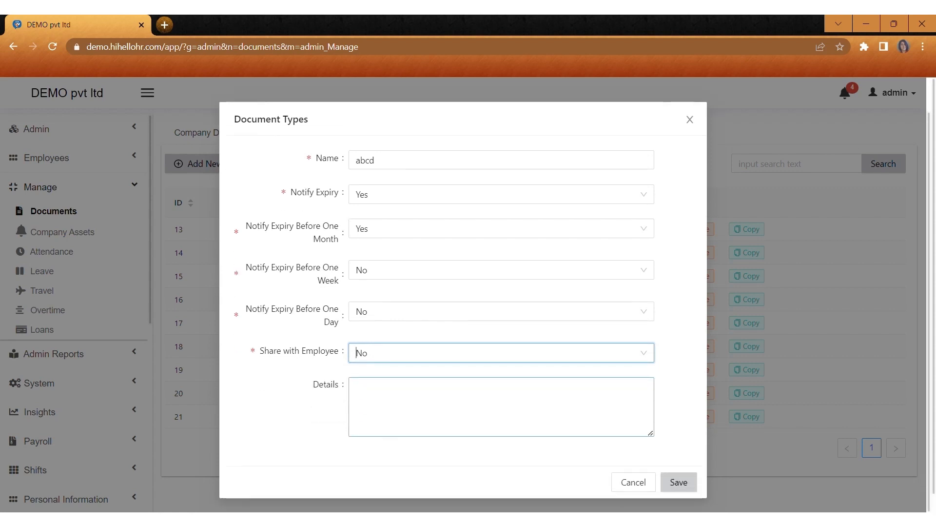
click(678, 482)
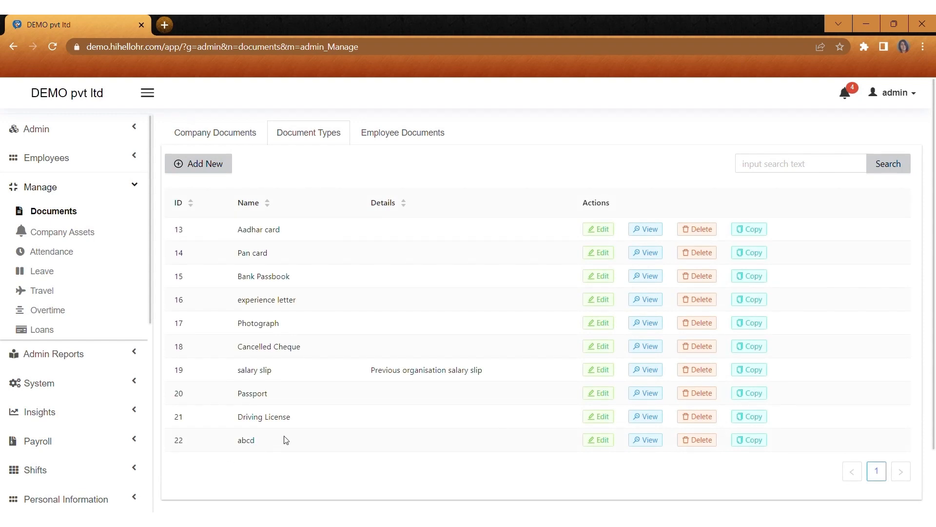
click(410, 140)
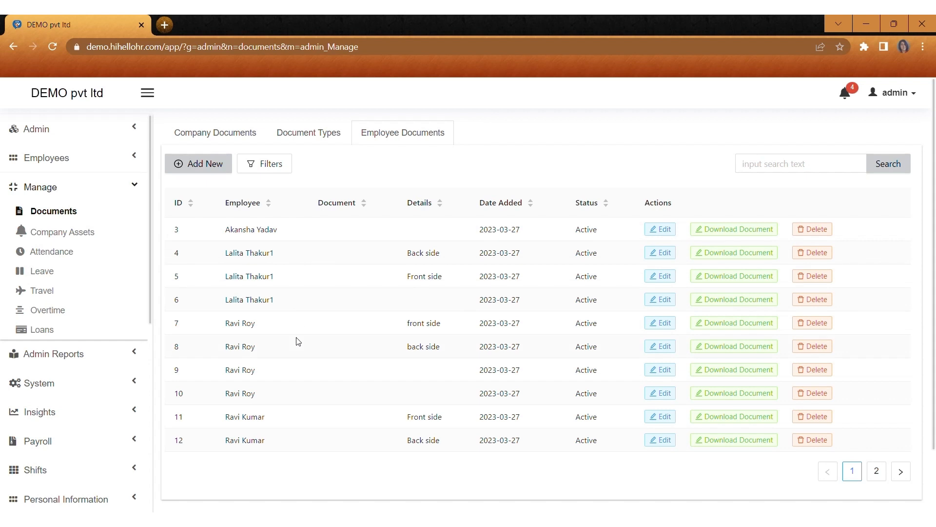
Step: Start a Pan card employee document for the admin user dated 2023-07-25
click(205, 164)
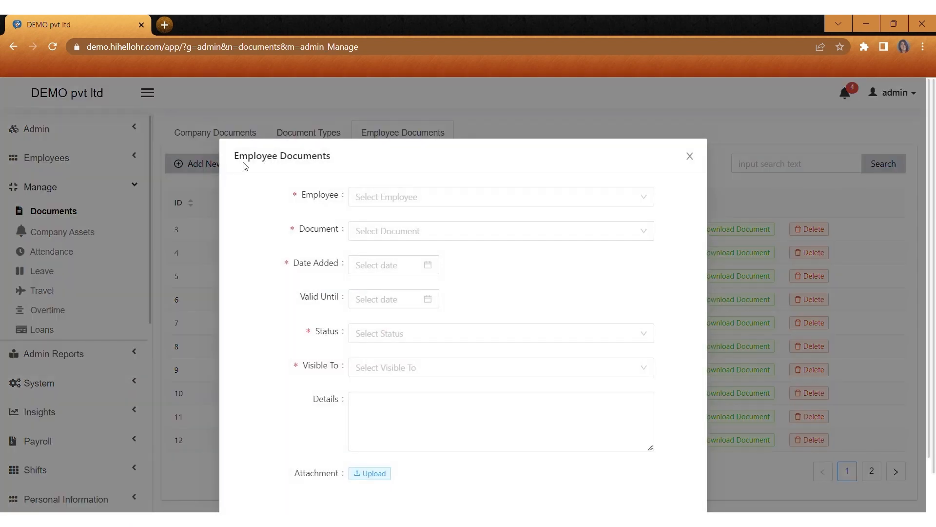
click(381, 201)
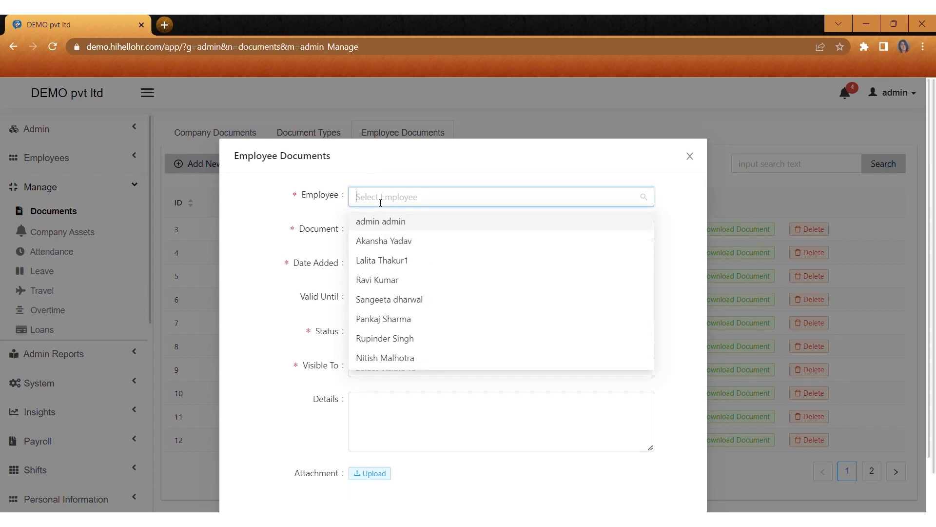
click(382, 226)
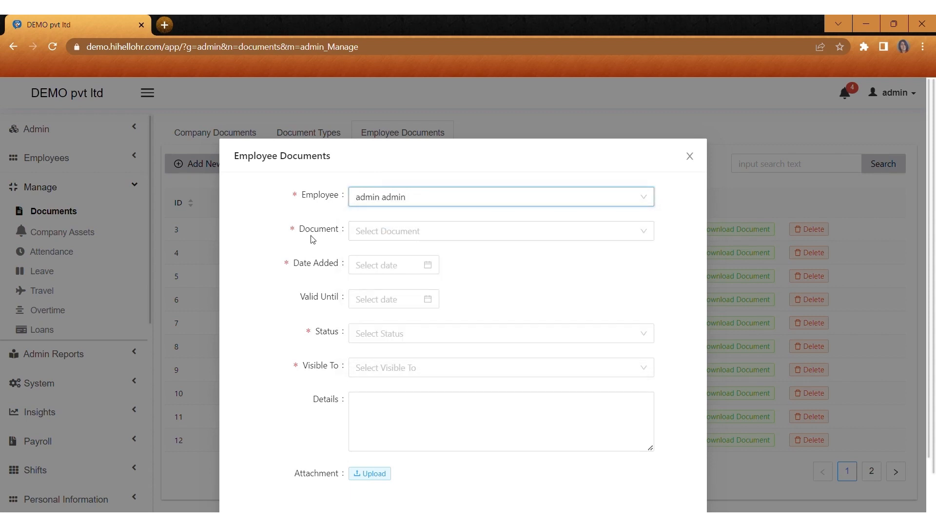
click(368, 238)
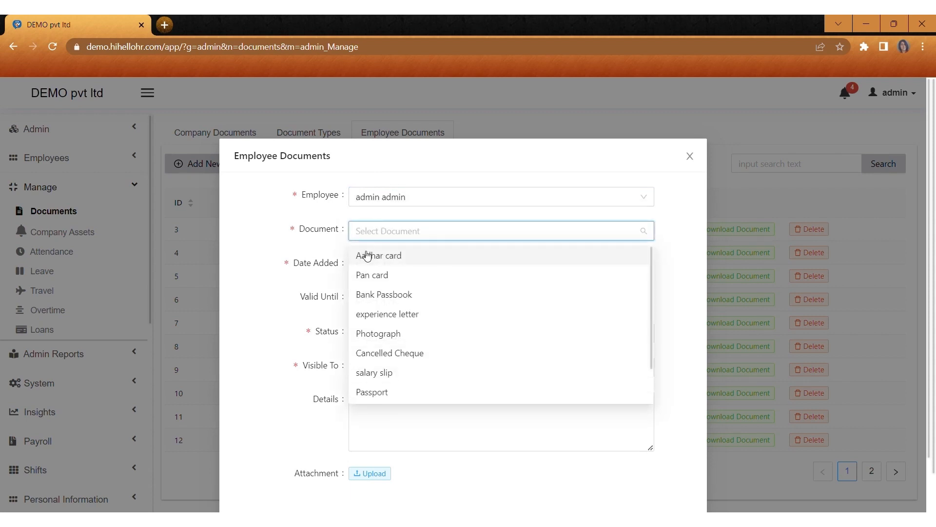
click(372, 275)
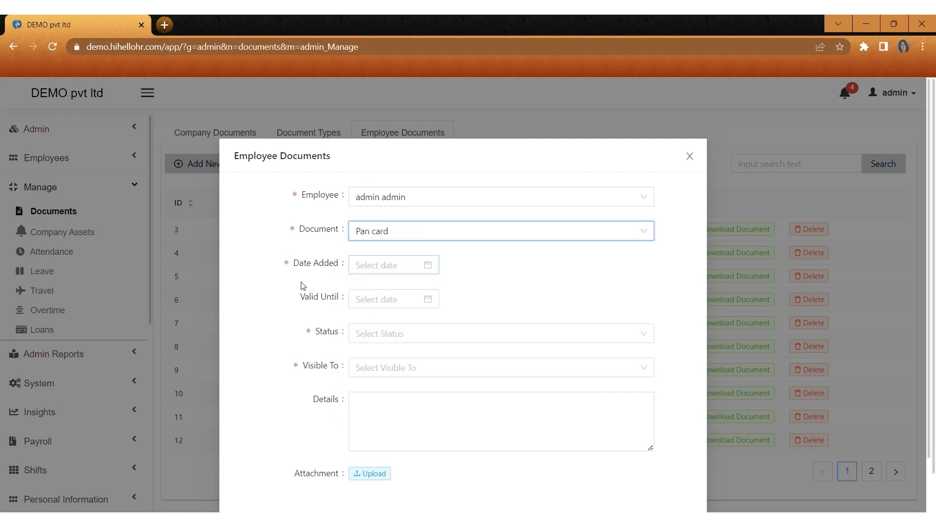
click(361, 272)
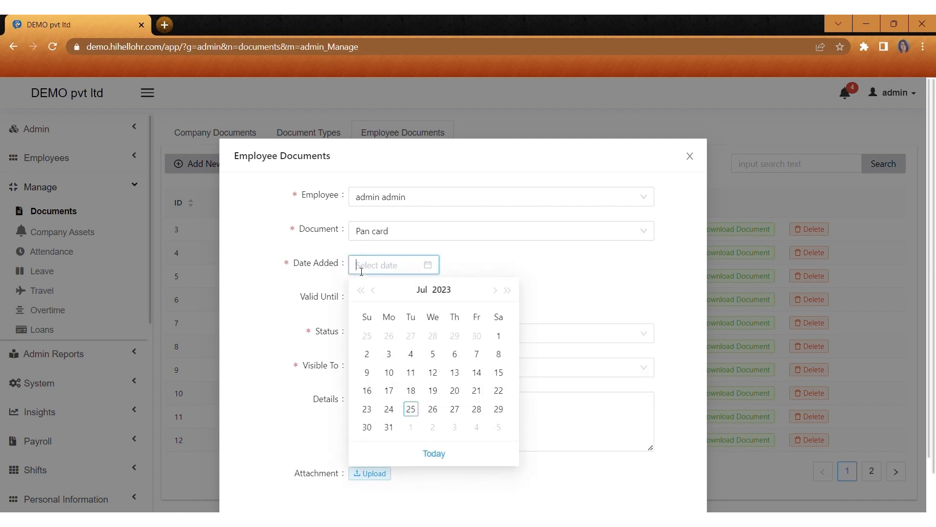
click(412, 409)
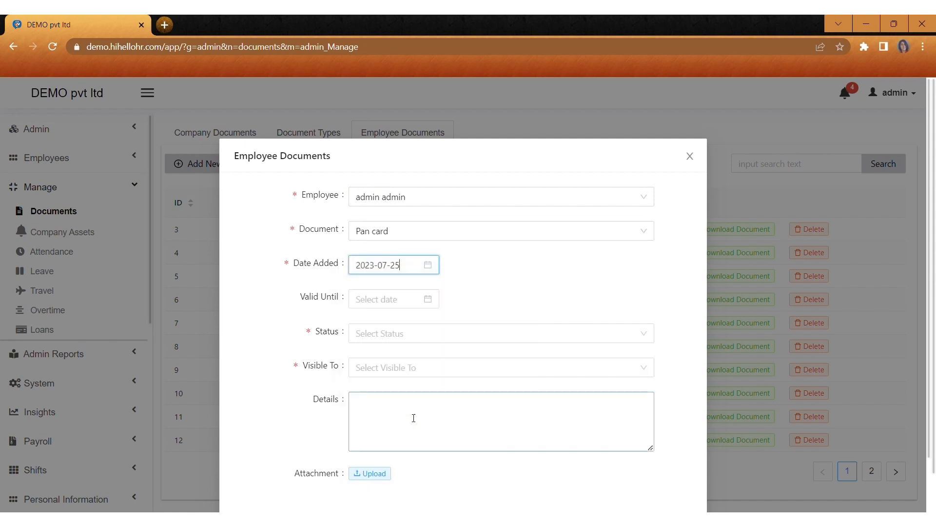
Step: Mark the Pan card document Active and visible to Admin, save it, and confirm it on the last page
click(364, 338)
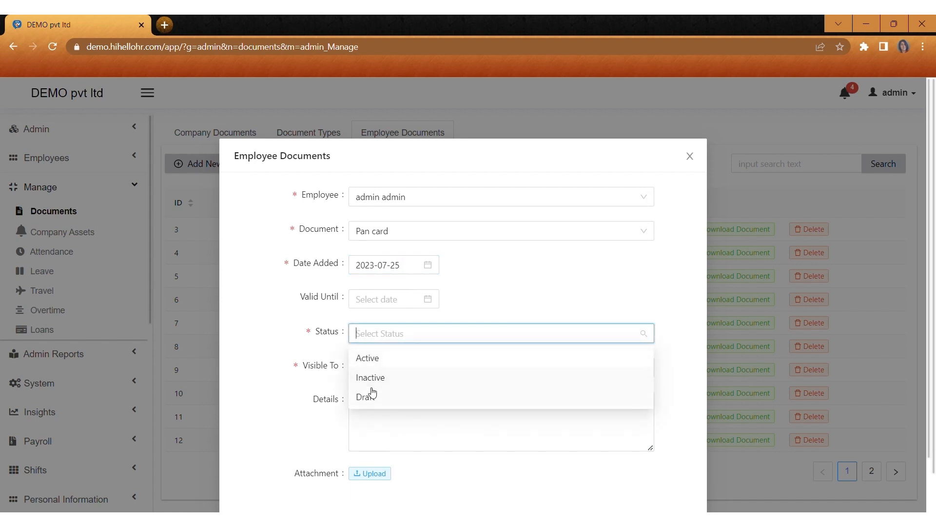
click(373, 362)
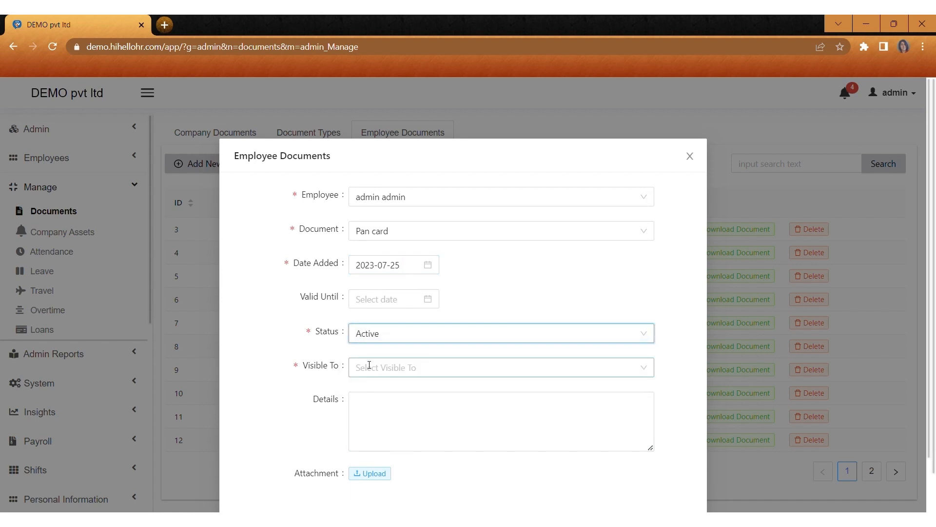
click(364, 376)
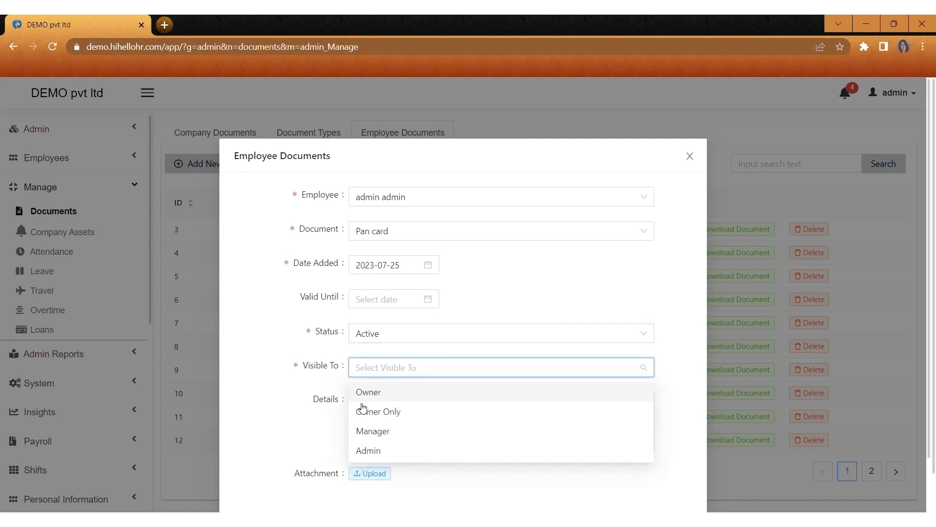
click(368, 451)
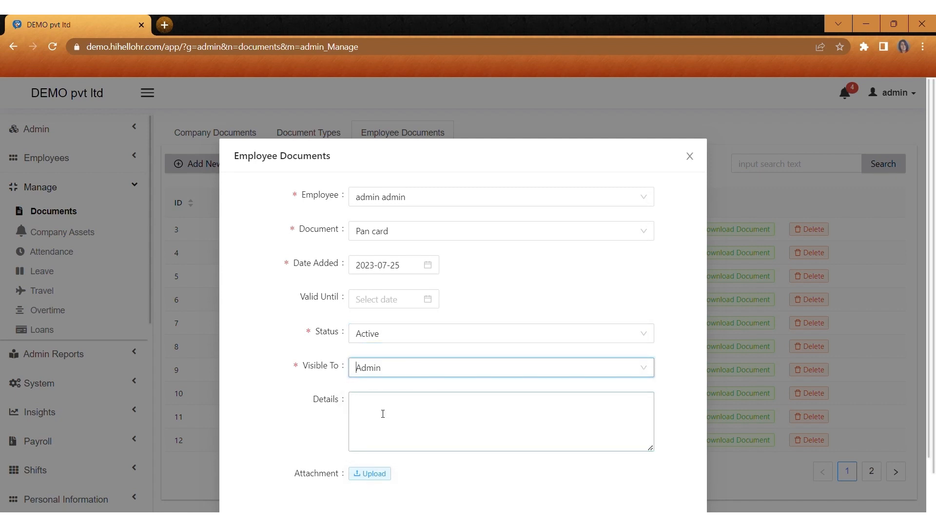
scroll(372, 435, down, 1)
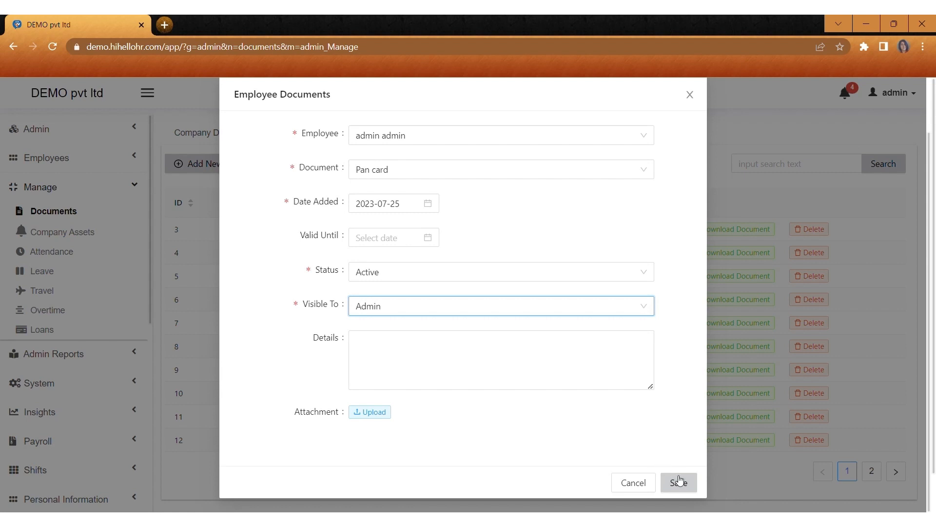
click(681, 481)
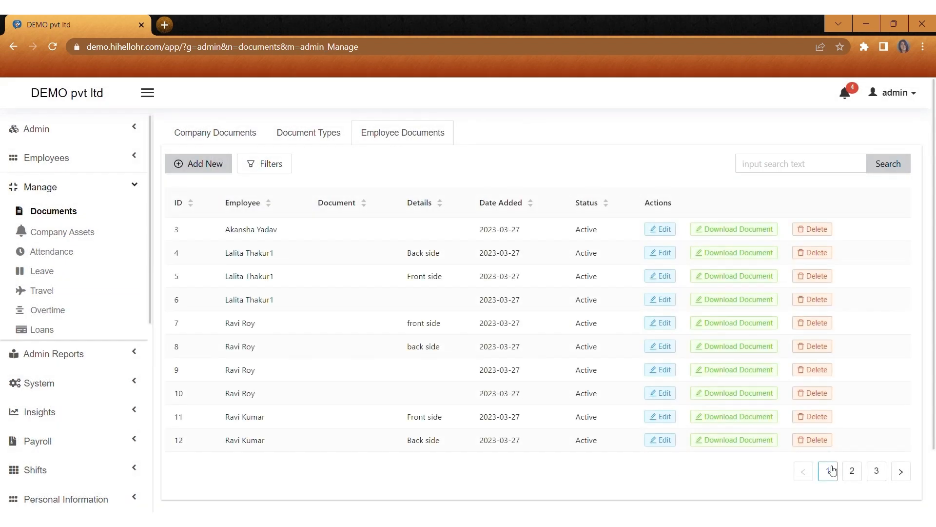
click(873, 477)
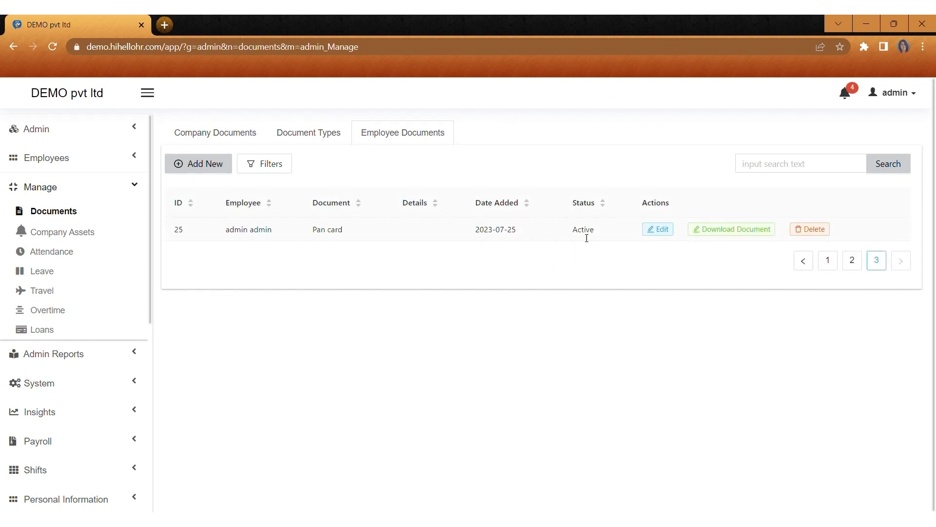
click(64, 230)
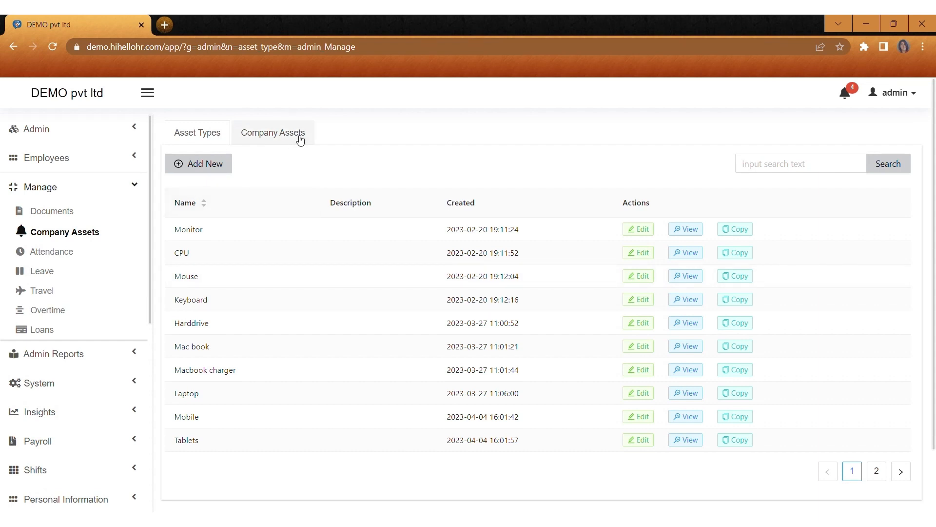
Step: Add asset type 'i phone' with description i1234 and confirm it on the list's second page
click(216, 174)
click(371, 202)
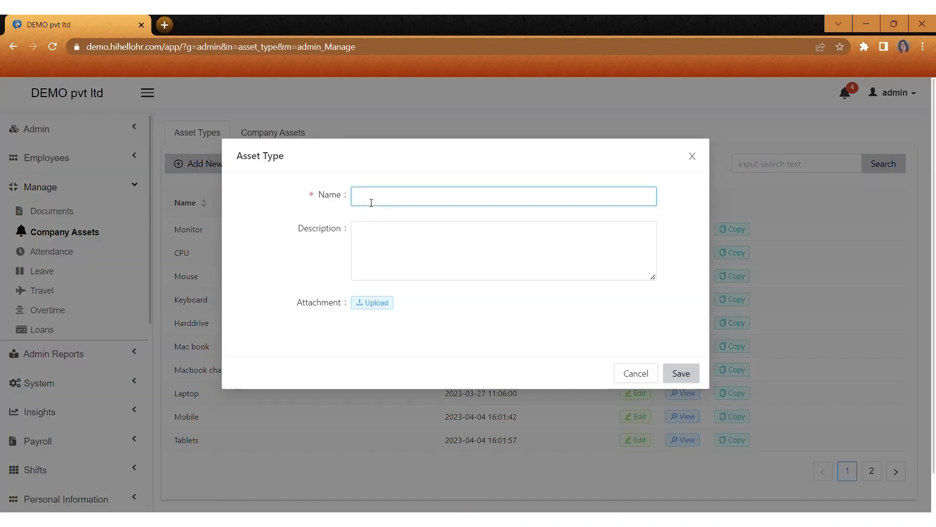
text(i phone)
click(370, 245)
text(i1234)
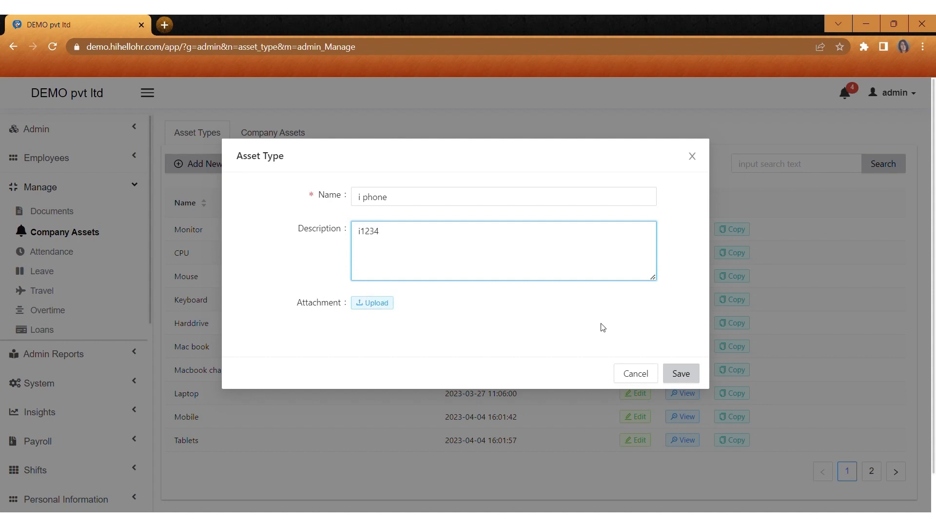
click(689, 374)
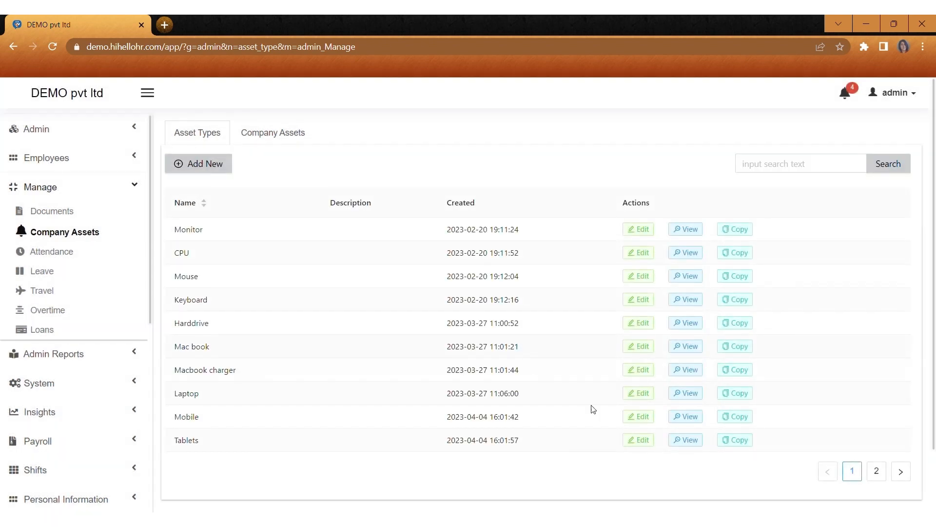
click(876, 473)
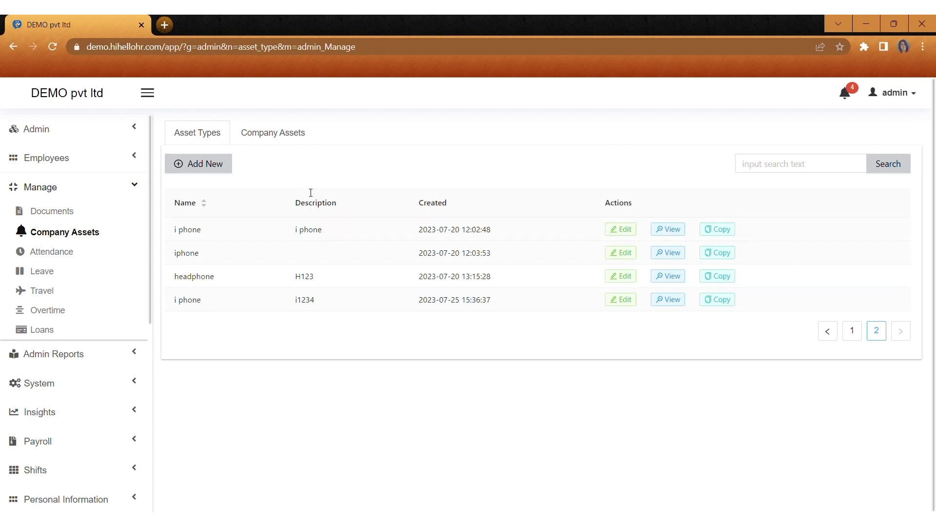
click(283, 133)
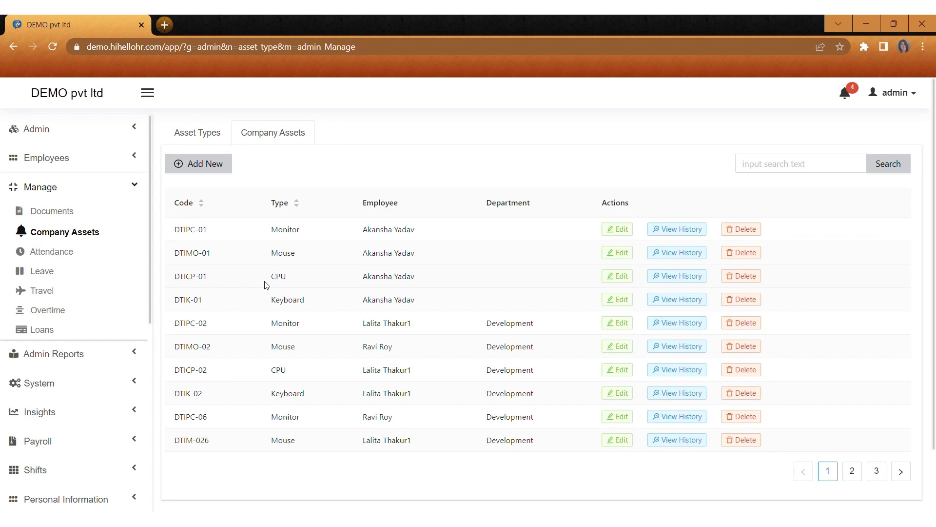
Step: Start a new company asset with code D1 and asset type CPU
click(213, 166)
click(392, 199)
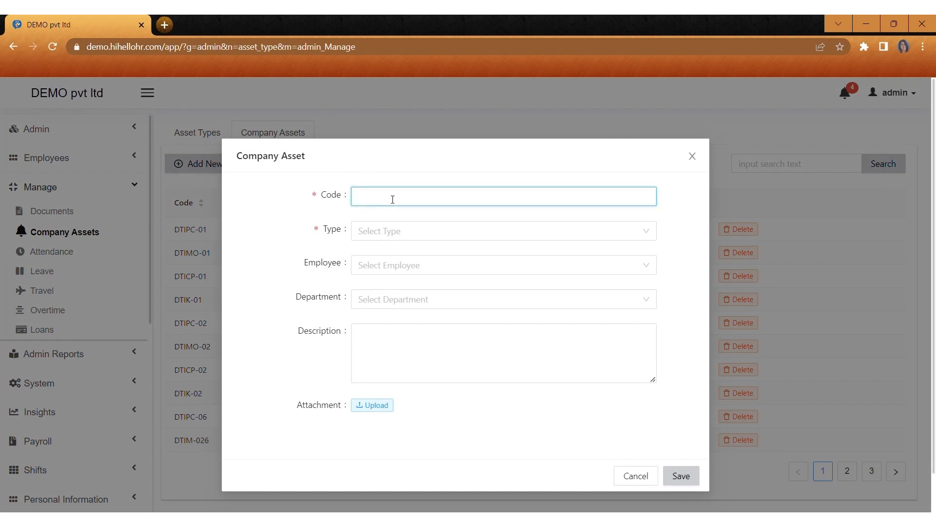
text(D1)
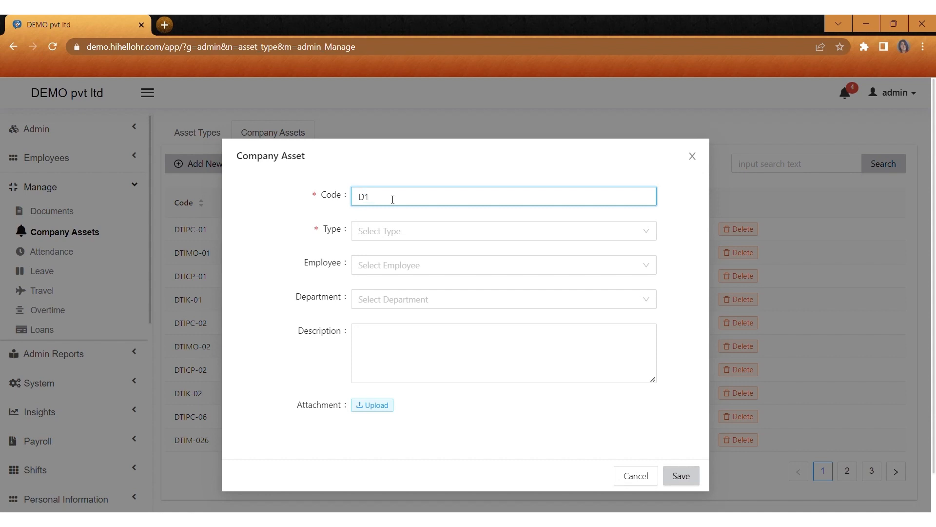
click(386, 234)
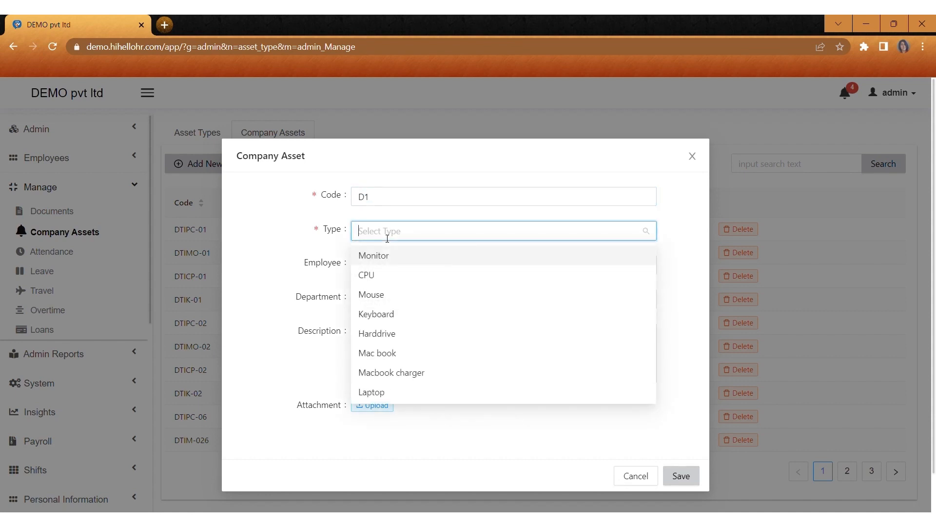
click(383, 276)
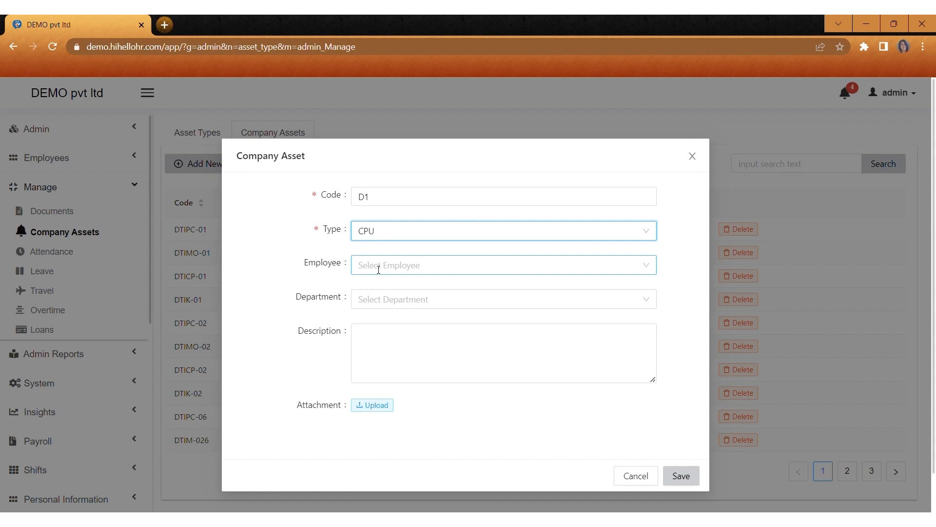
Step: Assign asset D1 to an employee in Marketing Department, save, and check the last asset page
click(379, 266)
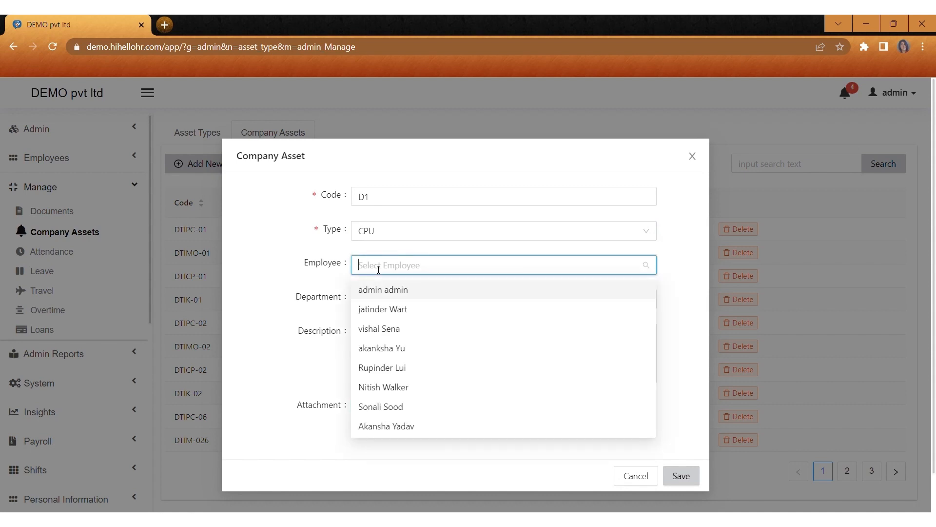
click(382, 328)
click(375, 303)
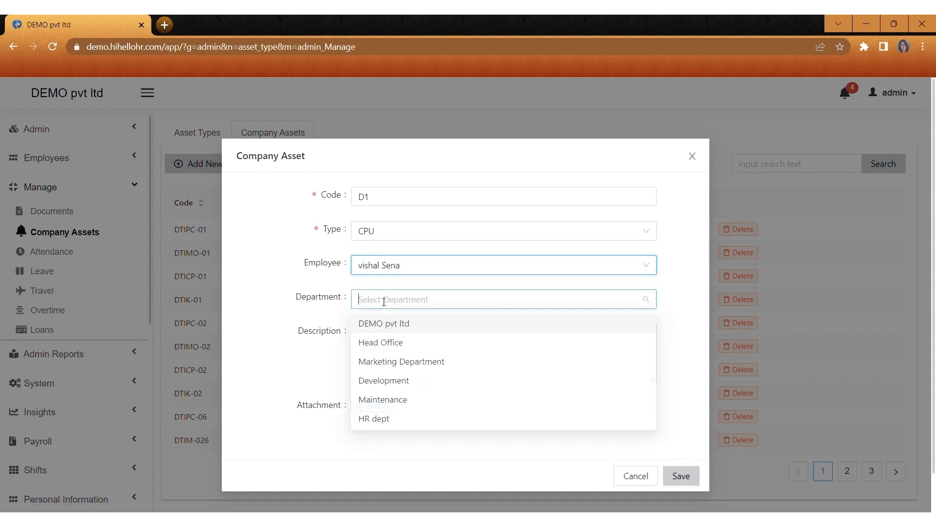
click(374, 370)
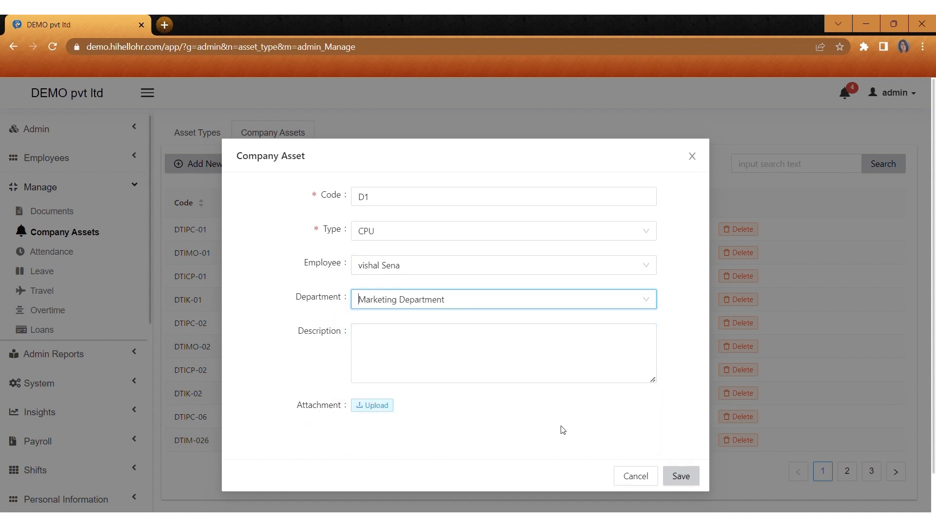
click(684, 476)
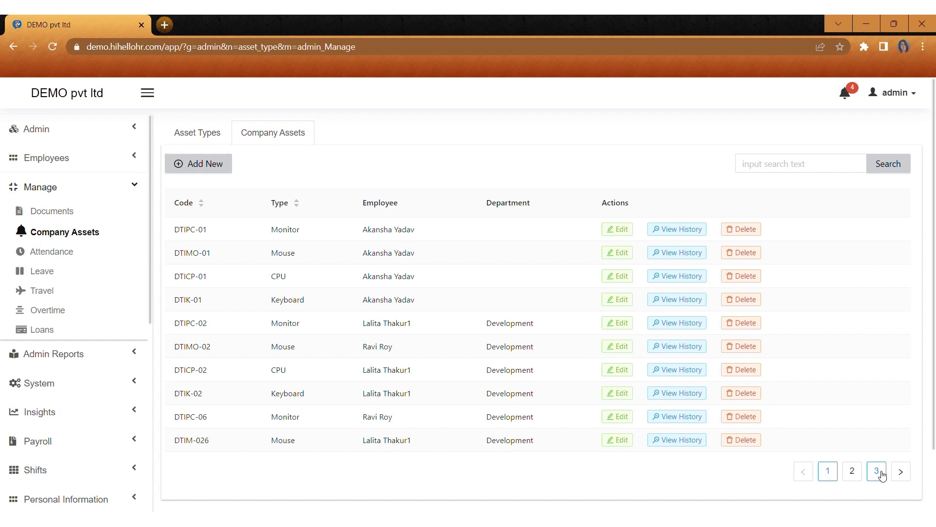
click(877, 471)
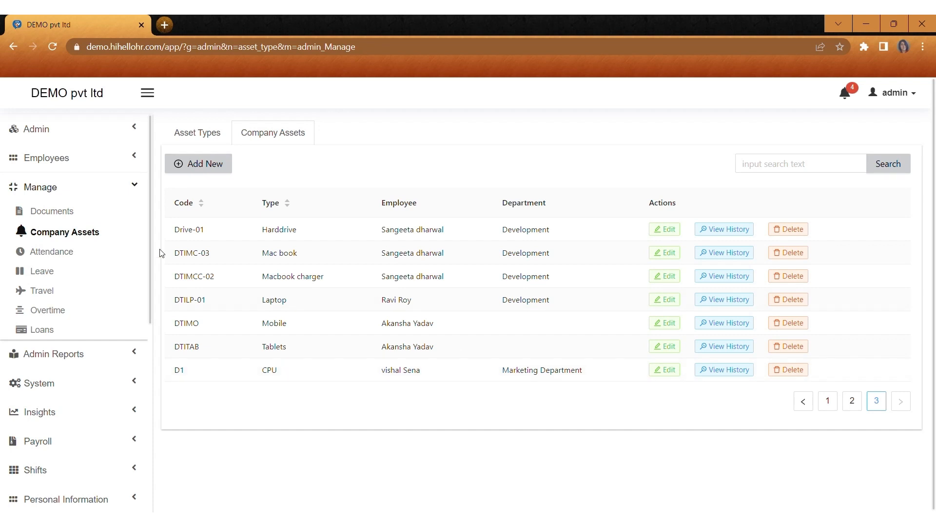
click(80, 252)
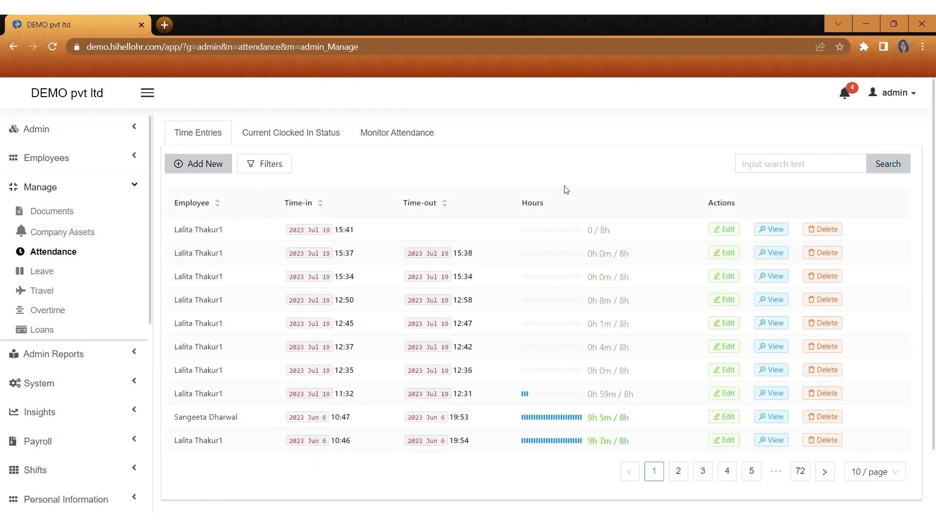
scroll(226, 188, down, 1)
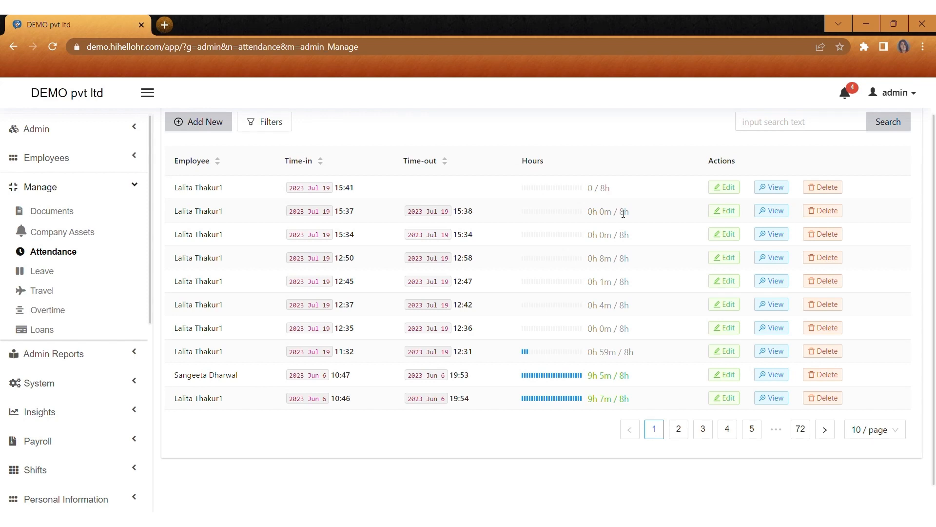
click(221, 123)
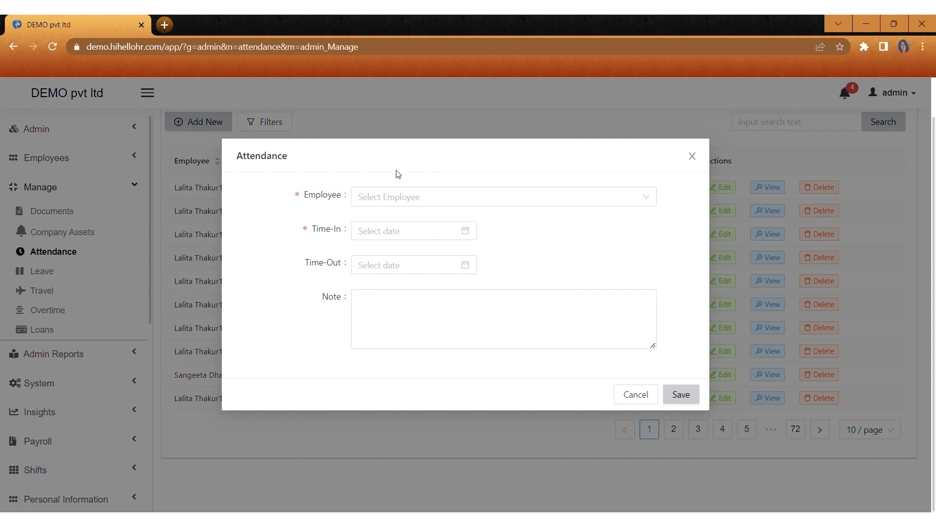
click(388, 199)
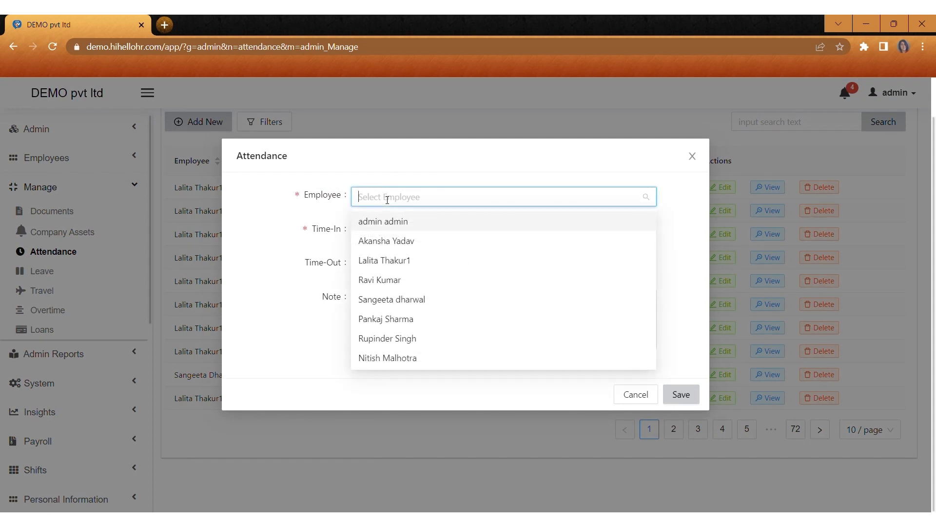
click(384, 259)
click(372, 231)
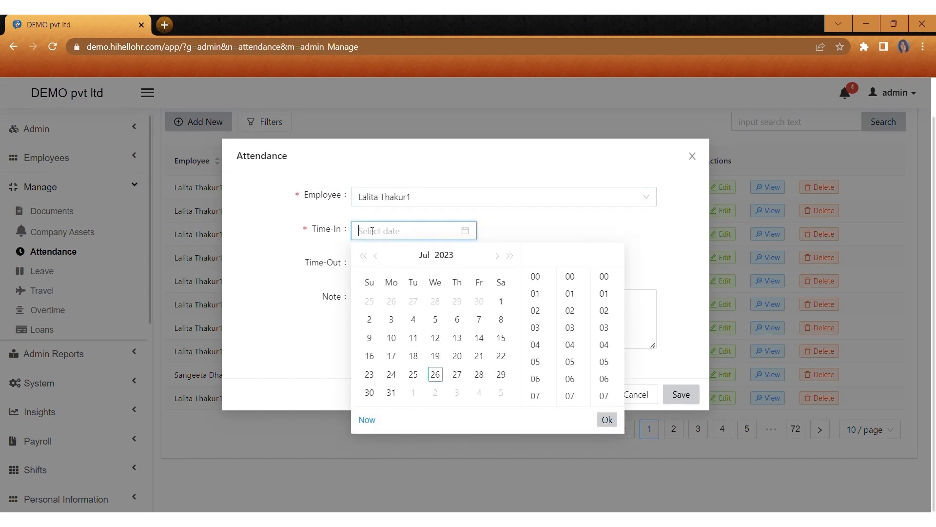
click(535, 328)
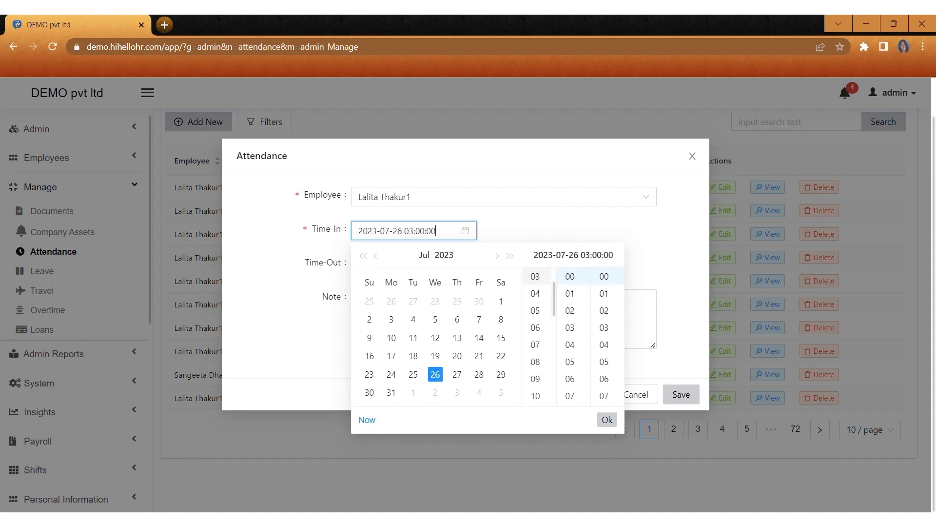
click(536, 378)
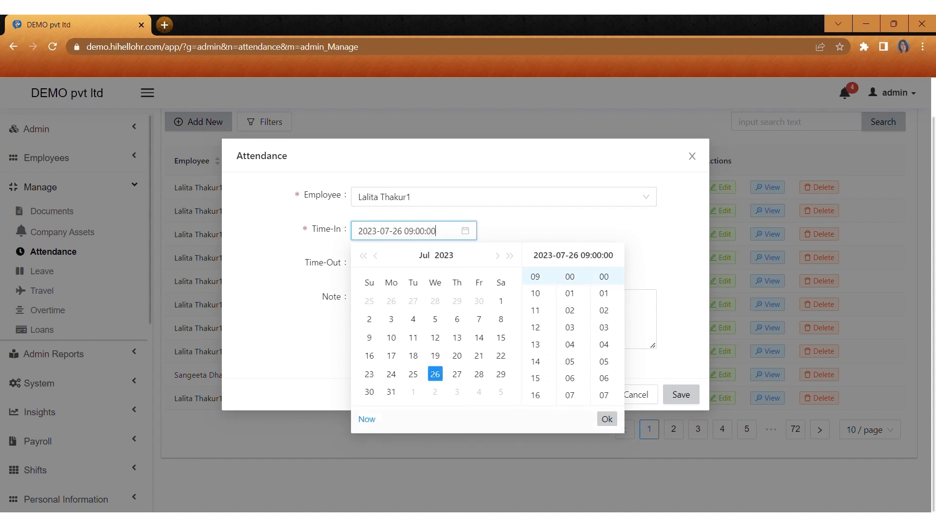
click(607, 419)
click(400, 265)
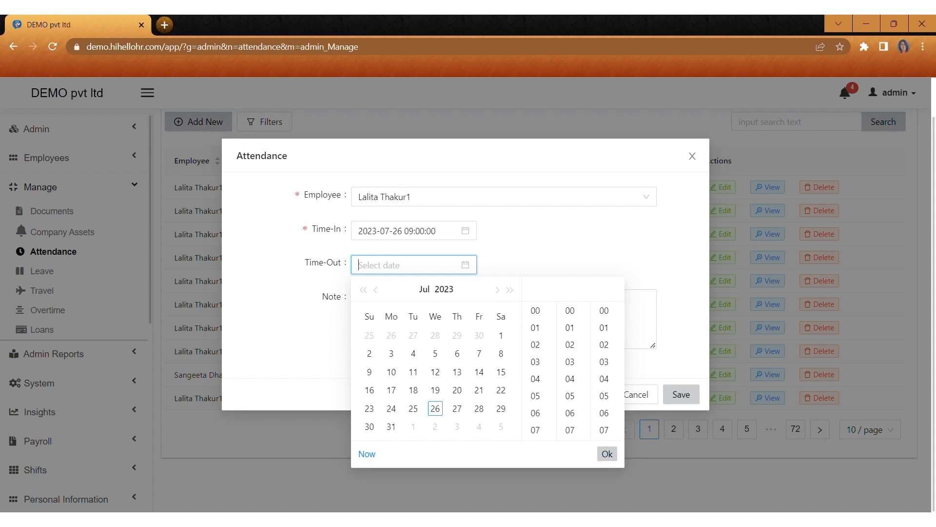
click(536, 379)
click(535, 395)
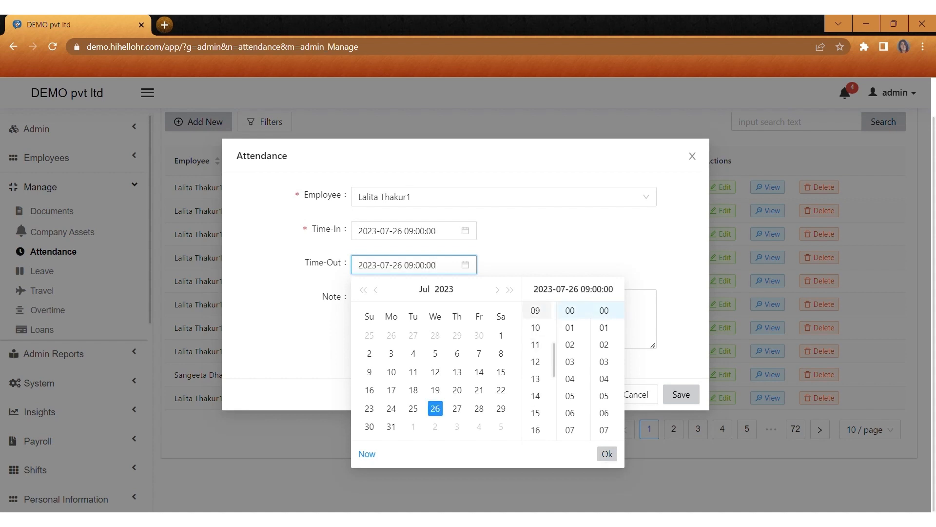
click(535, 412)
click(607, 453)
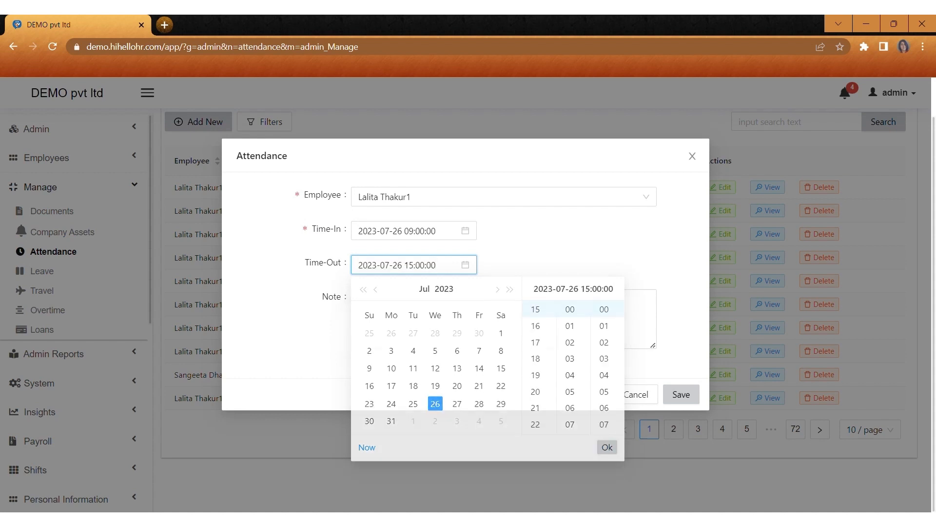
click(421, 322)
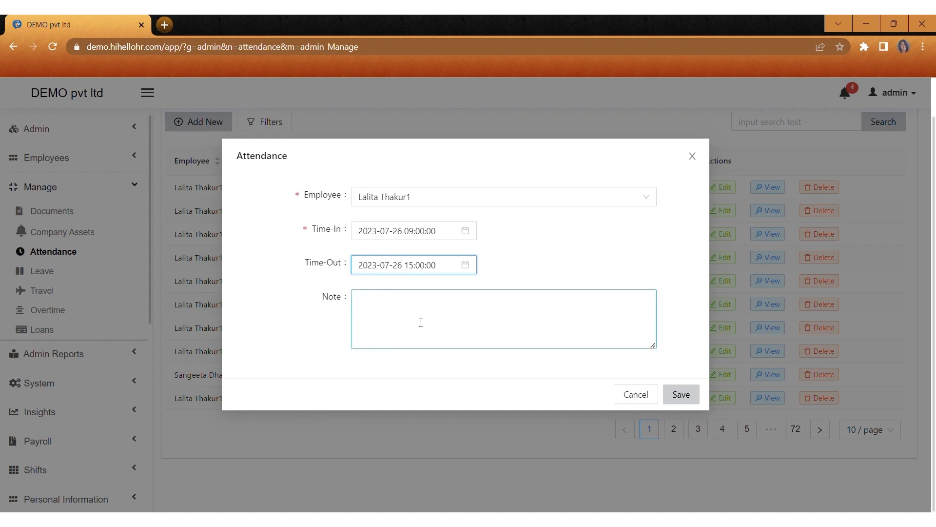
click(677, 403)
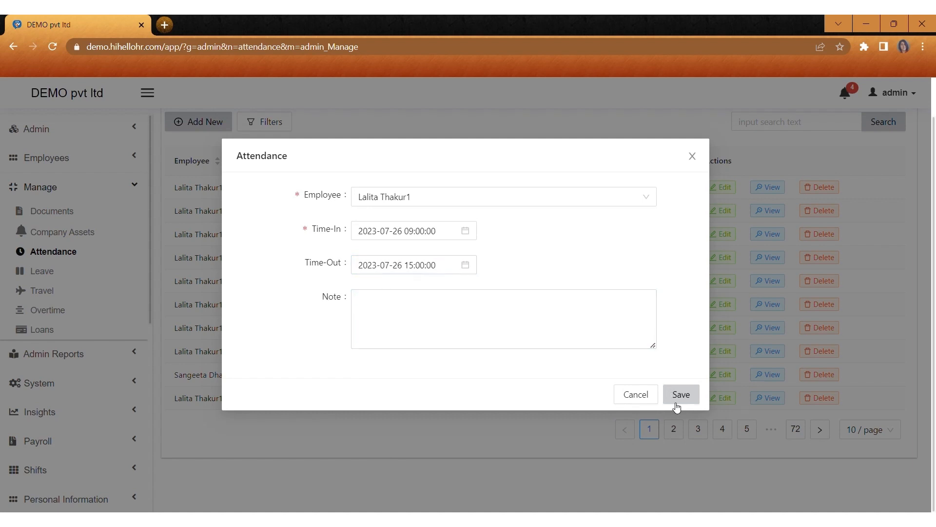
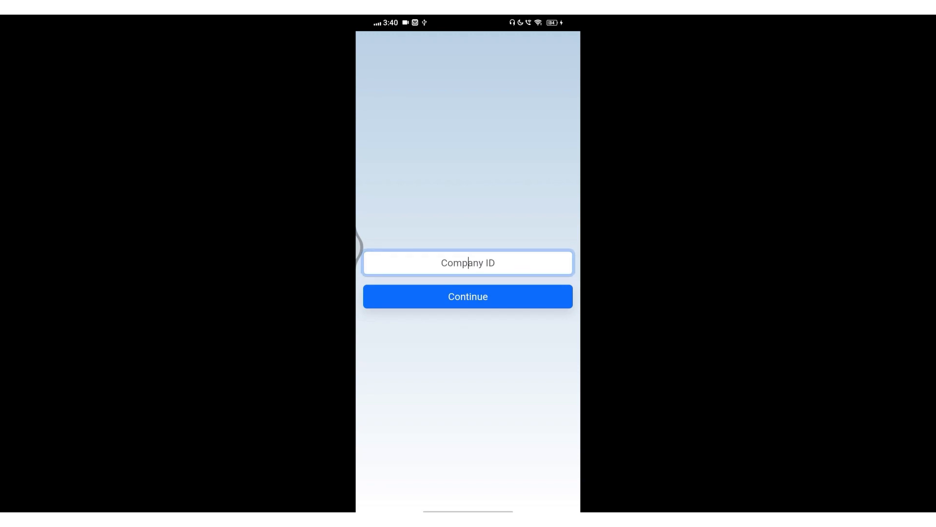
Step: Sign in to company 'Demo' via Employee login with the employee ID and password
text(Demo)
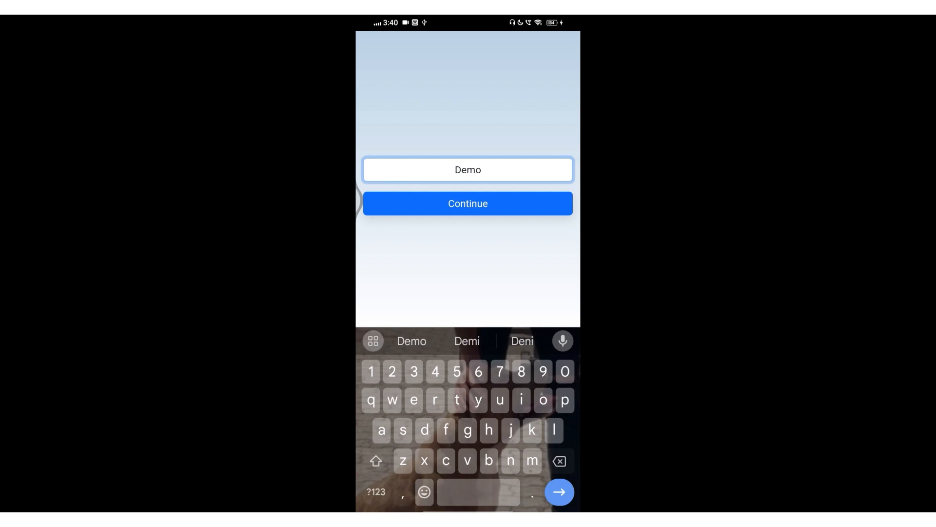
click(495, 202)
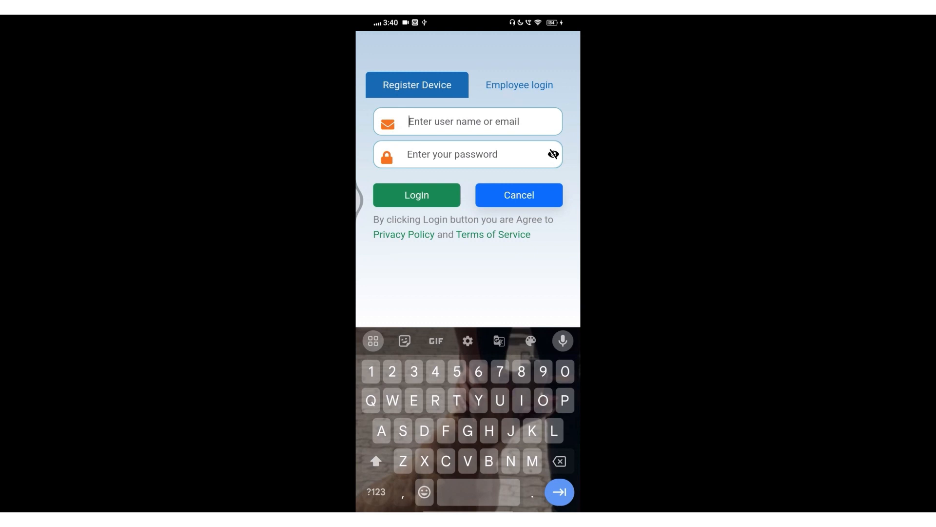
click(519, 85)
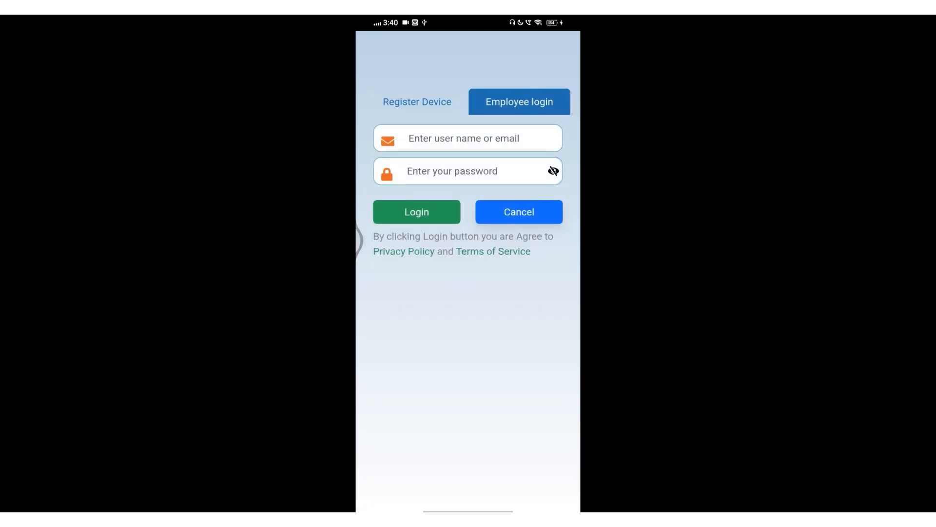
click(479, 138)
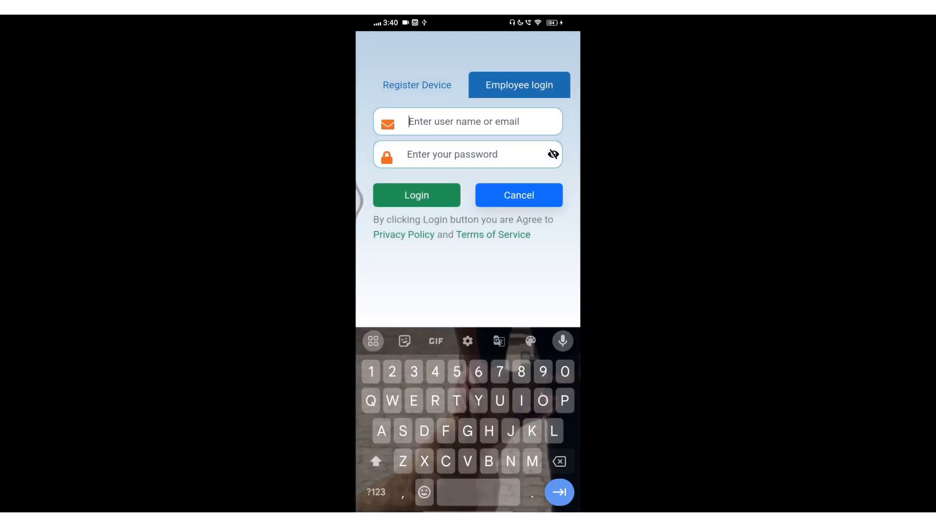
text(DTI)
click(375, 460)
text(023)
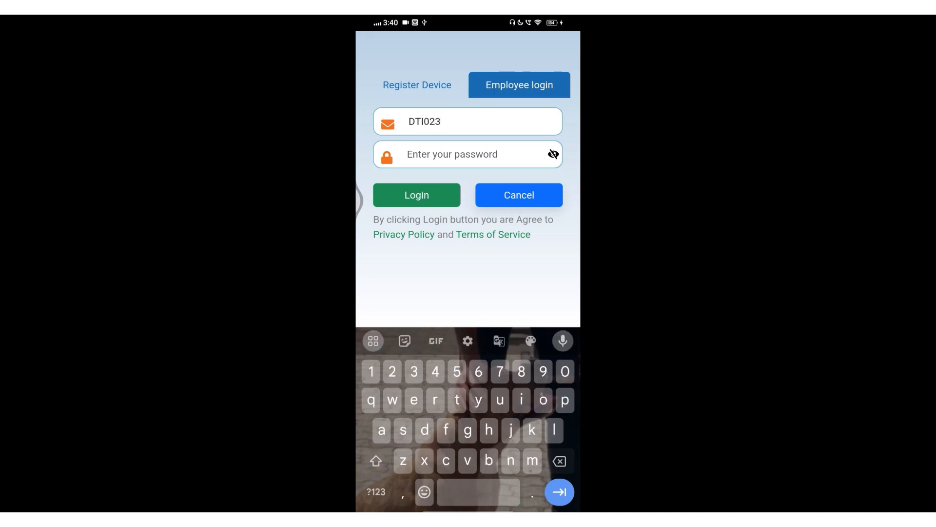
click(470, 157)
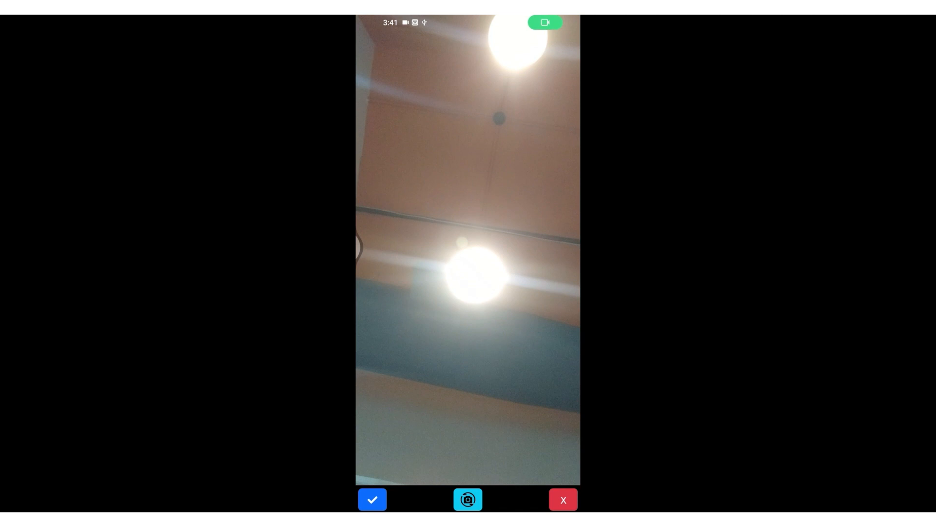
Step: Capture an attendance photo with the rear camera and submit it
click(469, 499)
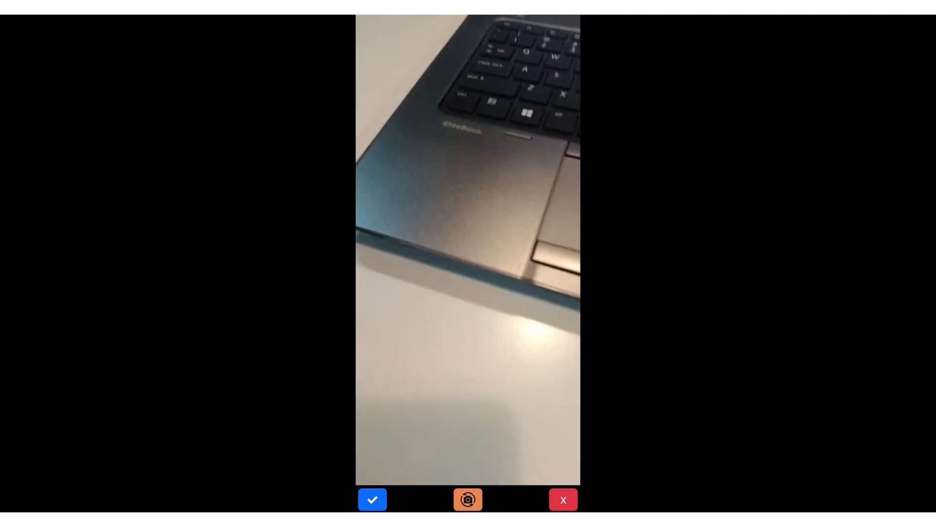
click(373, 500)
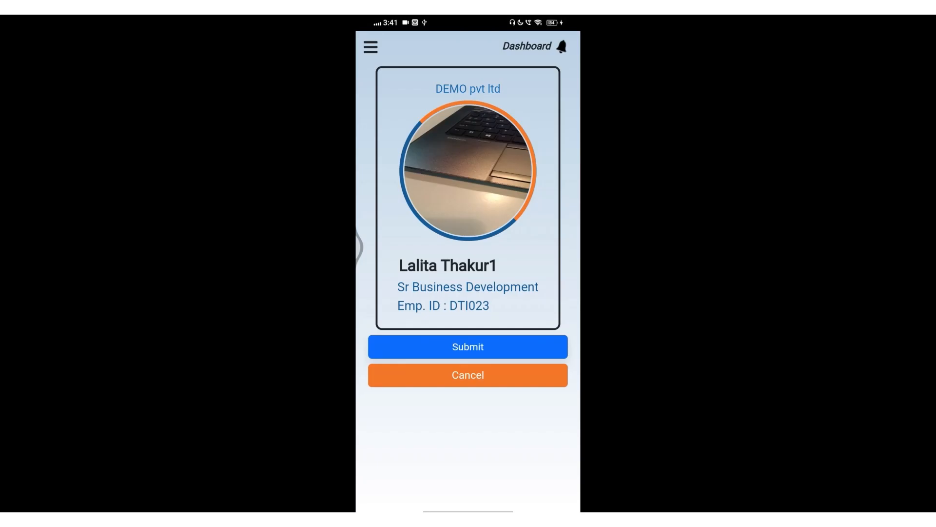
click(469, 346)
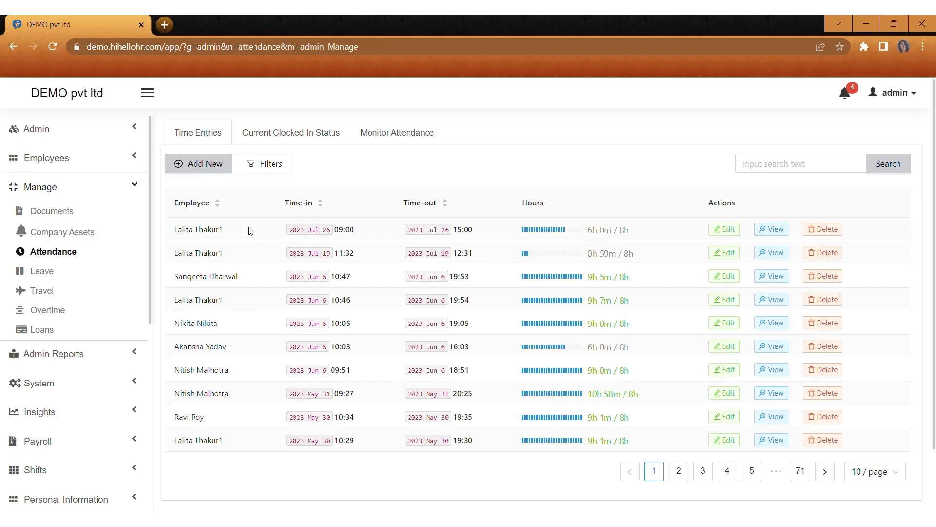
click(786, 252)
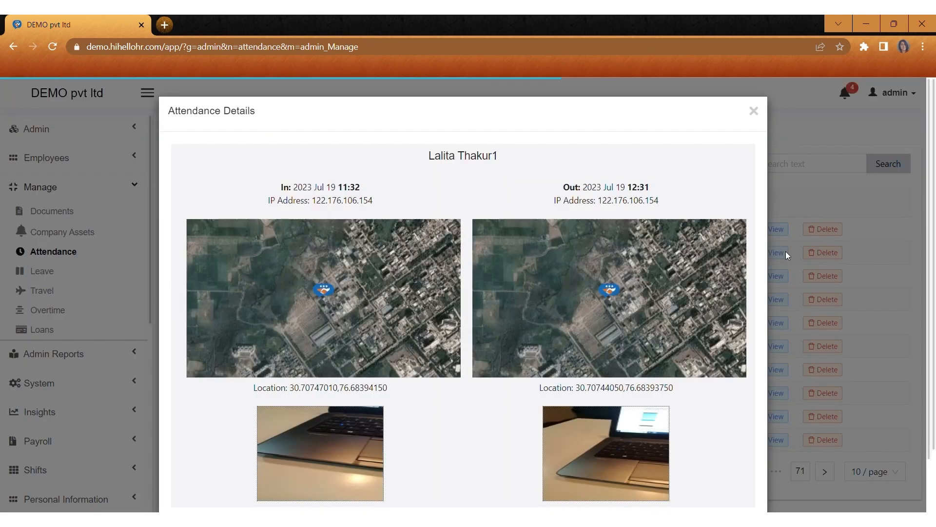
scroll(502, 237, down, 2)
scroll(502, 237, up, 2)
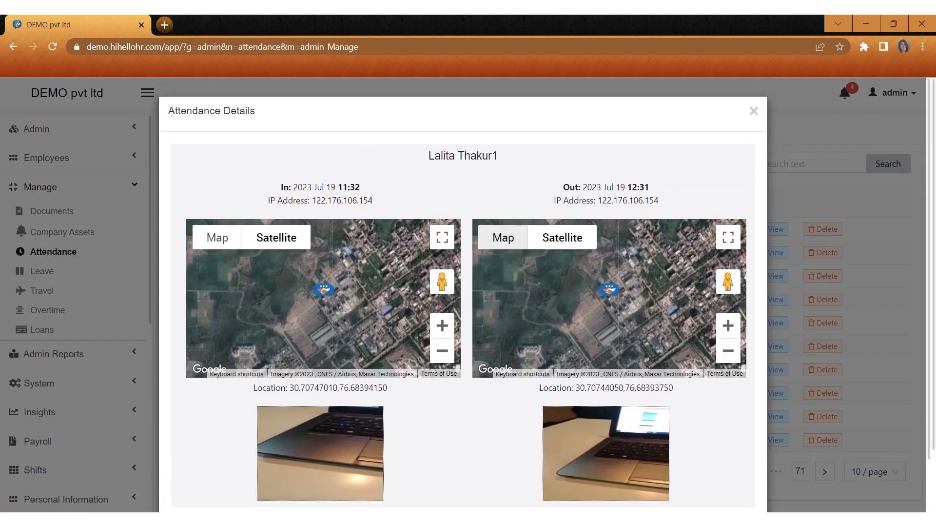
click(754, 111)
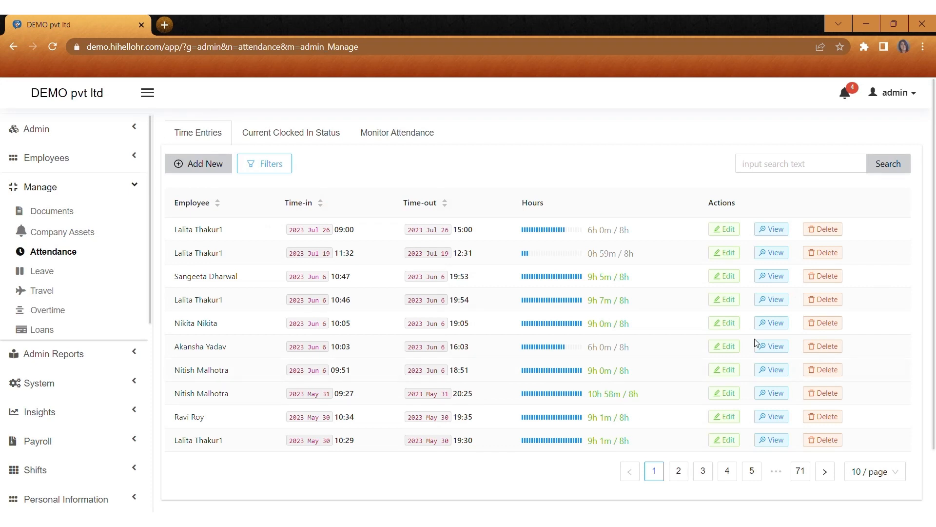
click(271, 166)
click(384, 199)
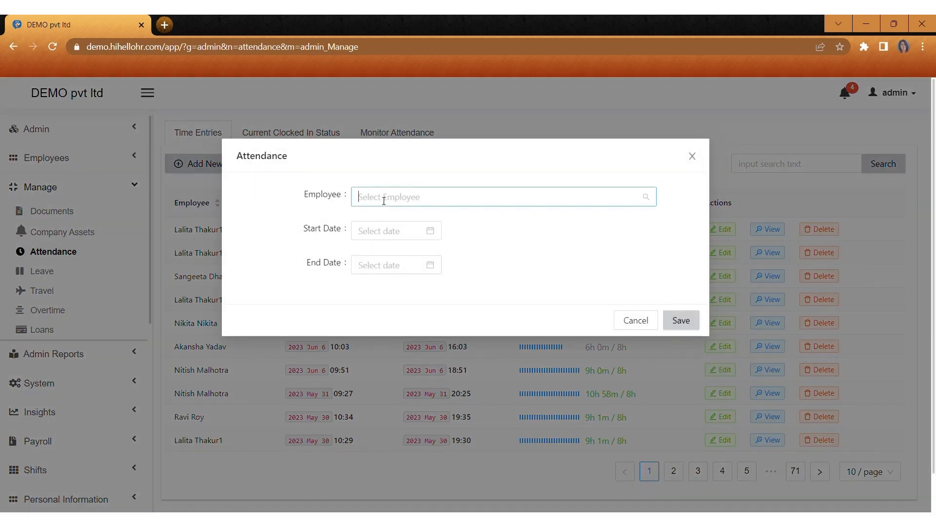
click(385, 260)
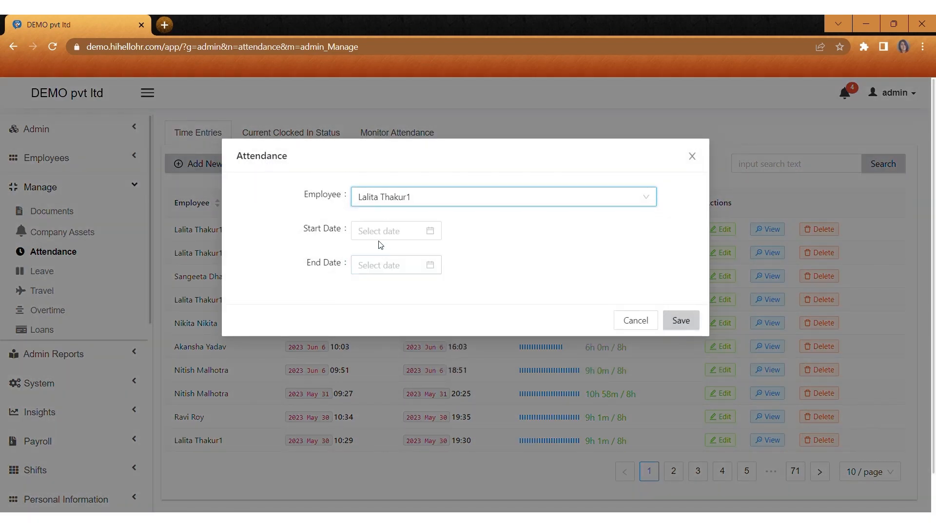
click(383, 233)
click(377, 256)
click(458, 303)
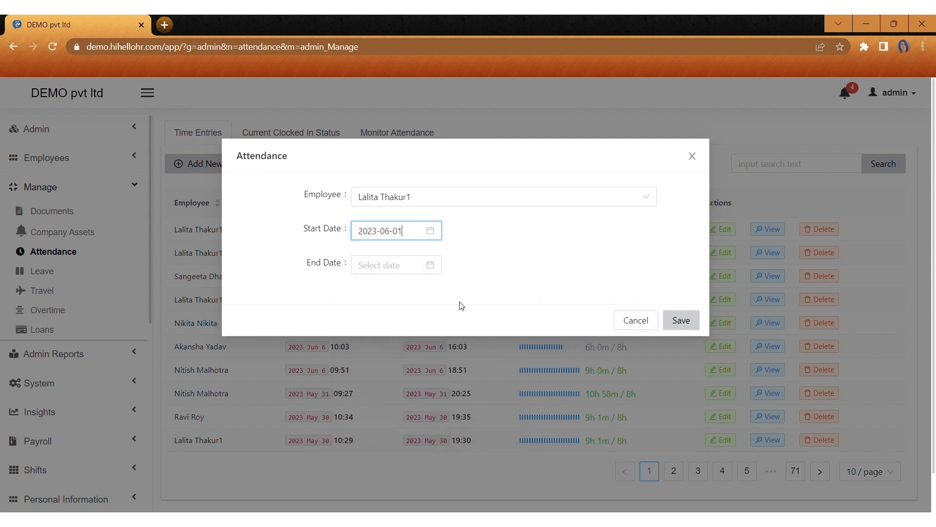
click(374, 268)
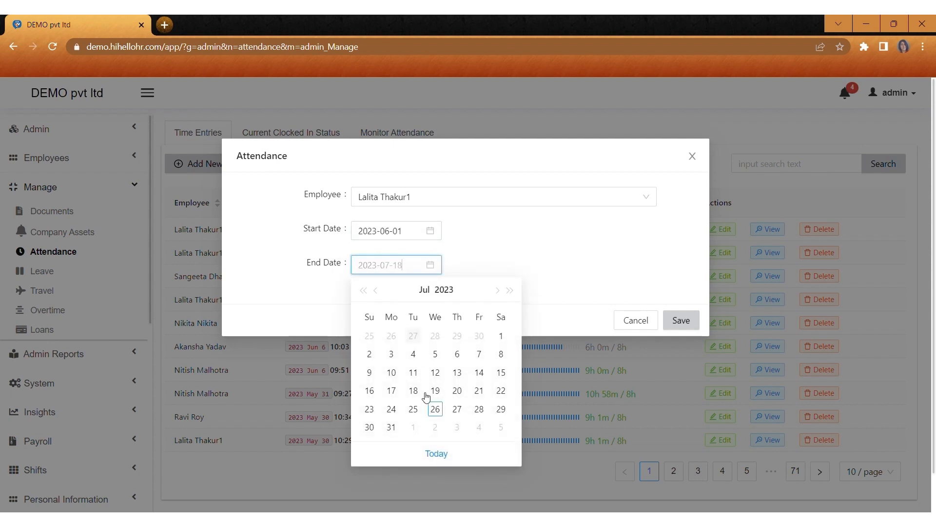
click(377, 291)
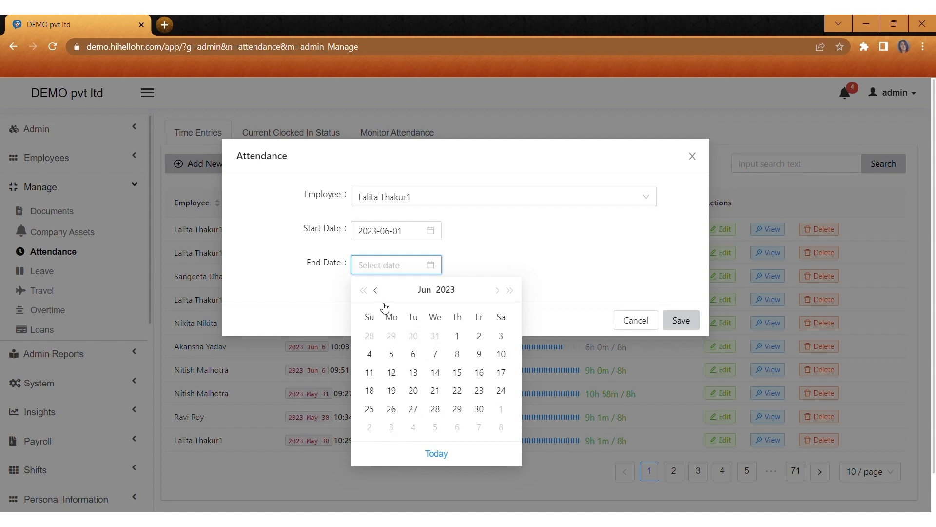
click(479, 409)
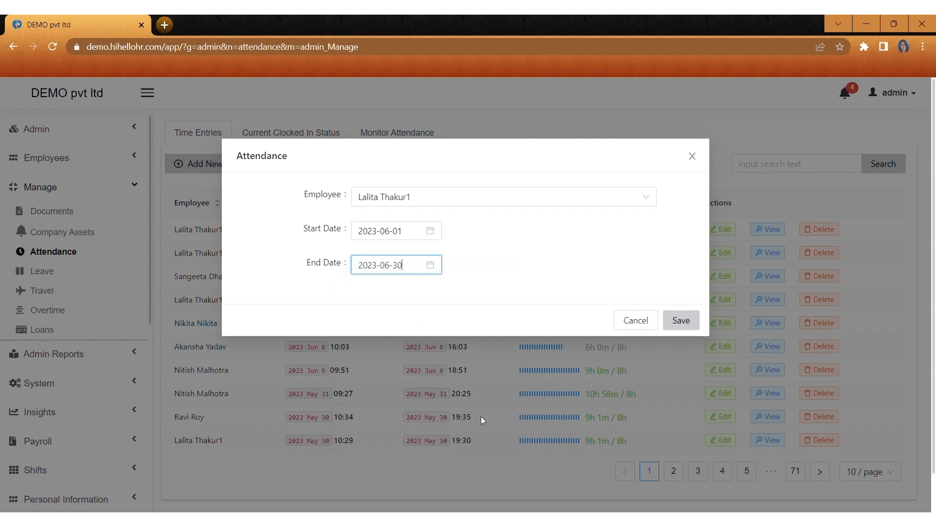
click(678, 317)
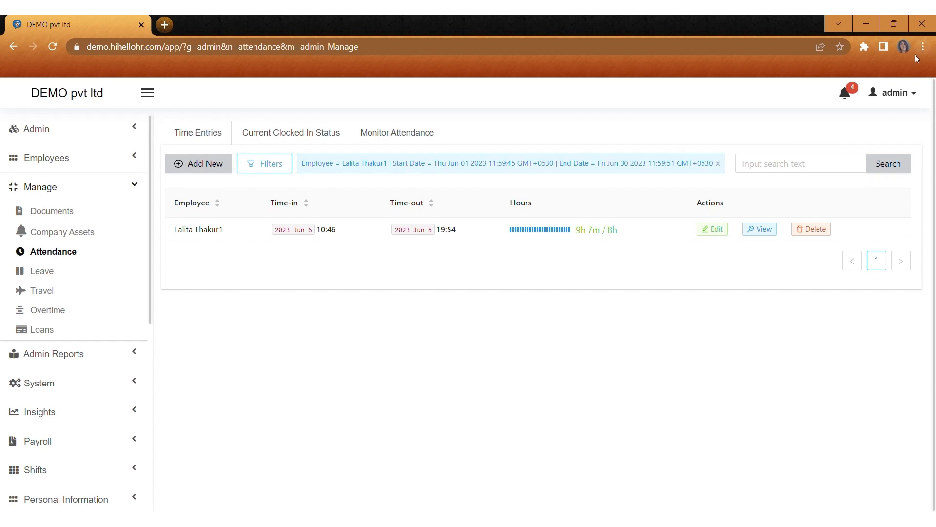
click(718, 164)
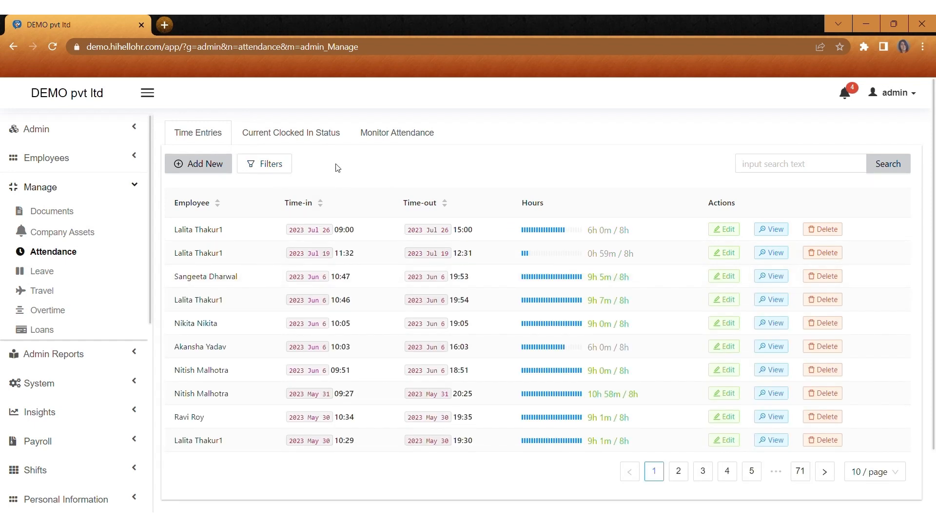
Step: Review Current Clocked In Status and Monitor Attendance, then go to the Leave Types list
click(308, 139)
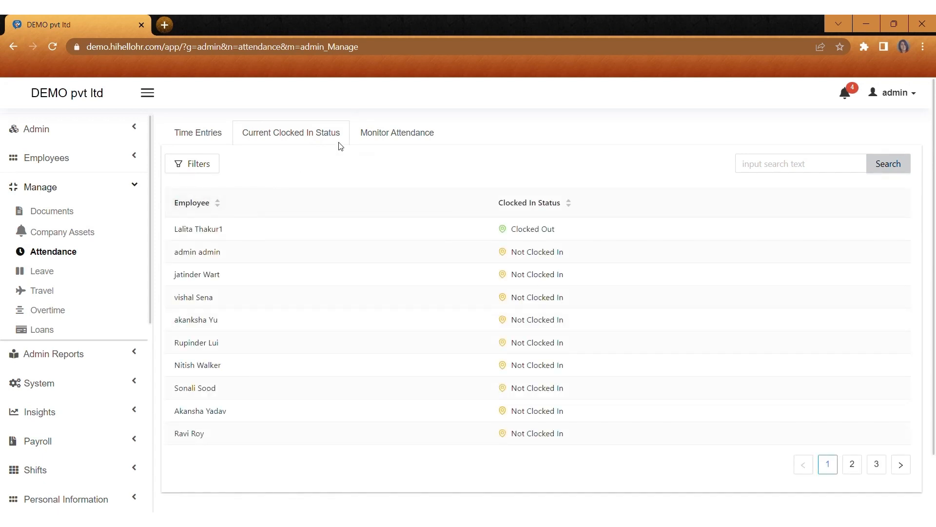
click(396, 133)
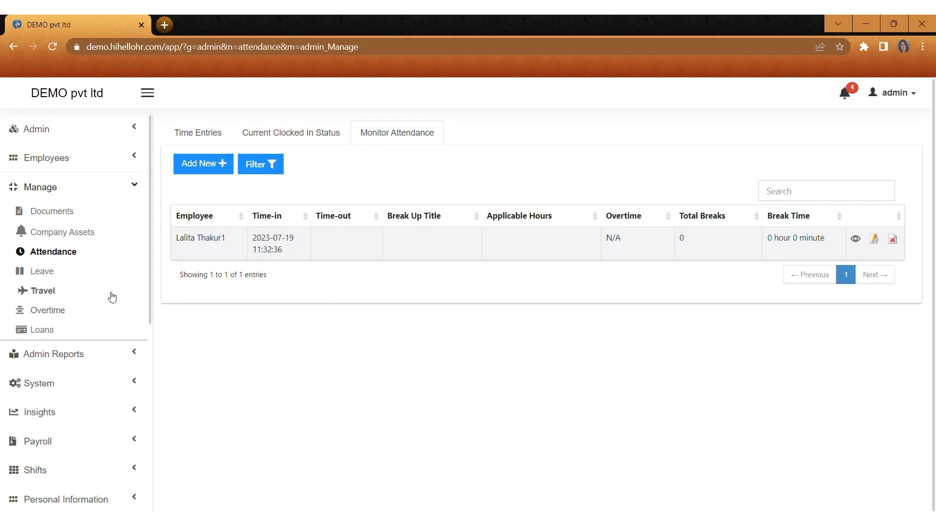
click(60, 274)
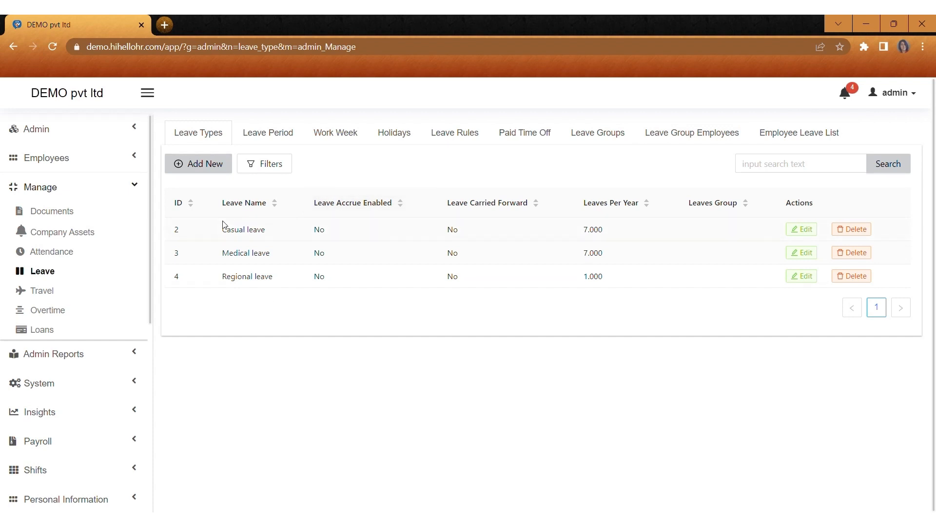
Step: Start a new leave type 'medical 1' with pink E78B8B colour and a 2023 period
click(197, 163)
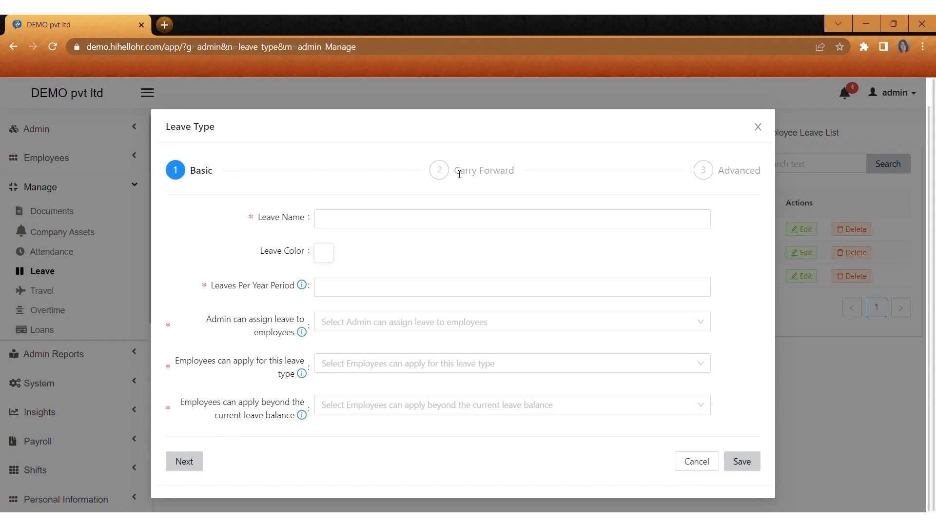
click(339, 223)
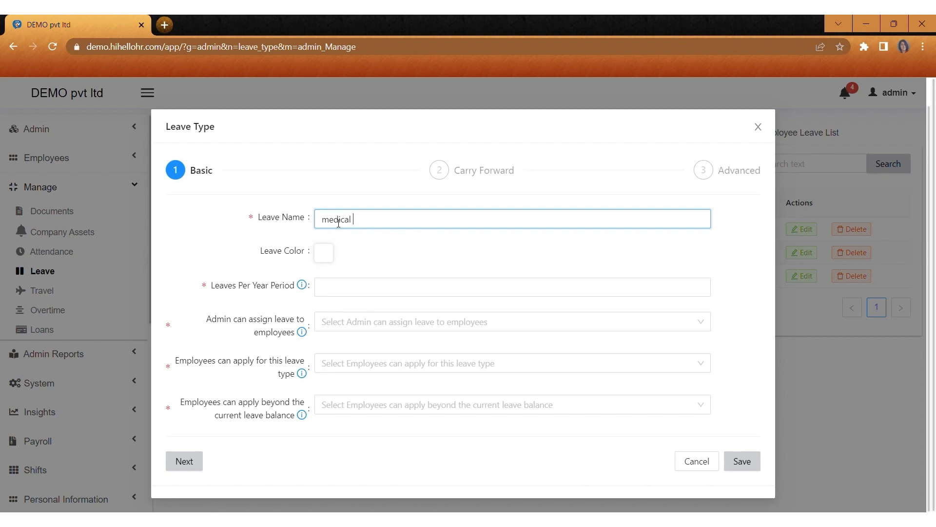
click(325, 253)
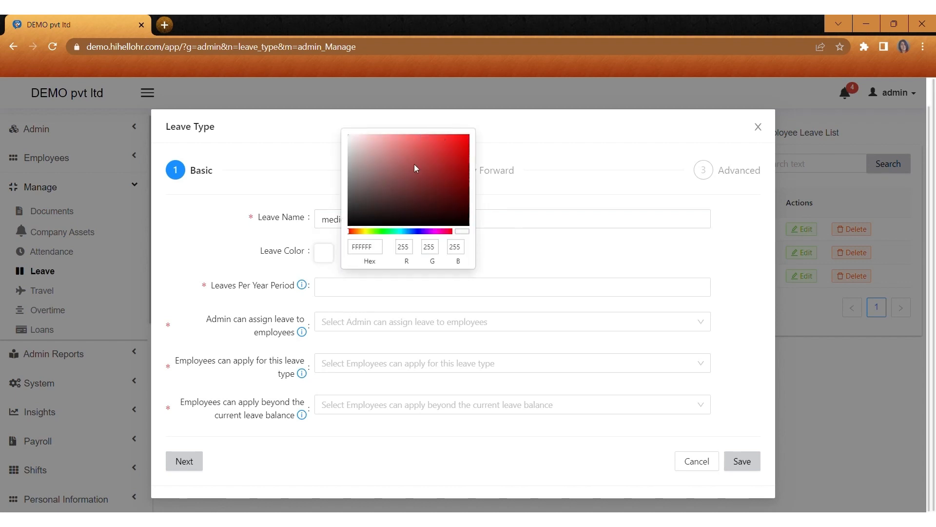
click(396, 142)
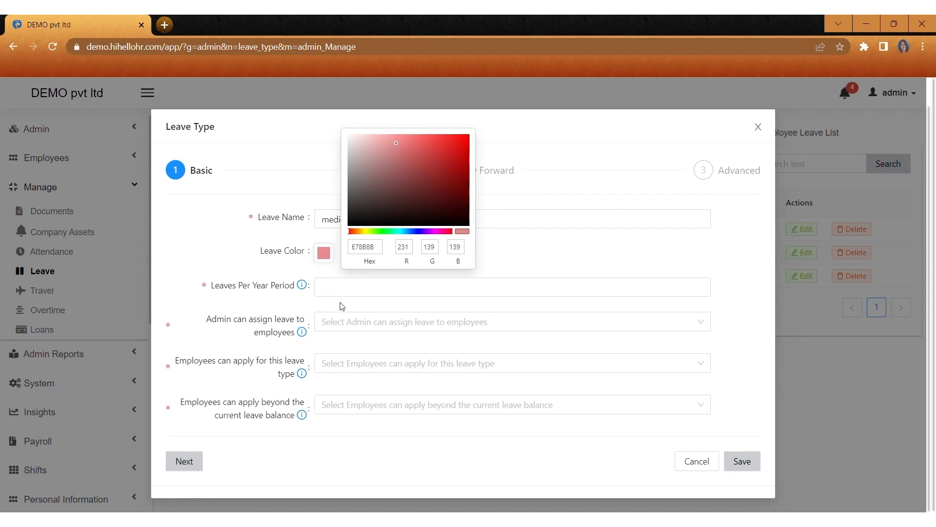
click(332, 287)
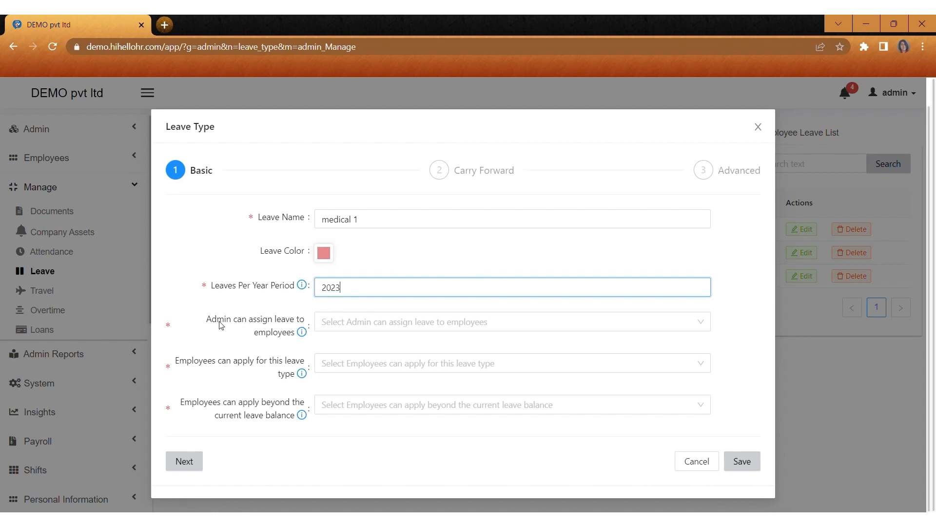
Step: Let admins assign it and employees apply, but not beyond their current balance
click(337, 329)
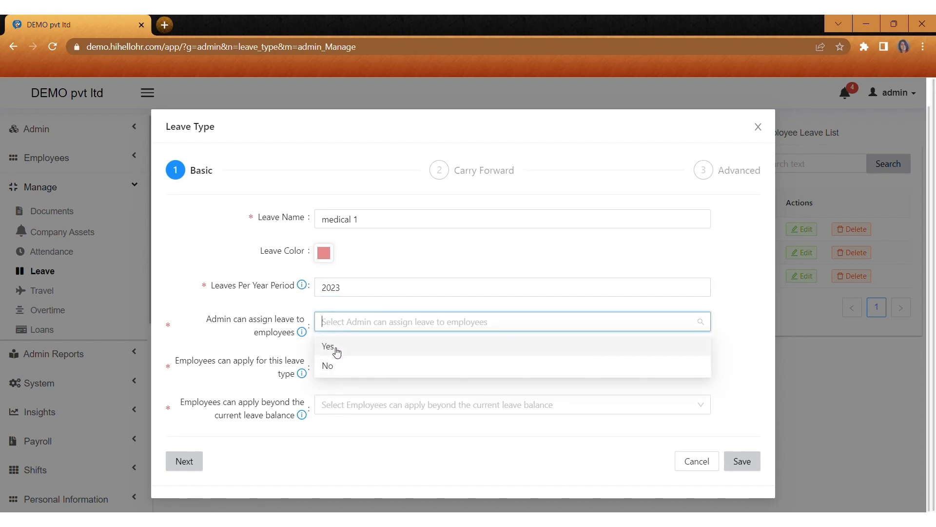
click(336, 347)
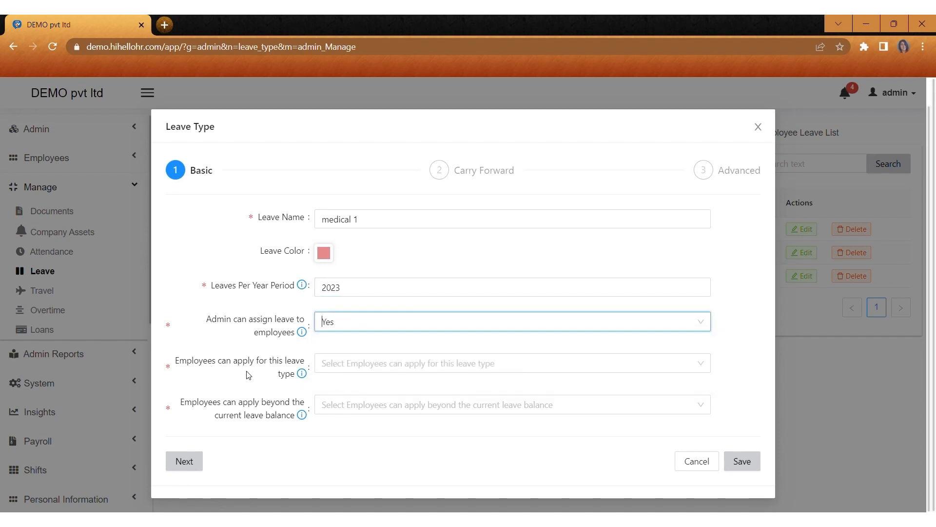
click(324, 366)
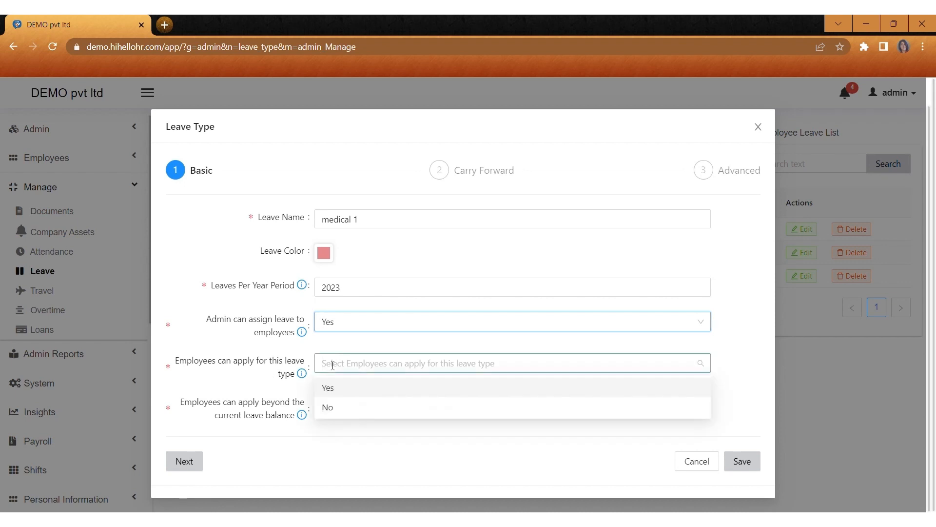
click(334, 390)
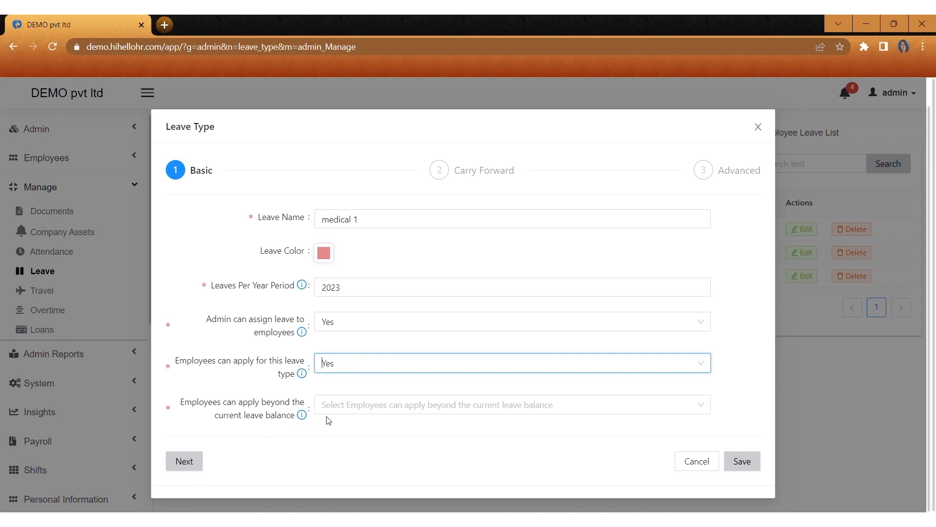
click(331, 411)
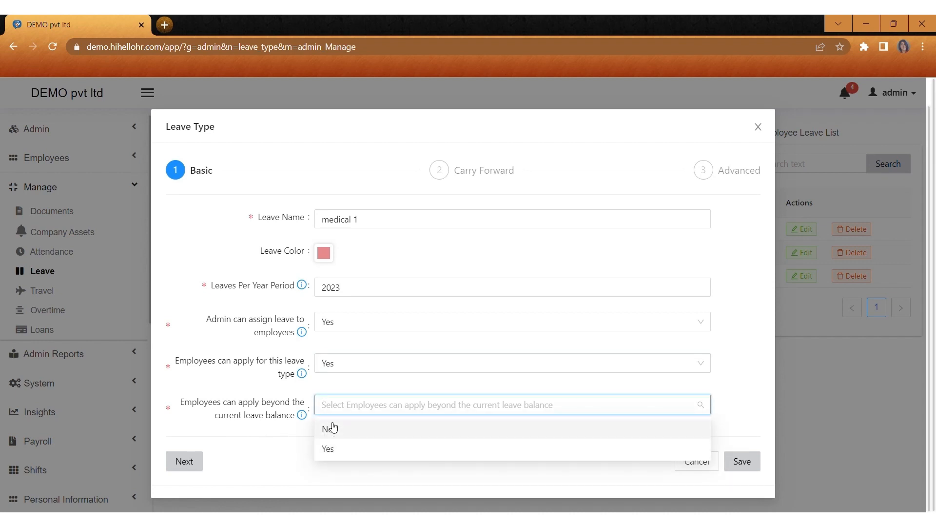
click(331, 426)
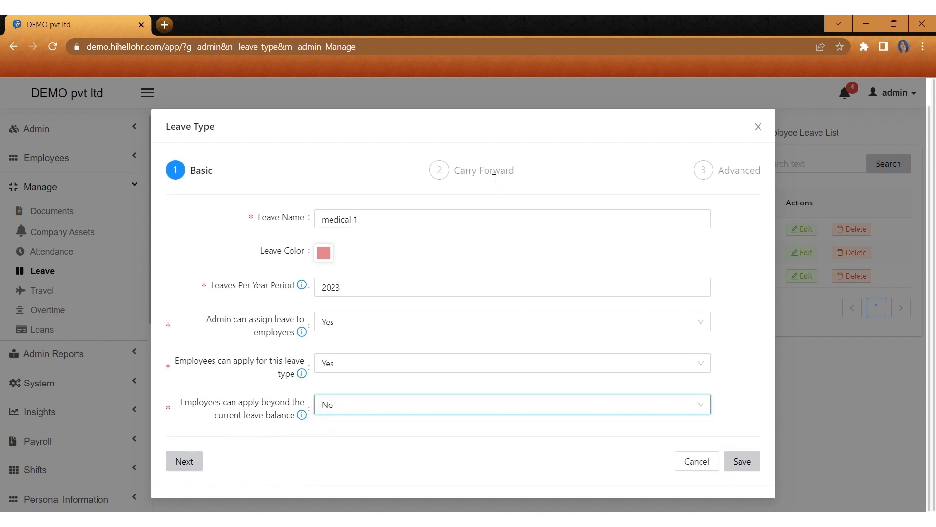
click(494, 178)
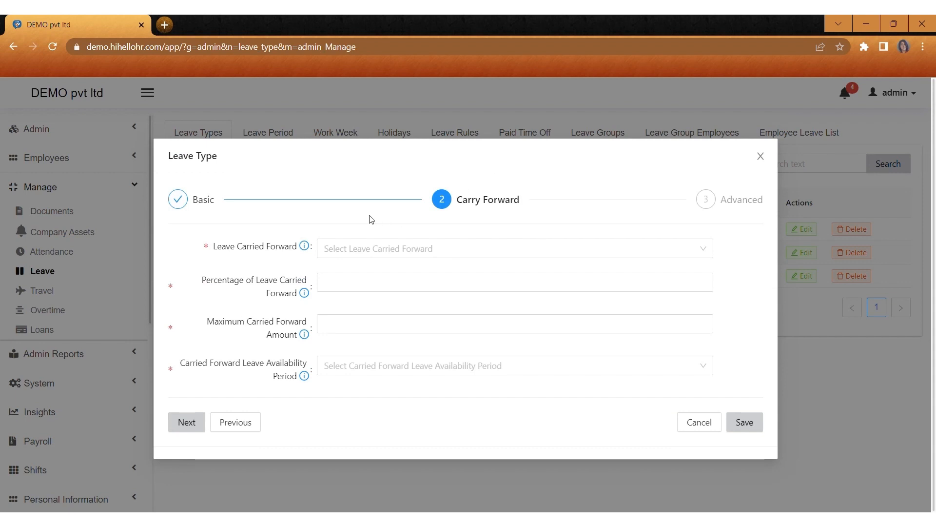
Step: Enable leave carry forward with 0 percent, 0 maximum and 7 Months availability
click(330, 256)
click(334, 292)
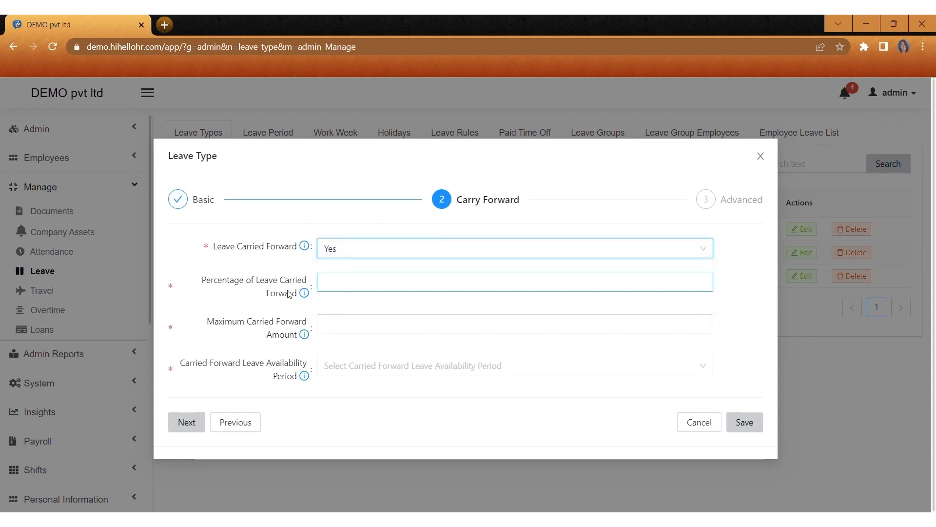
click(337, 292)
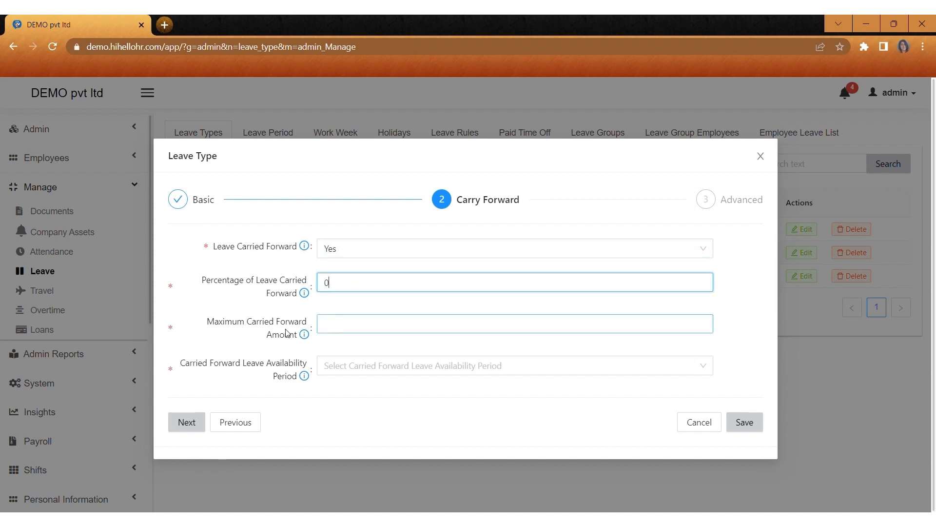
click(329, 333)
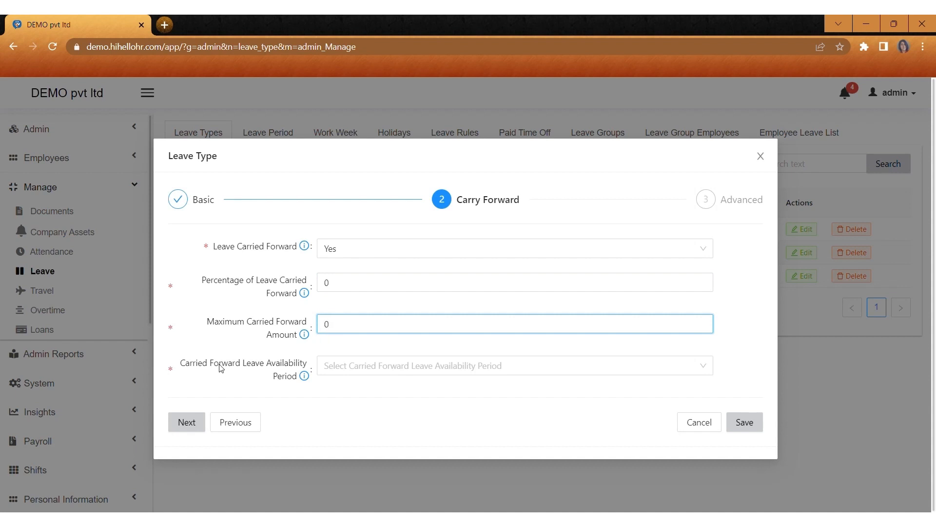
click(334, 372)
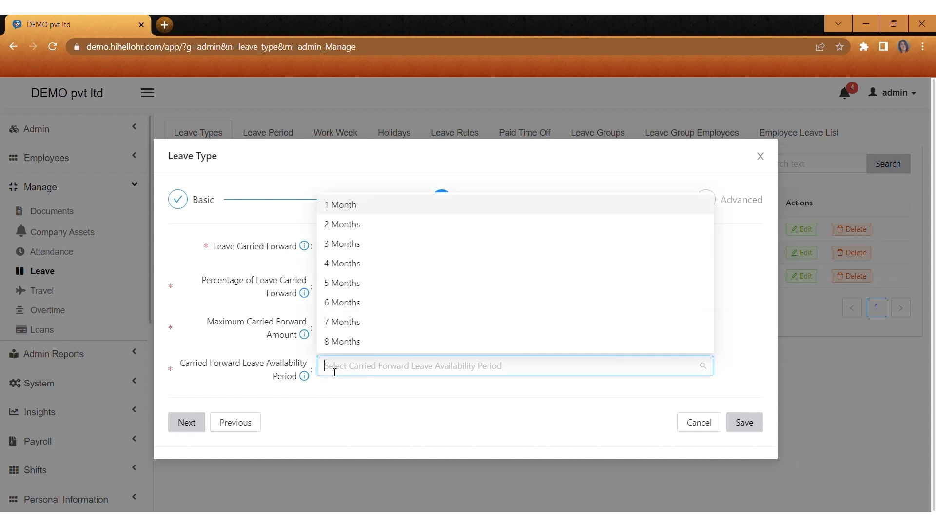
click(351, 323)
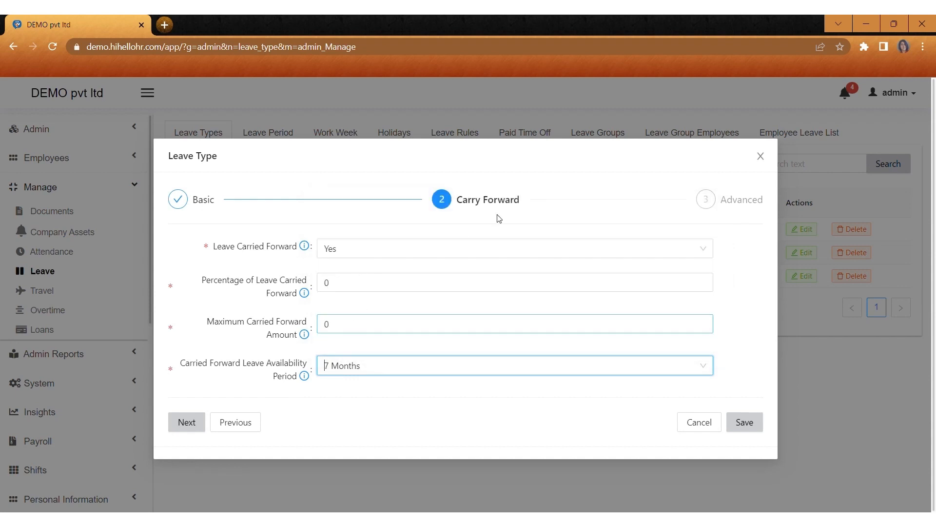
Step: In Advanced settings, assign the Dipoletechi leave group and set leave accrual
click(746, 203)
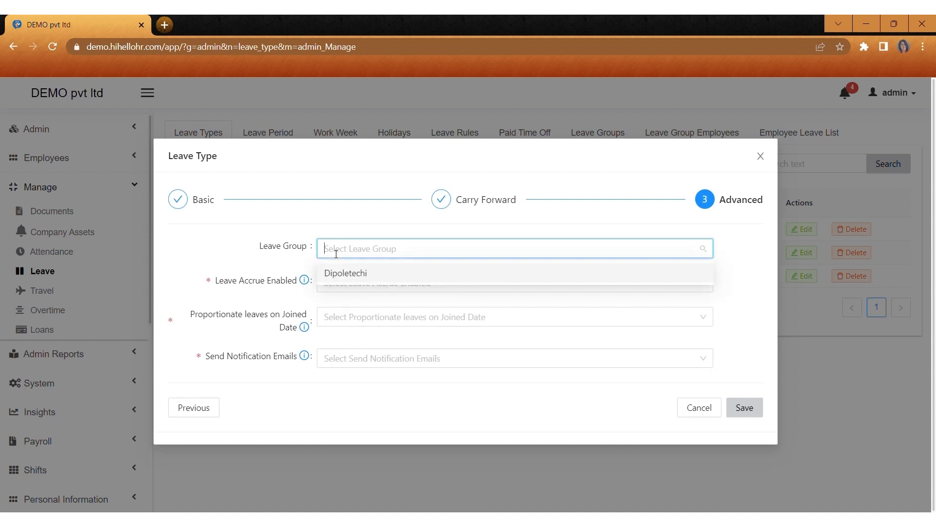
click(349, 275)
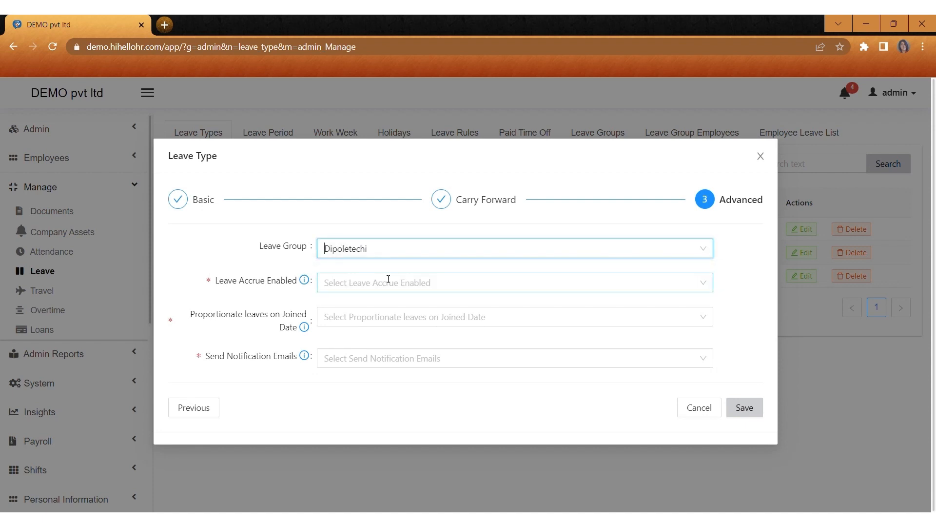
click(339, 283)
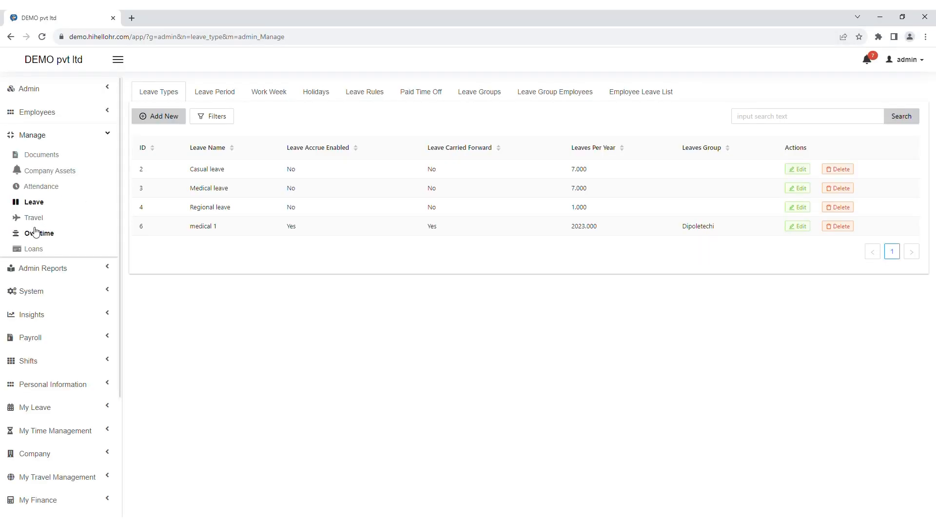
Step: Start a field-report travel request for an employee, 2023-09-01 to 2023-09-21, and calculate the distance
click(34, 217)
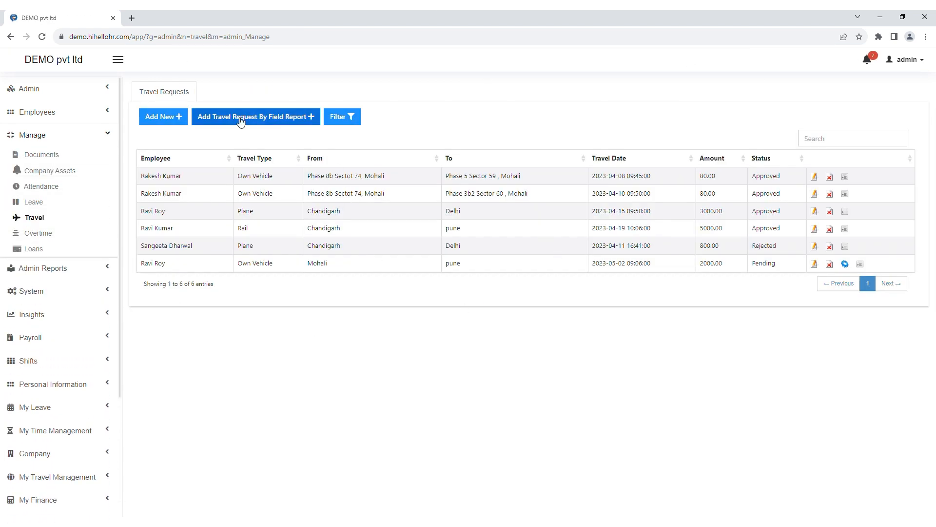
click(219, 119)
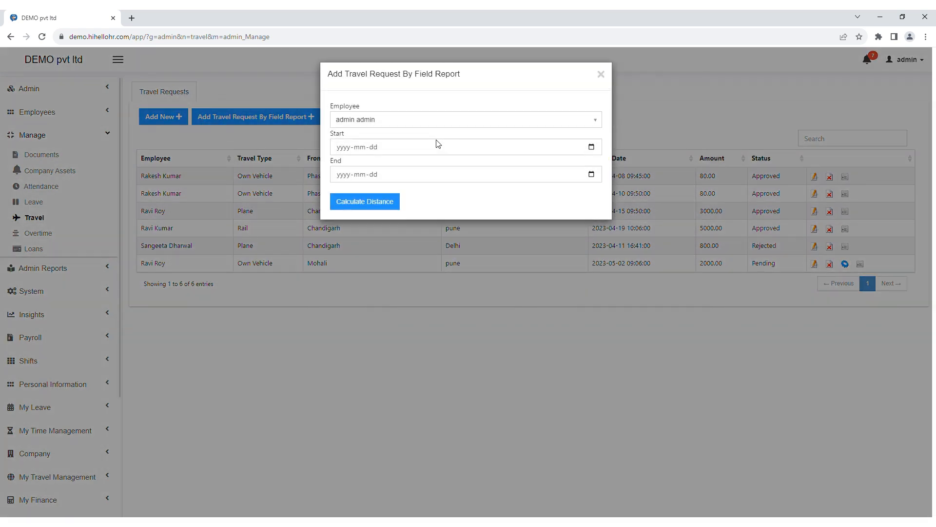
click(371, 124)
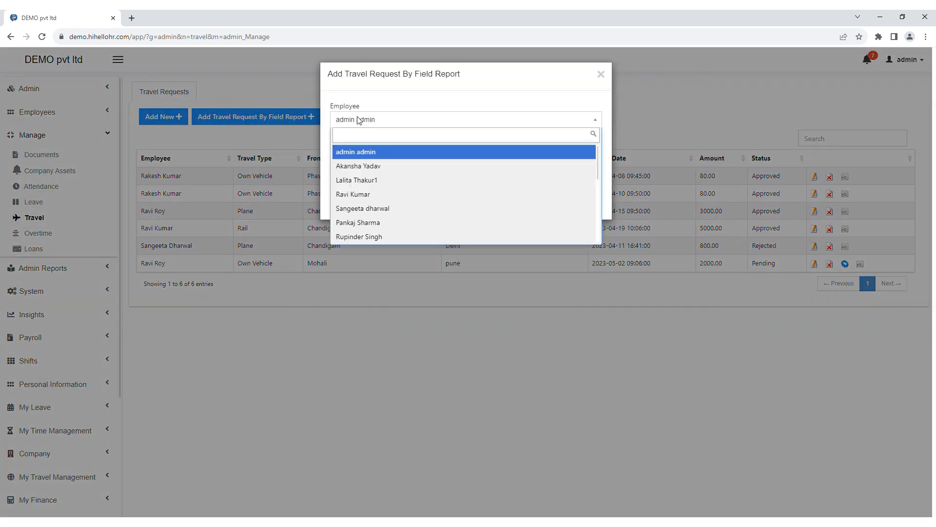
click(356, 166)
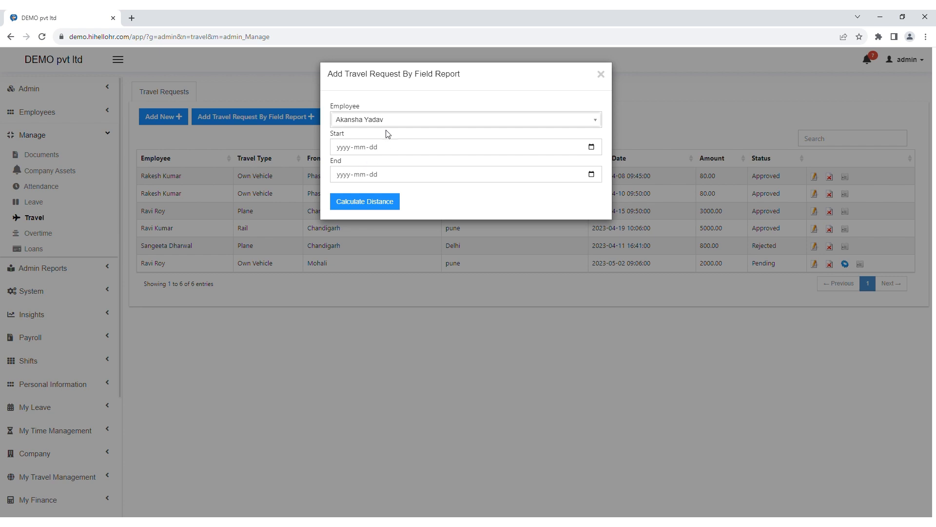
click(594, 150)
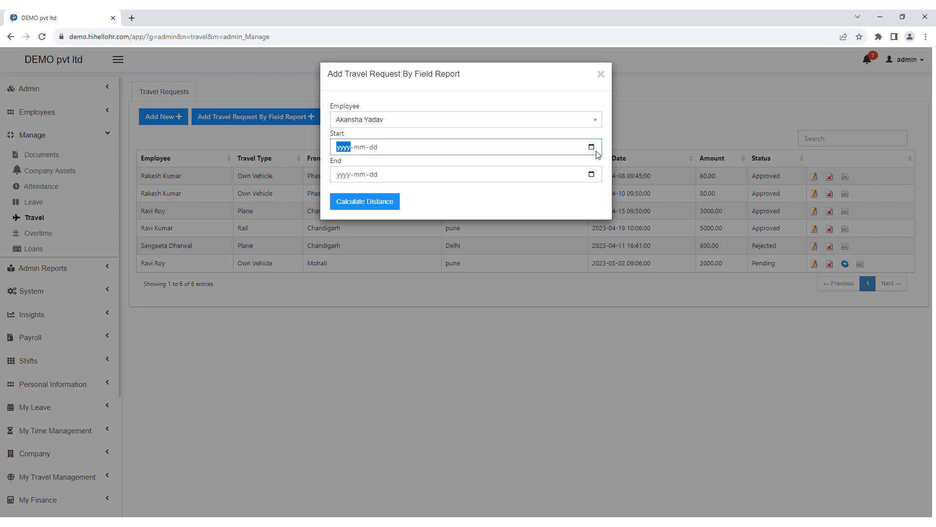
click(408, 199)
click(592, 176)
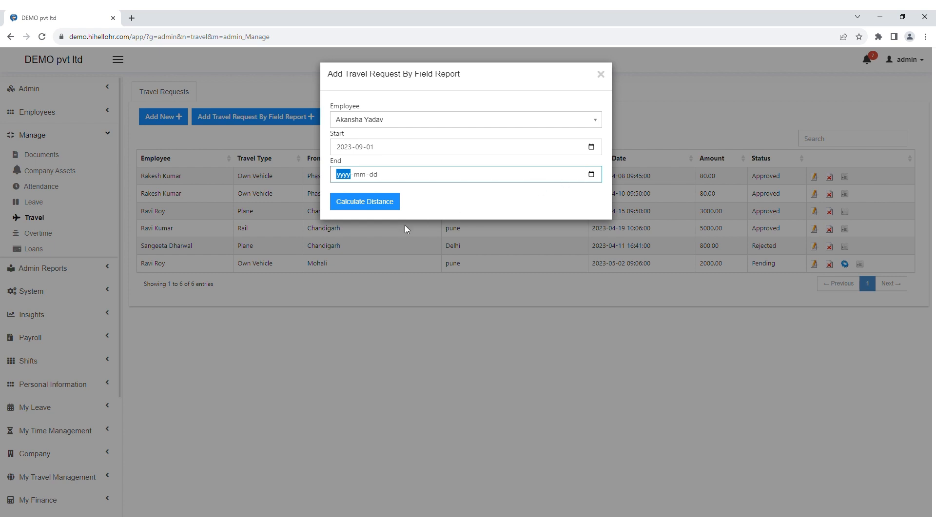
click(394, 265)
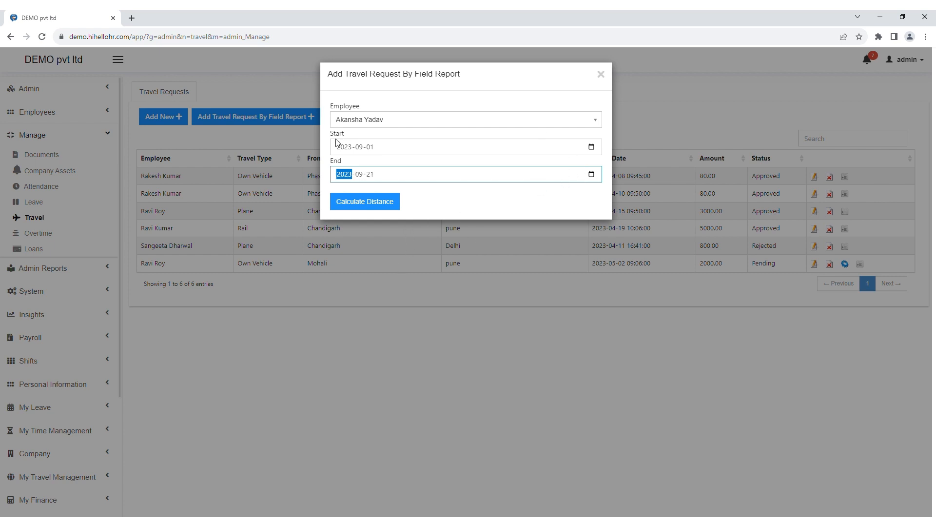
click(360, 209)
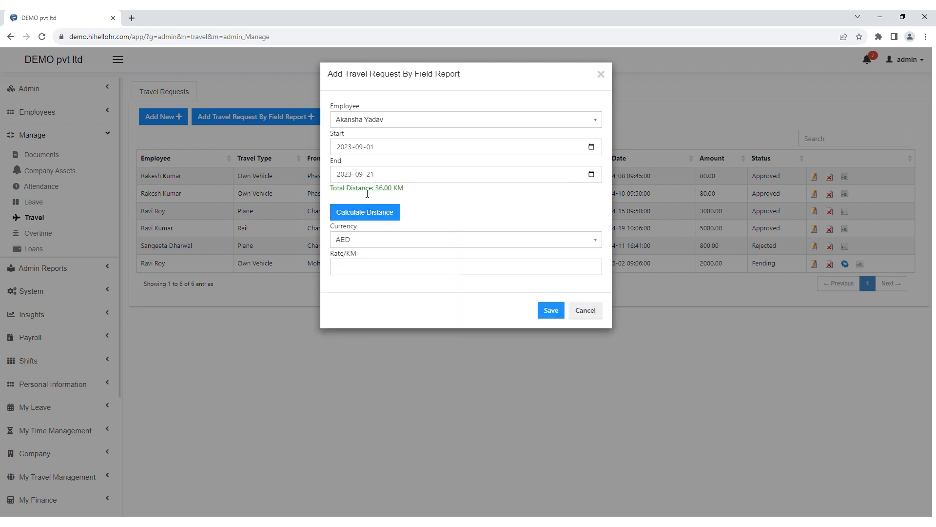
Step: Set currency INR and a rate of 3 per KM, then save the request
click(350, 246)
text(inr)
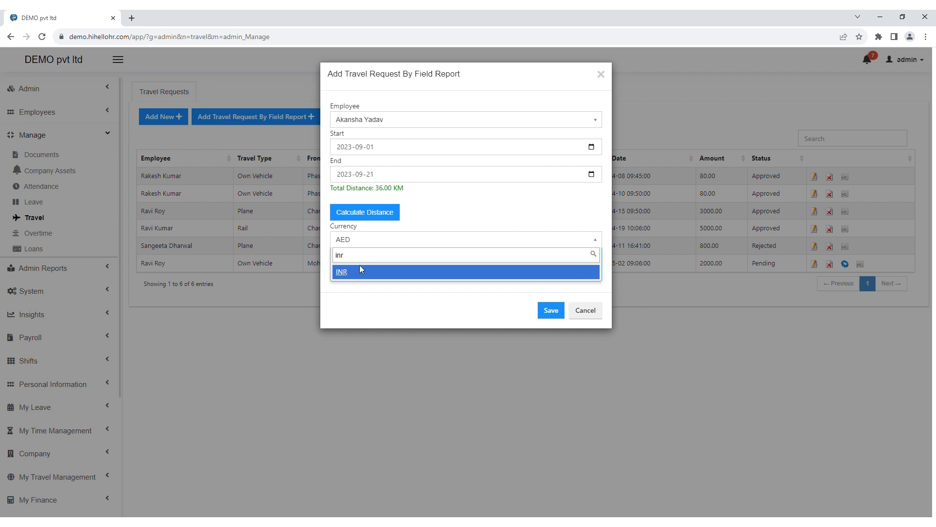
click(360, 265)
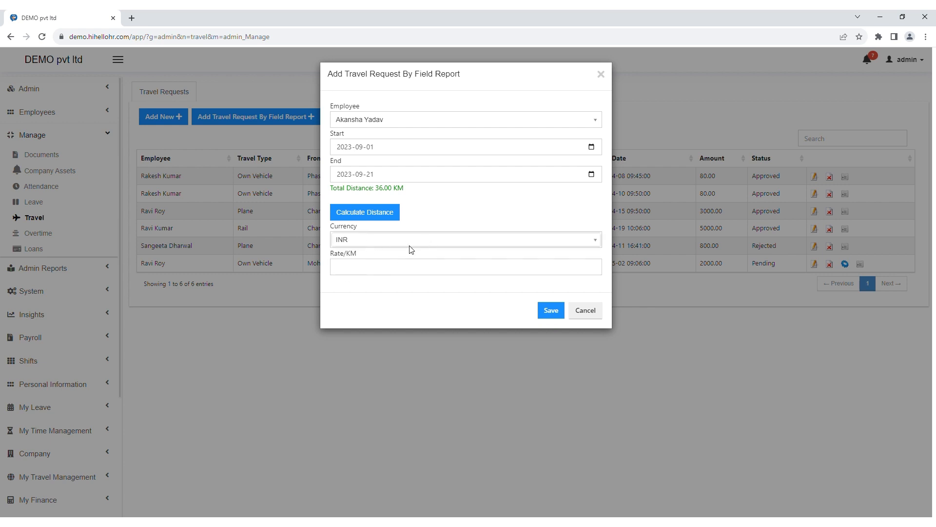
click(371, 274)
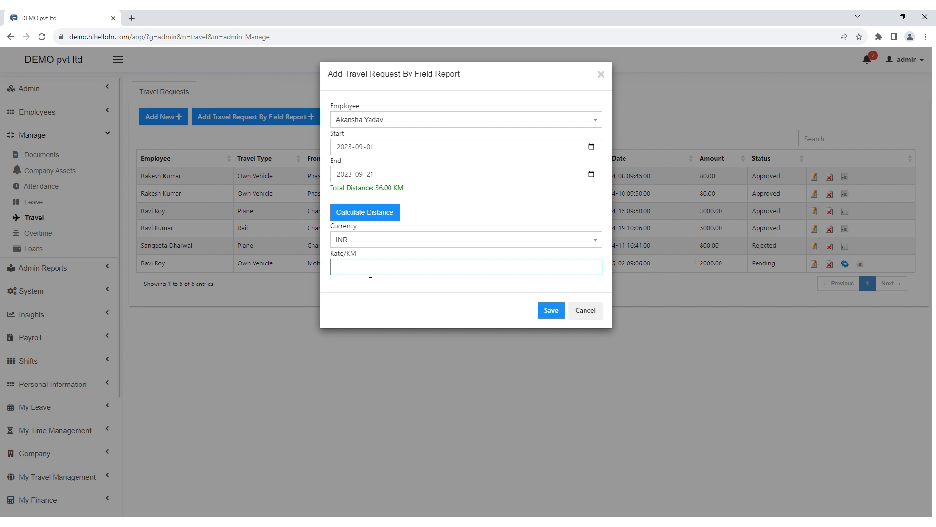
text(3)
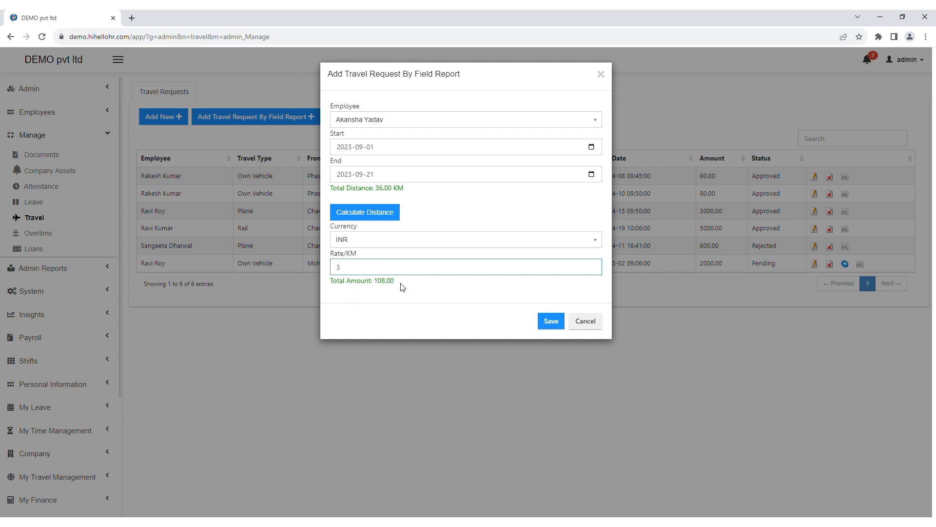
click(553, 322)
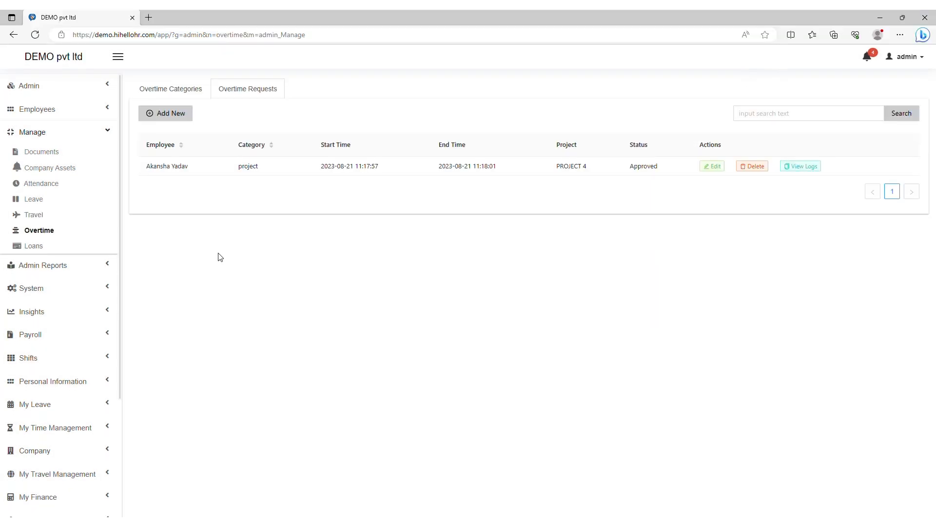
Step: Add a loan type named DEMO with details DEMO and save it
click(52, 244)
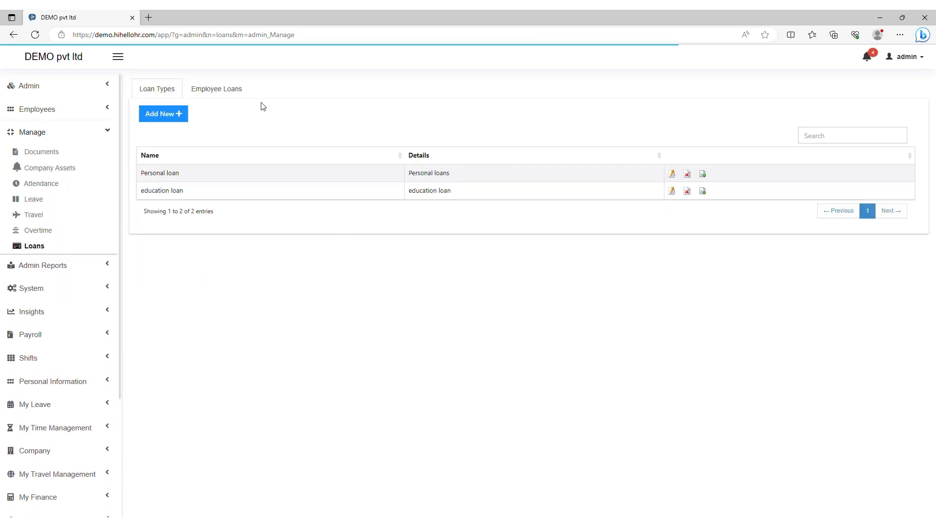
click(163, 118)
click(371, 129)
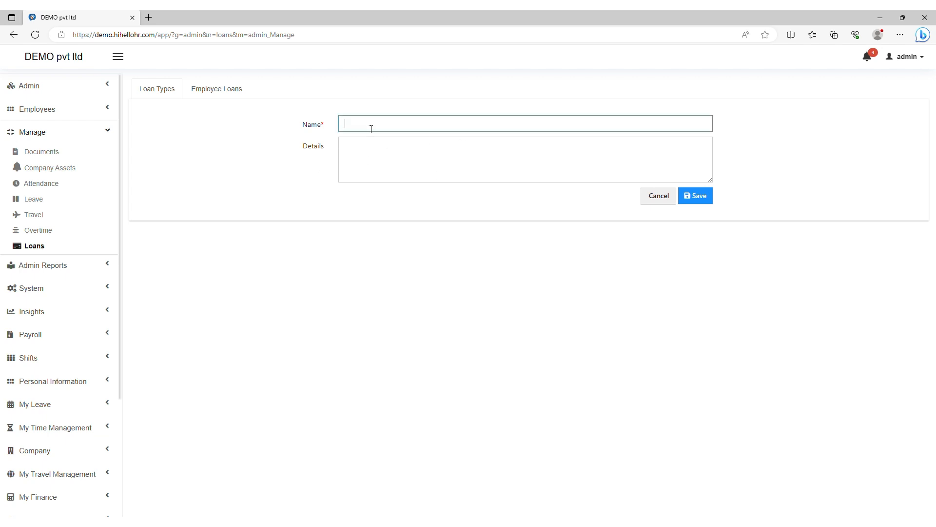
text(DEMO)
drag(390, 133, 342, 131)
key(ctrl+c)
click(374, 150)
key(ctrl+v)
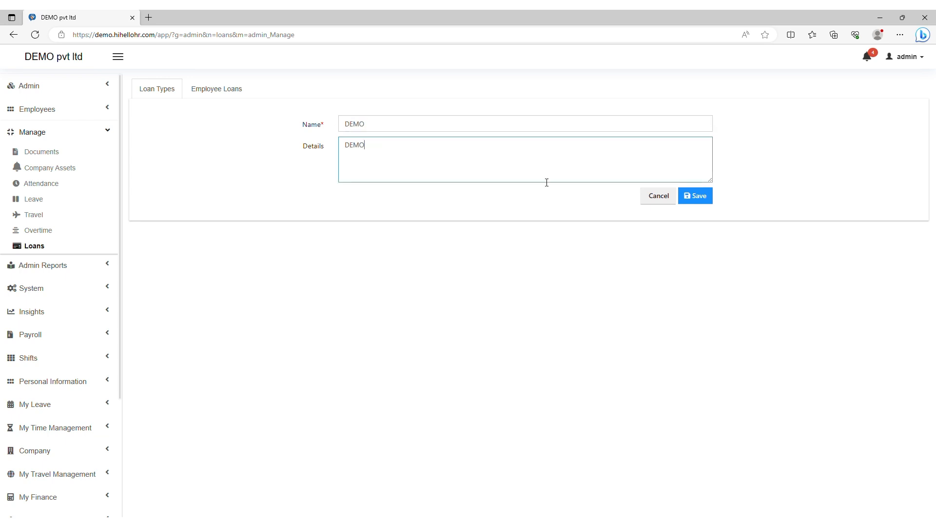
click(701, 200)
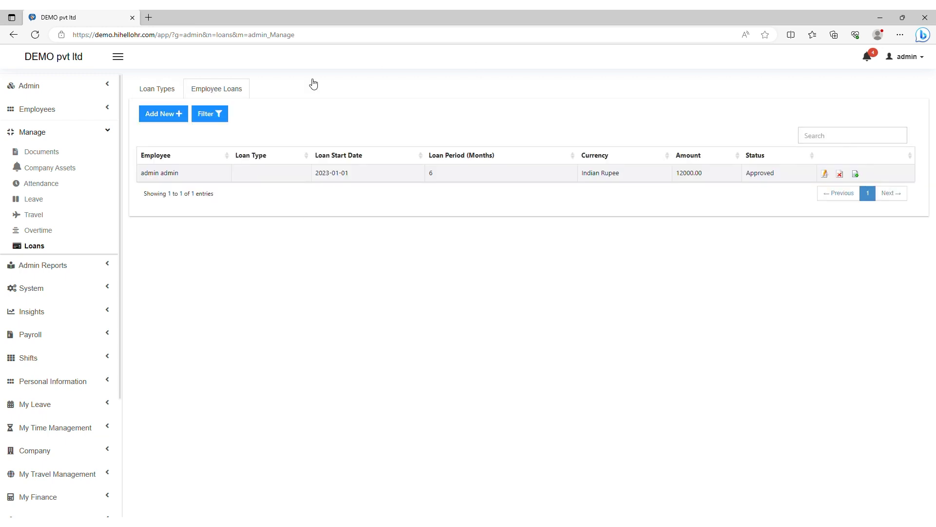
Step: Start an education loan for an employee with start date 2023-08-01
click(160, 121)
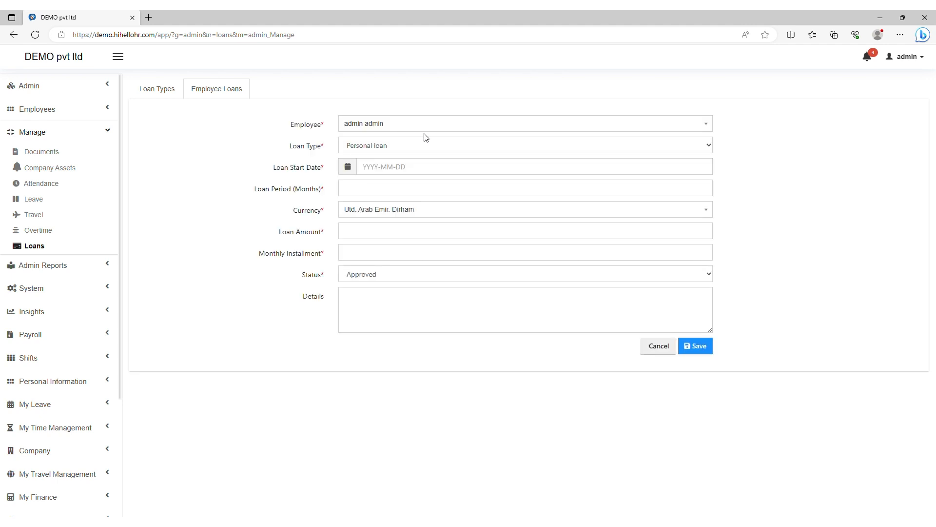
click(400, 128)
click(365, 182)
key(Tab)
key(Down)
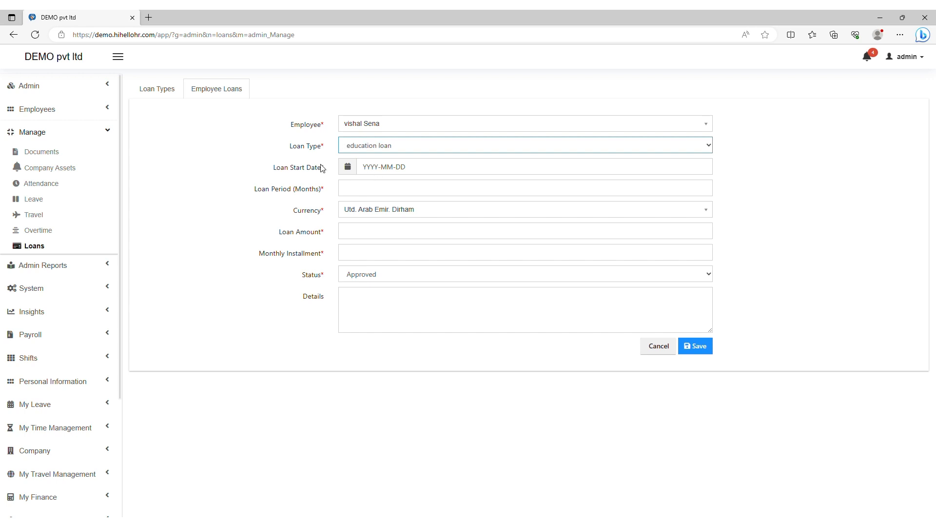
click(344, 171)
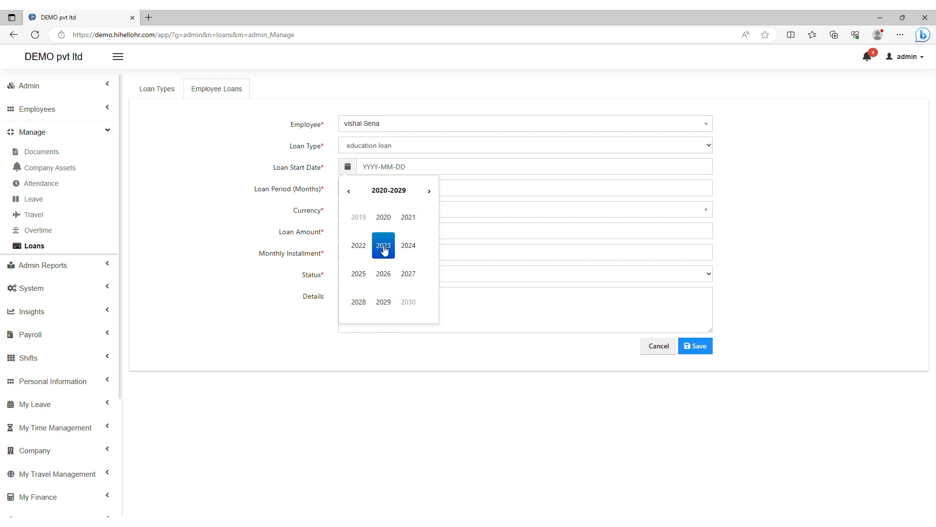
click(383, 245)
click(270, 189)
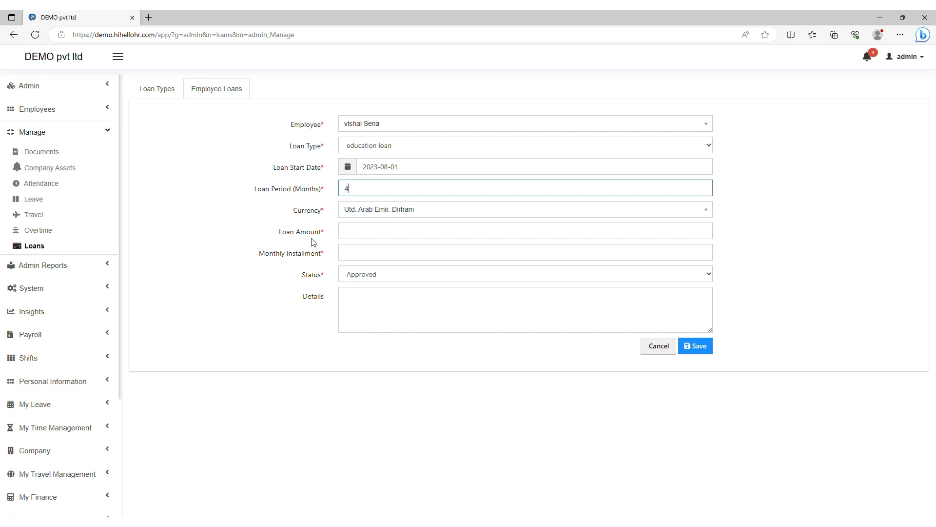
Step: Enter loan amount 20000 with a 5000 monthly installment and save the loan
click(350, 234)
text(20000)
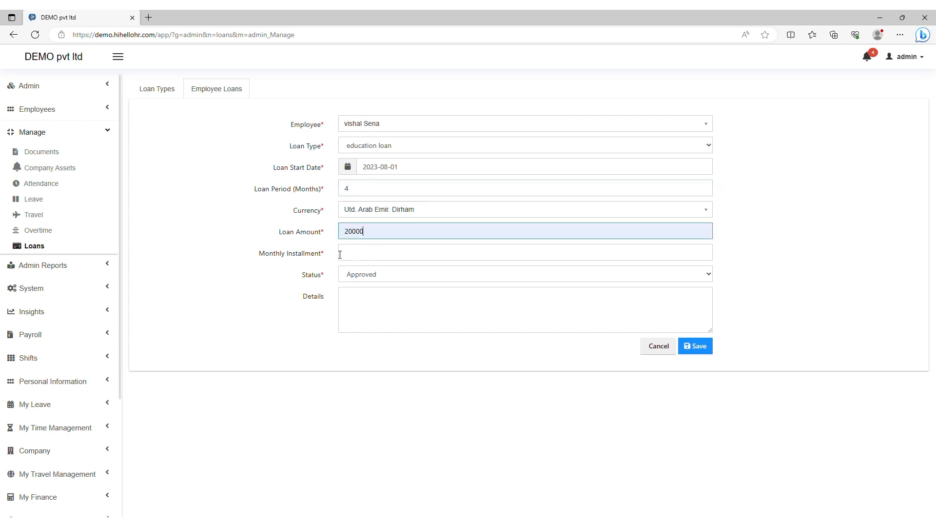
click(359, 259)
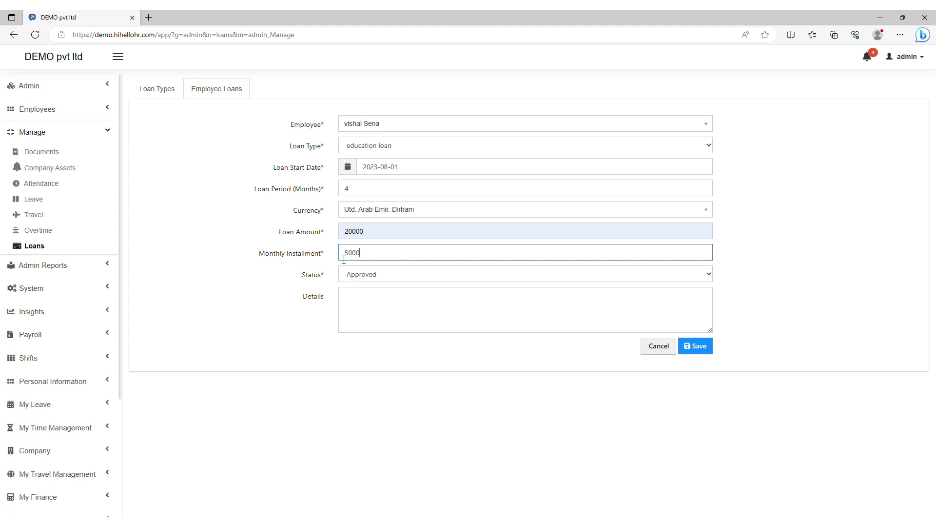
key(Tab)
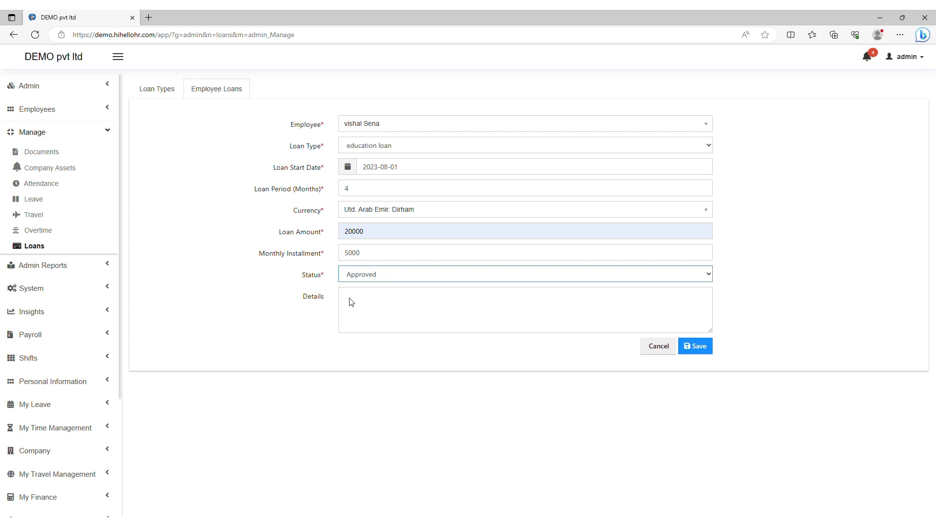
click(391, 309)
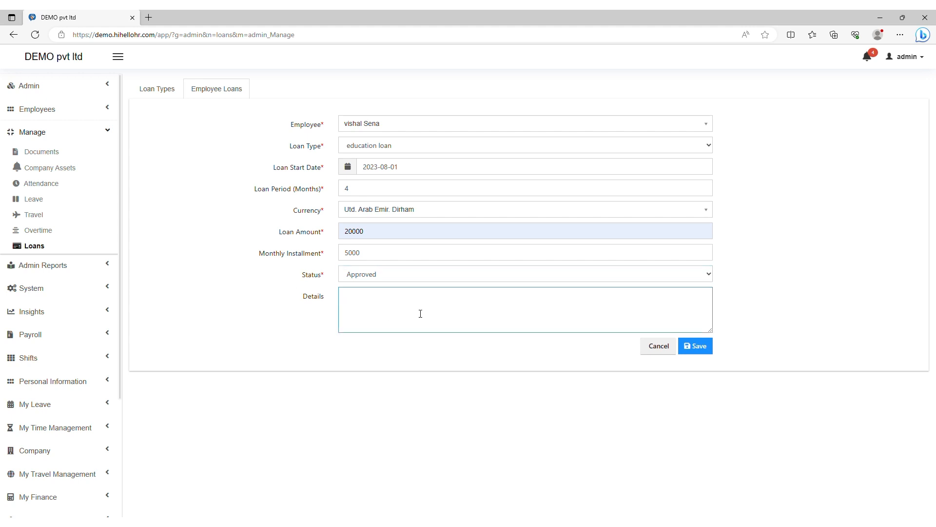
click(703, 347)
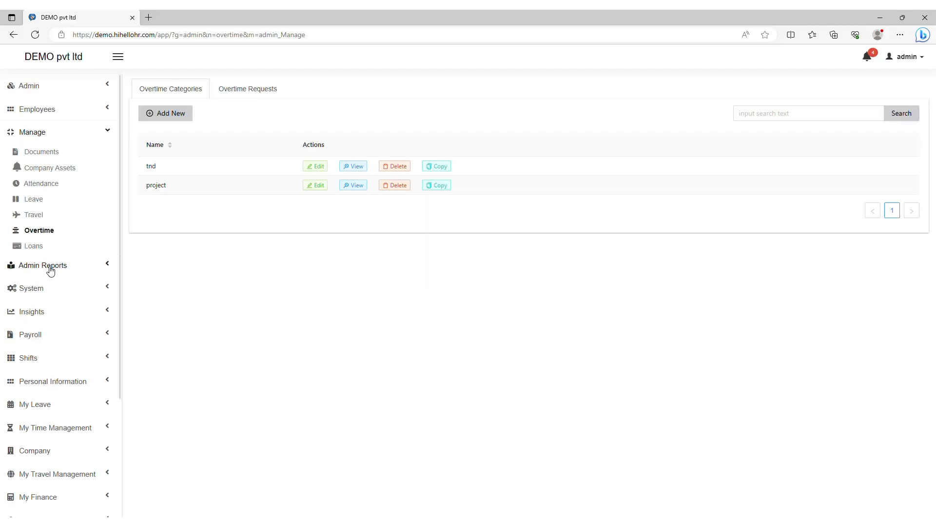
Step: Open the Admin Reports list and the Employee Attendance Report download form
click(50, 268)
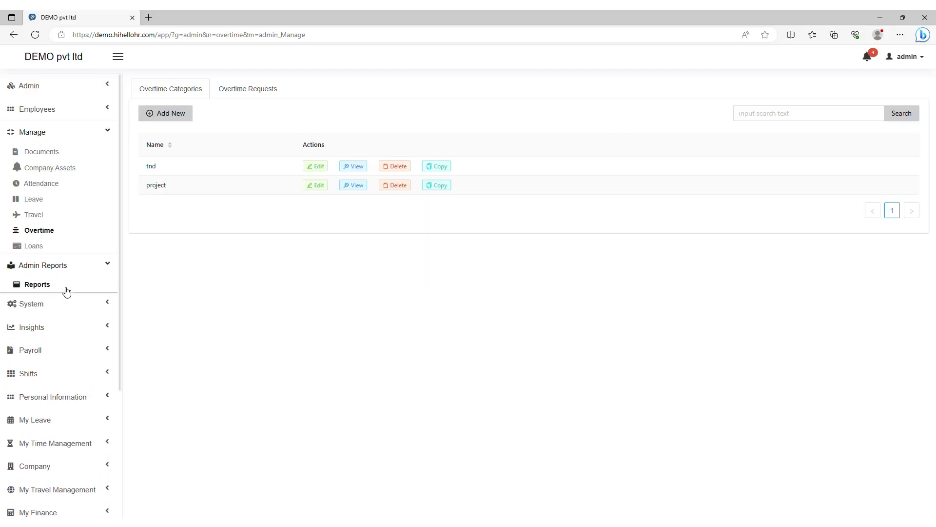
click(37, 289)
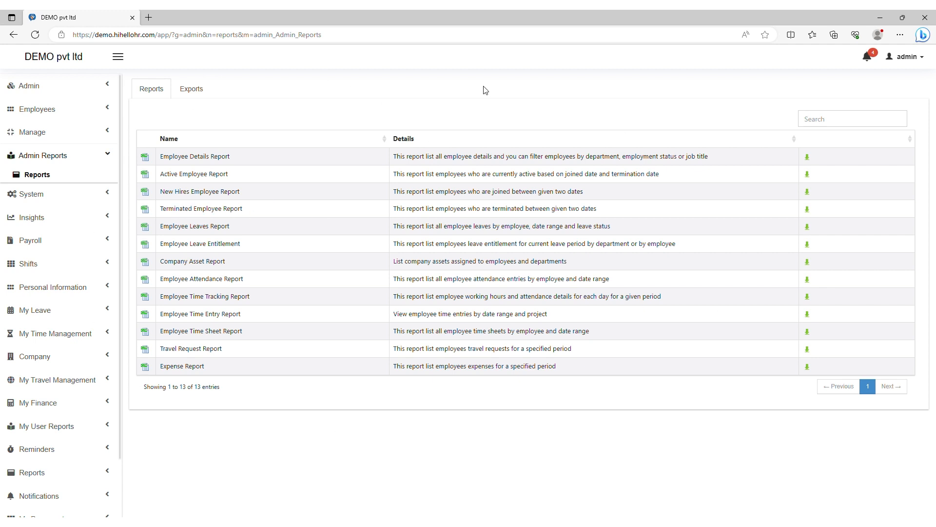
click(808, 281)
Step: Search for and select the employee for the attendance report
click(353, 149)
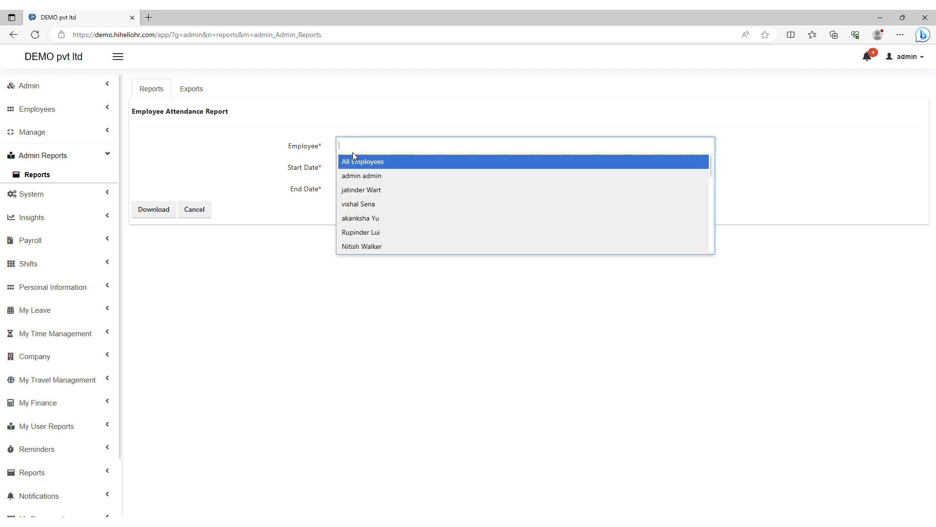
text(rakesjh)
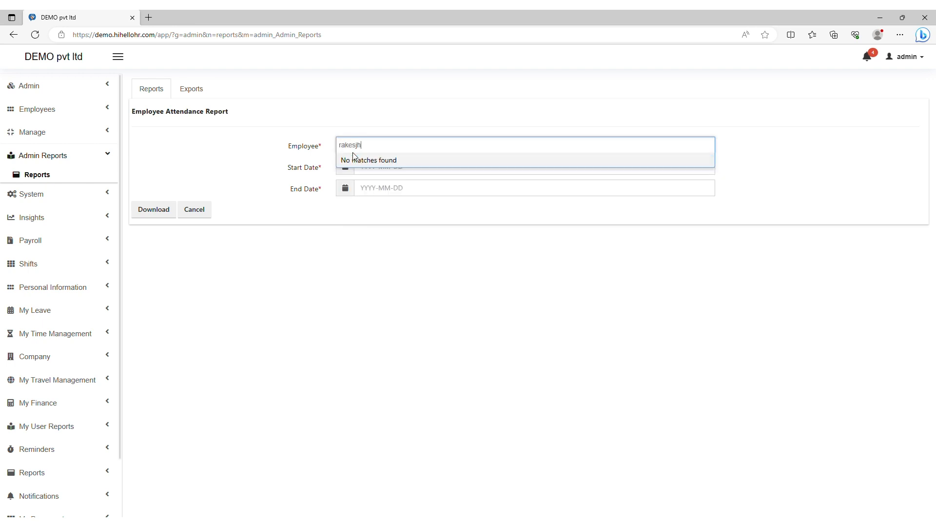
key(BackSpace)
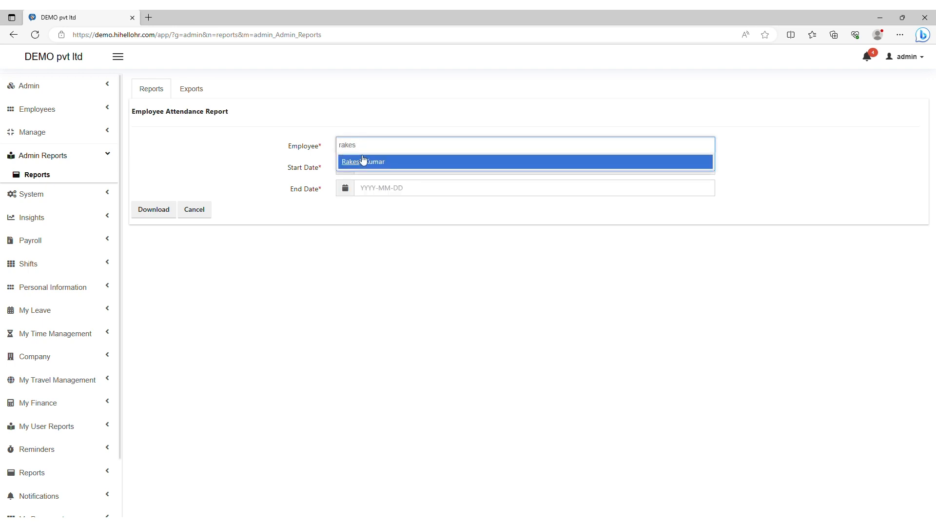
click(363, 161)
Step: Set the report range to 2023-06-01 through 2023-06-30 and download it
click(345, 168)
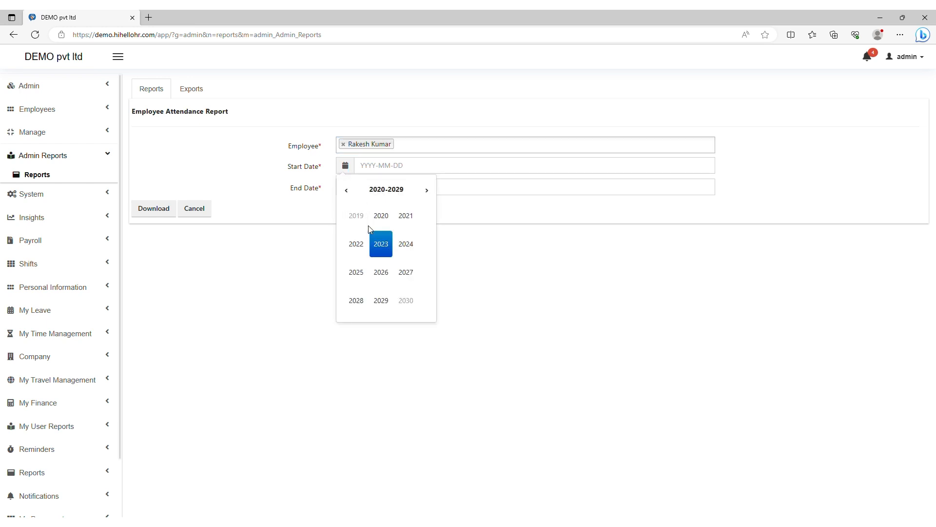
click(381, 242)
click(406, 244)
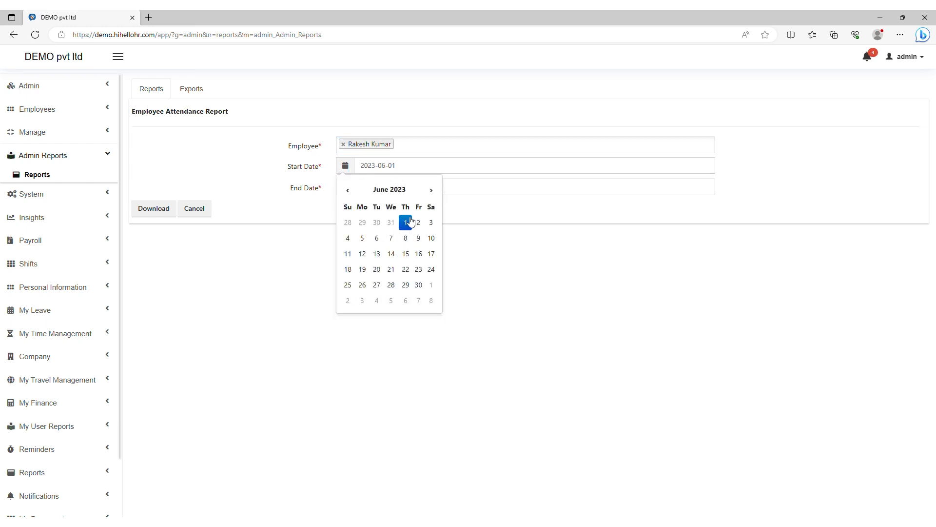
click(346, 188)
click(389, 277)
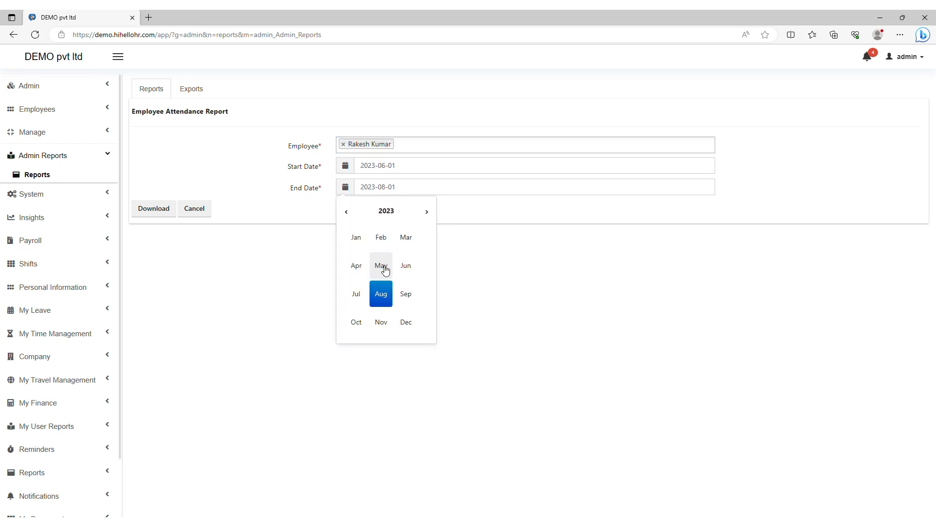
click(389, 192)
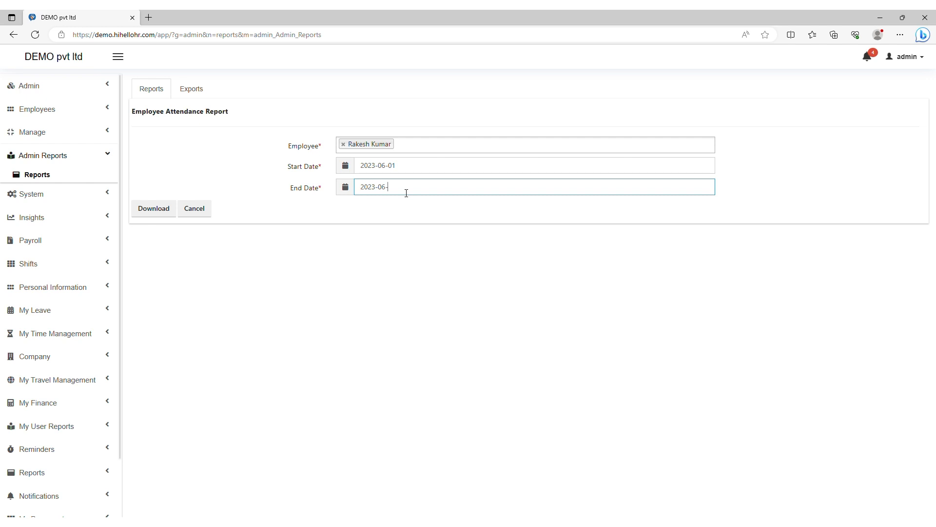
text(0)
click(145, 212)
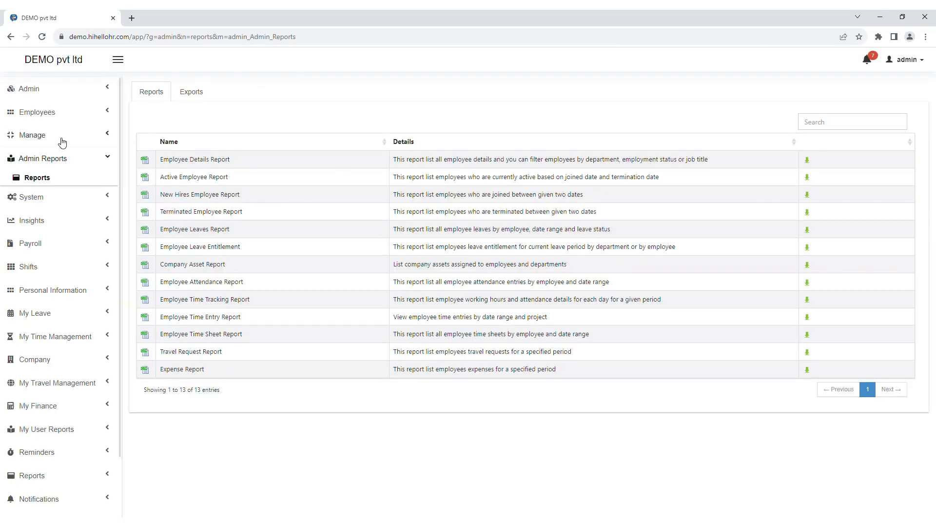
Step: In System Settings, save Send birthday email to employee as Yes, then view System Users
click(45, 200)
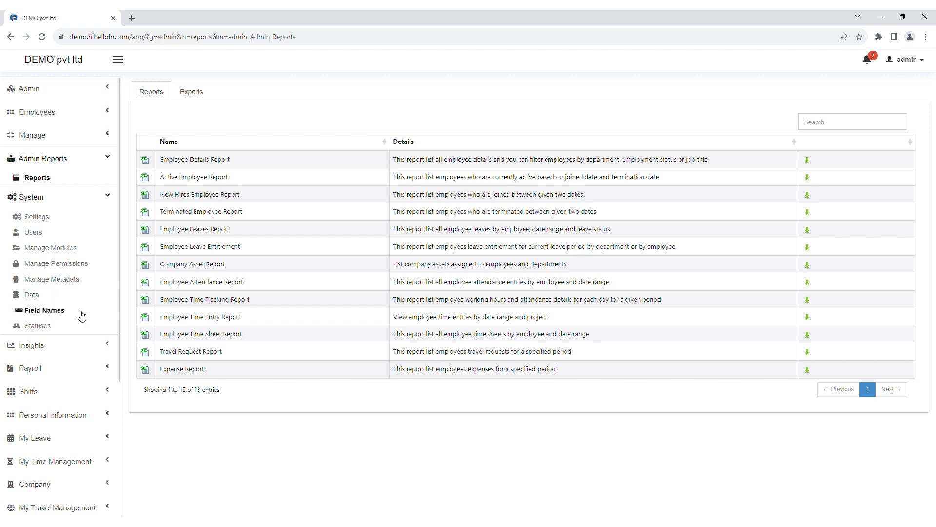
click(45, 219)
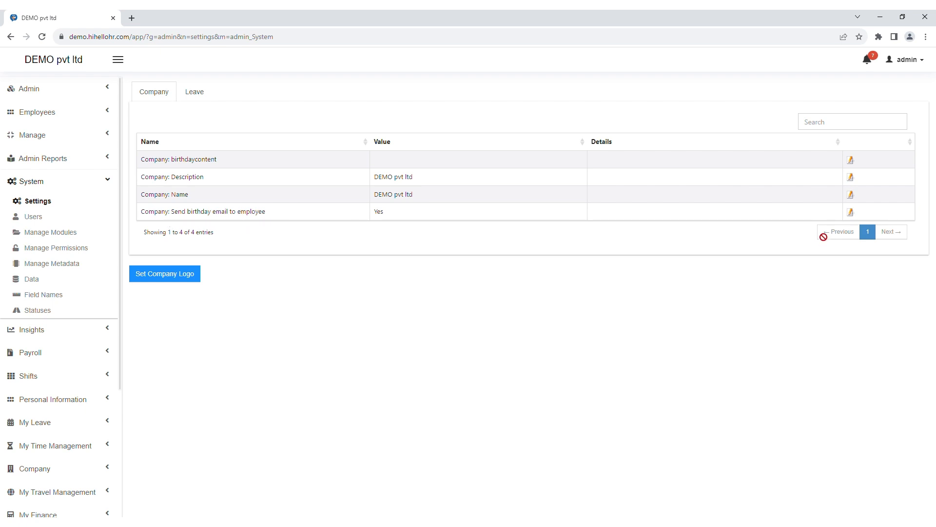
click(851, 211)
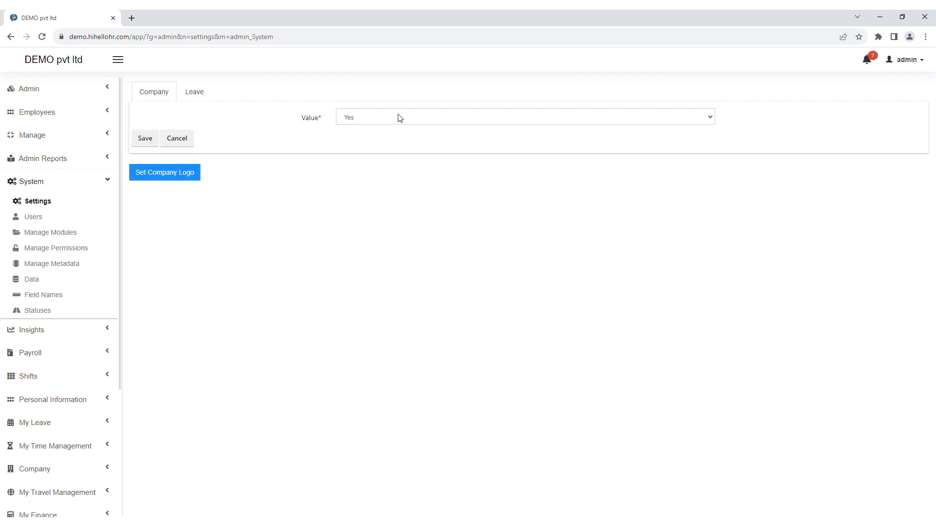
click(143, 140)
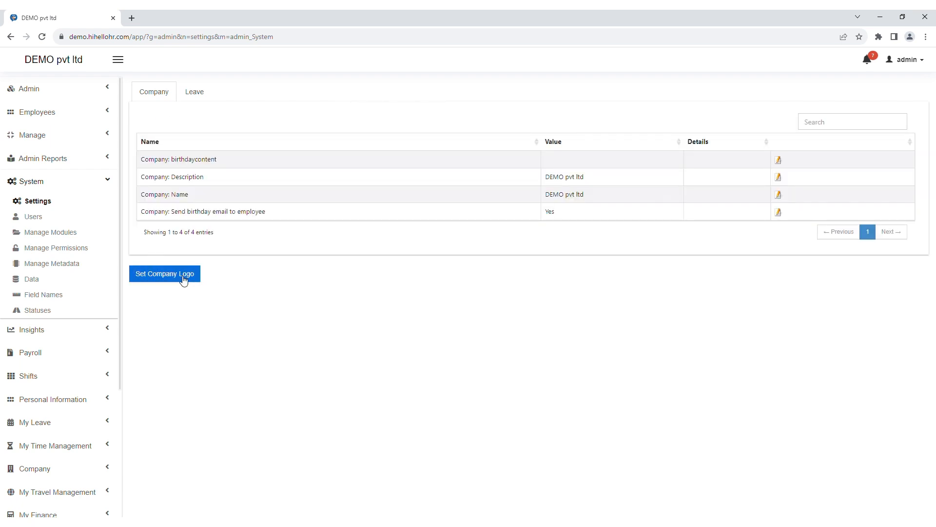
click(45, 218)
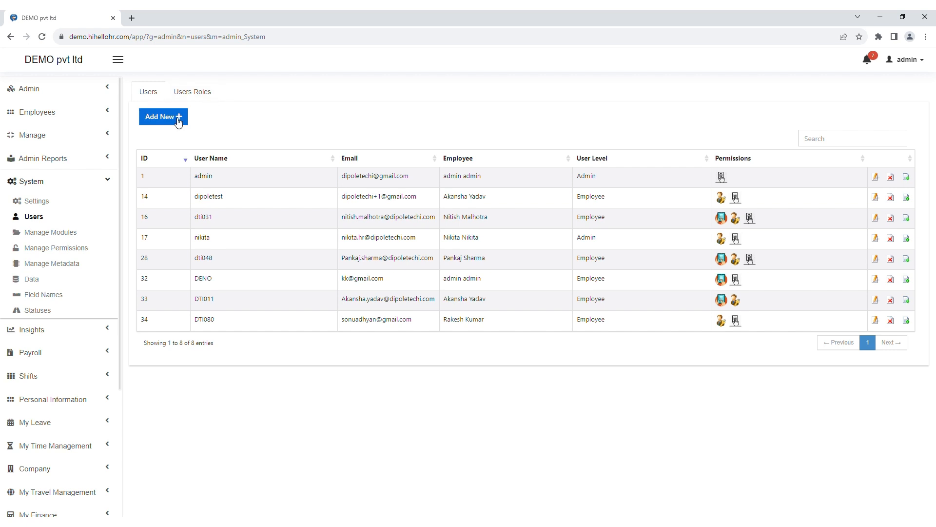
Step: Edit the admin user account, reviewing its name, e-mail, linked 'admin admin' employee and user level
click(876, 177)
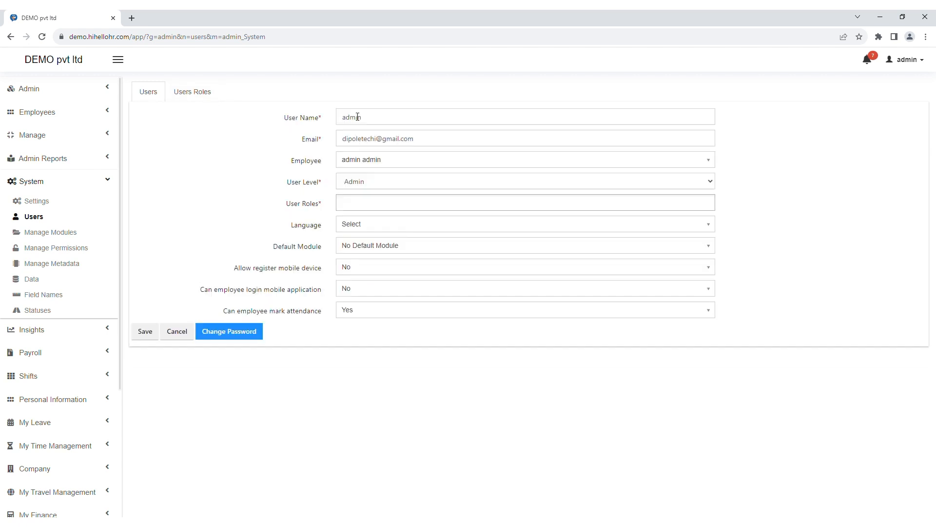
click(366, 120)
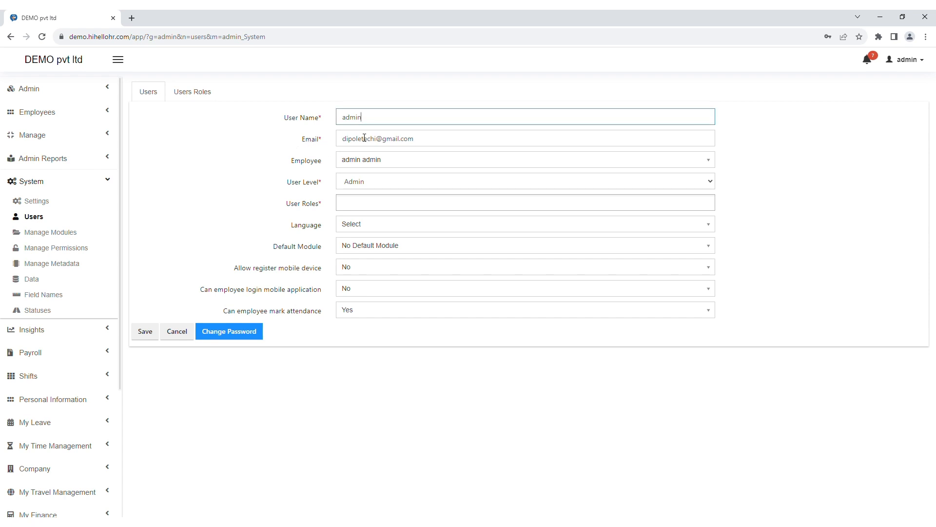
drag(420, 146, 337, 146)
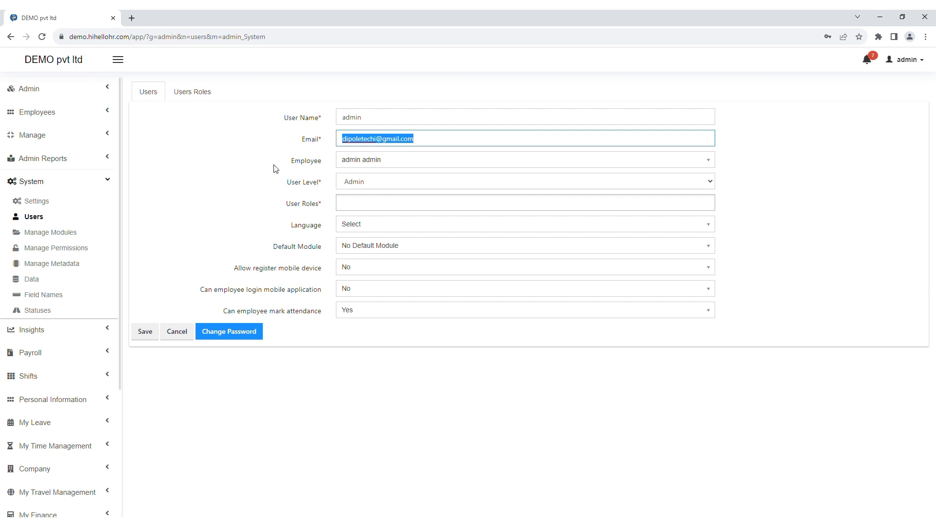
click(383, 160)
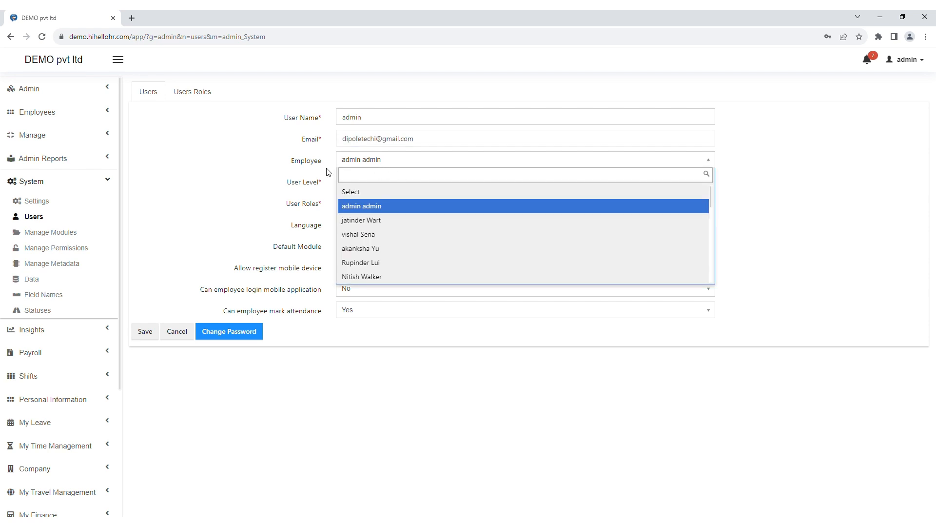
click(370, 206)
click(366, 187)
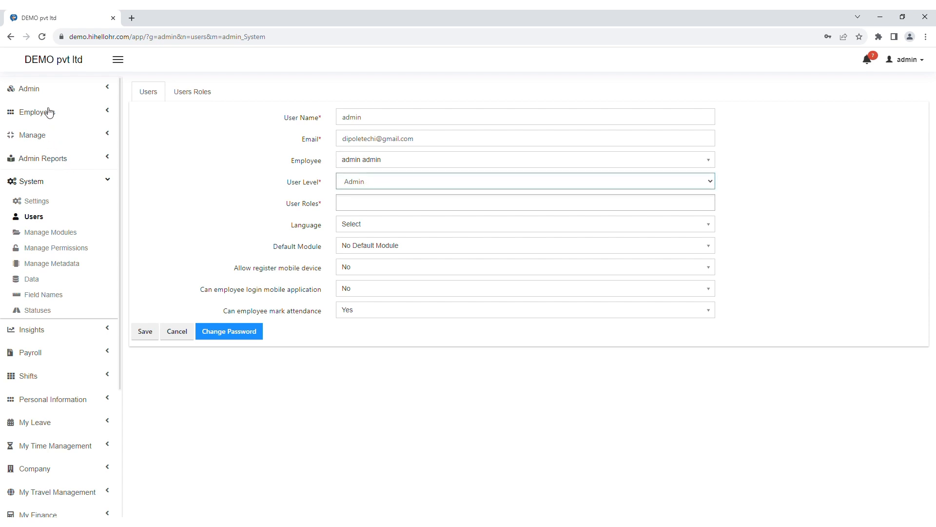
scroll(48, 114, down, 3)
scroll(48, 131, up, 3)
scroll(54, 98, down, 3)
scroll(59, 115, up, 3)
scroll(60, 117, down, 3)
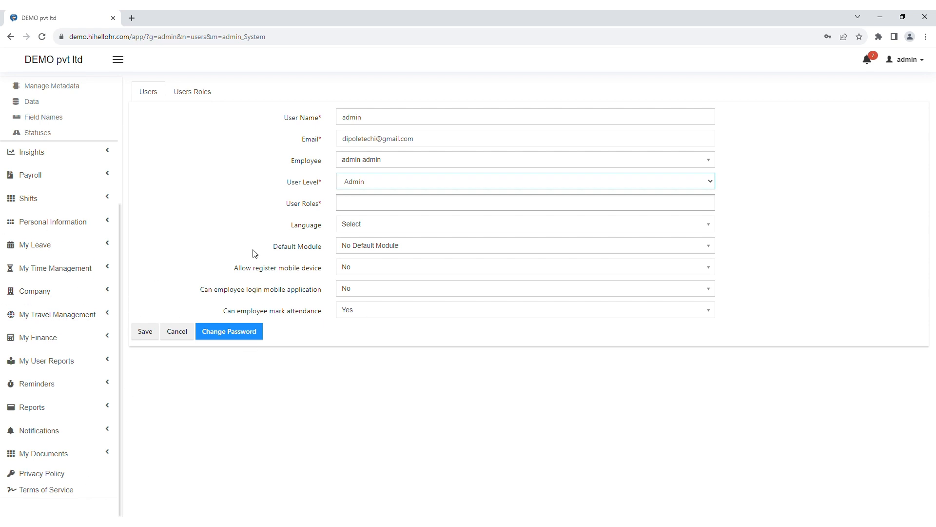
Step: Browse the User Roles, Language and Default Module options without changing them
click(352, 204)
click(235, 201)
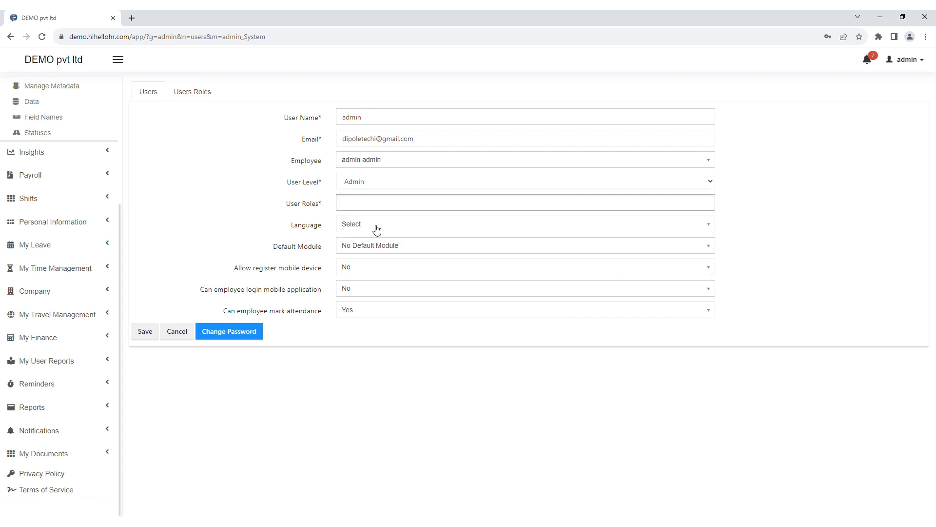
click(374, 225)
click(217, 225)
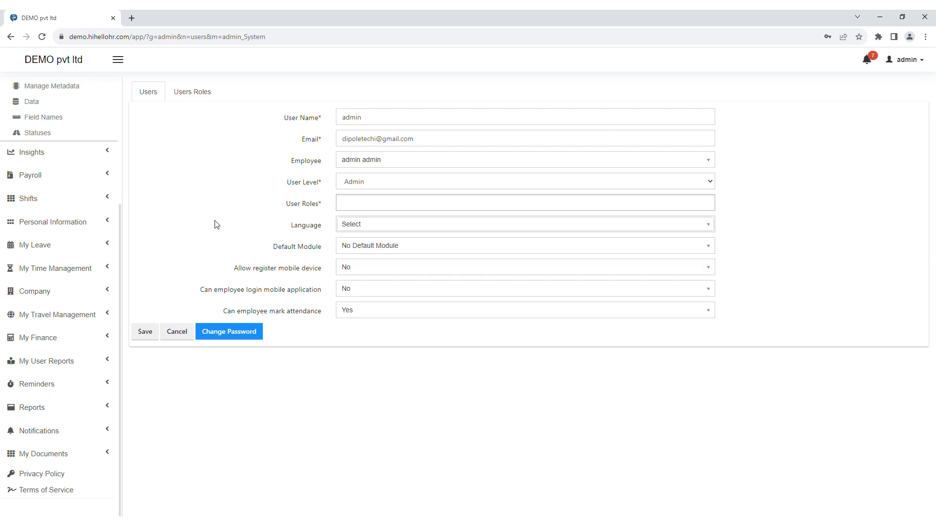
click(387, 246)
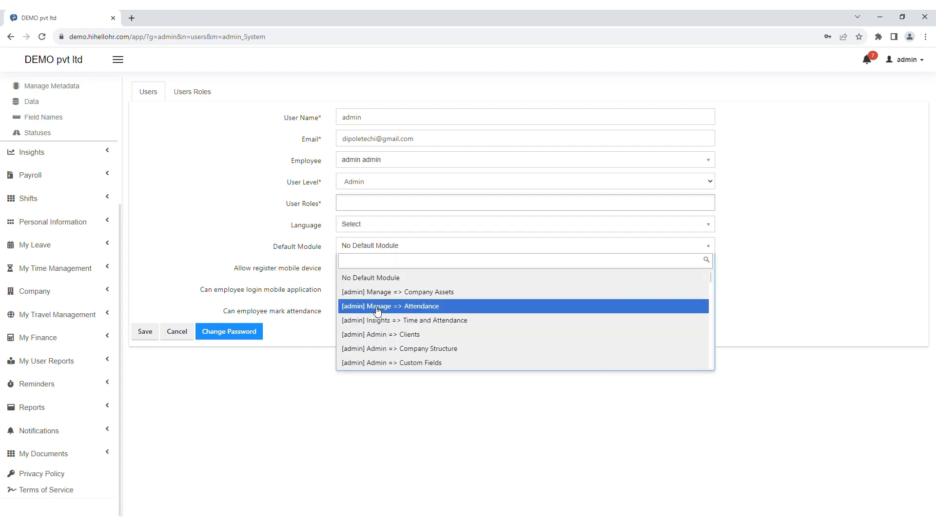
click(237, 242)
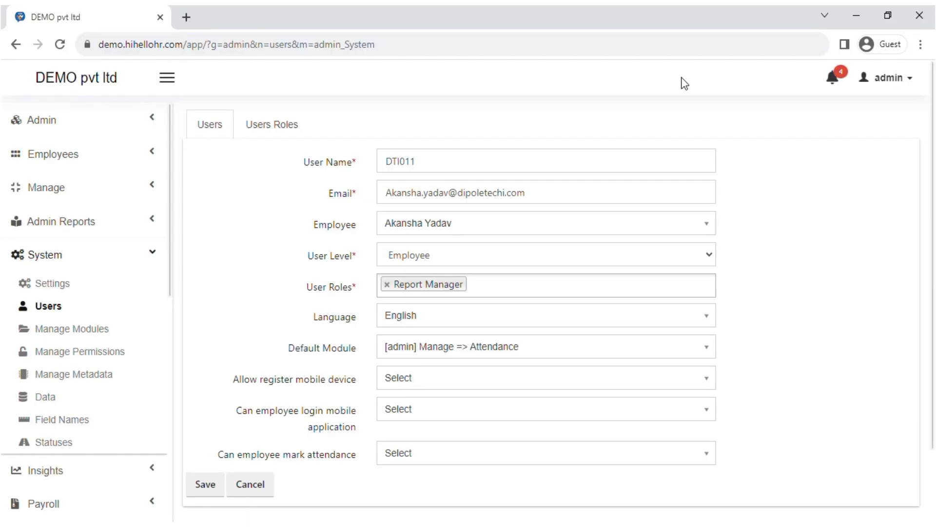
Step: Set Allow register mobile device and Can employee login mobile application to Yes
click(417, 388)
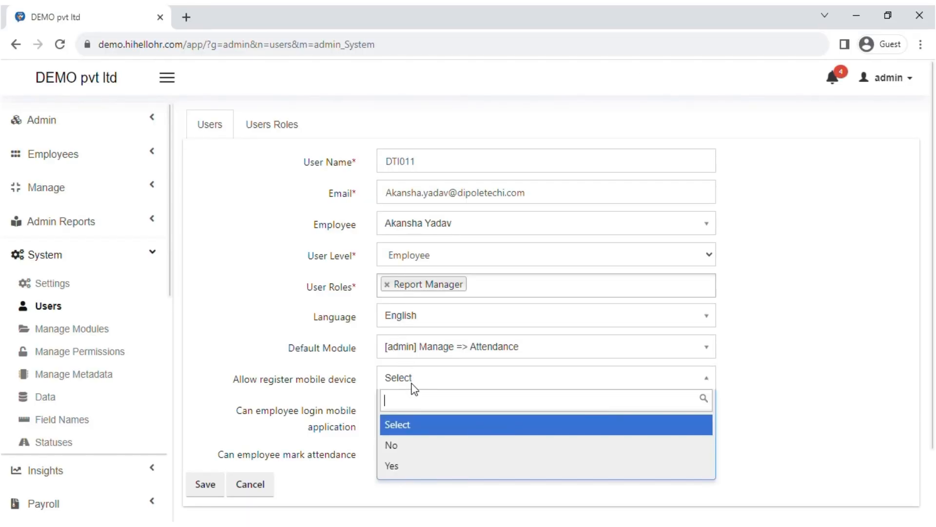
click(391, 468)
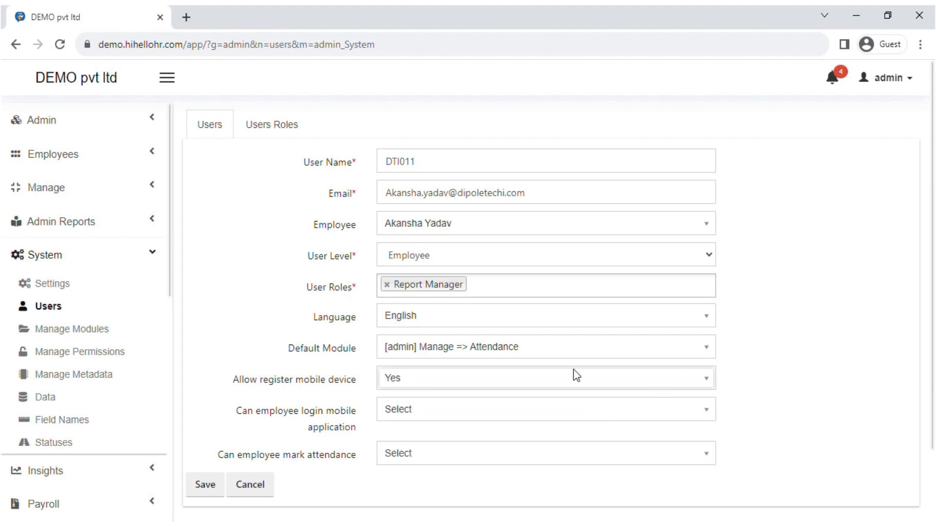
click(388, 385)
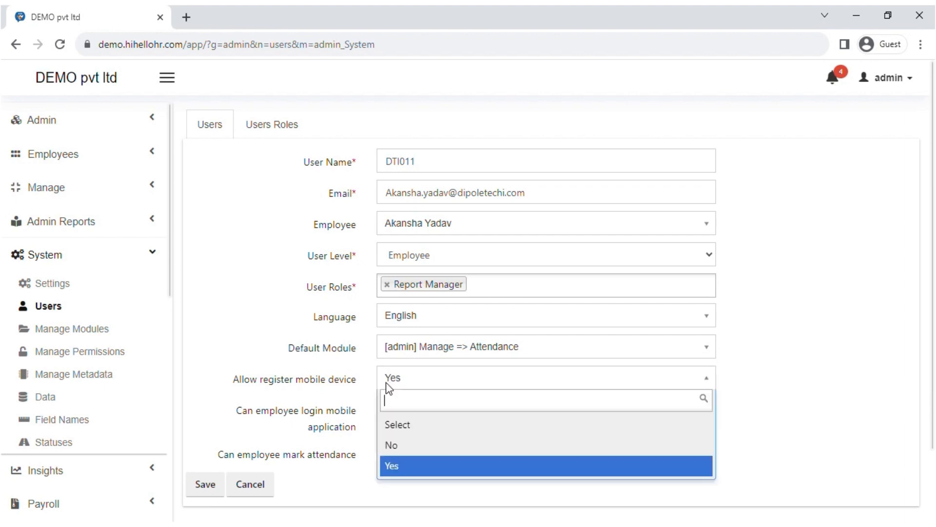
click(853, 241)
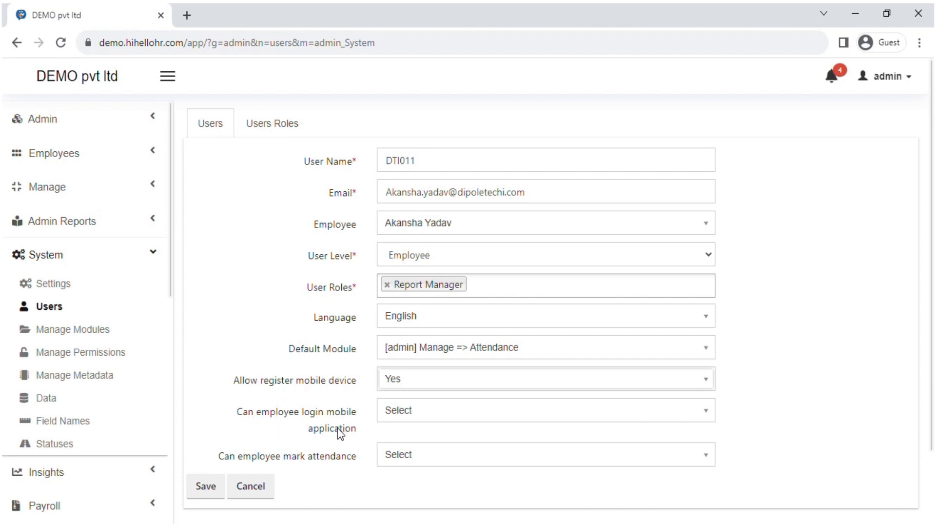
click(412, 422)
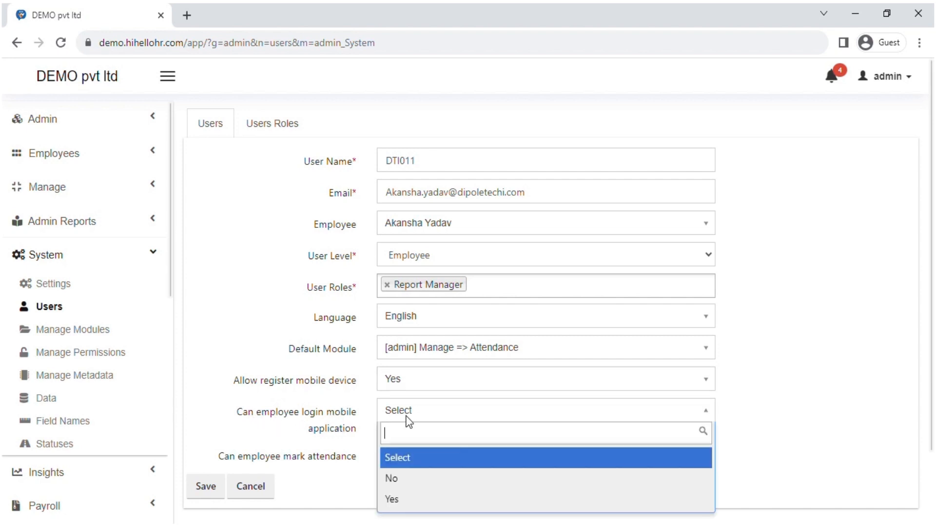
click(403, 499)
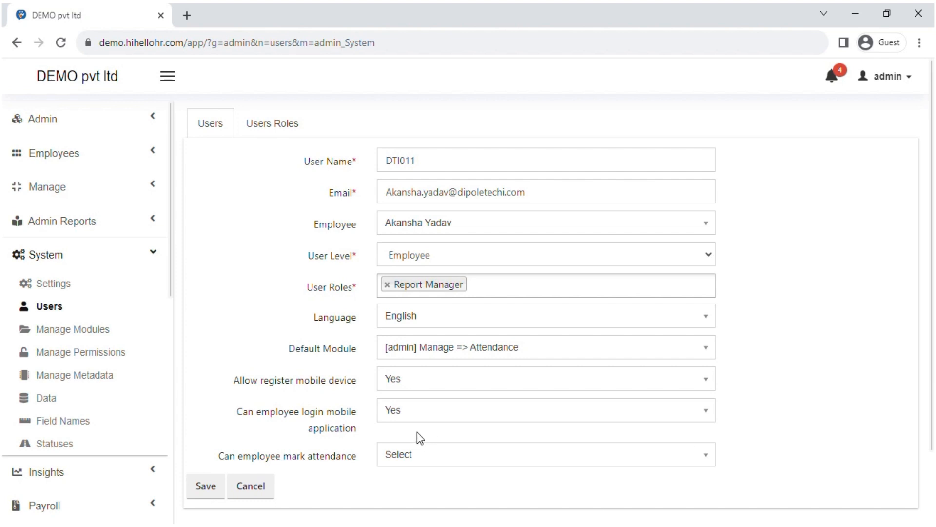
click(401, 415)
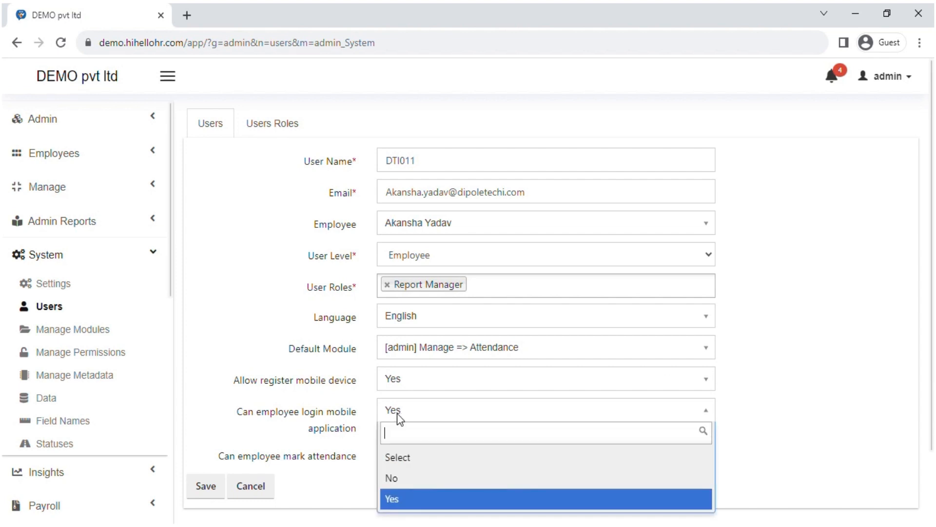
click(787, 318)
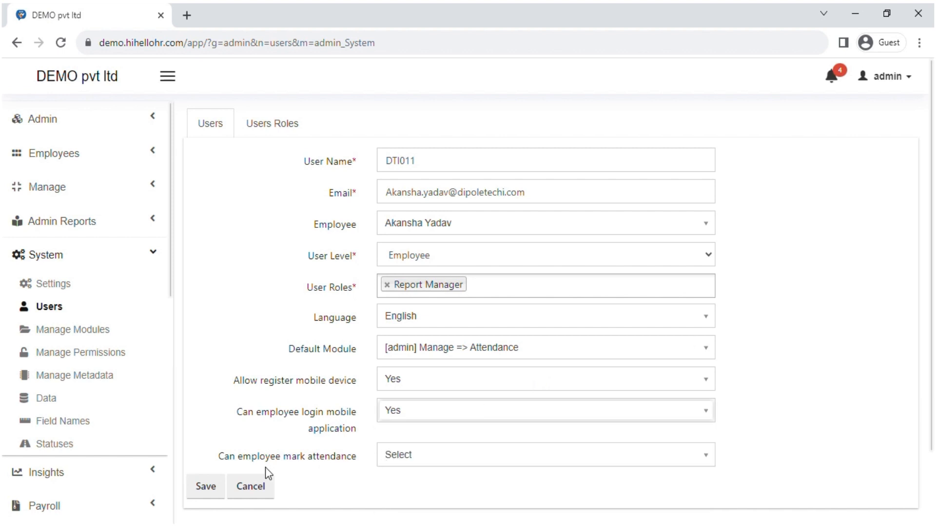
Step: Set attendance marking to No, save the new user, and dismiss the temporary-password notice
click(392, 458)
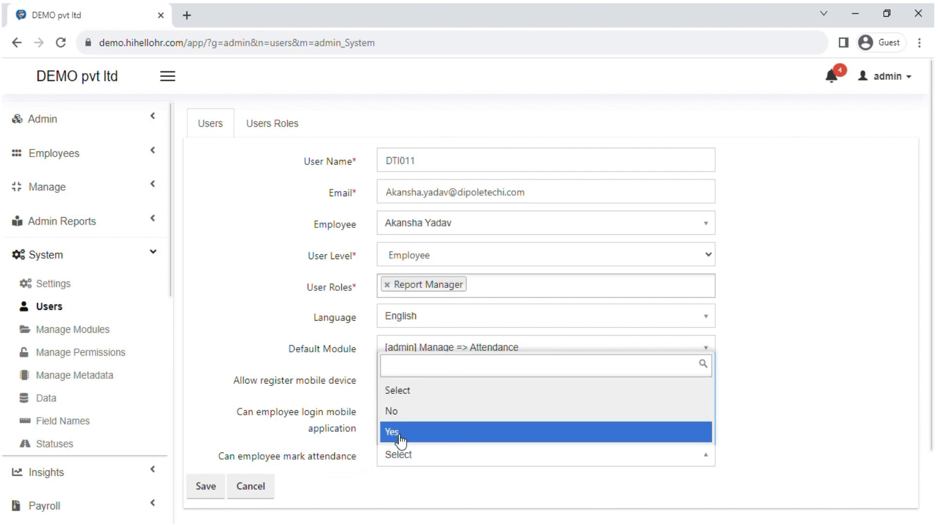
click(769, 340)
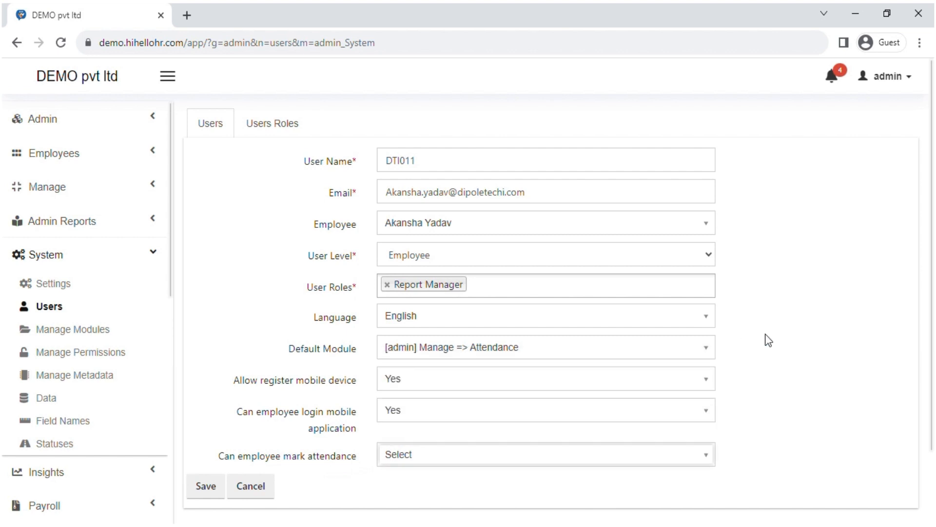
click(401, 459)
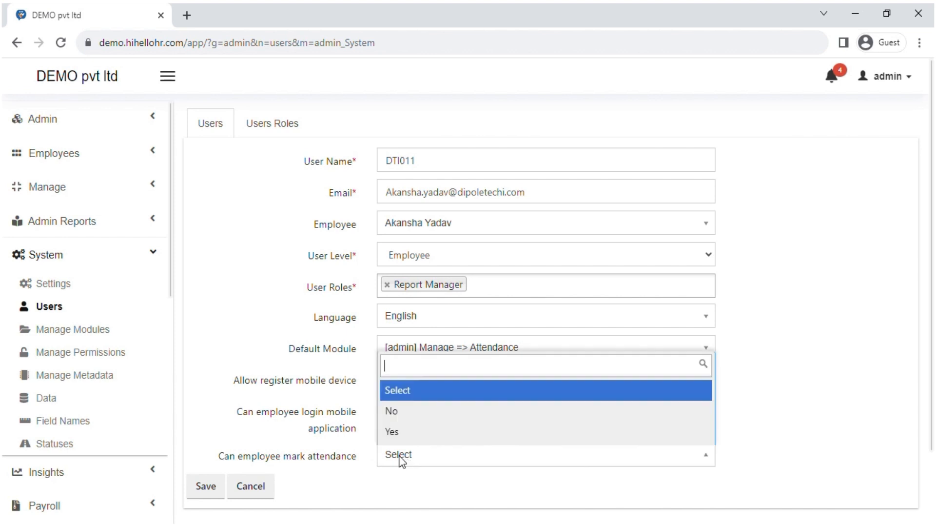
click(815, 312)
click(426, 461)
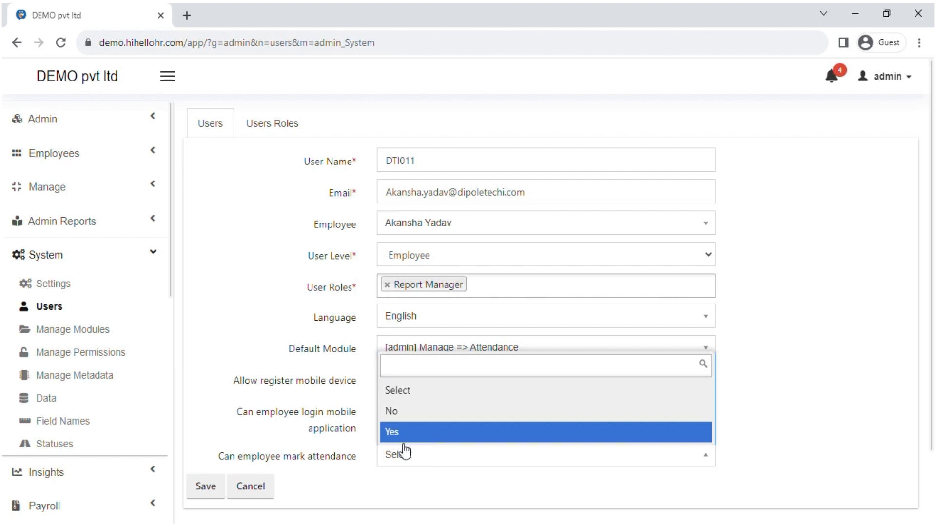
click(427, 415)
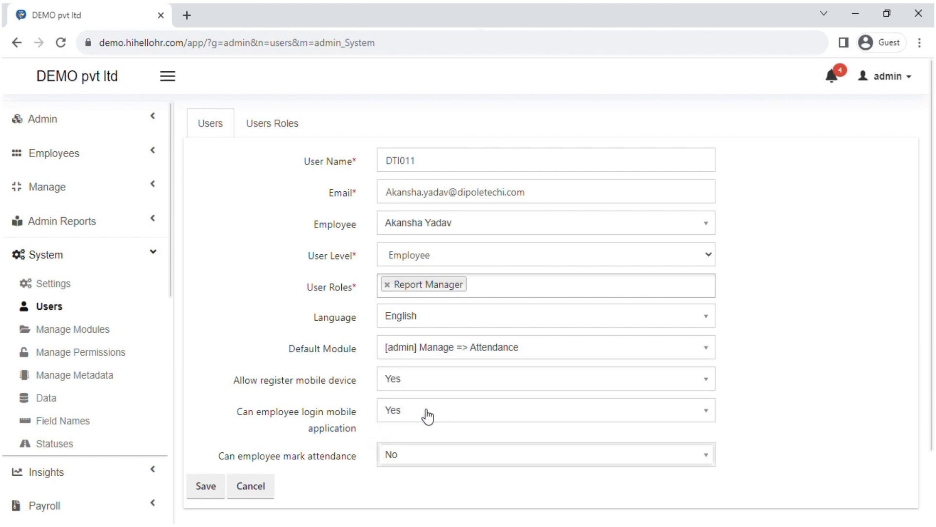
click(205, 487)
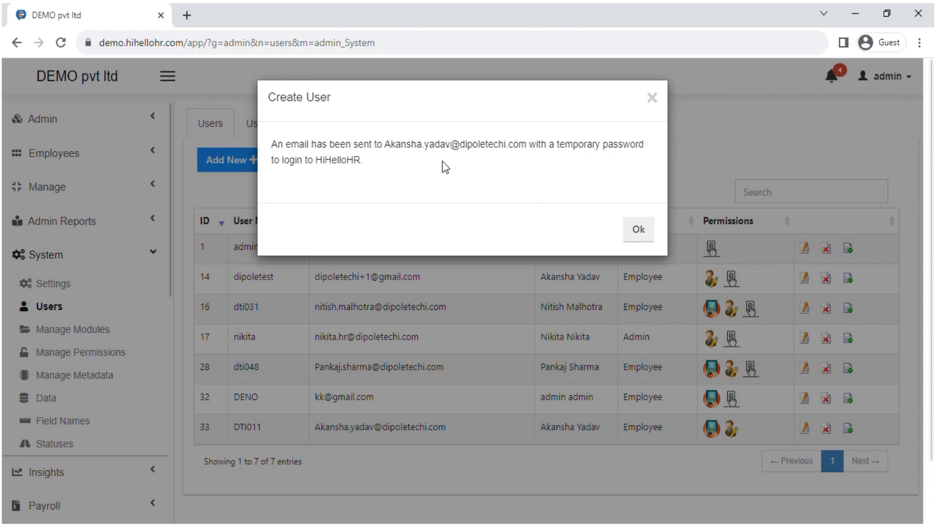
click(639, 238)
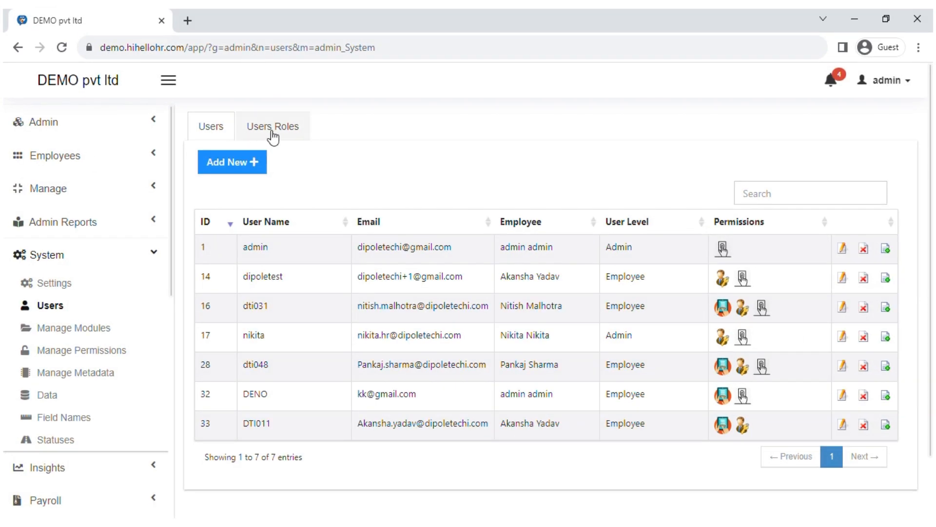
Step: On Users Roles, browse the new-role and Add permissions Table and Permissions lists, then cancel both
click(271, 135)
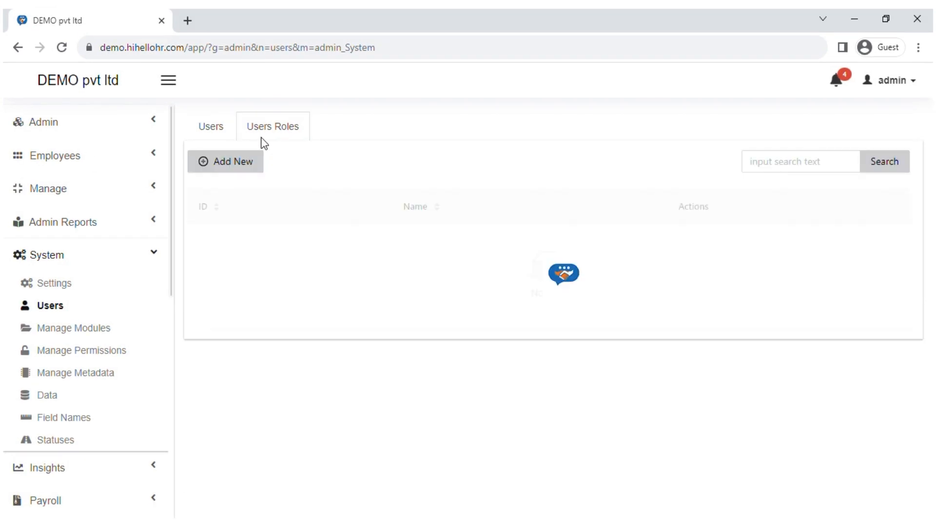
click(235, 162)
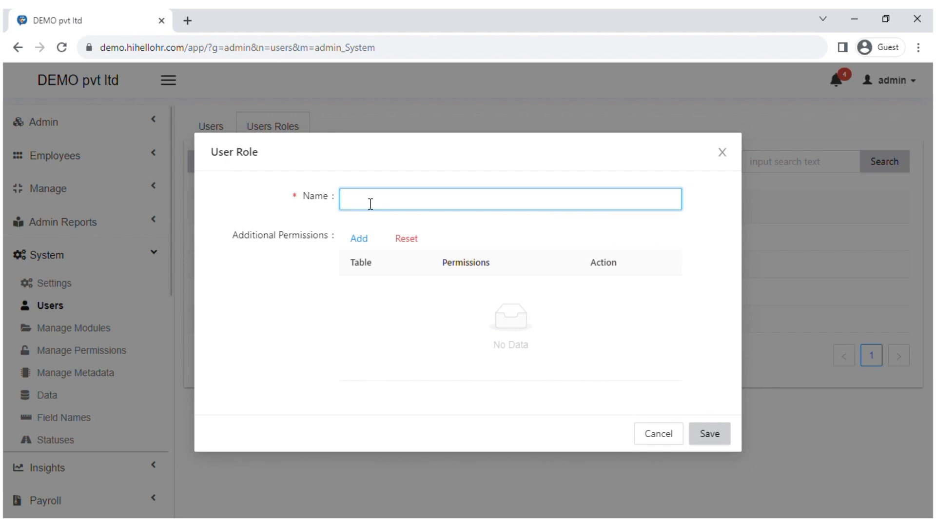
click(367, 241)
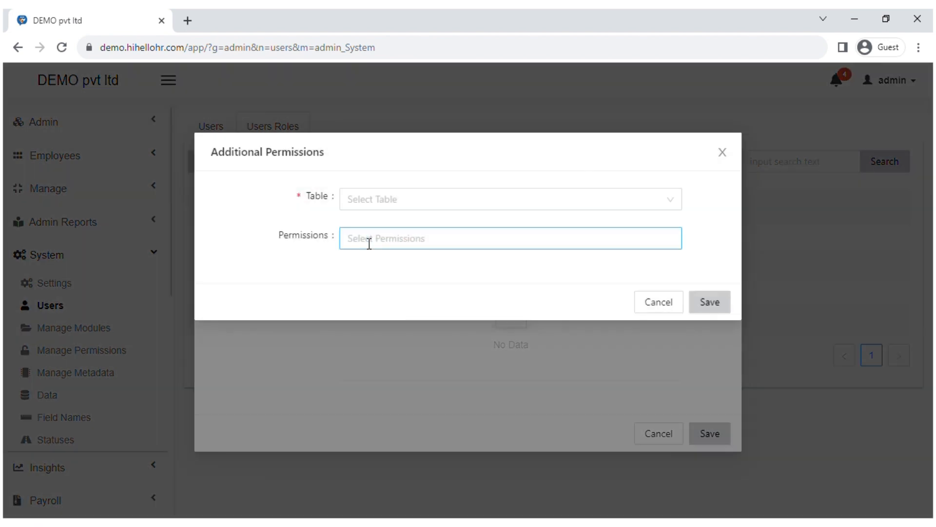
click(385, 202)
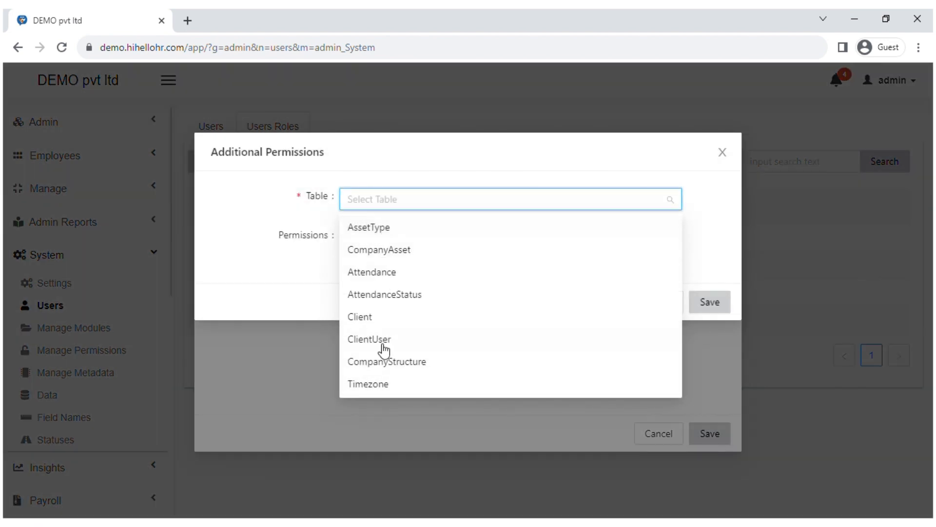
click(305, 280)
click(382, 250)
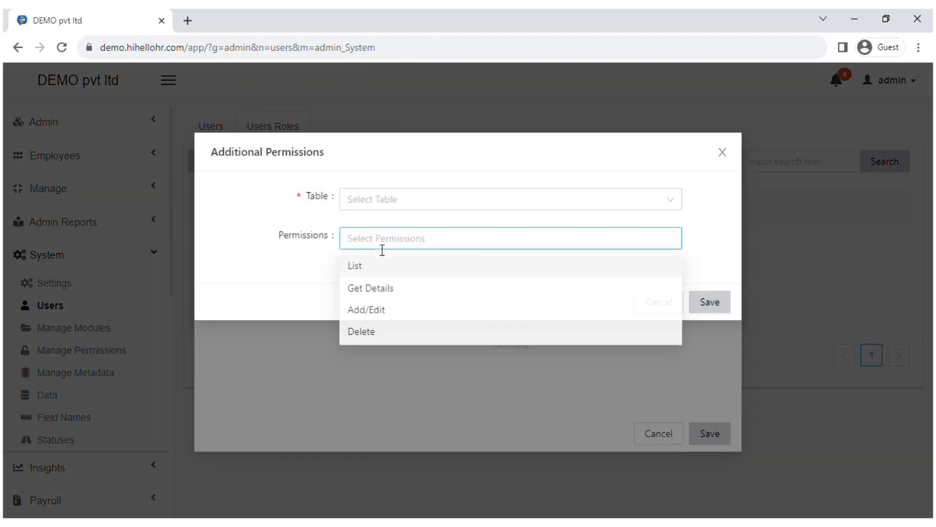
click(341, 308)
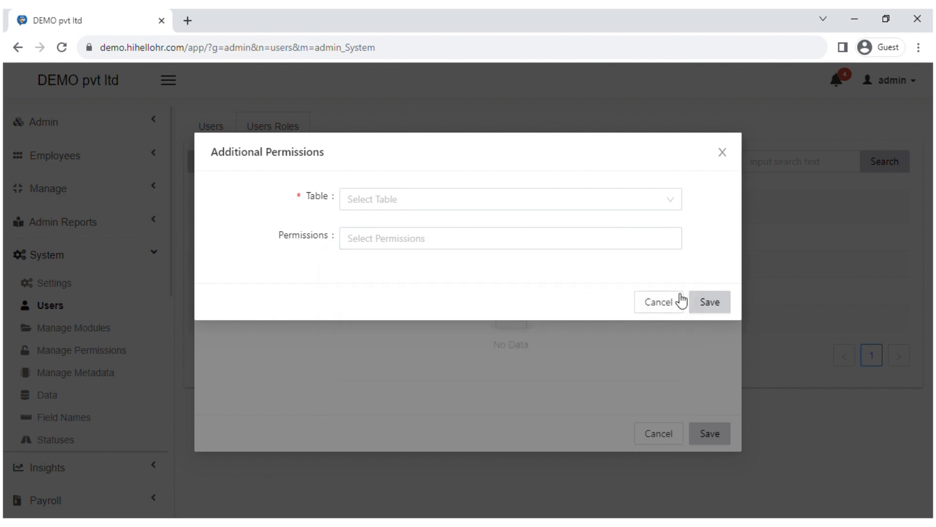
click(666, 306)
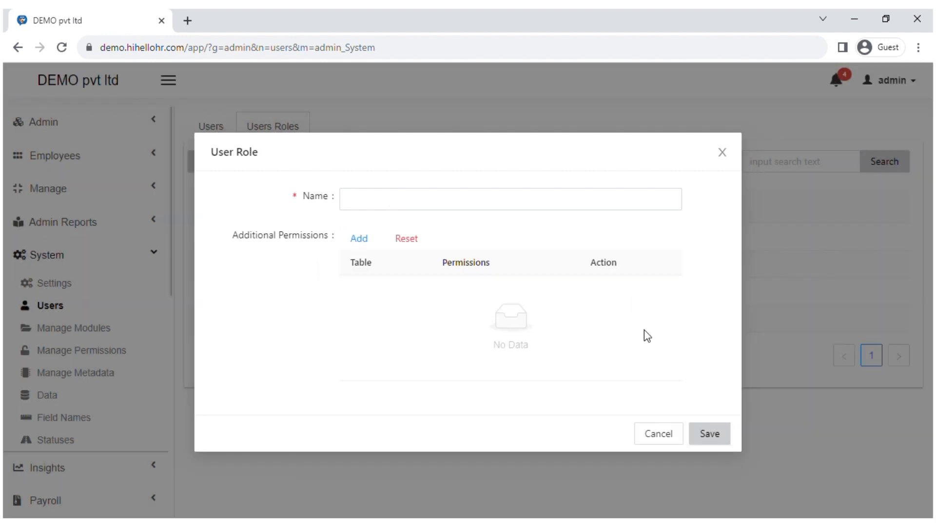
click(651, 441)
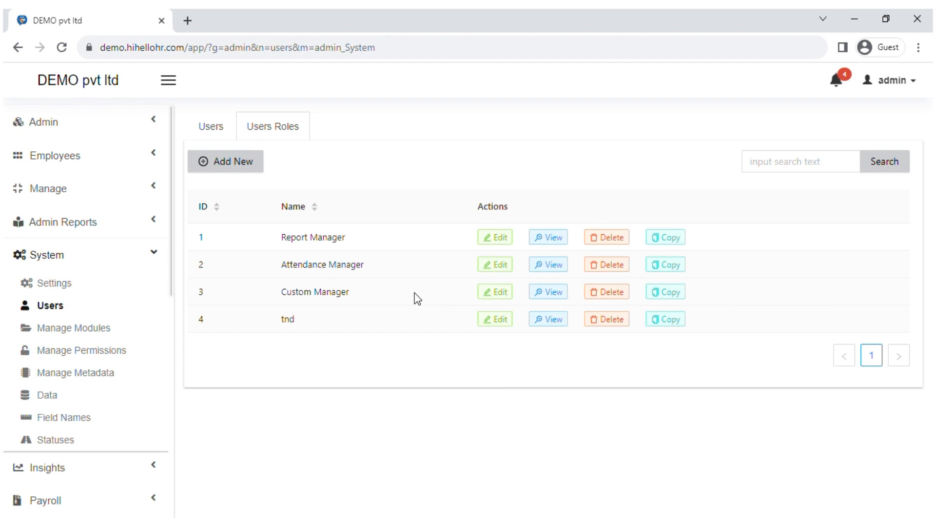
click(91, 330)
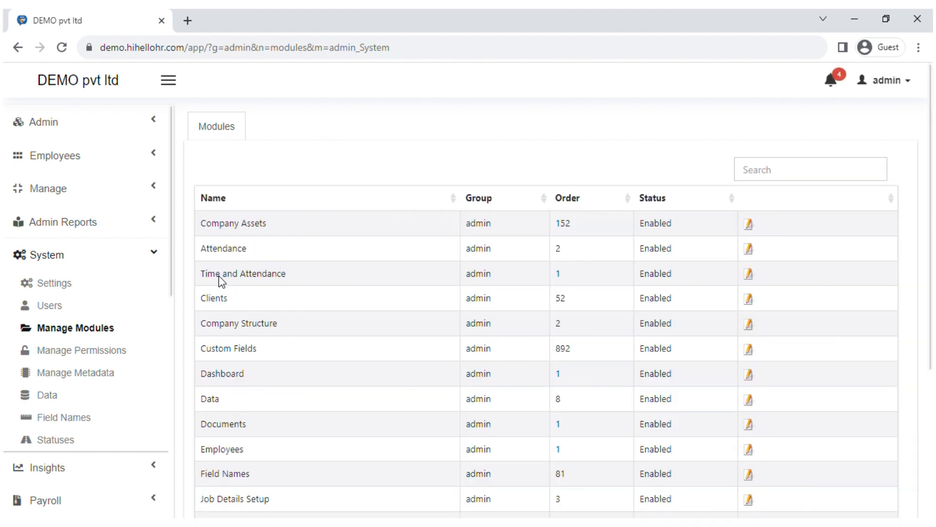
Step: Save the Company Assets module as Enabled for Admin and Manager, without adding Employee
click(747, 226)
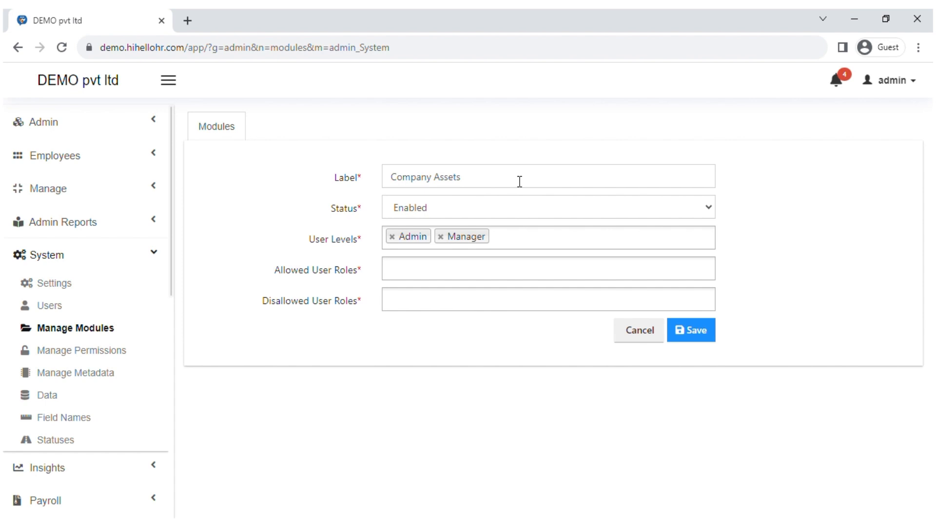
click(447, 205)
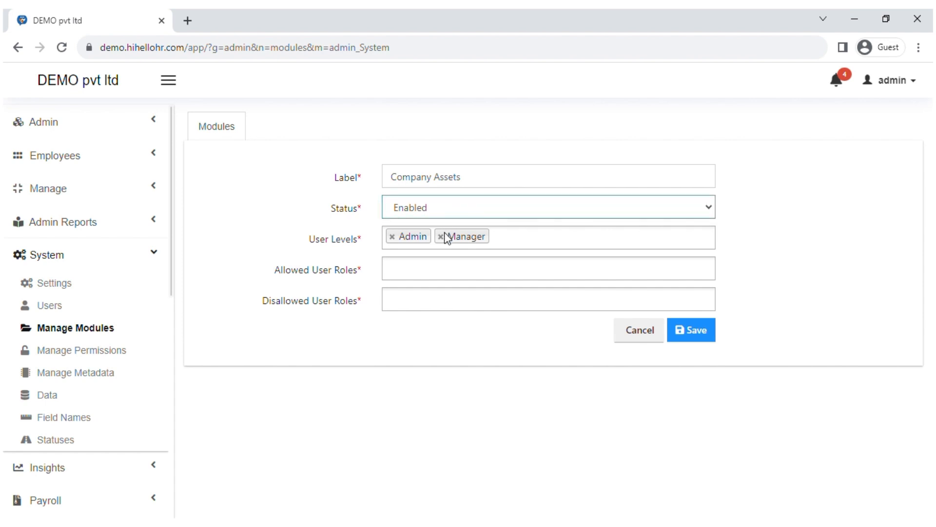
click(324, 347)
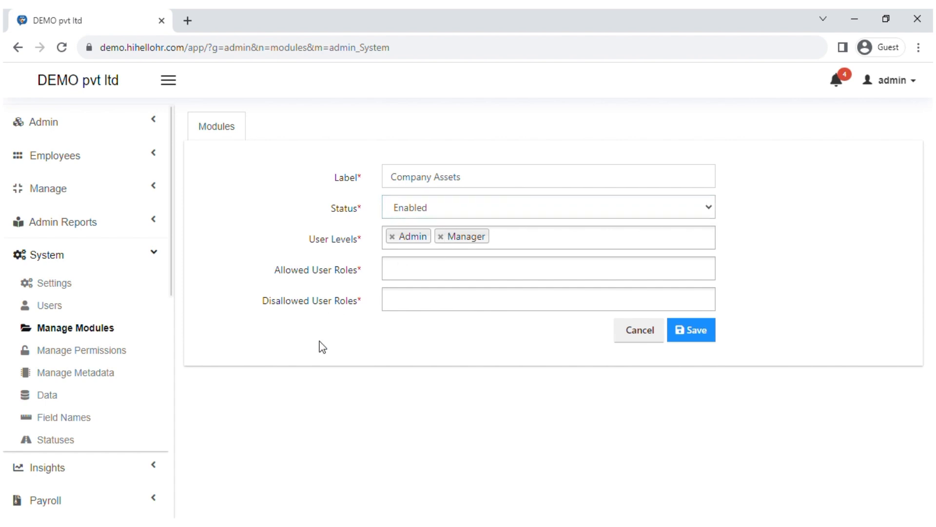
click(511, 243)
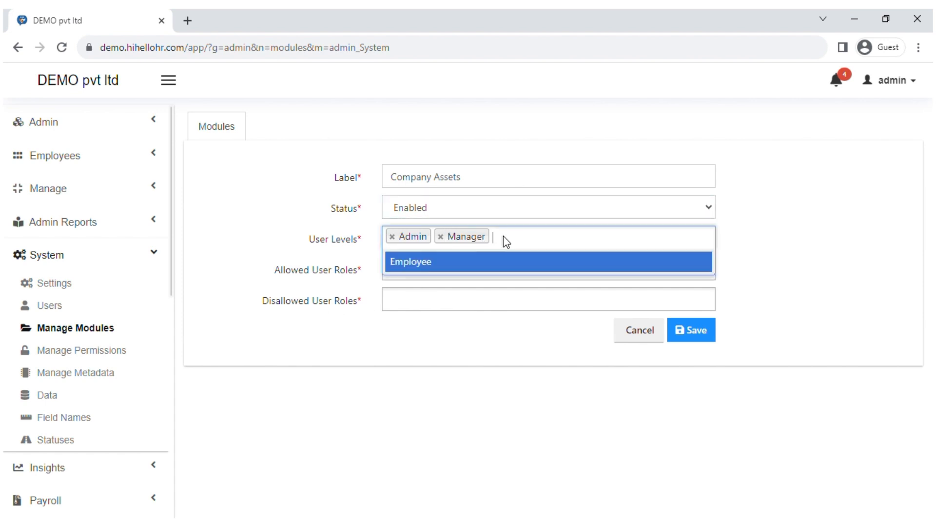
click(404, 366)
click(688, 343)
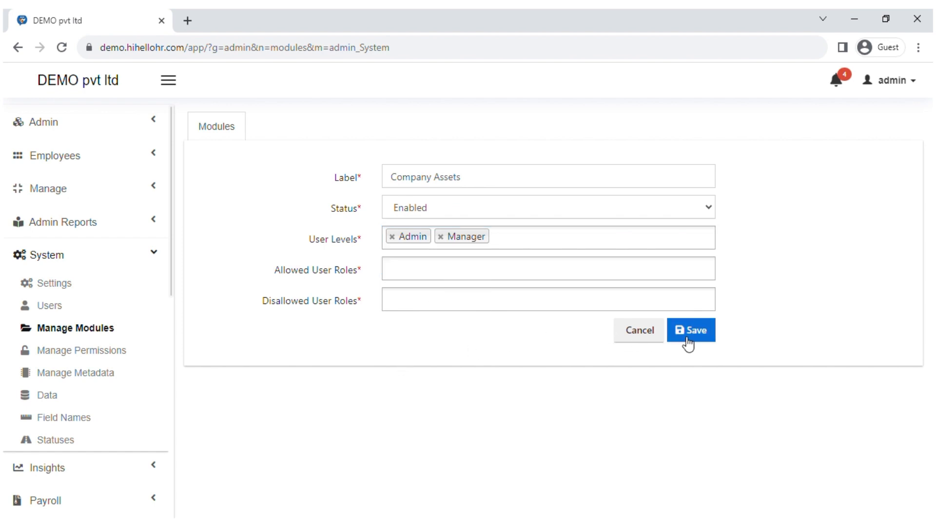
Step: In Manage Permissions, save the Manager's Add Assets permission with value Yes
click(121, 359)
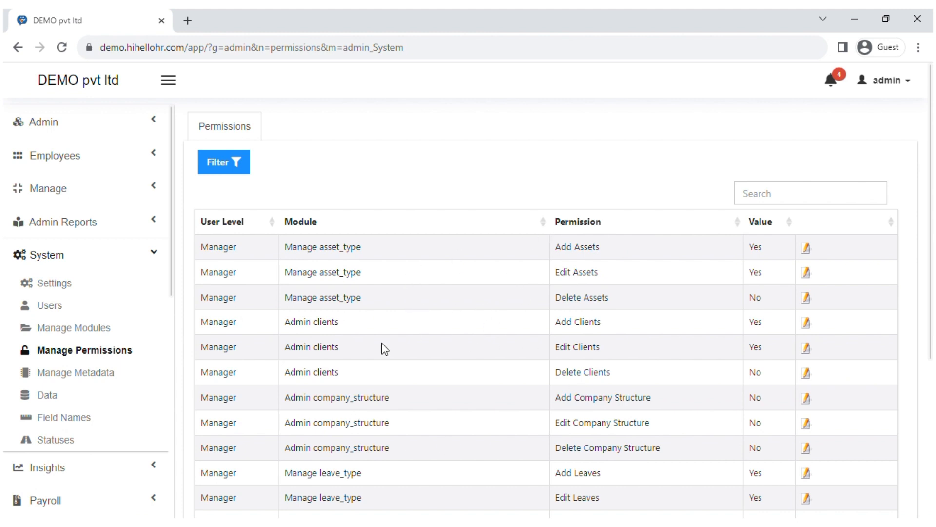
click(809, 248)
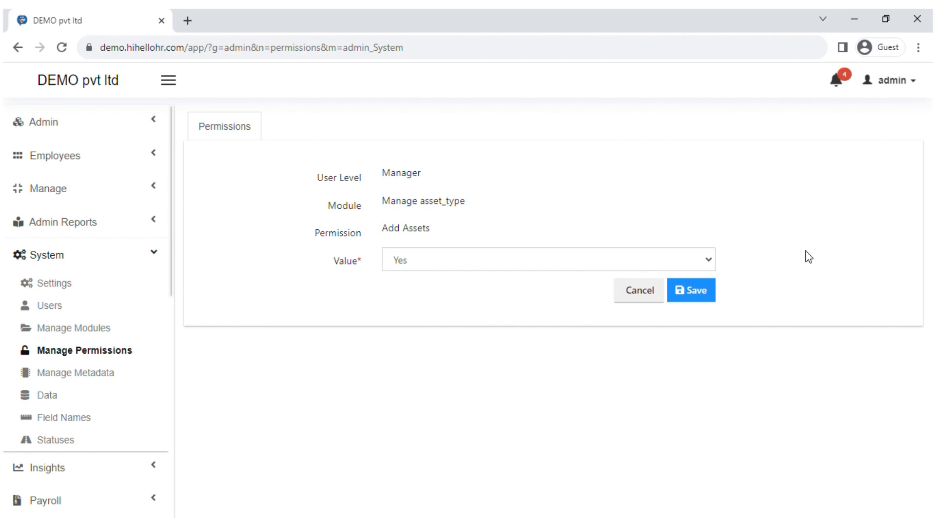
click(552, 259)
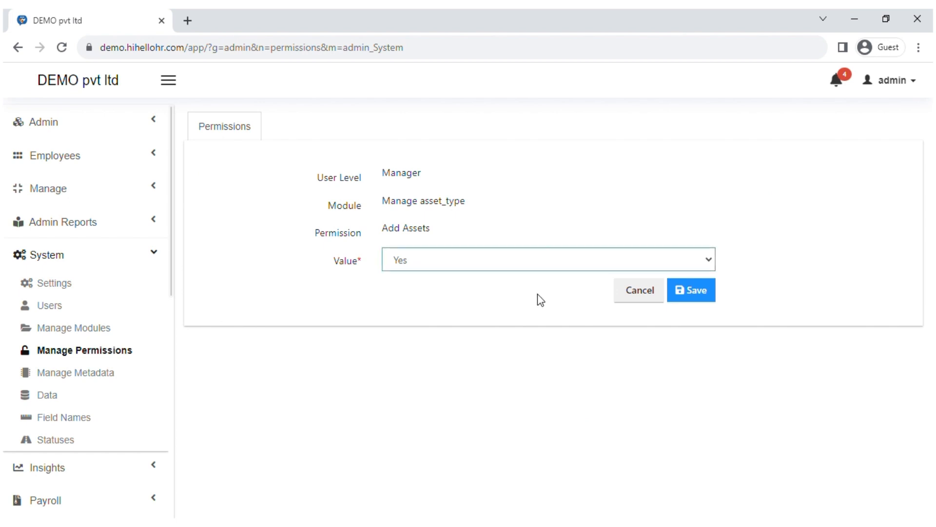
click(686, 297)
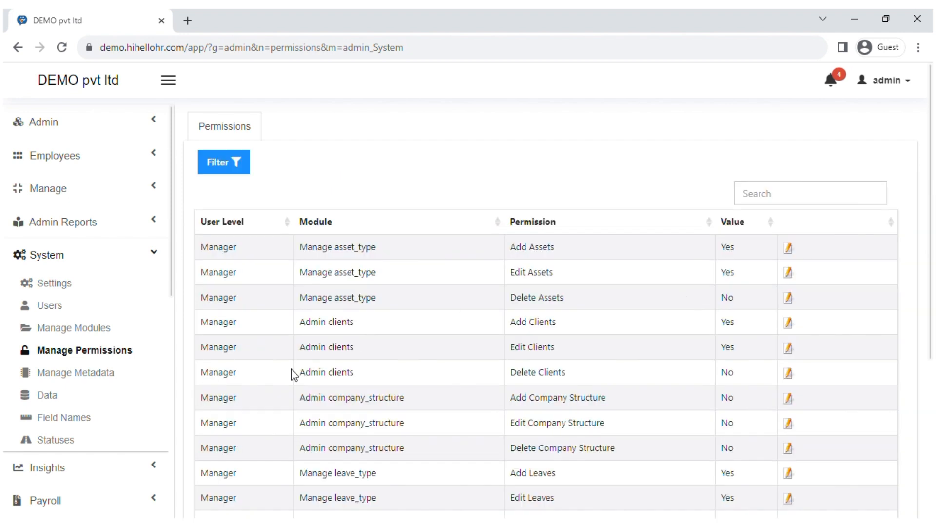
click(89, 384)
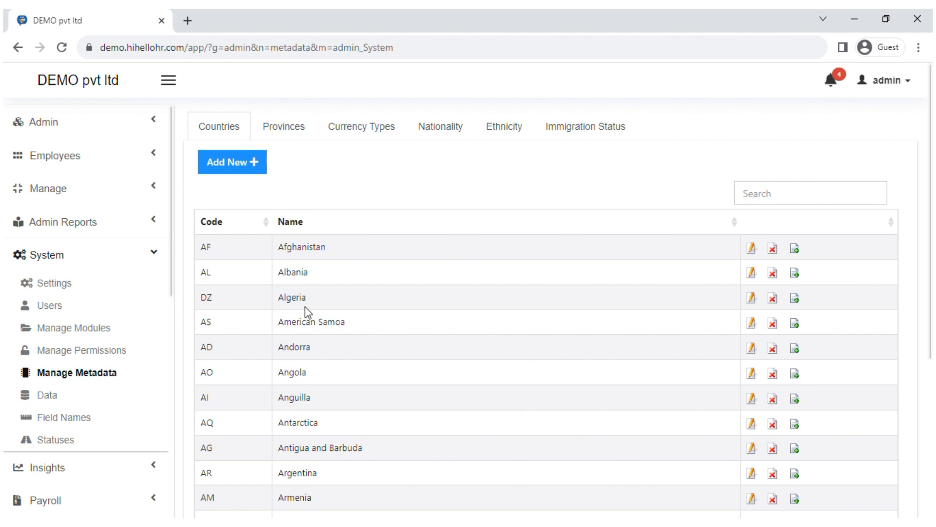
Step: Open the Add New Countries form and look at its code and name fields
drag(932, 271, 930, 209)
click(233, 165)
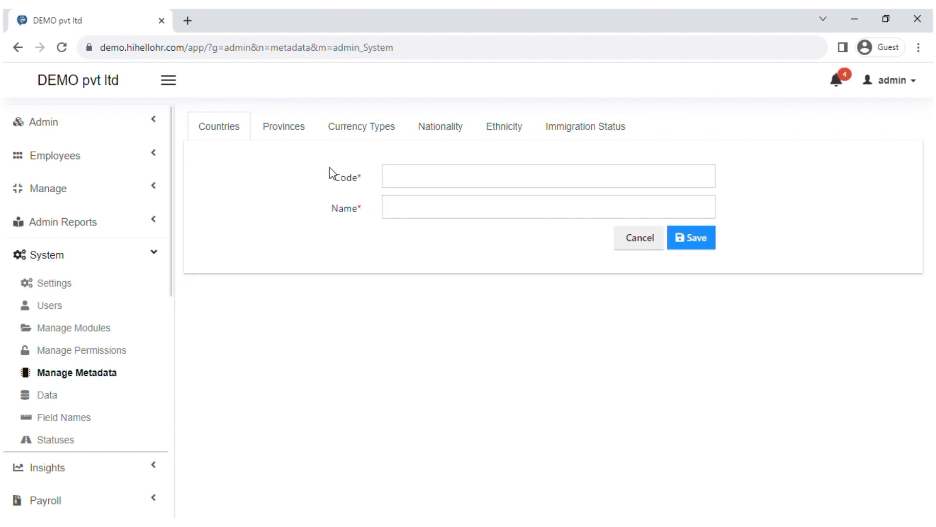
click(401, 185)
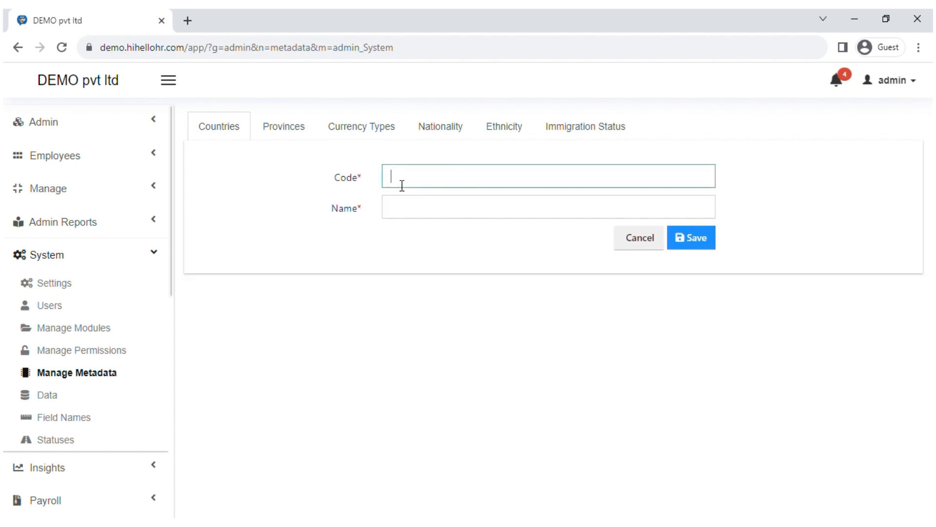
click(399, 215)
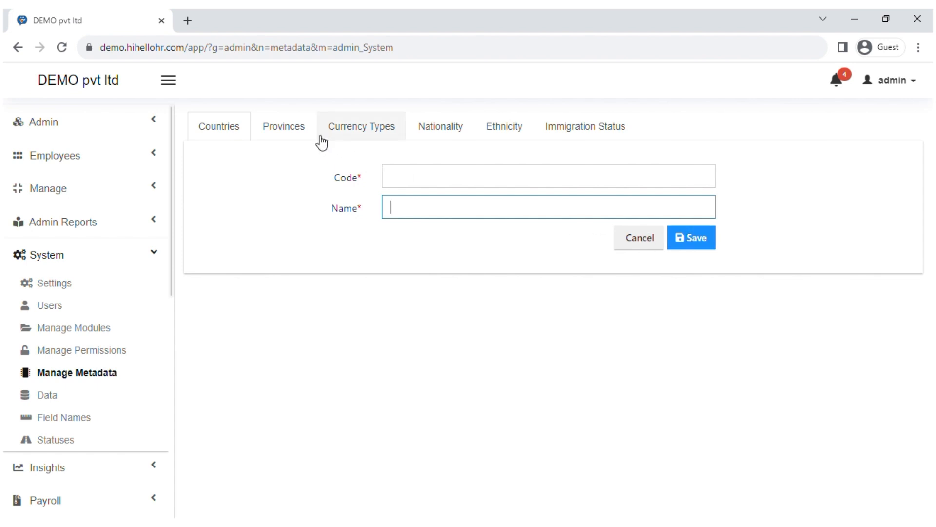
Step: Browse Provinces, Currency Types, Nationality, Ethnicity and Immigration Status, discarding an empty new immigration status
click(291, 130)
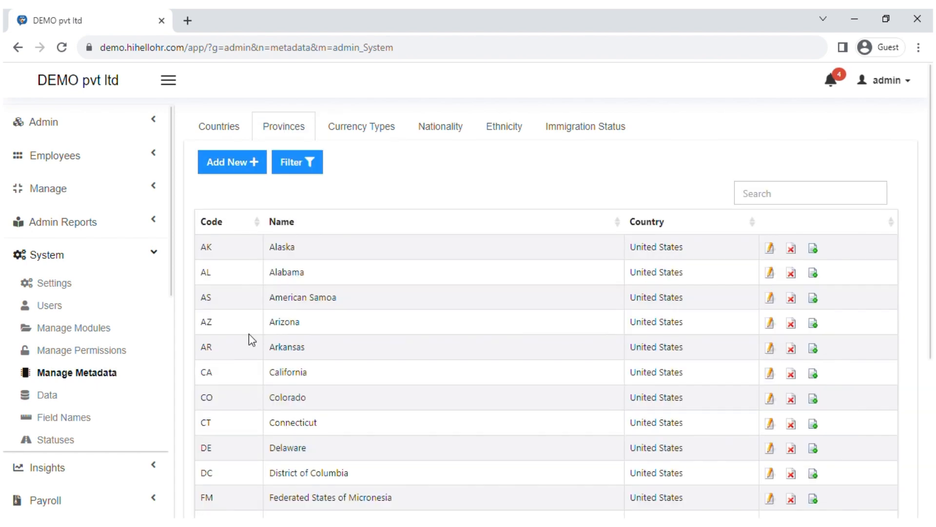
click(359, 136)
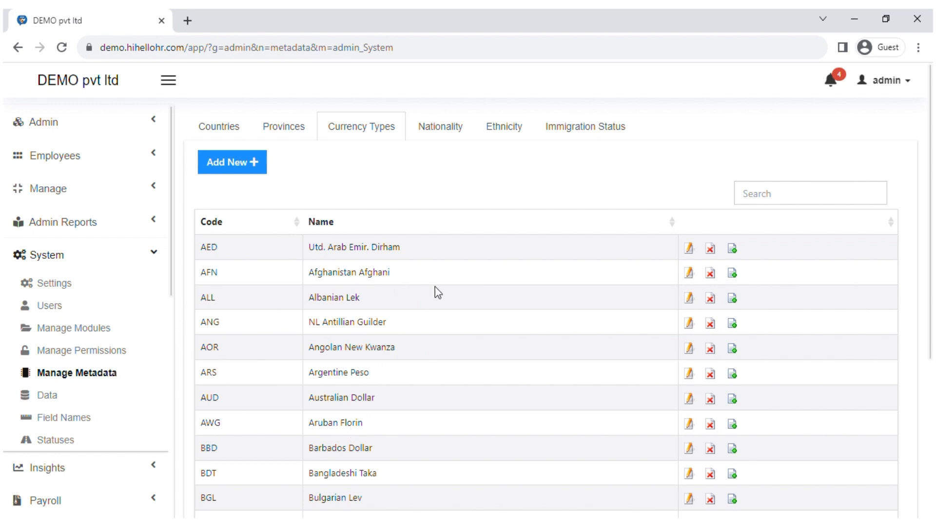
click(432, 140)
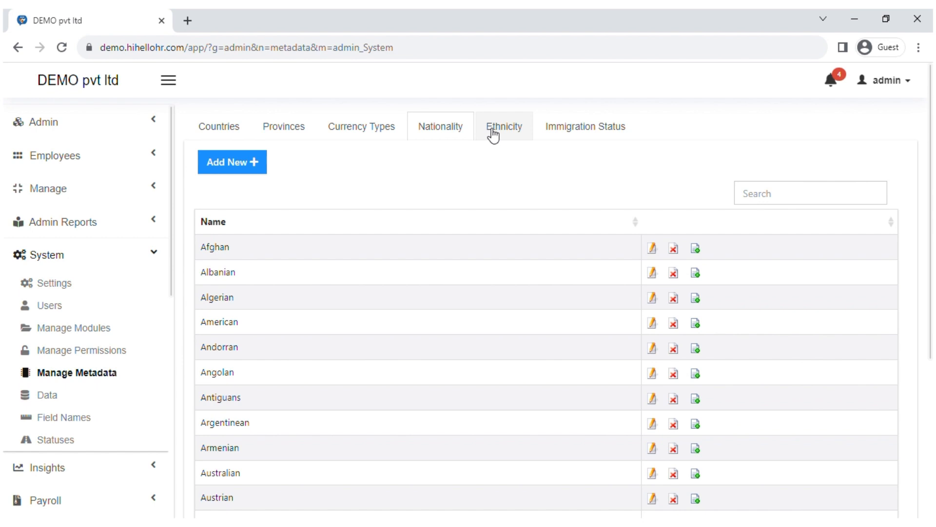
click(496, 135)
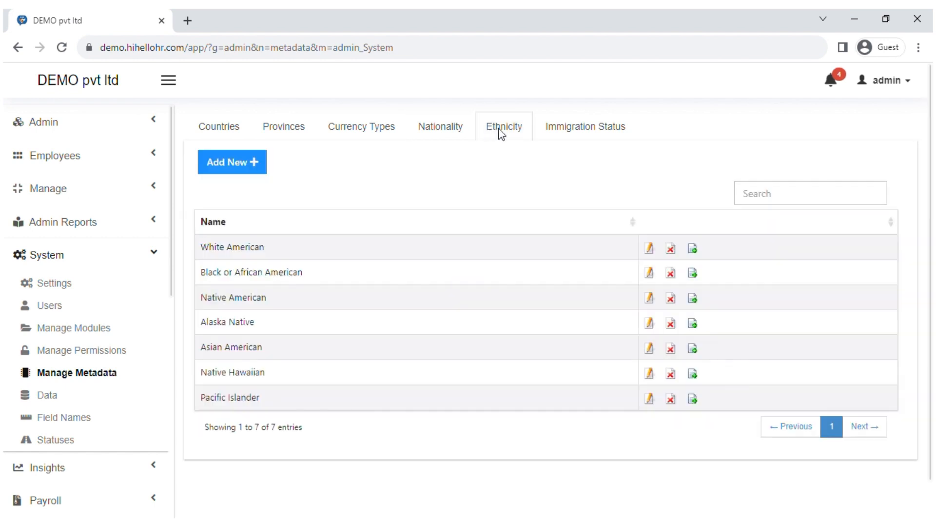
click(576, 127)
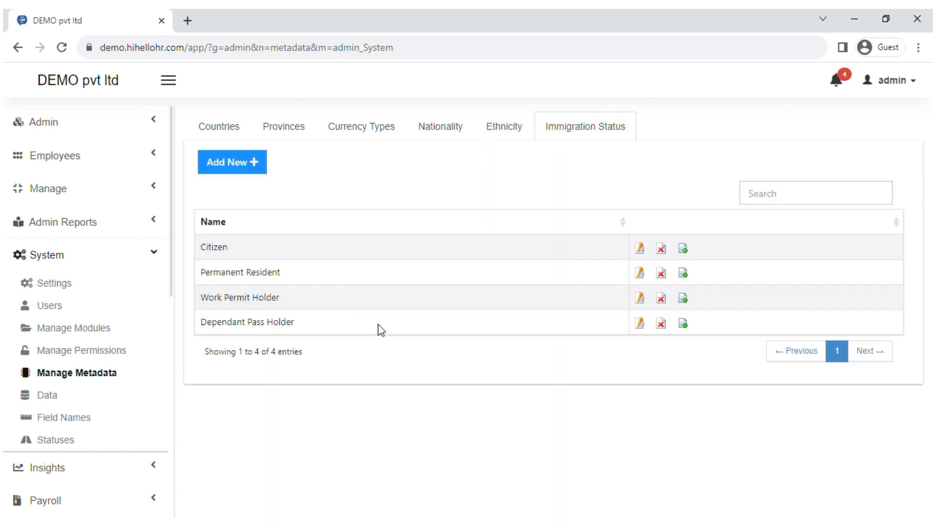
click(223, 169)
click(407, 186)
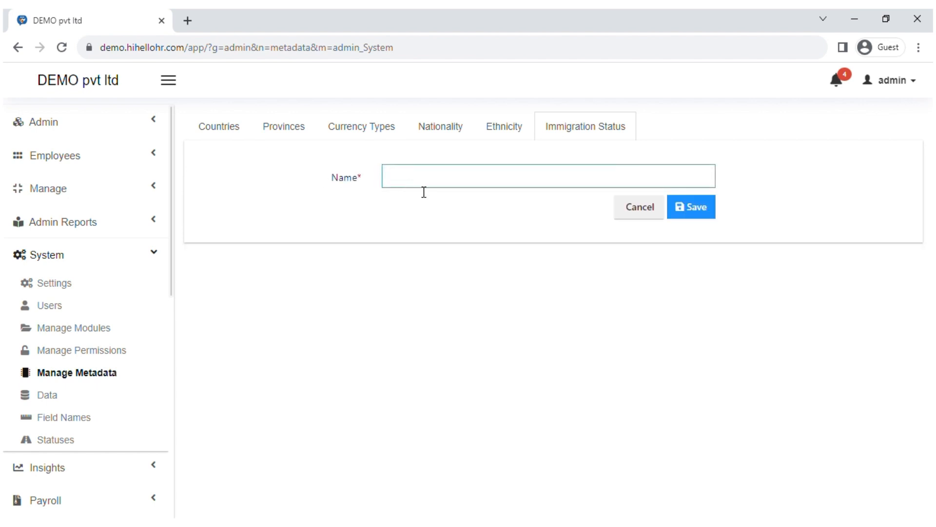
click(636, 214)
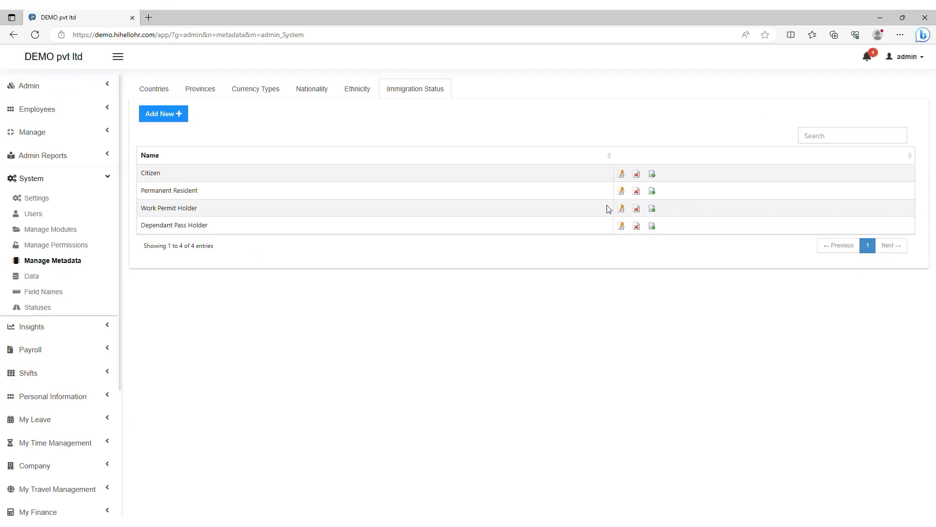
Step: Start a new CSV import in System > Data using the Attendance Data Import definition
click(54, 277)
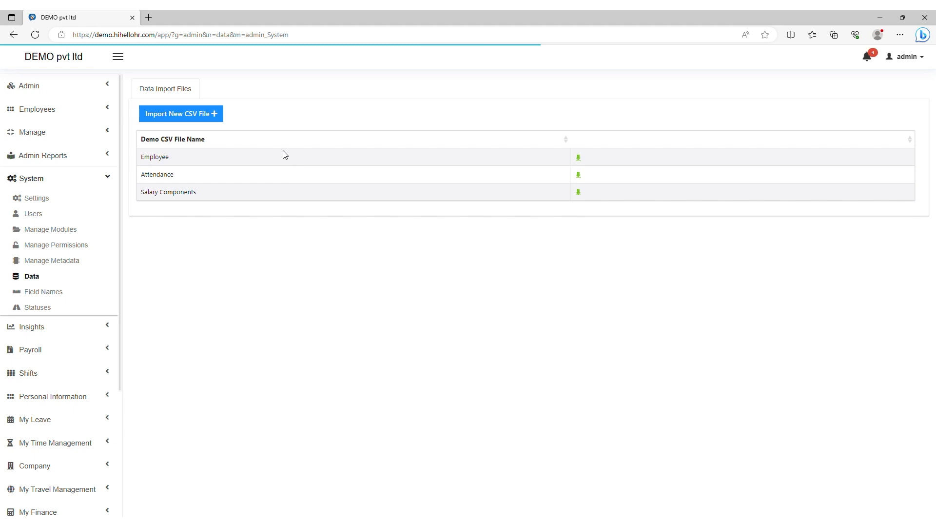
click(167, 118)
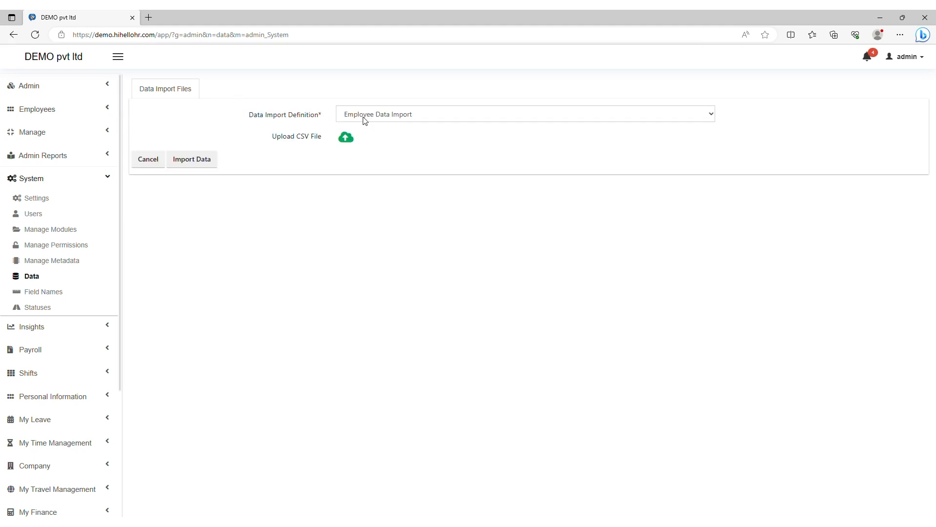
click(344, 117)
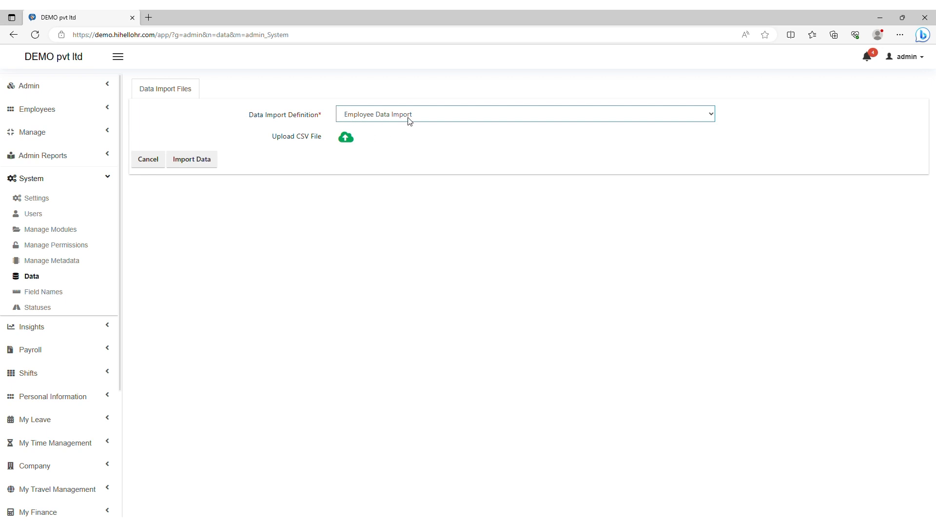
click(386, 137)
click(382, 154)
click(363, 141)
Step: Upload the attendance CSV file and import its records
click(346, 138)
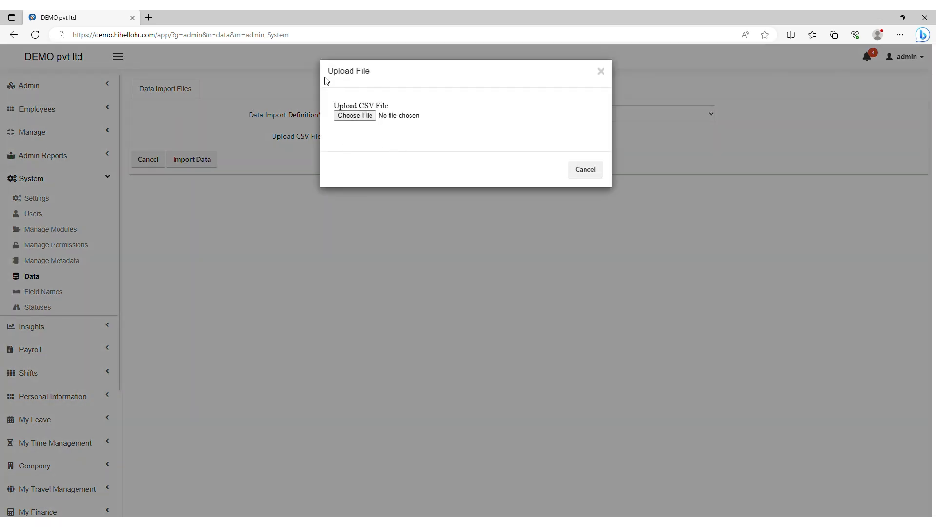
click(355, 117)
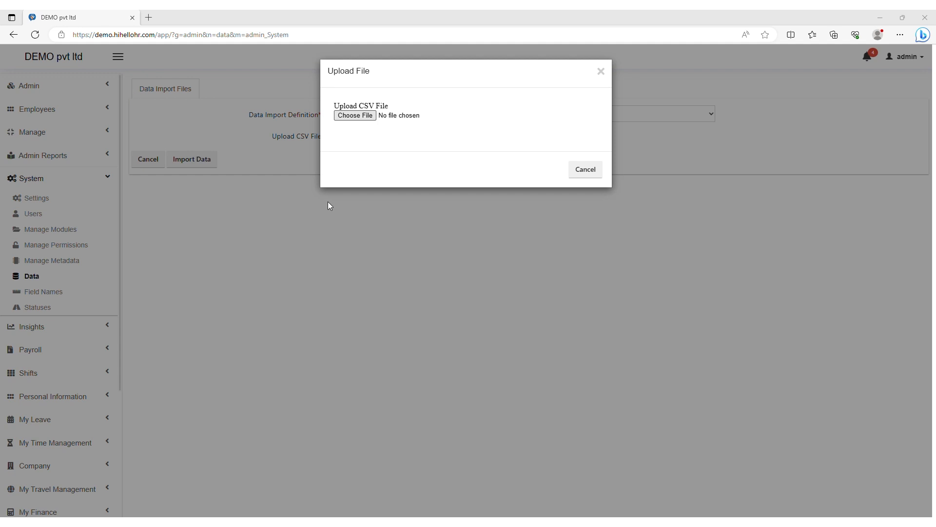
click(378, 261)
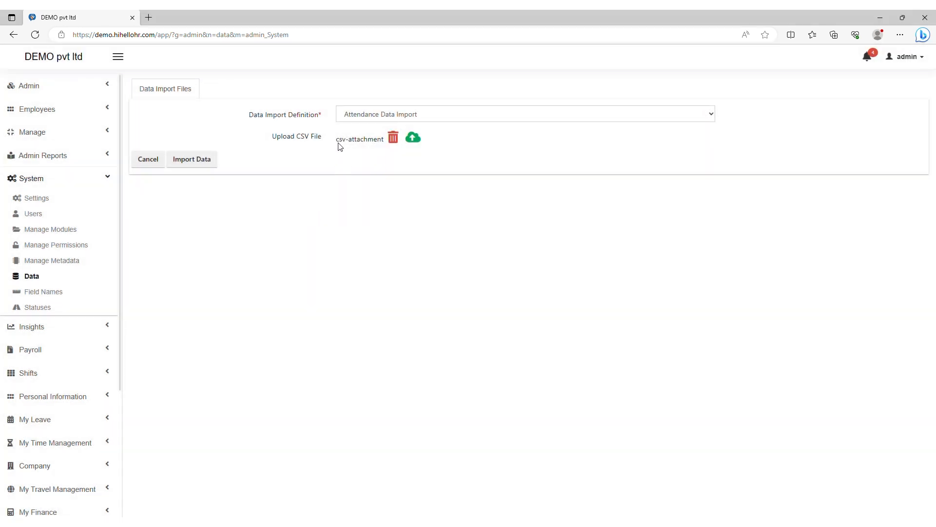
click(193, 166)
click(601, 72)
click(39, 292)
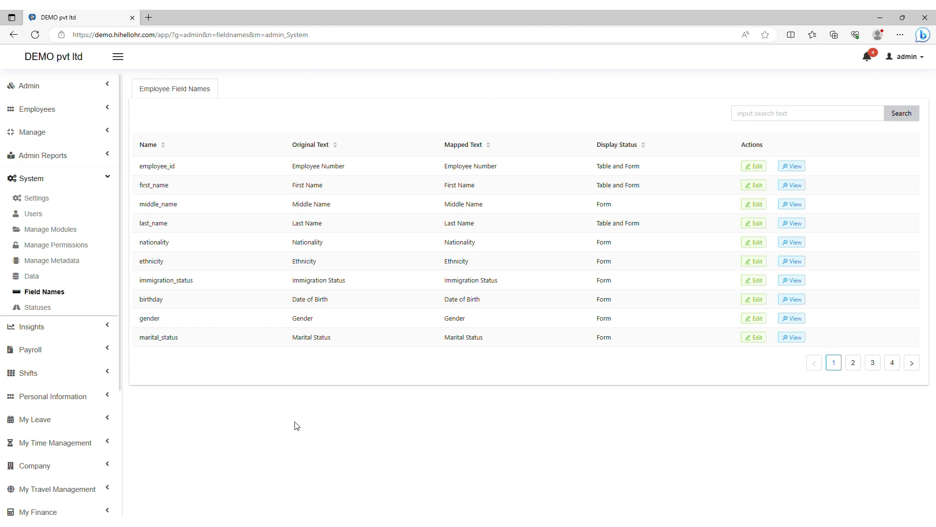
Step: Look at Admin > Custom Fields and its Add New form, then view Statuses under System
click(25, 86)
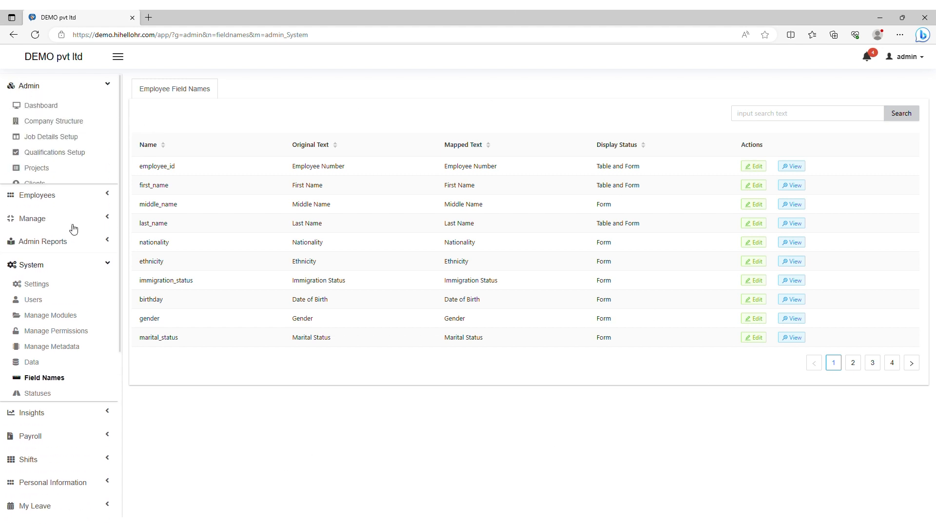
click(32, 200)
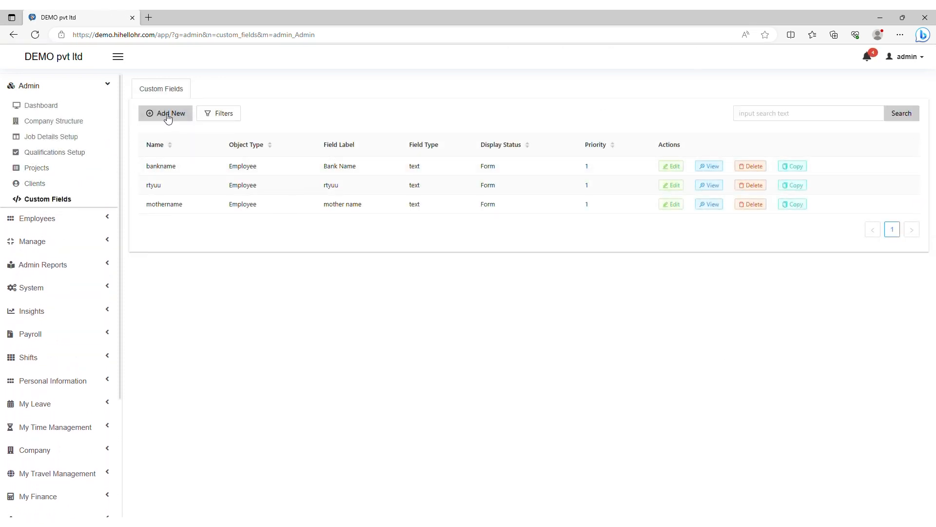
click(168, 115)
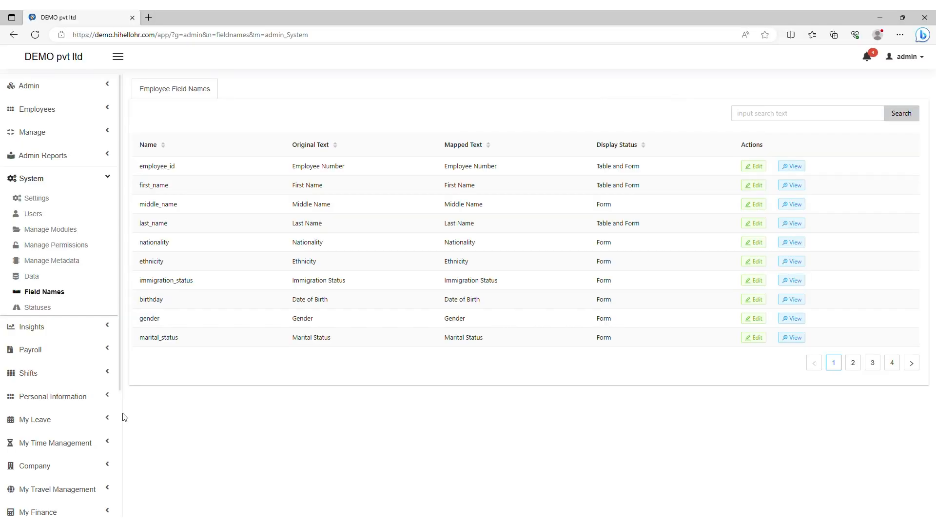
click(52, 308)
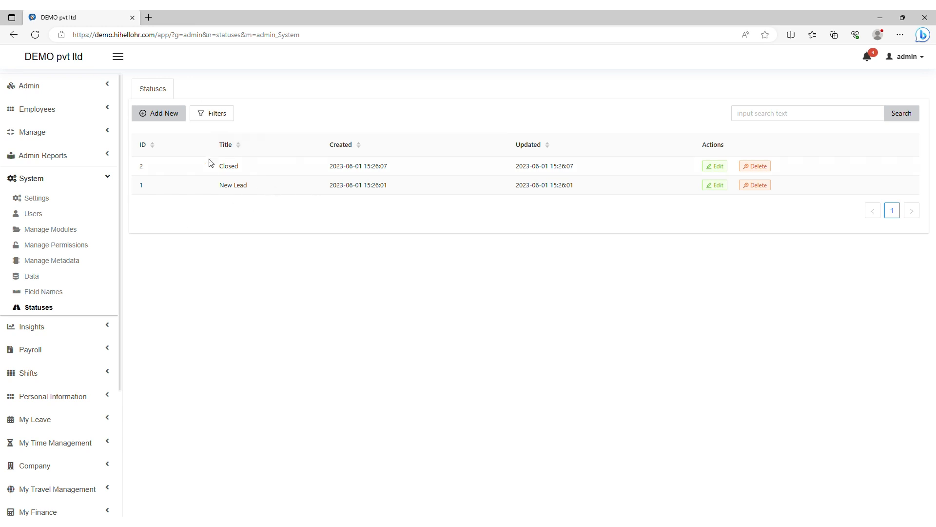
Step: Add a new status titled 'Interest' and save it
click(156, 113)
click(396, 146)
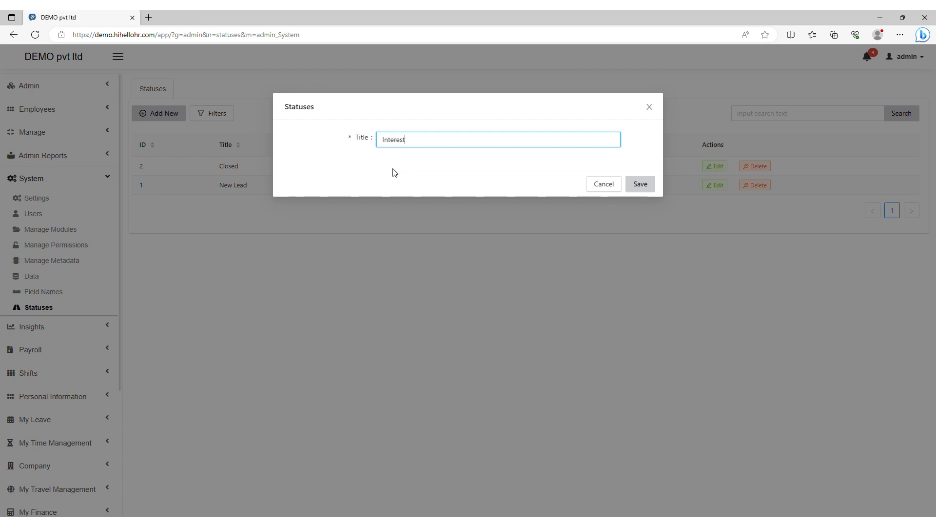
click(643, 186)
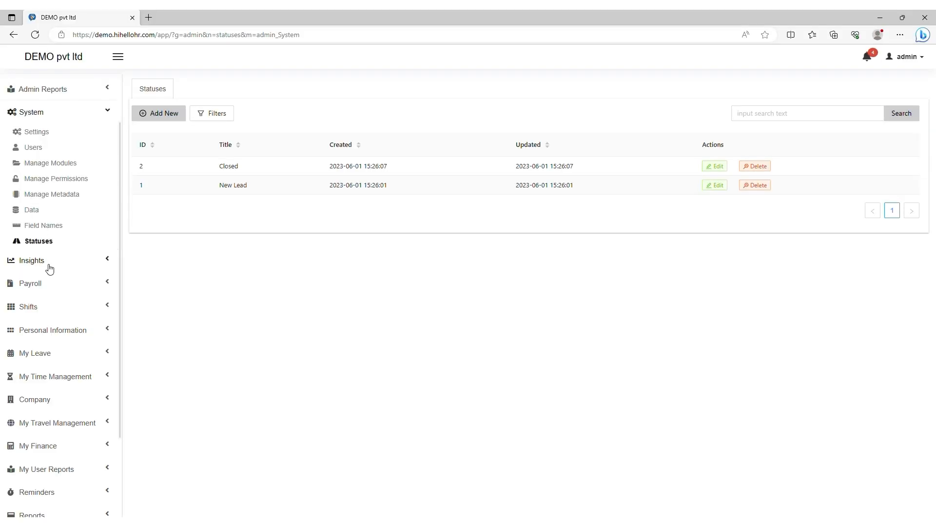
Step: Open the Insights Time and Attendance charts and show the Hours in Office vs Hours Worked graph
click(49, 264)
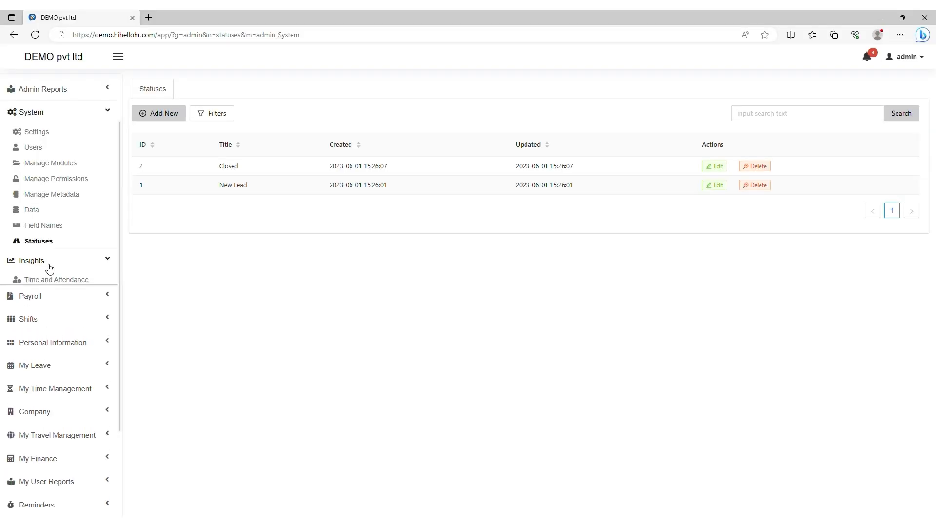
click(75, 286)
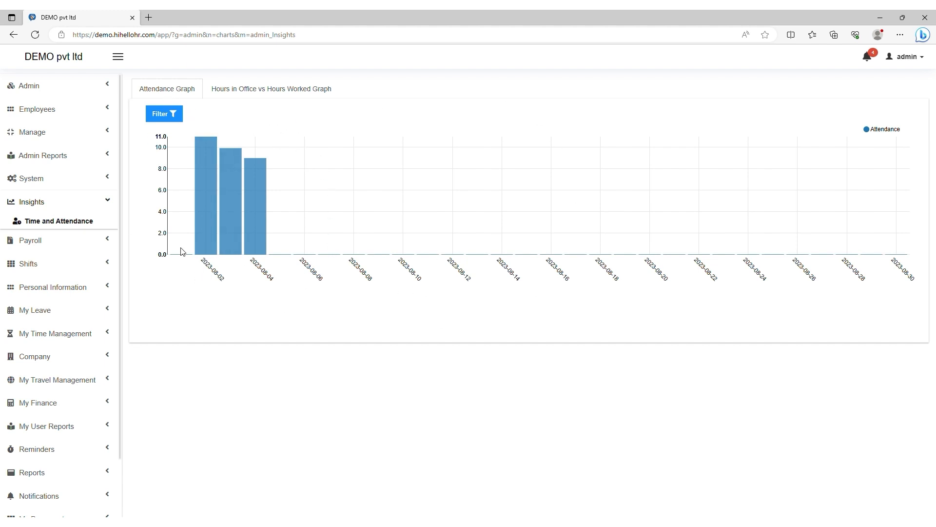
click(227, 95)
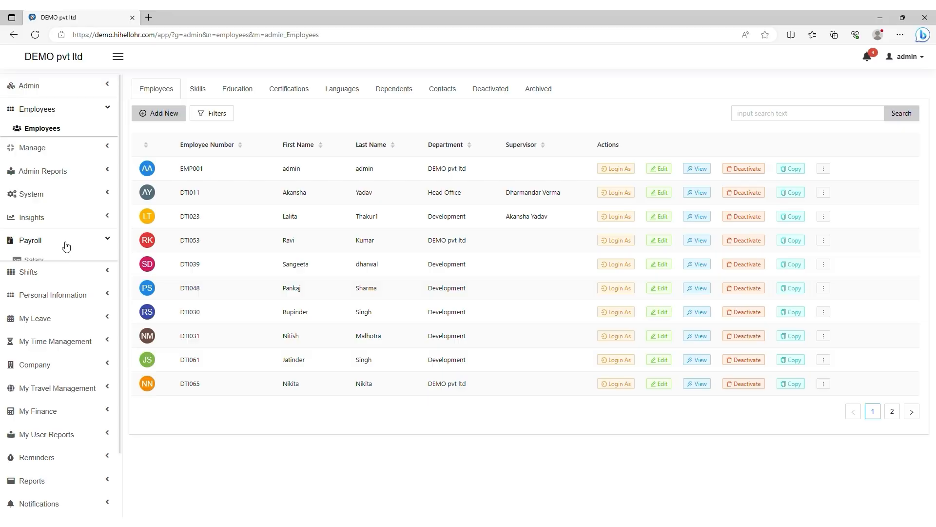
Step: Under Payroll > Salary, add and save salary component type GS named Gross Salary
click(62, 243)
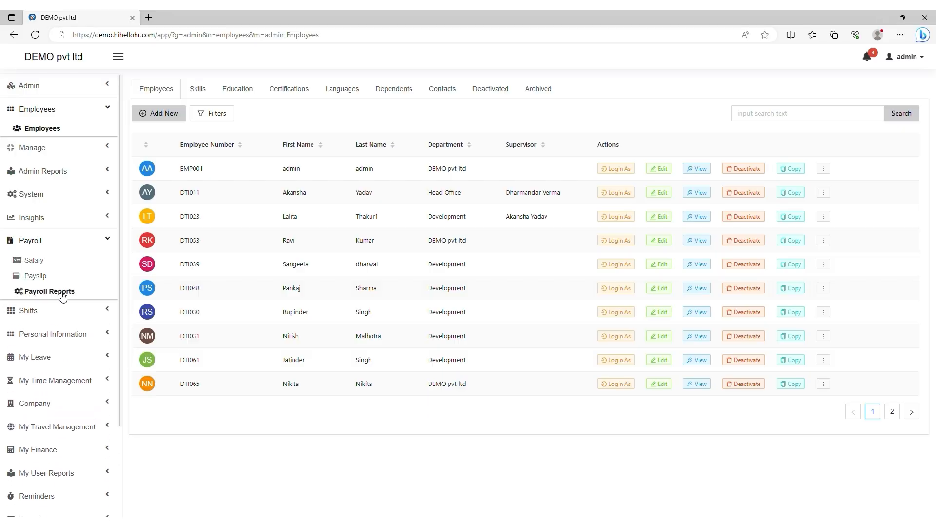
click(35, 261)
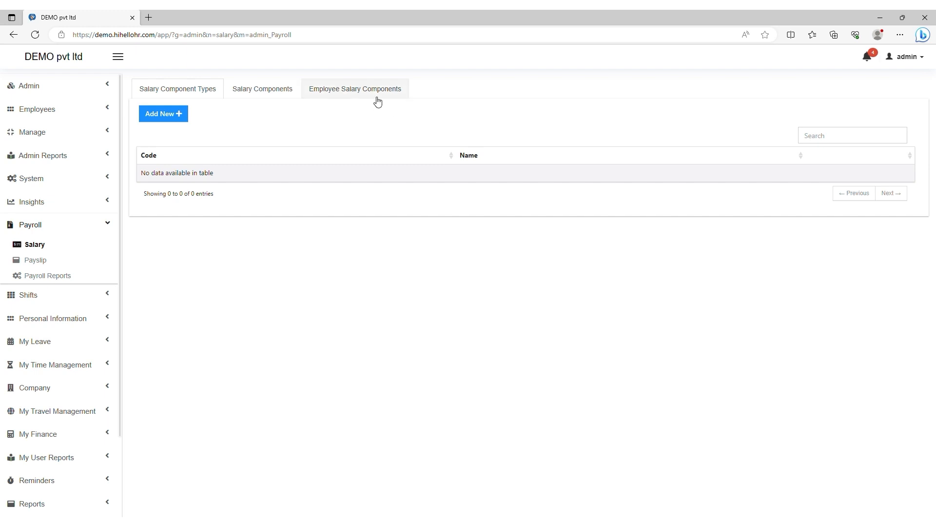
click(170, 118)
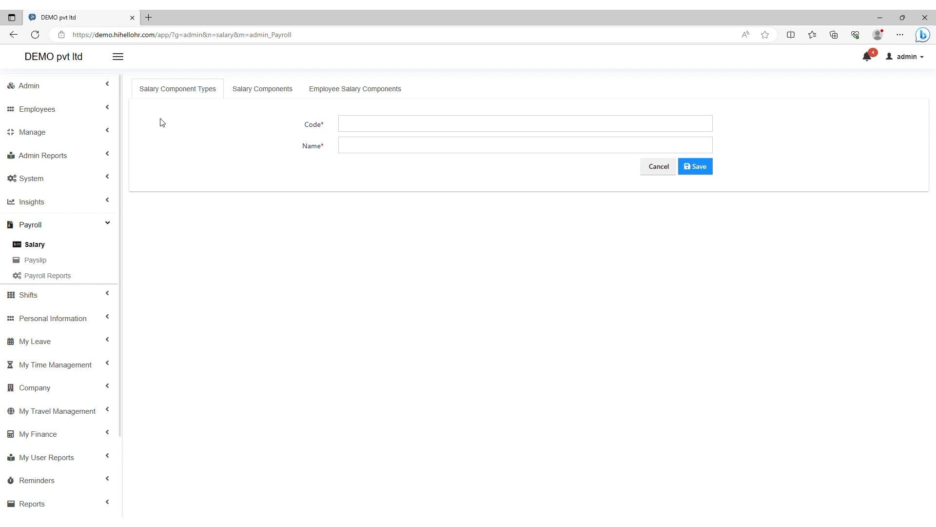
click(376, 126)
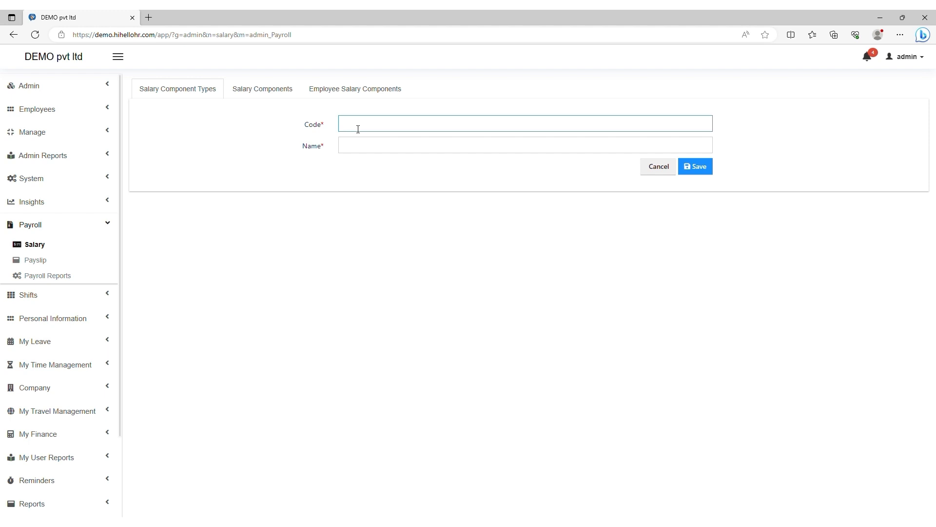
click(392, 143)
click(371, 189)
click(702, 171)
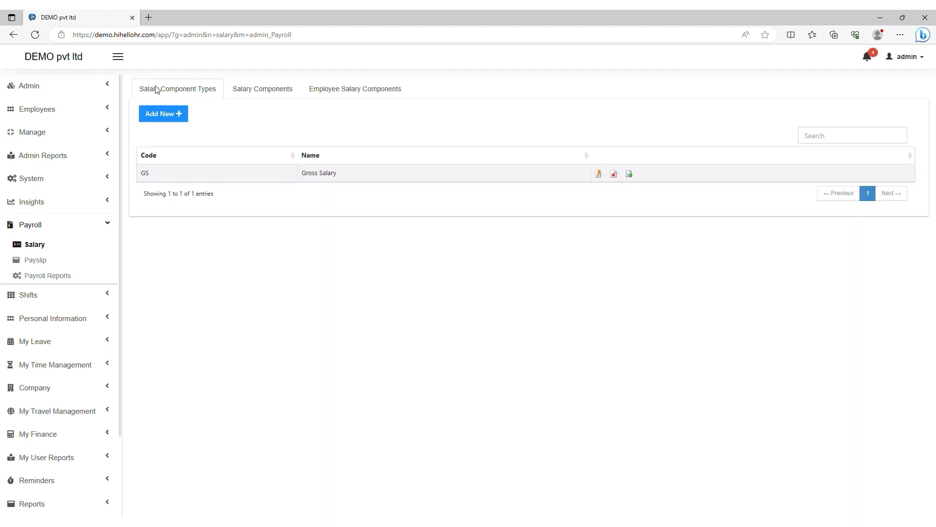
click(261, 95)
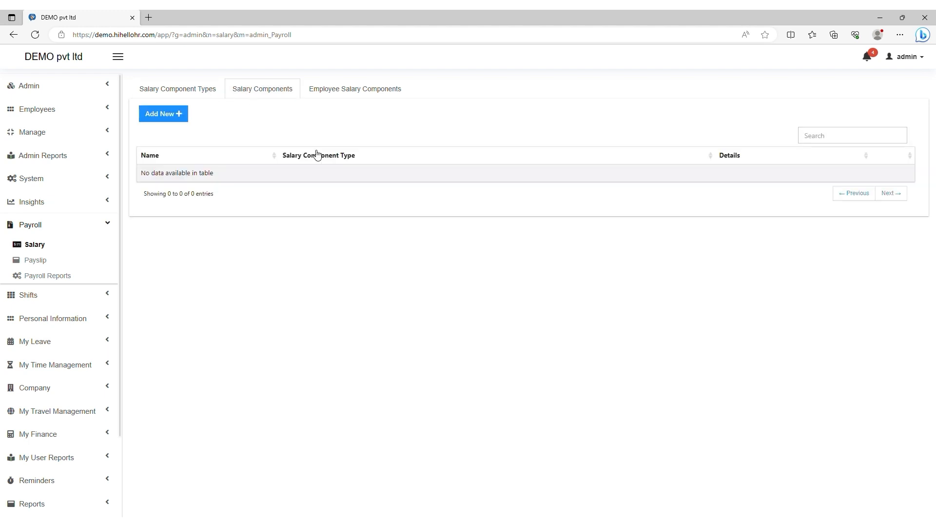
Step: Create and save a salary component named Gross Salary of type Gross Salary
click(149, 117)
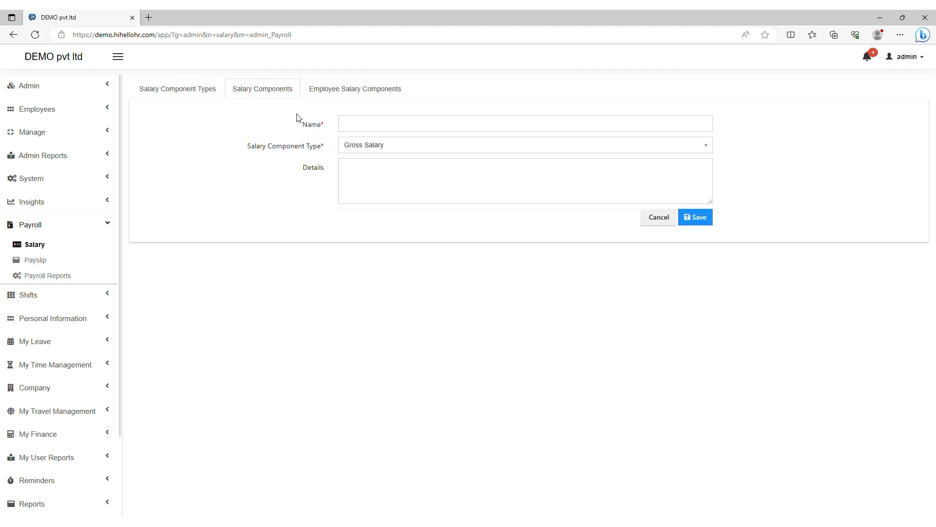
click(367, 130)
click(363, 160)
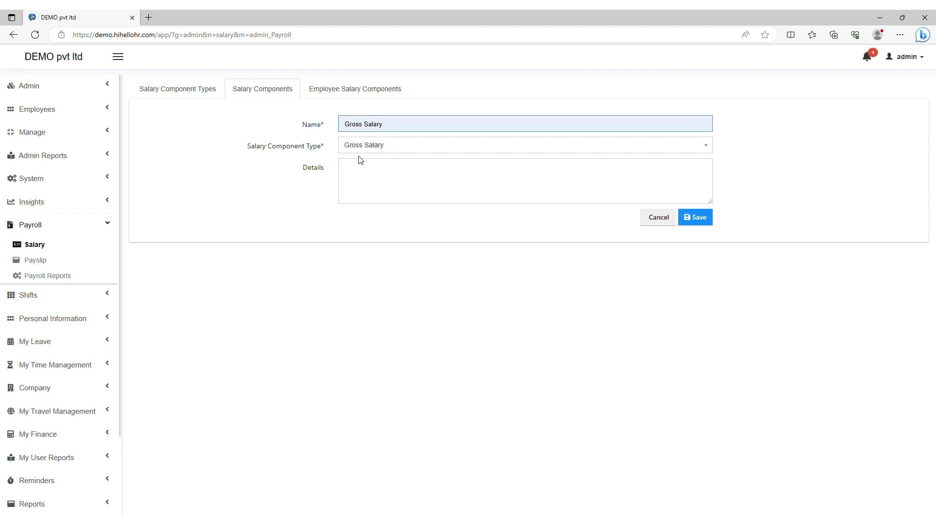
click(379, 148)
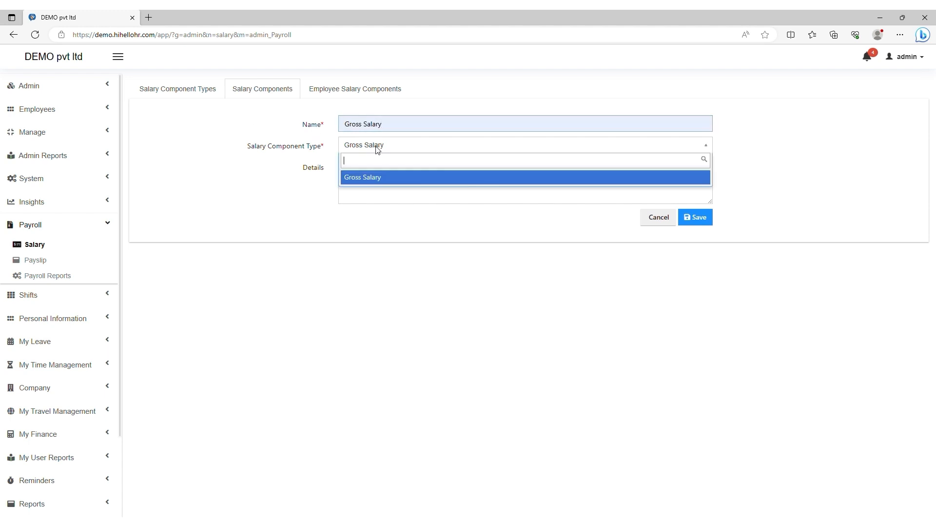
click(372, 178)
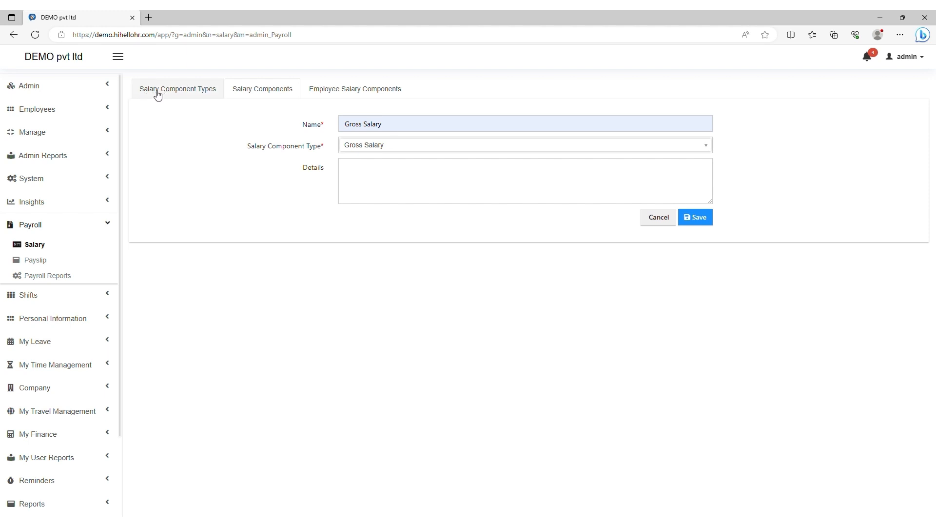
click(698, 220)
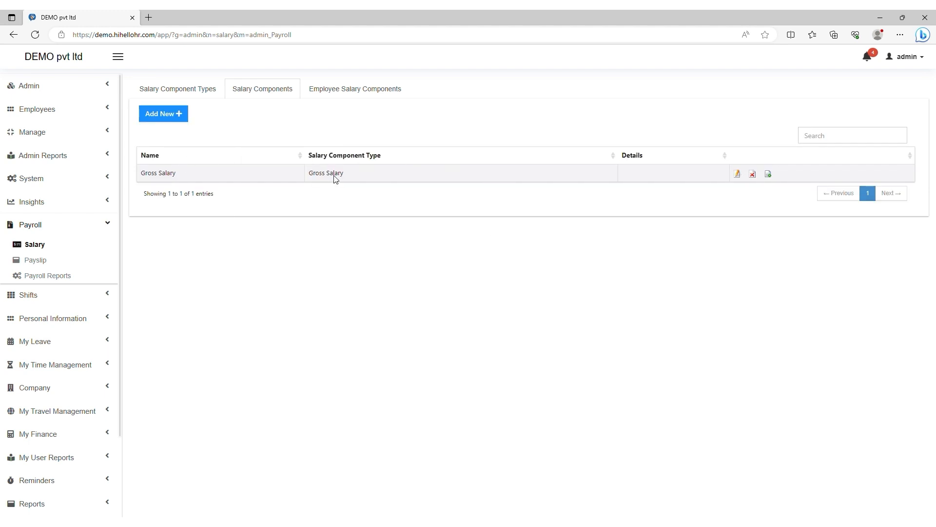
click(338, 94)
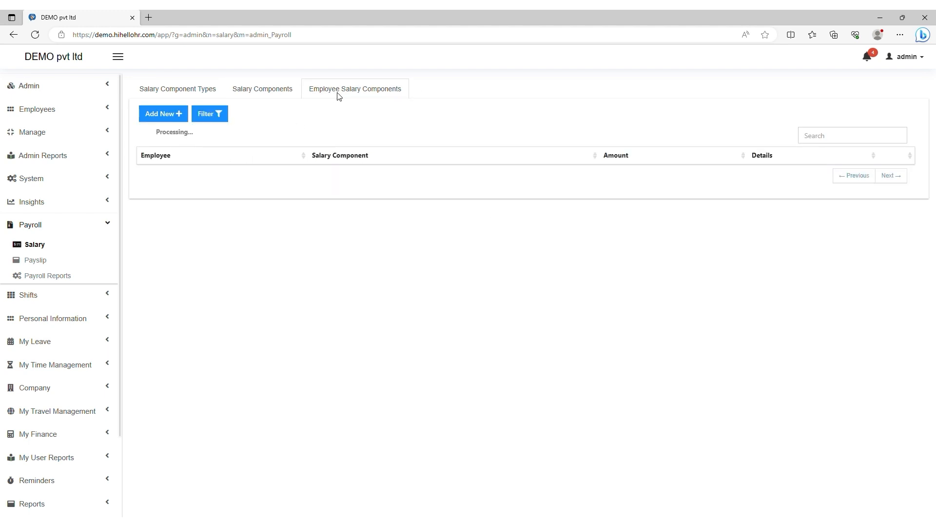
Step: Assign the chosen employee the Gross Salary component with amount 20000 and save it
click(163, 117)
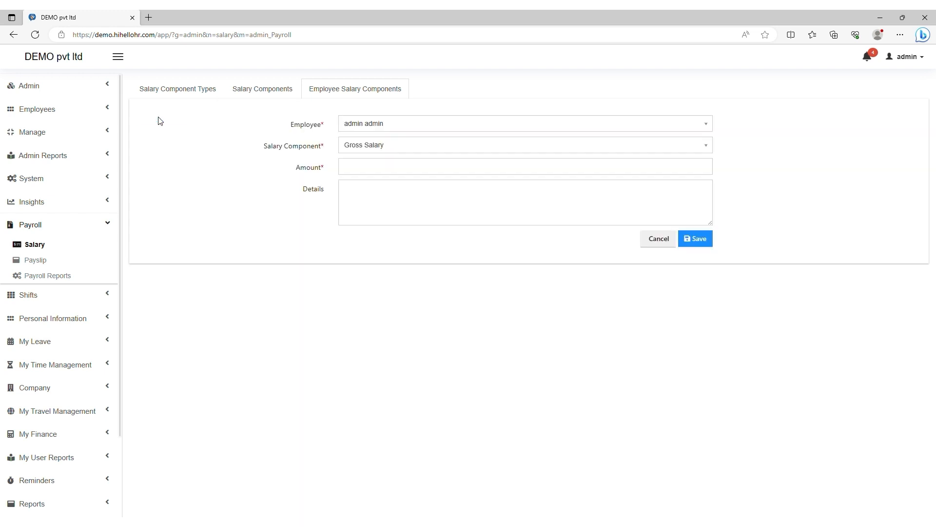
click(350, 128)
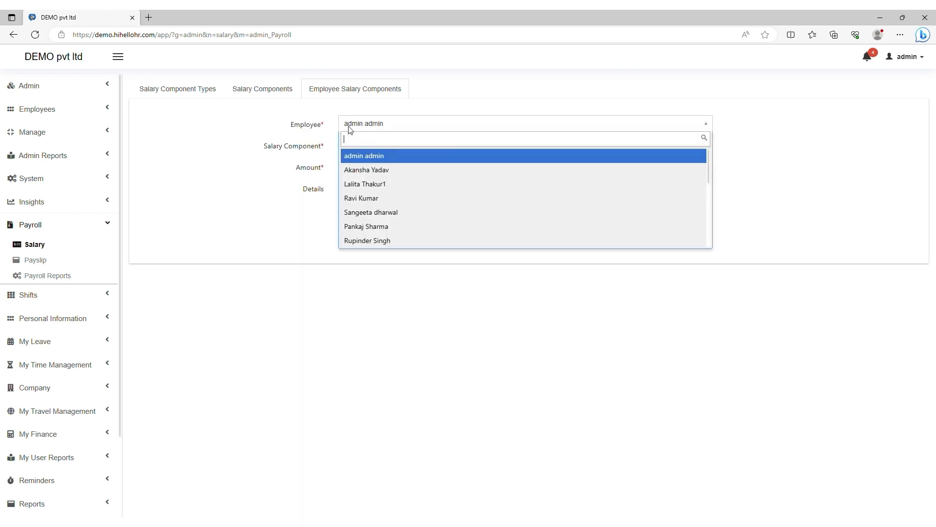
click(369, 173)
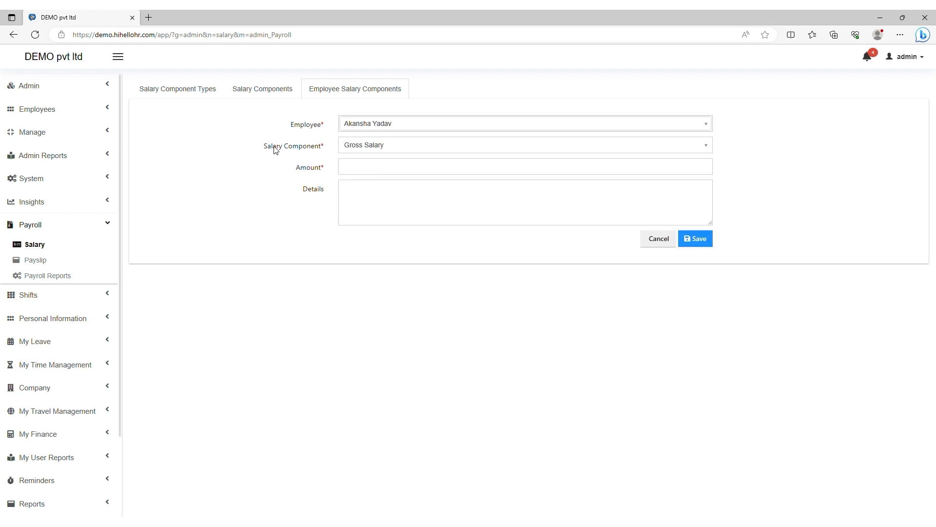
click(359, 148)
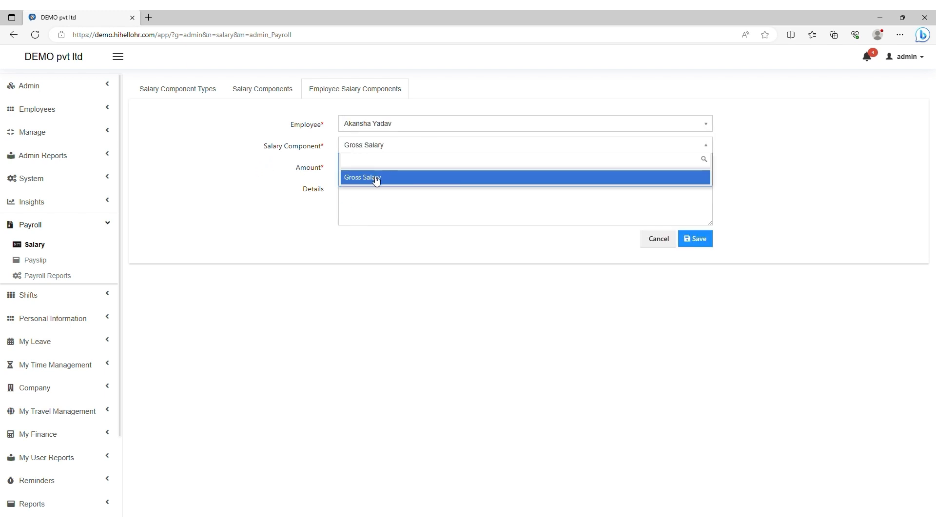
click(376, 178)
click(351, 175)
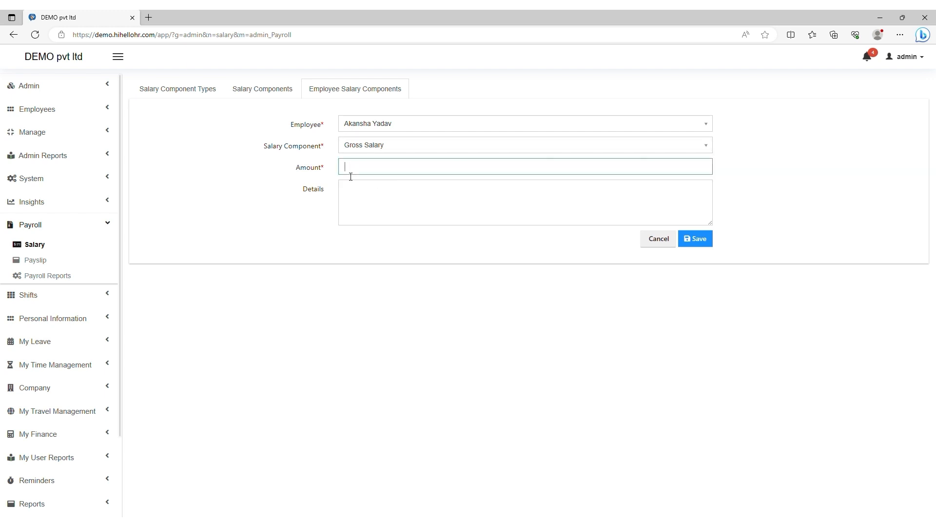
text(20000)
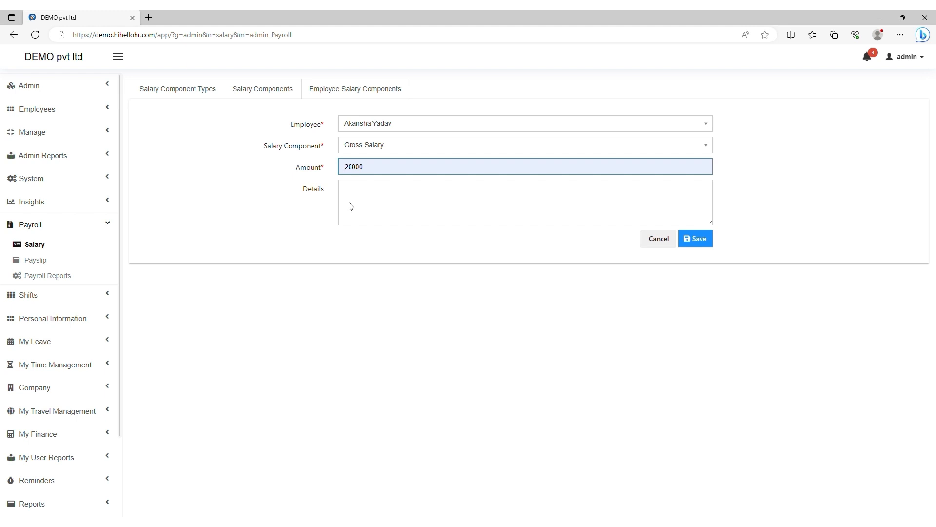
click(375, 203)
click(698, 241)
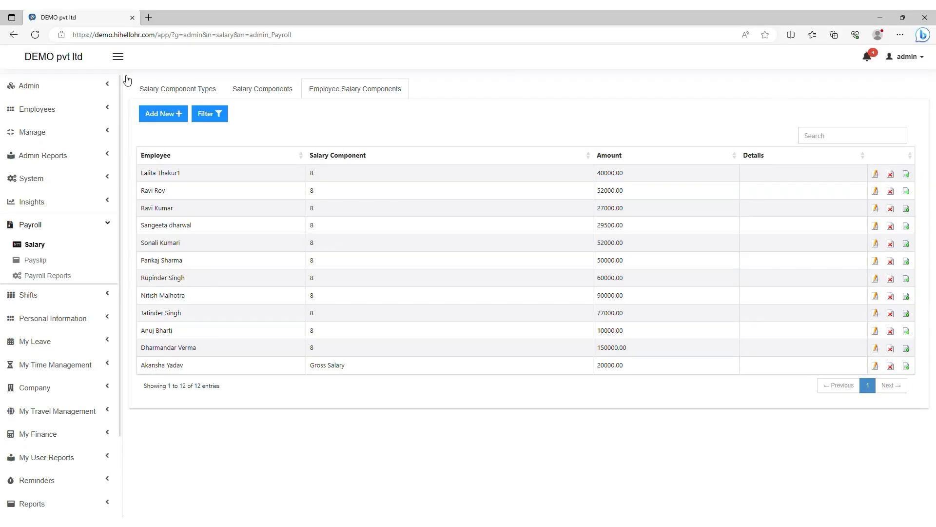
Step: Generate the selected employee's March Salary 2023 payslip, review it, then close it
click(36, 260)
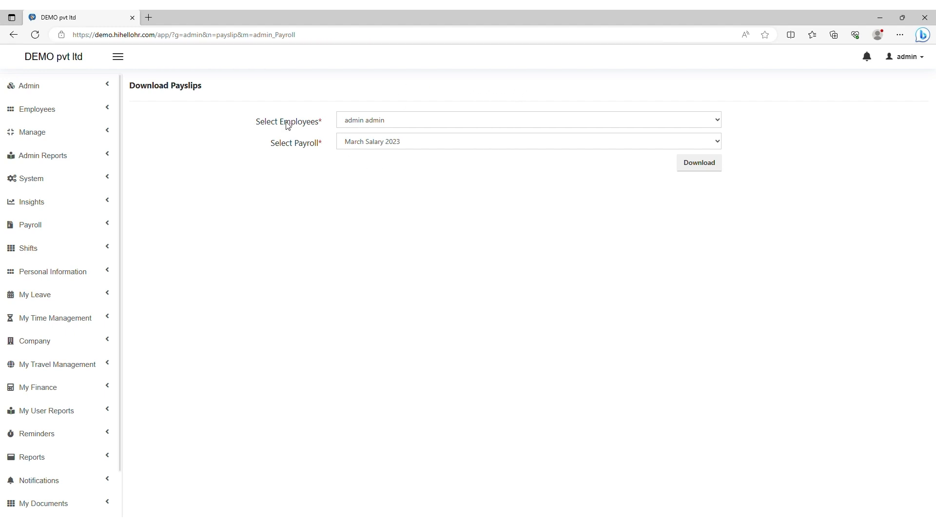
click(378, 144)
click(369, 145)
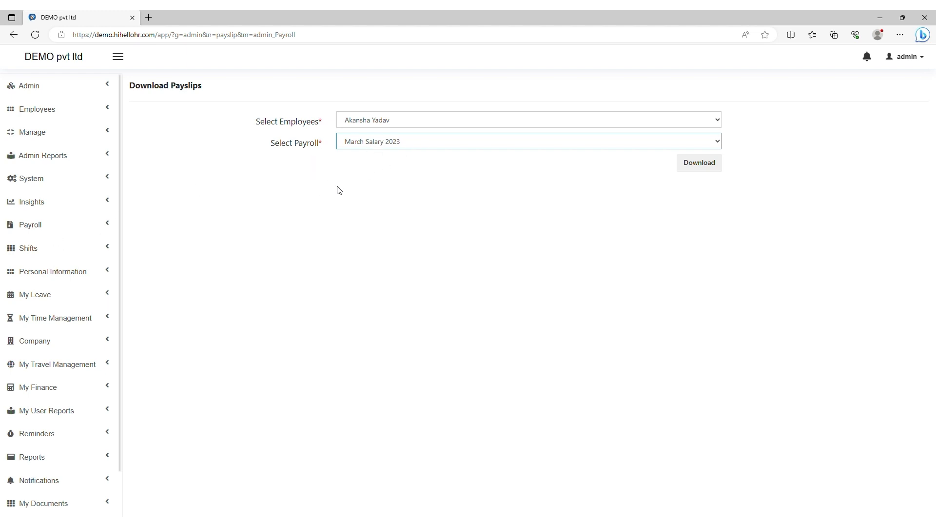
click(369, 171)
click(702, 167)
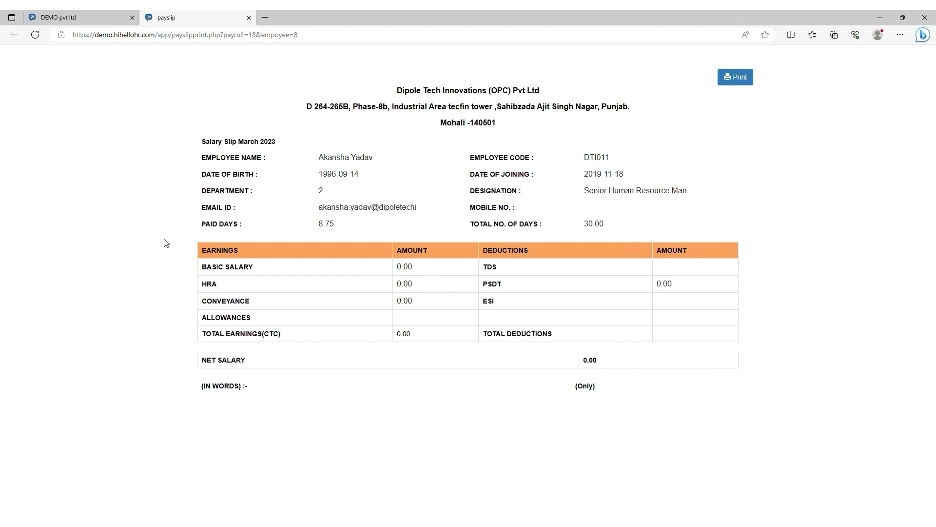
key(ctrl+w)
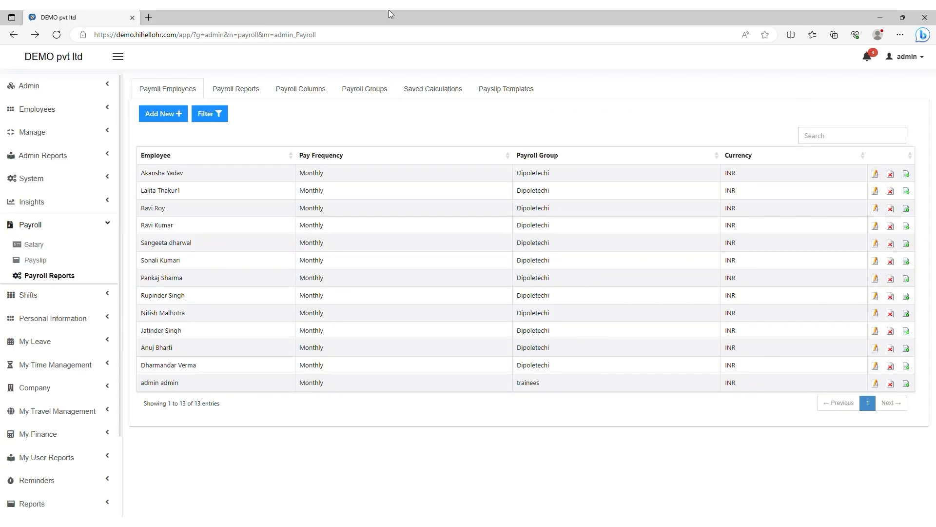
Step: Start a new payroll report named June Salary 2023 with Monthly pay frequency
click(222, 92)
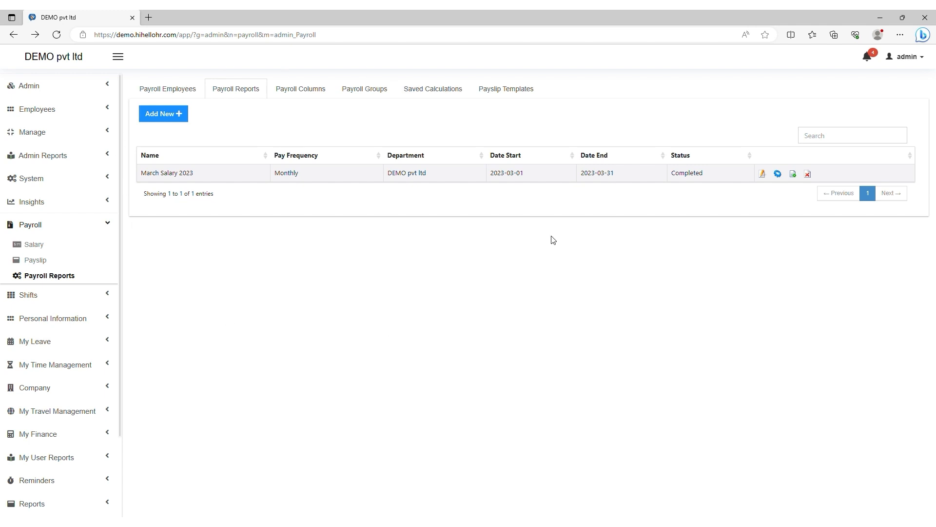
click(166, 117)
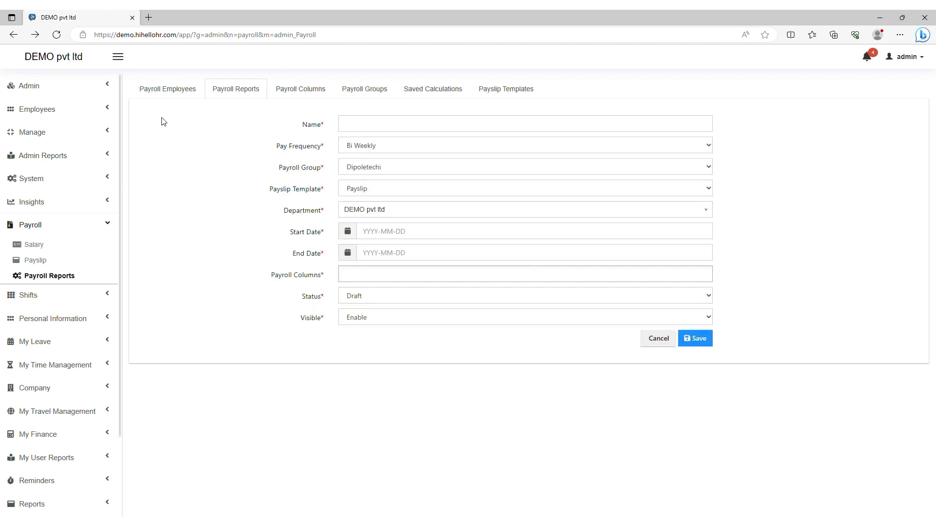
click(360, 127)
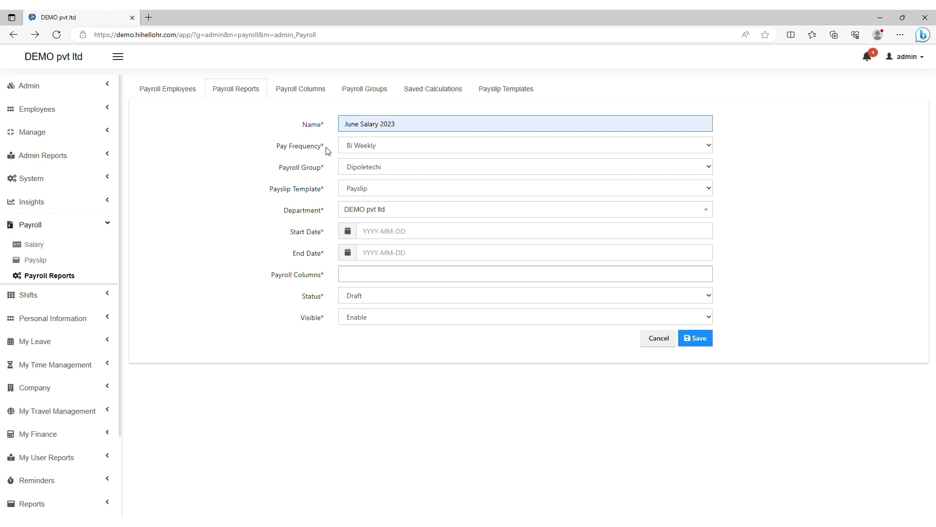
key(Tab)
click(367, 141)
click(360, 193)
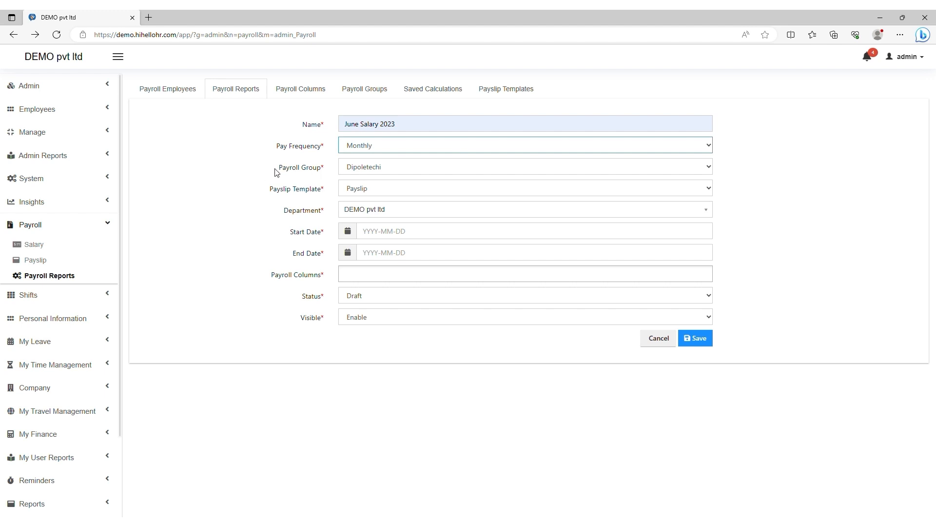
Step: Set the report's payroll group to trainees, keeping template Payslip and department DEMO pvt ltd
click(359, 171)
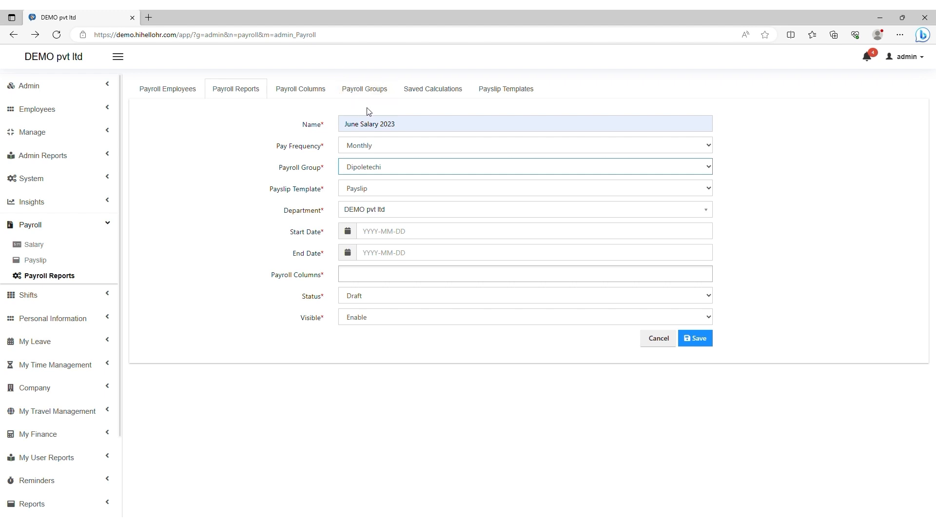
click(363, 208)
click(373, 191)
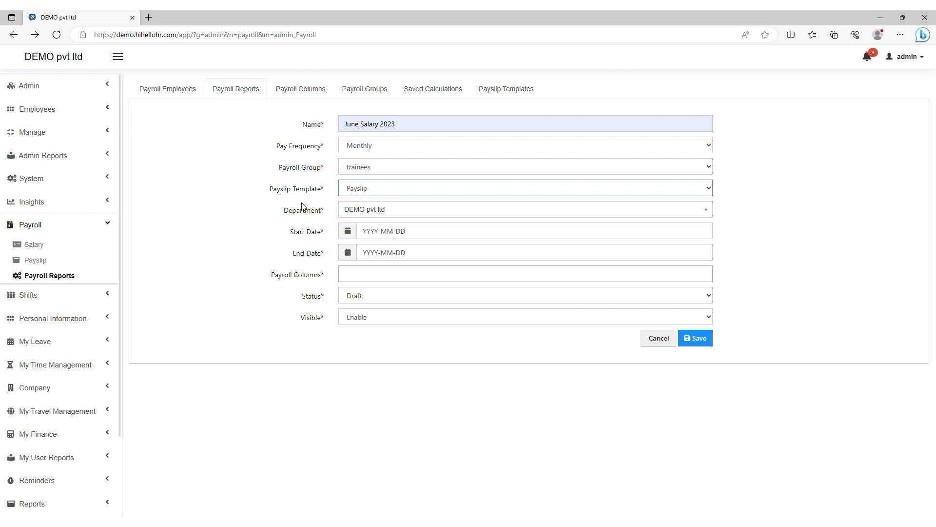
click(375, 213)
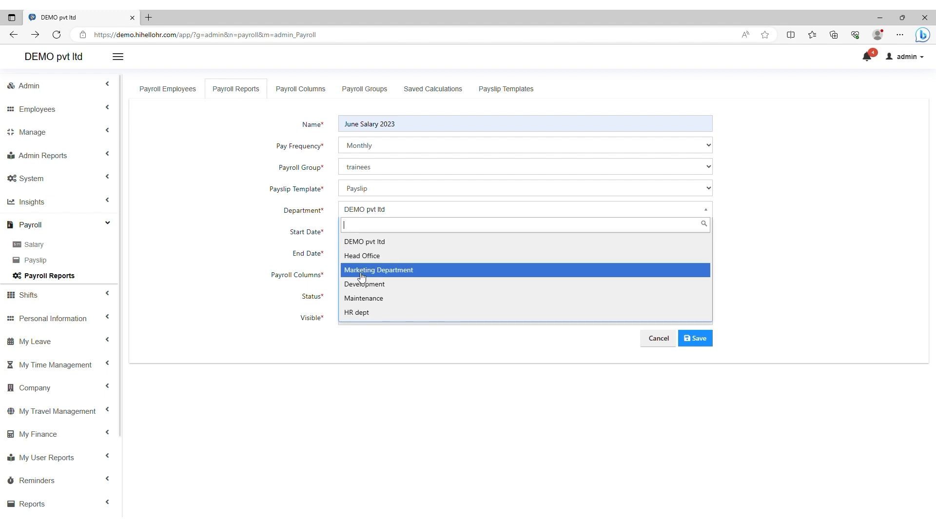
click(367, 247)
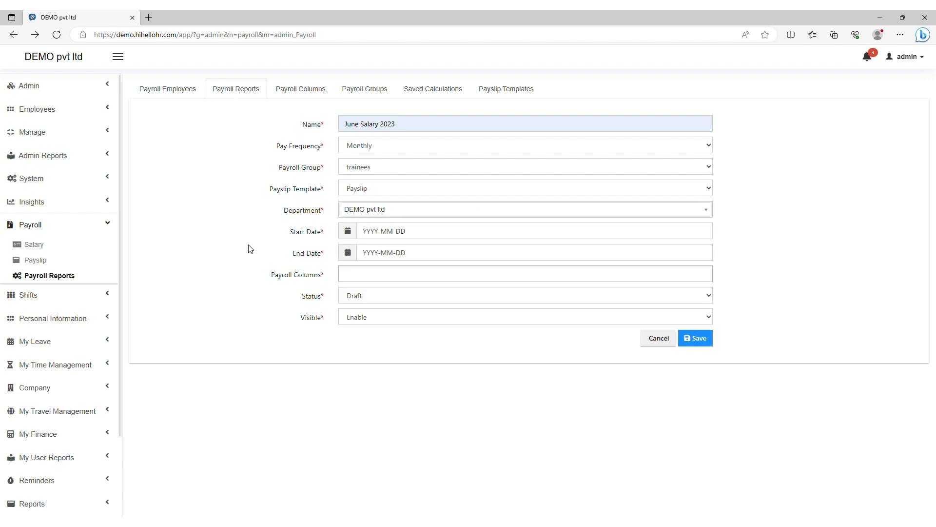
click(347, 233)
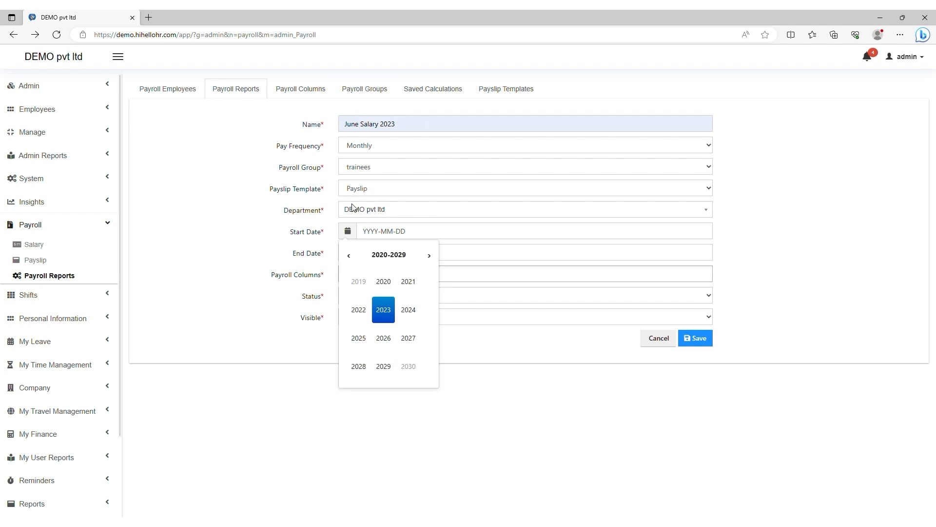
Step: Set the report's start date to 2023-06-01 and end date to 2023-06-30
click(384, 318)
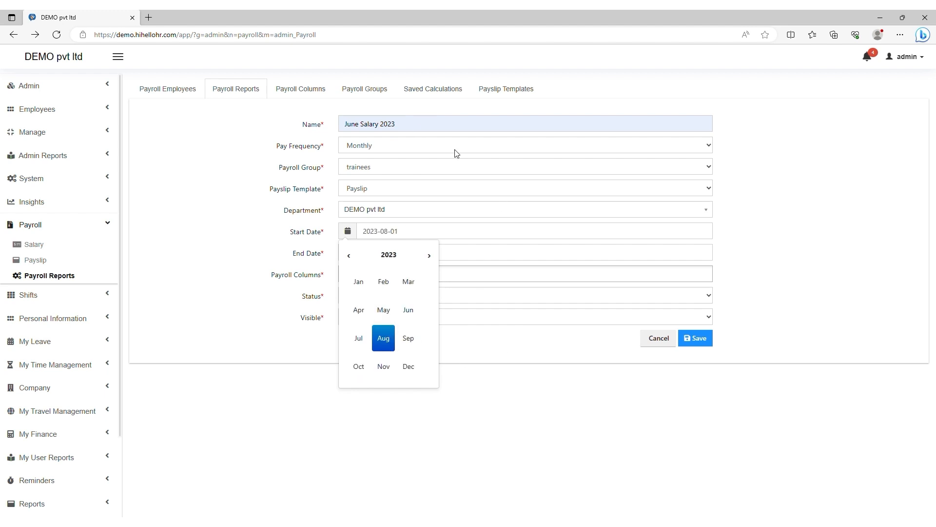
click(391, 235)
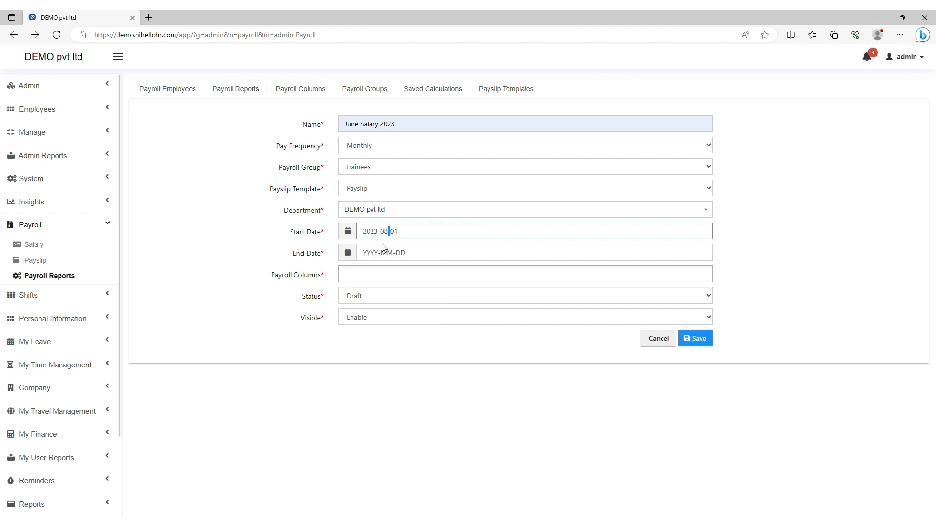
text(6)
click(348, 256)
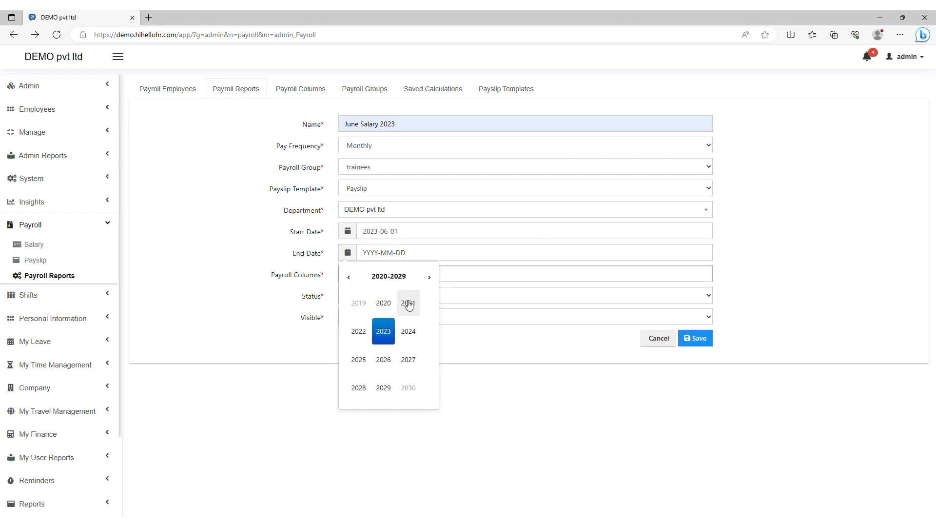
click(387, 340)
click(391, 259)
key(BackSpace)
text(6-01)
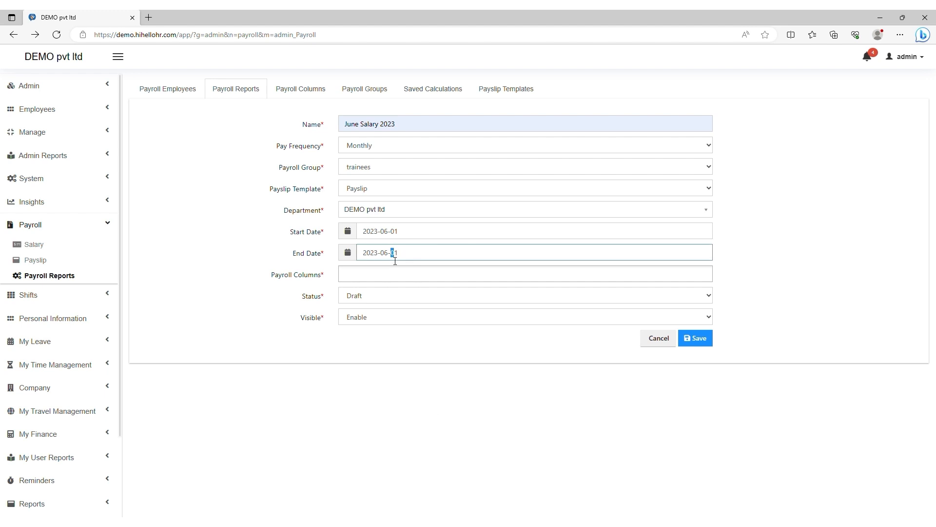
click(408, 260)
key(BackSpace)
key(BackSpace)
text(30)
click(297, 323)
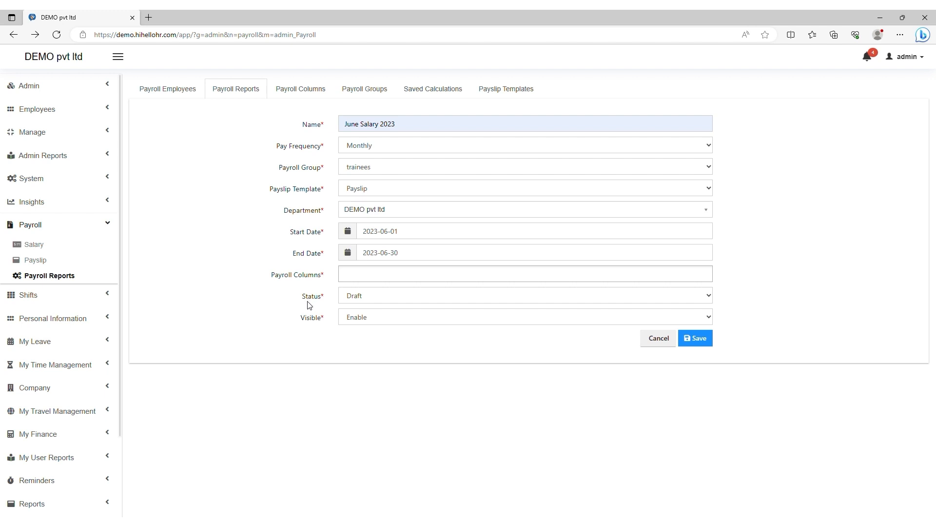
Step: Keep status Draft and visibility Enable, then save the June Salary 2023 report
click(364, 301)
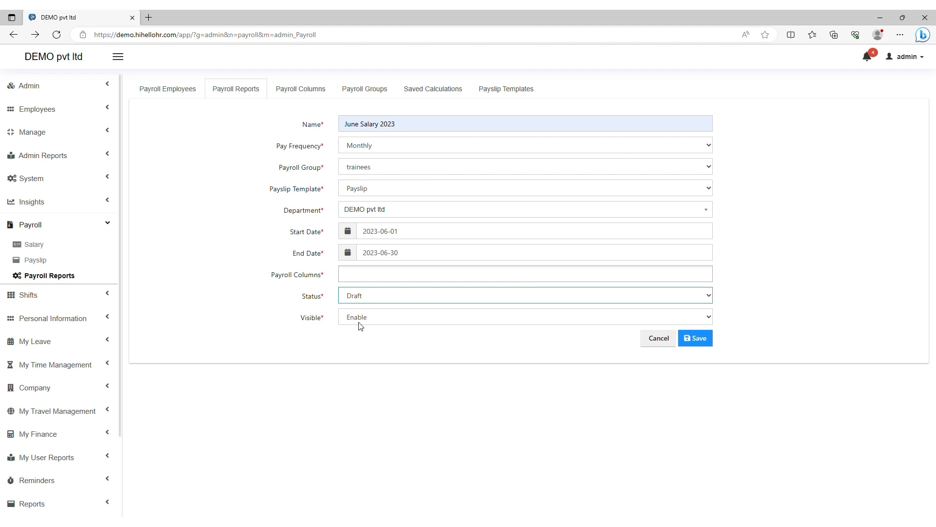
key(Down)
click(358, 311)
click(357, 318)
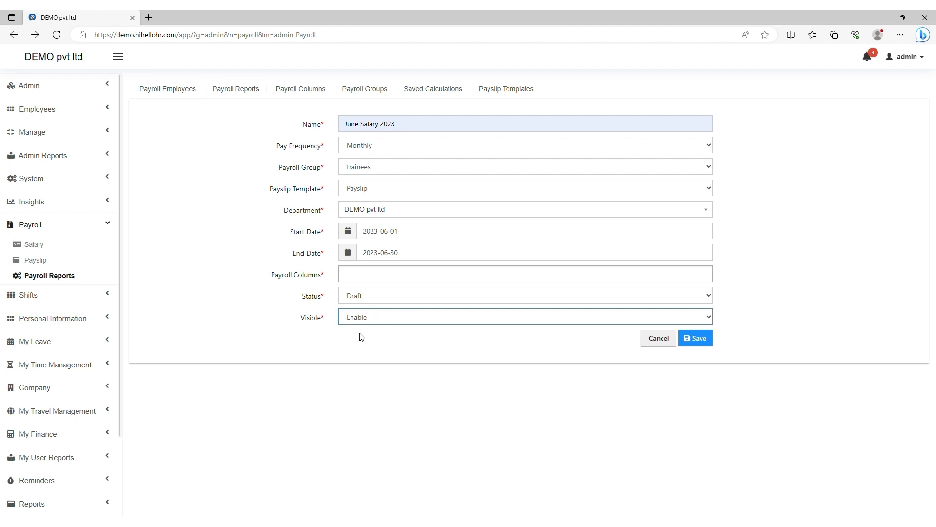
click(299, 348)
click(698, 339)
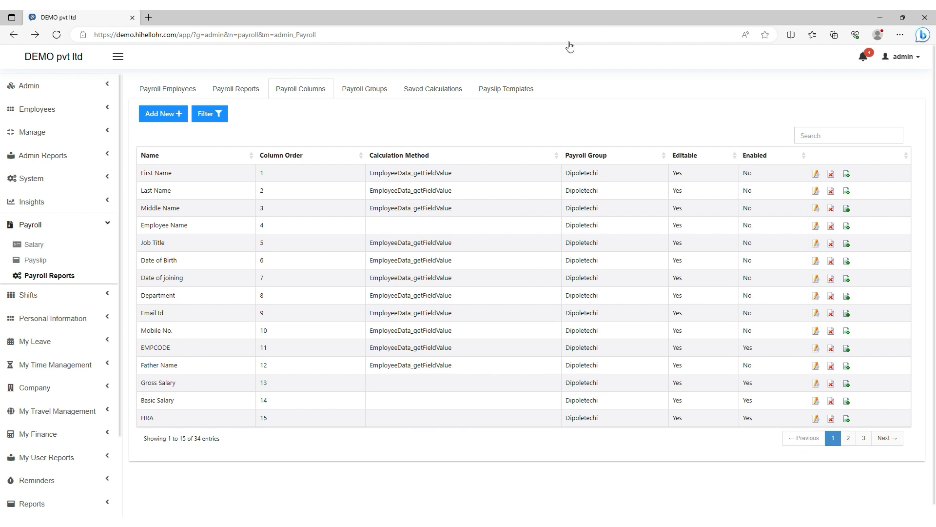
Step: Start a new payroll column named Employee Name
click(161, 120)
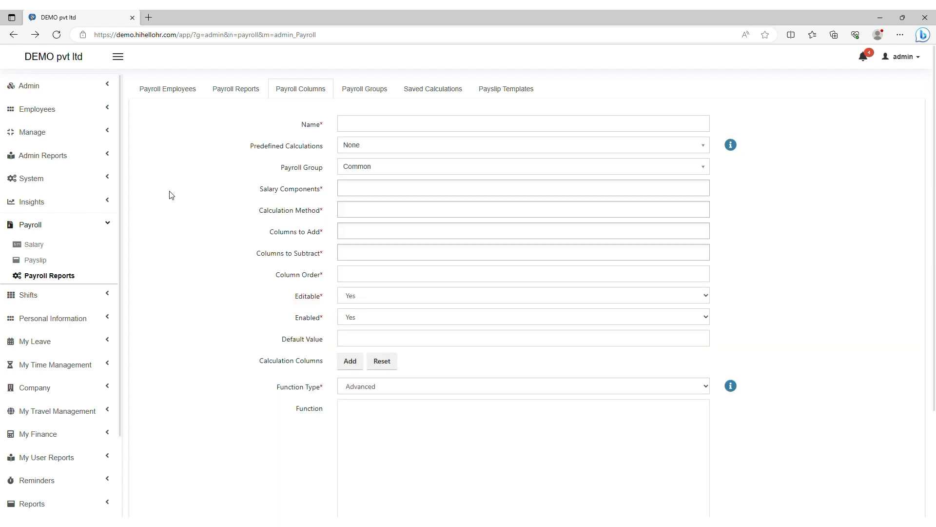
click(361, 132)
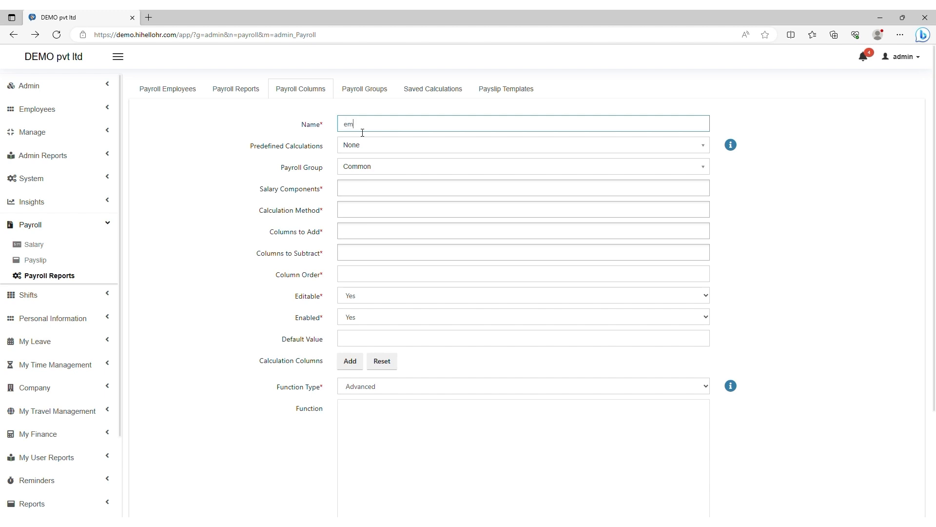
text(em)
click(467, 141)
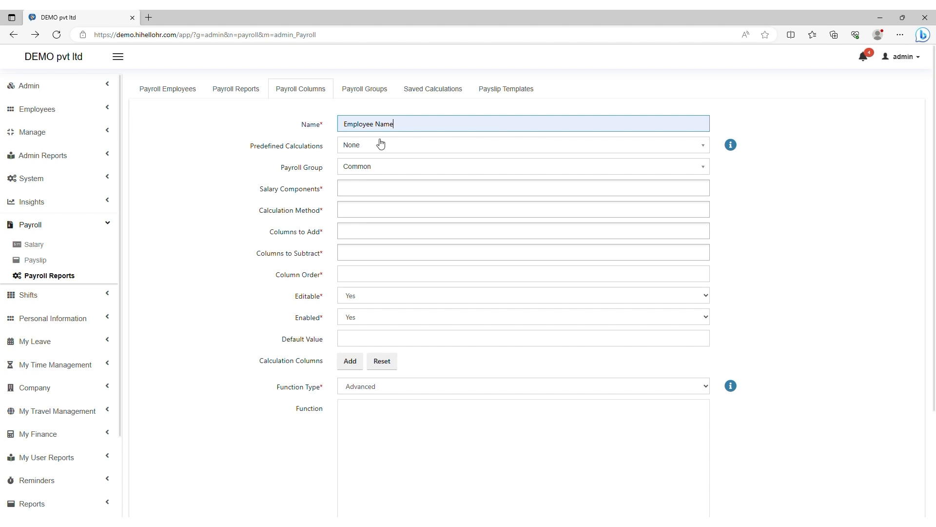
drag(393, 125, 287, 136)
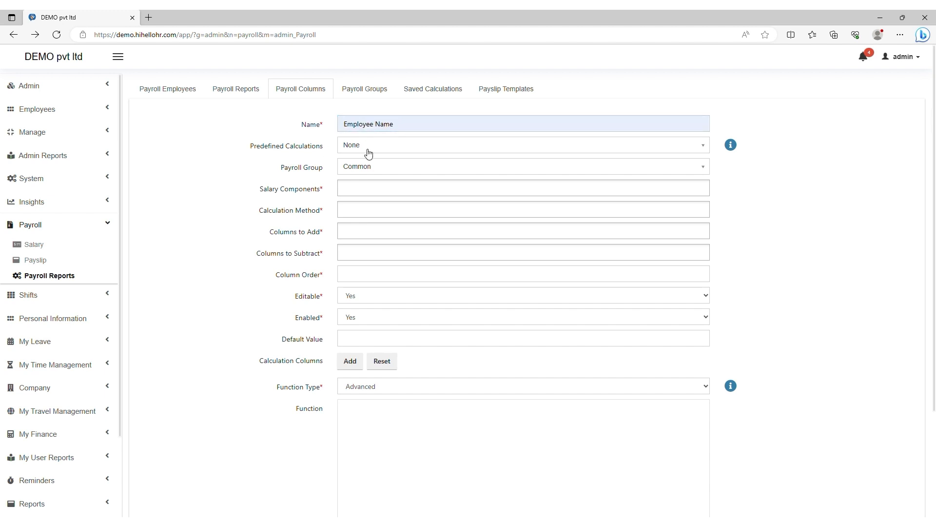
Step: Try Get Employee Data, then Total Approved Leaves, as the predefined calculation
click(366, 149)
scroll(397, 215, down, 4)
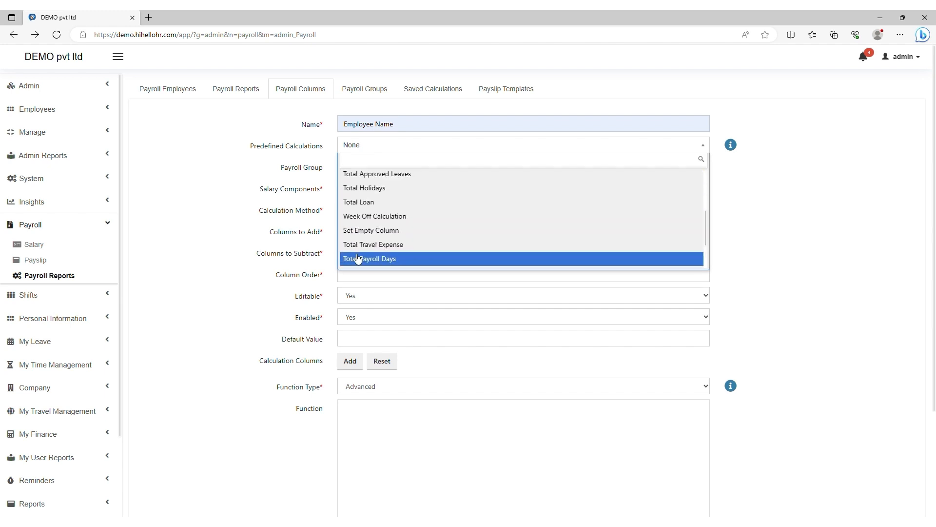
scroll(362, 233, down, 2)
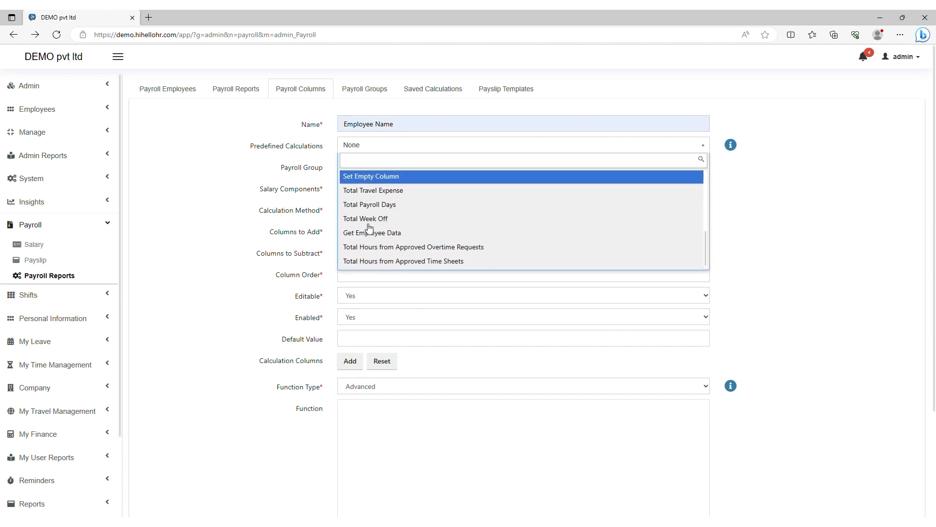
click(399, 233)
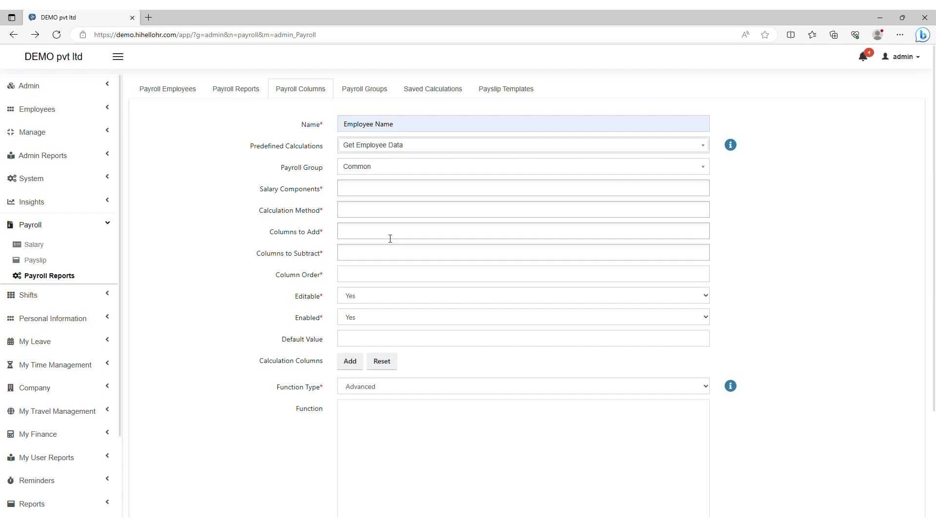
click(363, 152)
scroll(380, 207, up, 3)
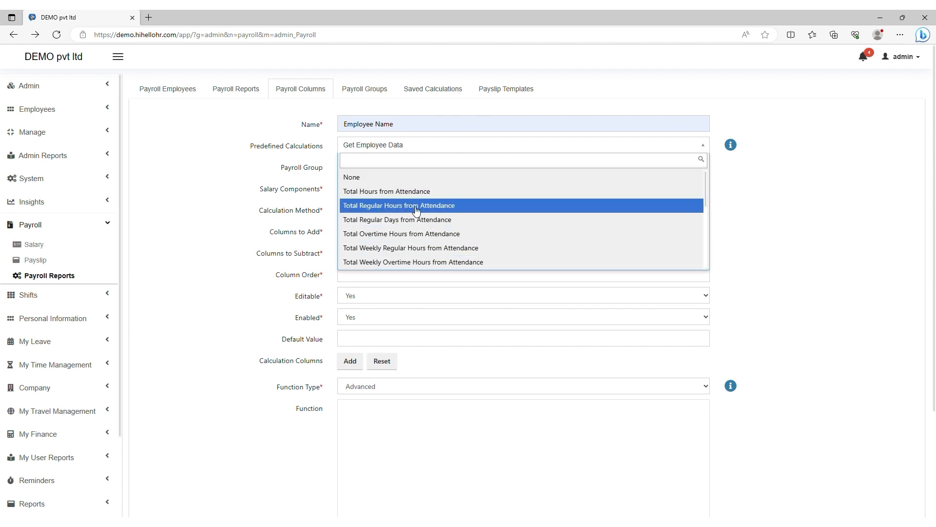
scroll(430, 229, down, 1)
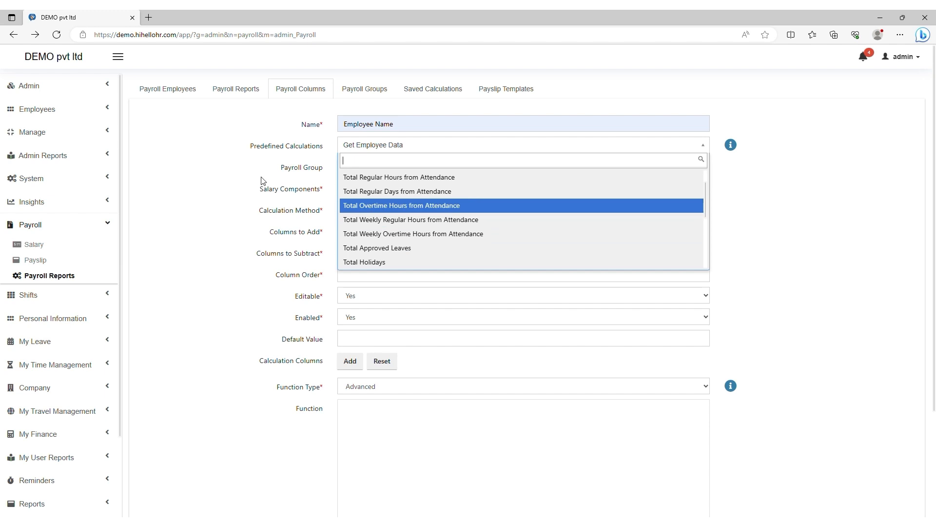
scroll(429, 224, down, 1)
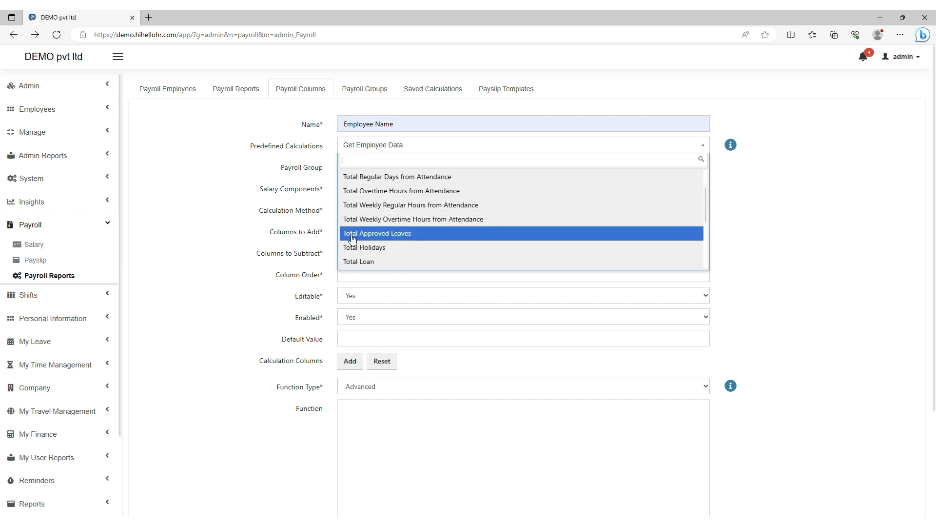
click(406, 240)
Step: Try Set Empty Column, then settle the predefined calculation on Get Employee Data
click(395, 149)
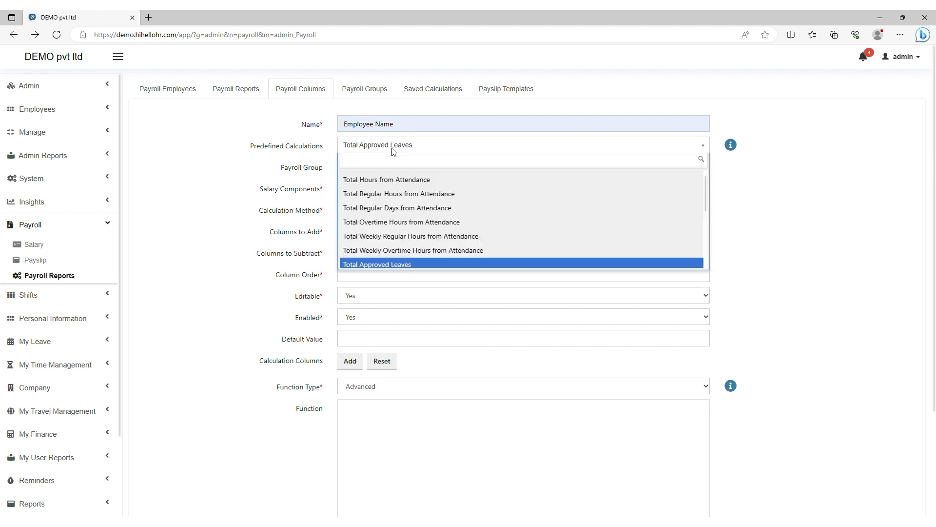
scroll(457, 225, down, 1)
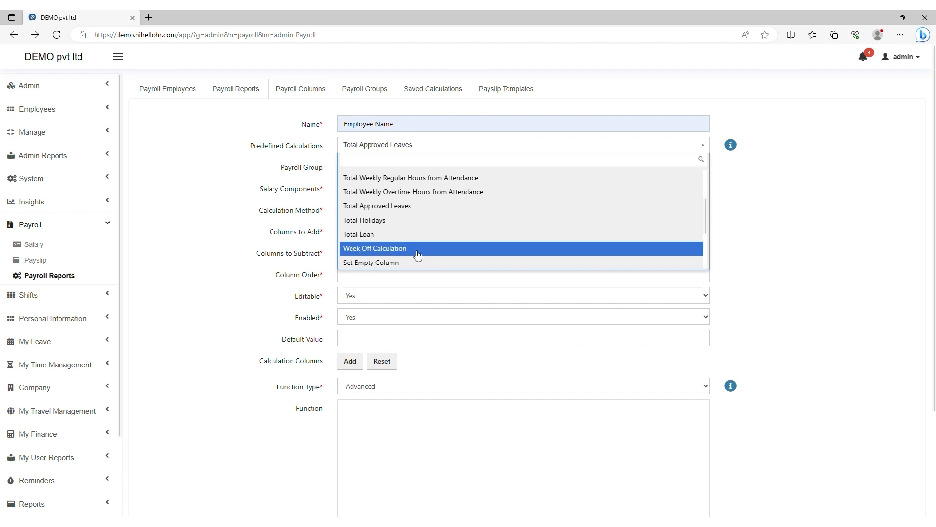
scroll(417, 255, down, 1)
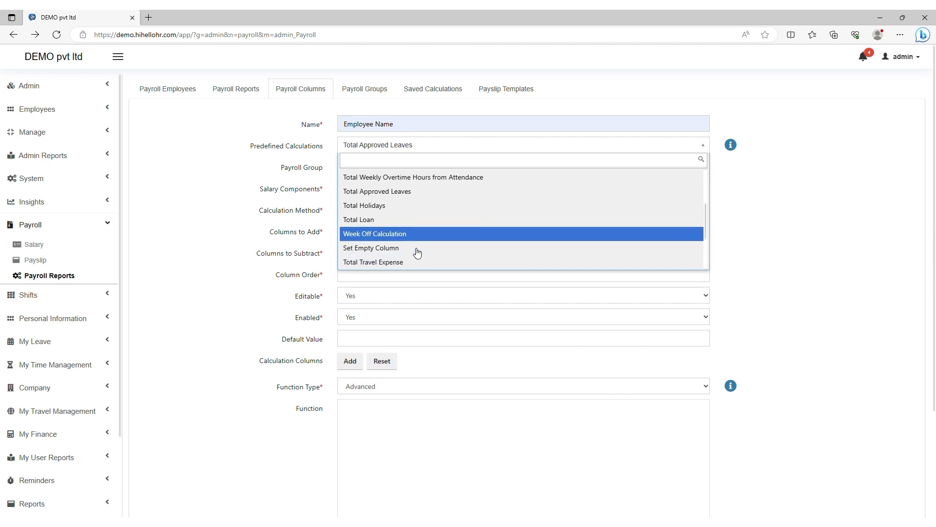
click(382, 248)
click(386, 146)
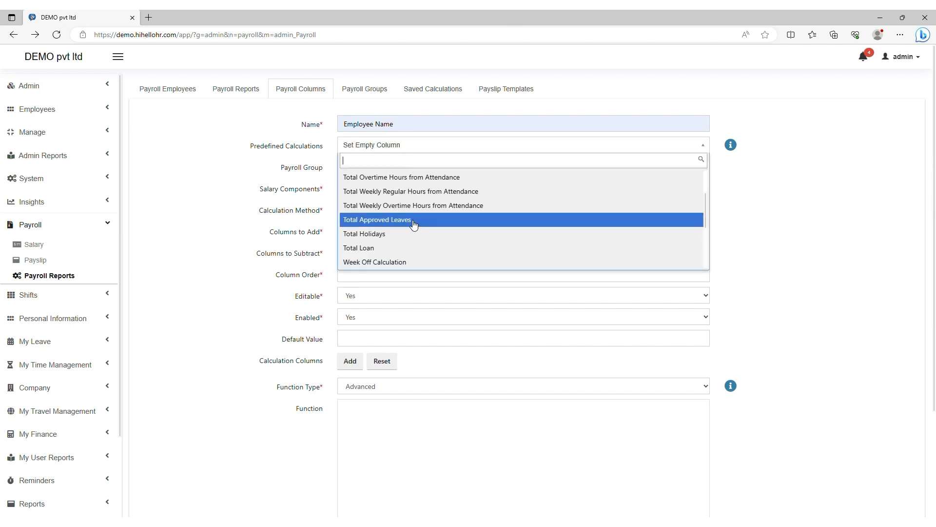
scroll(417, 219, down, 4)
scroll(422, 208, down, 3)
scroll(439, 207, up, 3)
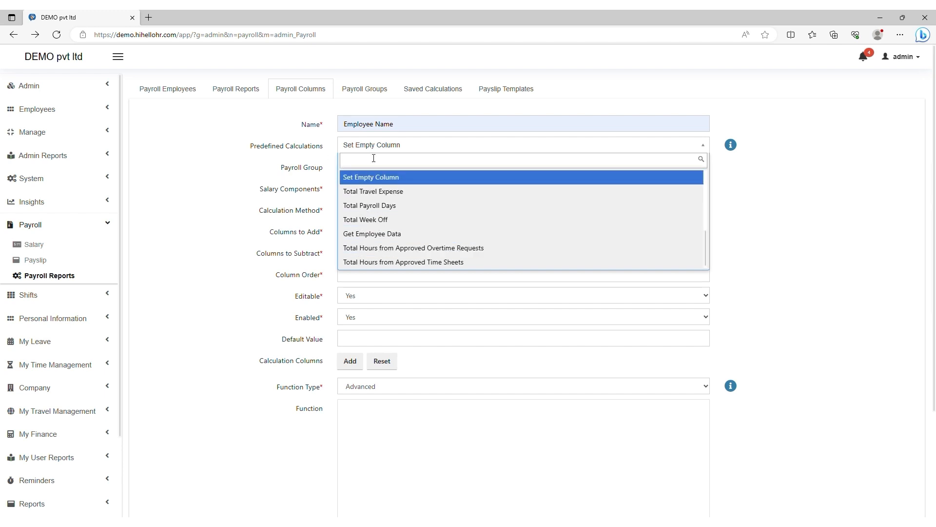
scroll(386, 213, up, 3)
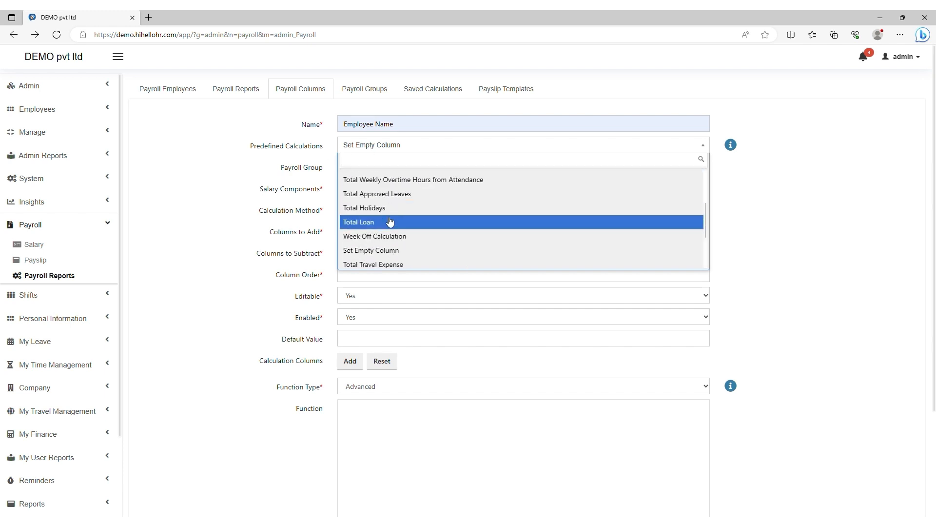
scroll(389, 221, up, 2)
scroll(426, 238, down, 1)
scroll(424, 236, down, 3)
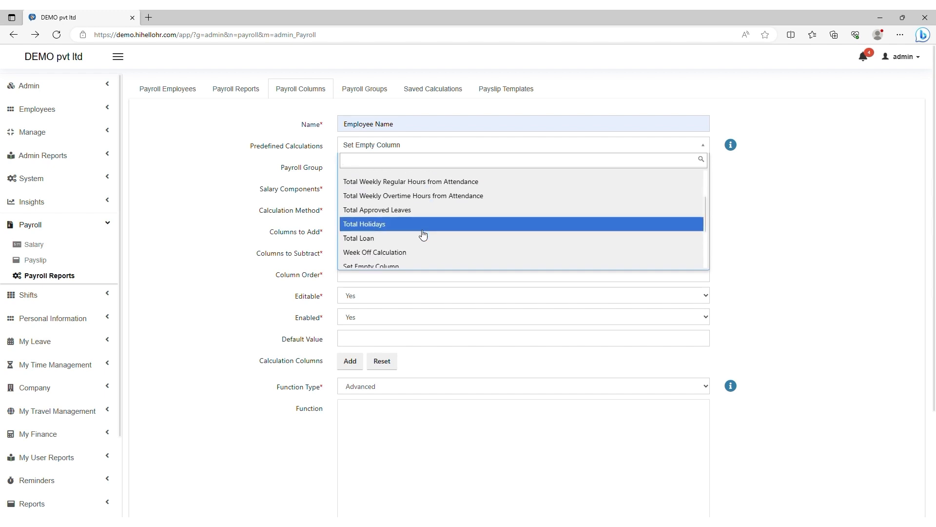
scroll(384, 216, down, 1)
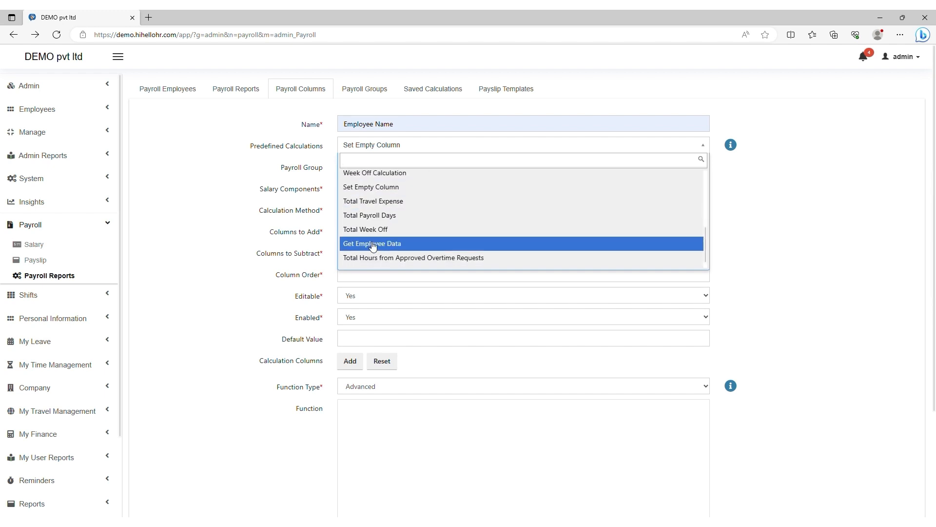
click(378, 244)
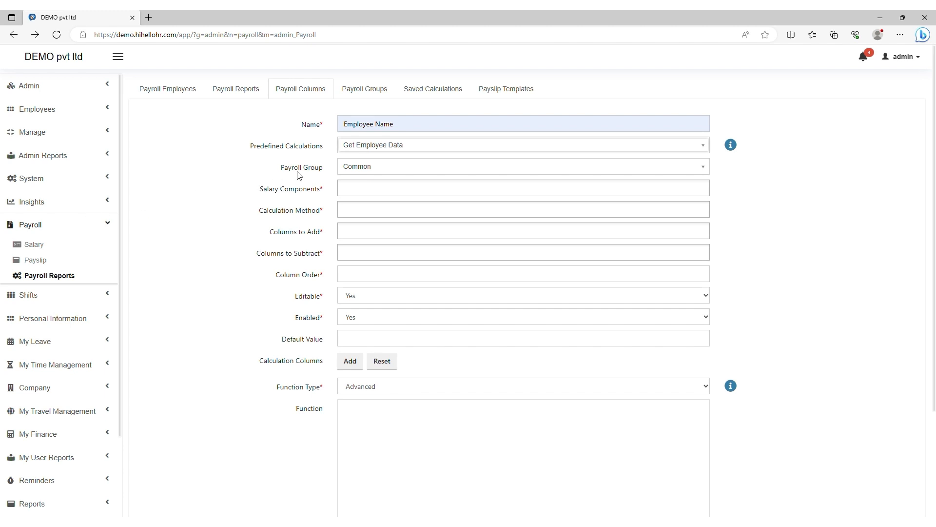
click(364, 167)
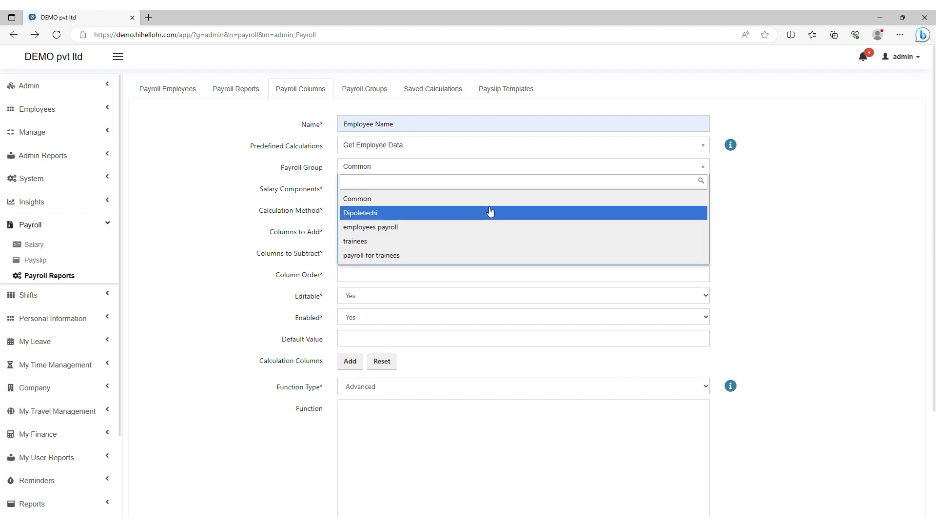
click(362, 202)
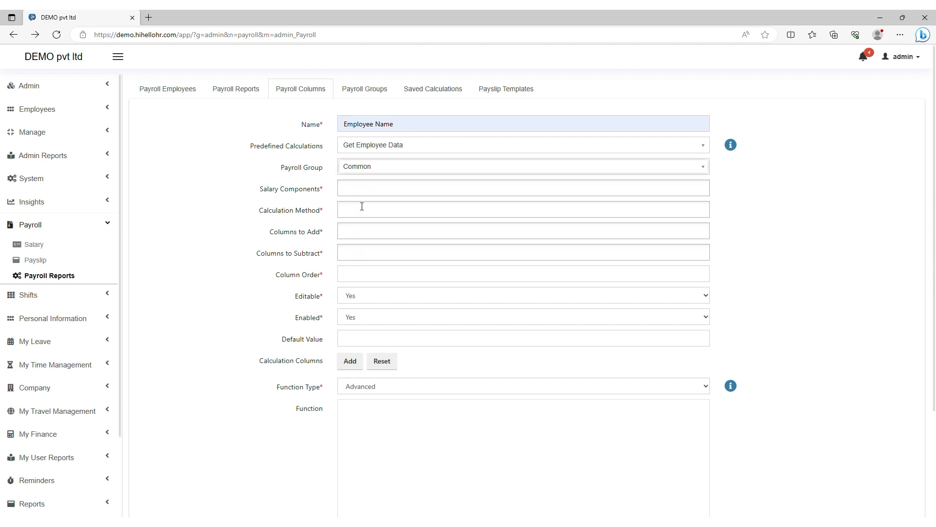
click(360, 195)
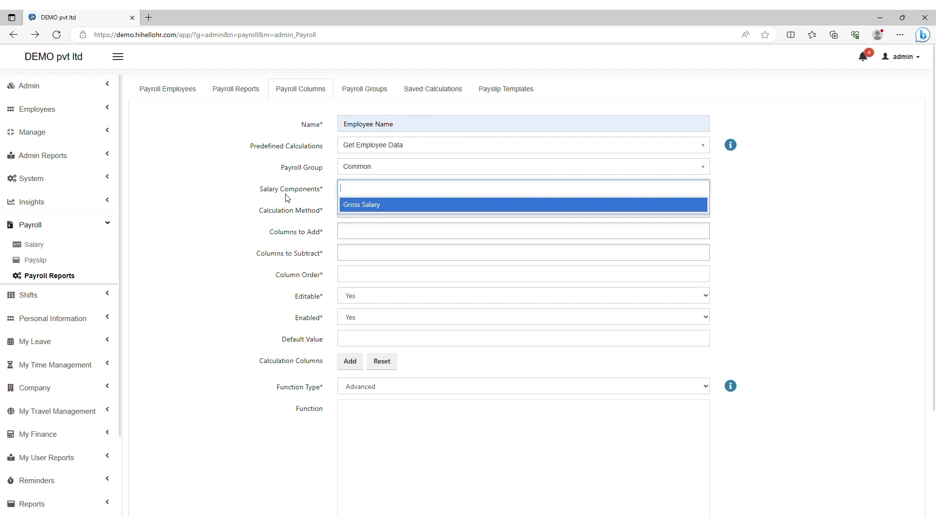
click(248, 196)
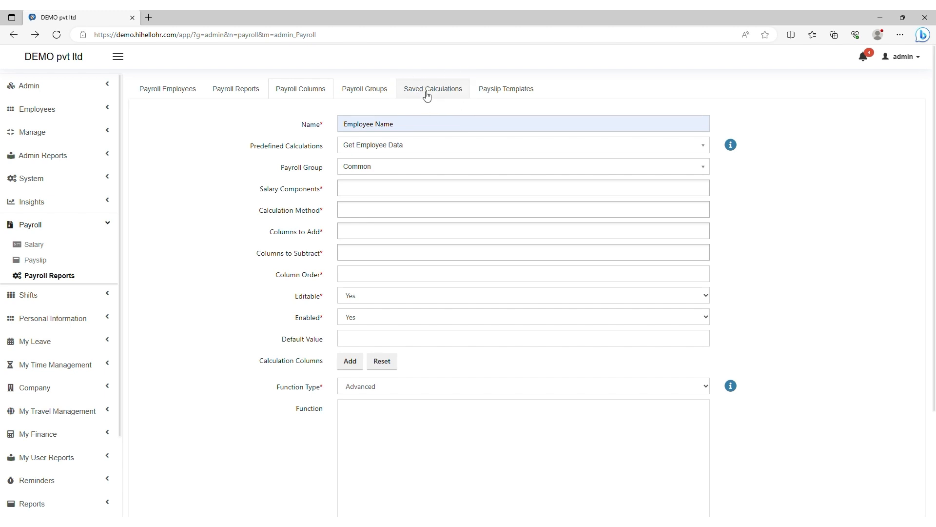
click(355, 211)
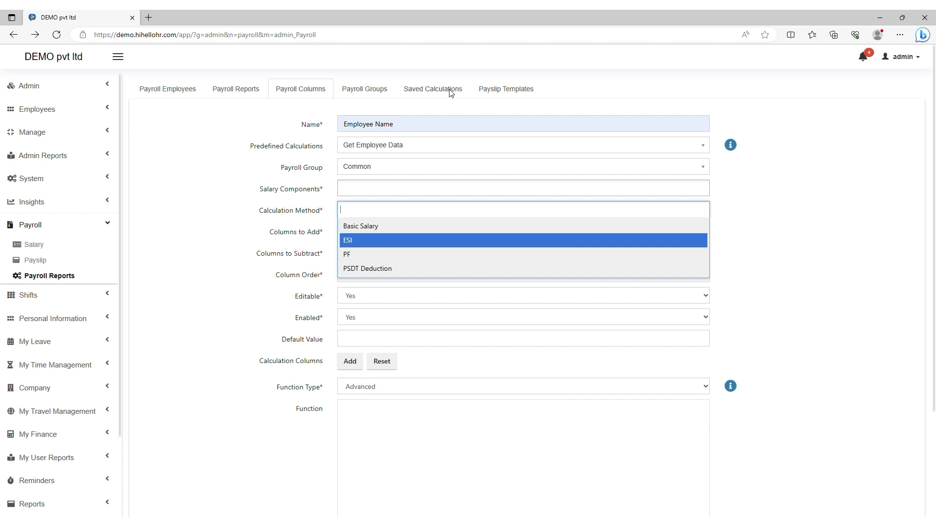
click(195, 211)
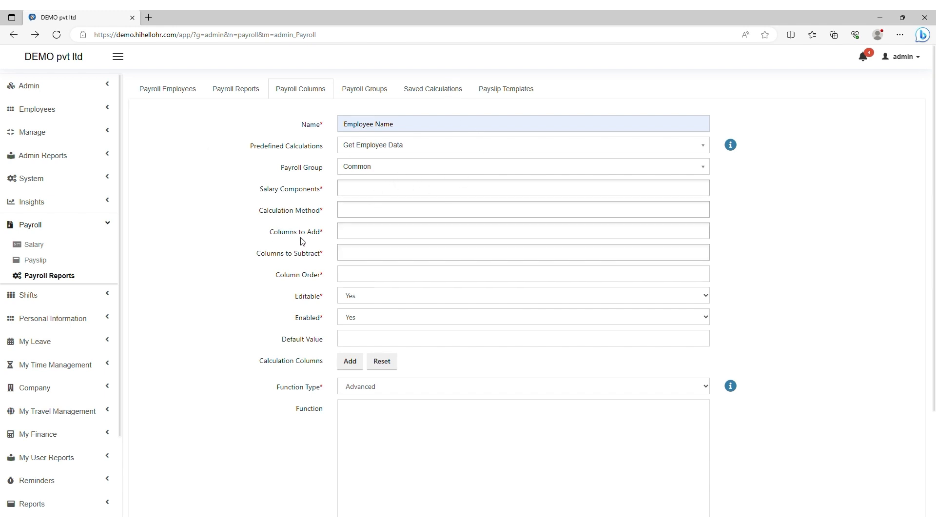
click(352, 238)
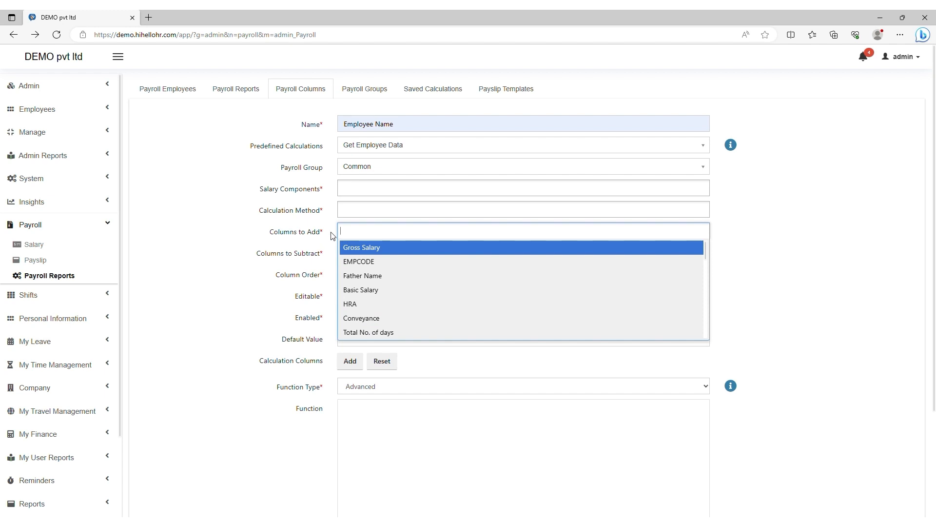
click(241, 245)
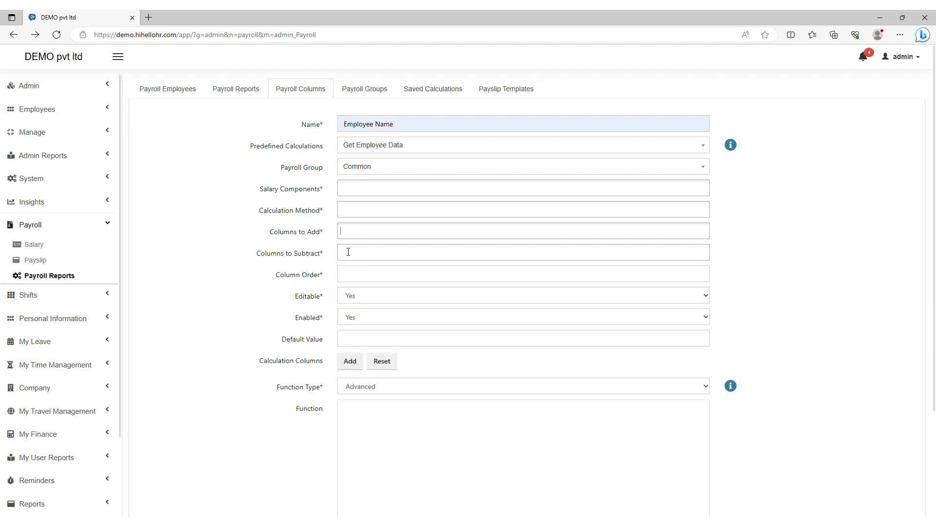
click(348, 252)
click(226, 279)
click(347, 279)
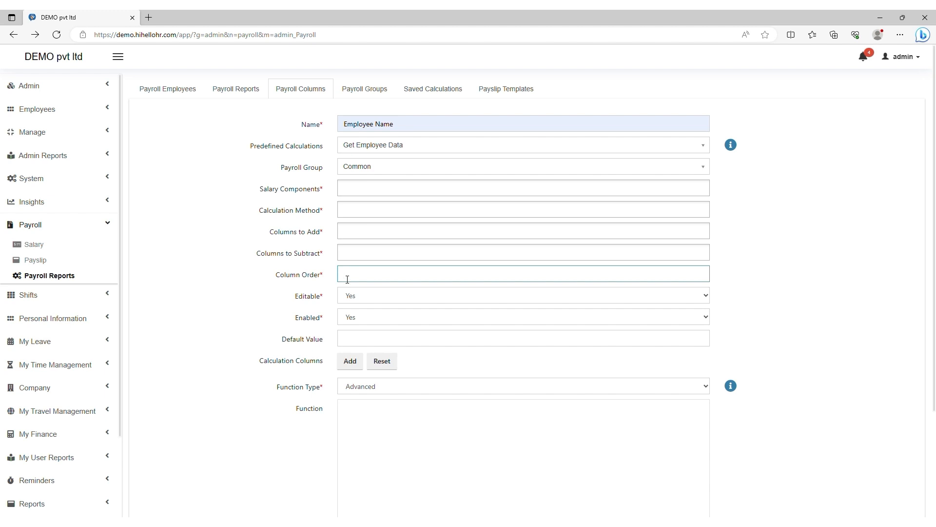
Step: Give the Employee Name column a Column Order of 1
drag(397, 127, 342, 125)
click(215, 220)
click(366, 280)
text(1)
key(Tab)
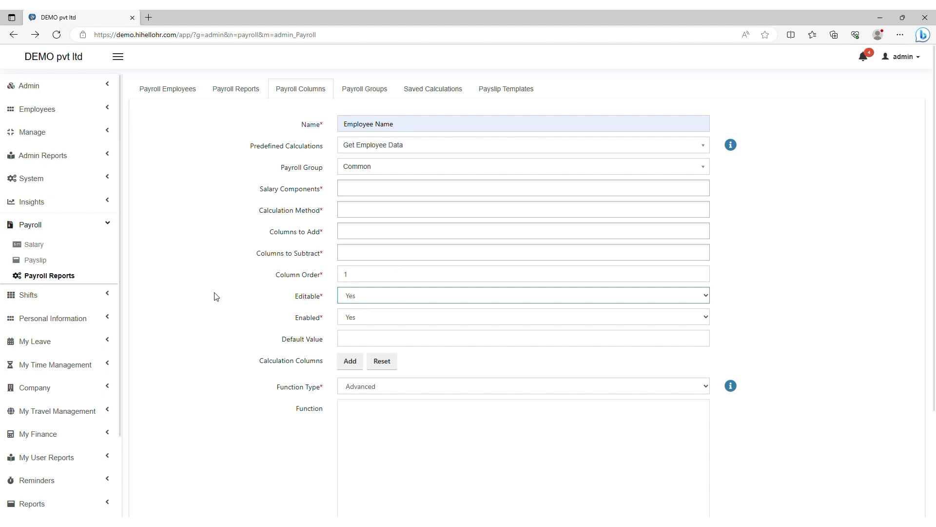
Step: Pass the Editable and Enabled settings and set Function Type to Simple
click(357, 324)
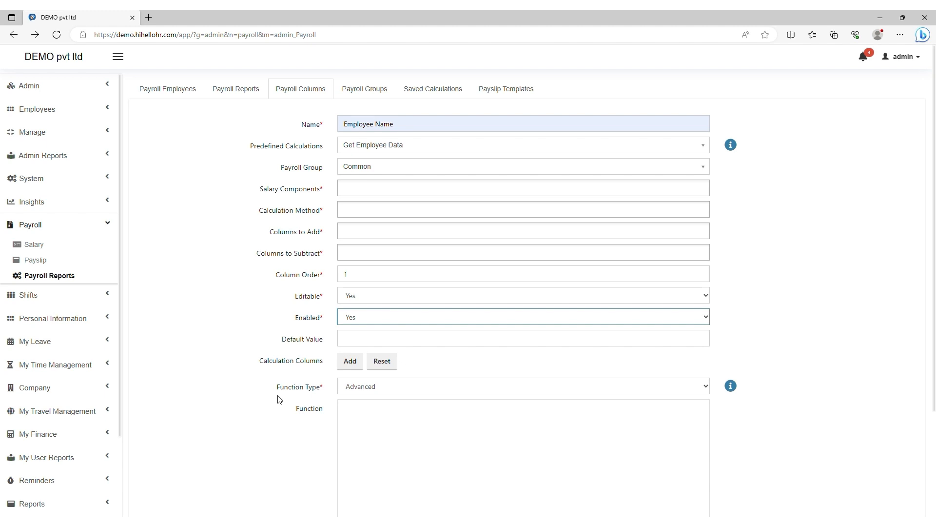
click(364, 390)
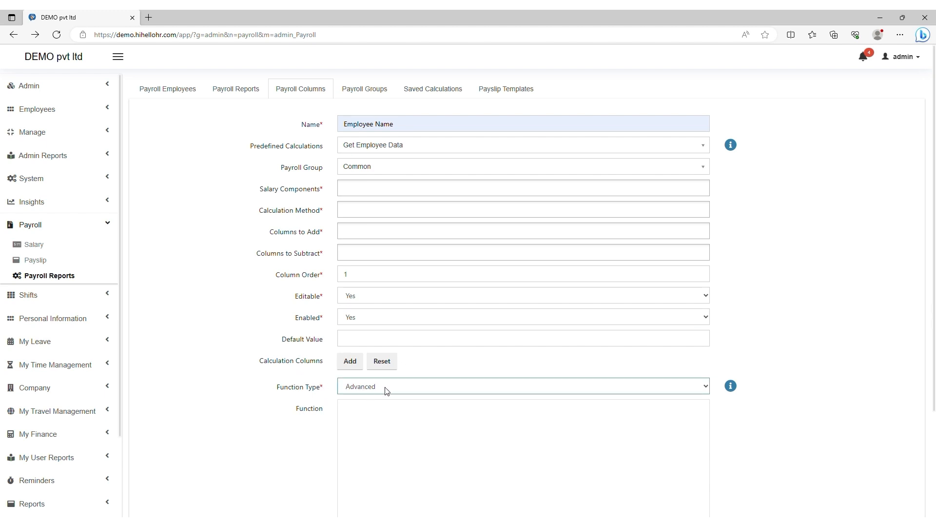
scroll(333, 463, down, 3)
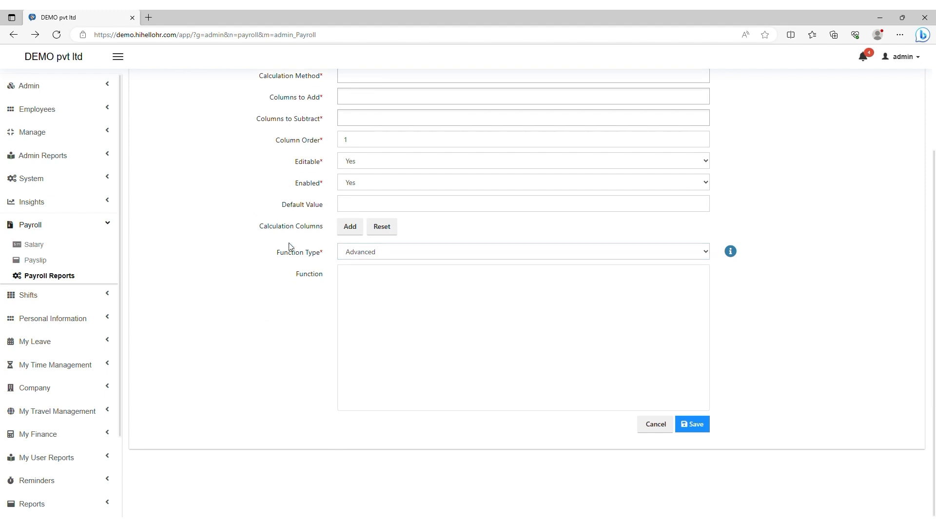
click(369, 253)
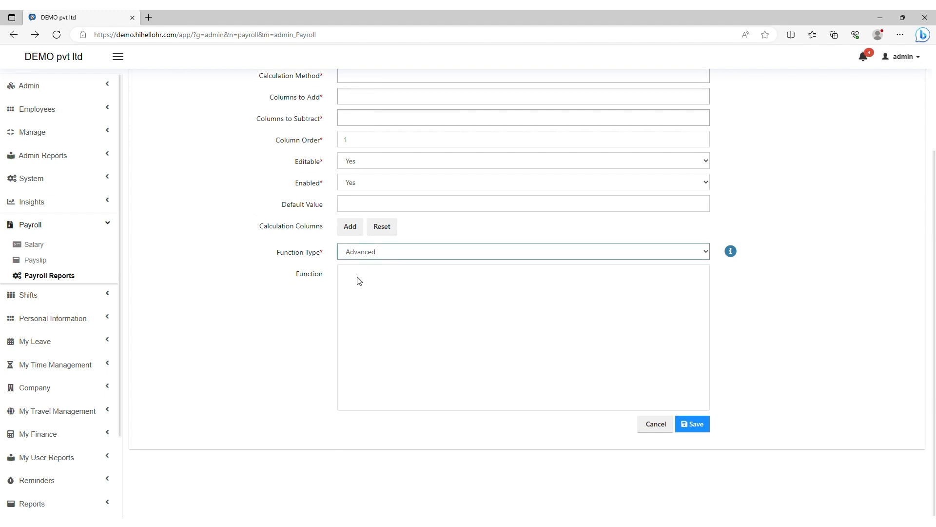
scroll(357, 274, up, 3)
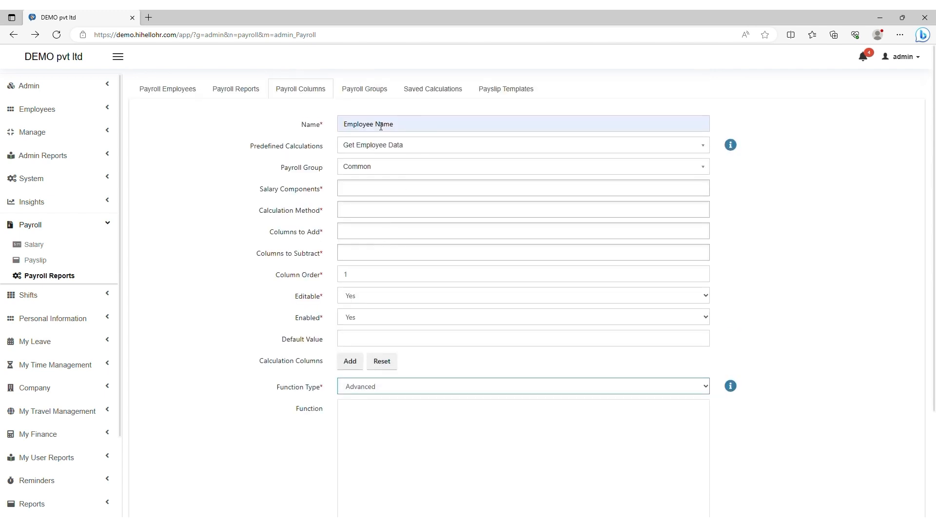
drag(390, 125, 362, 127)
click(220, 125)
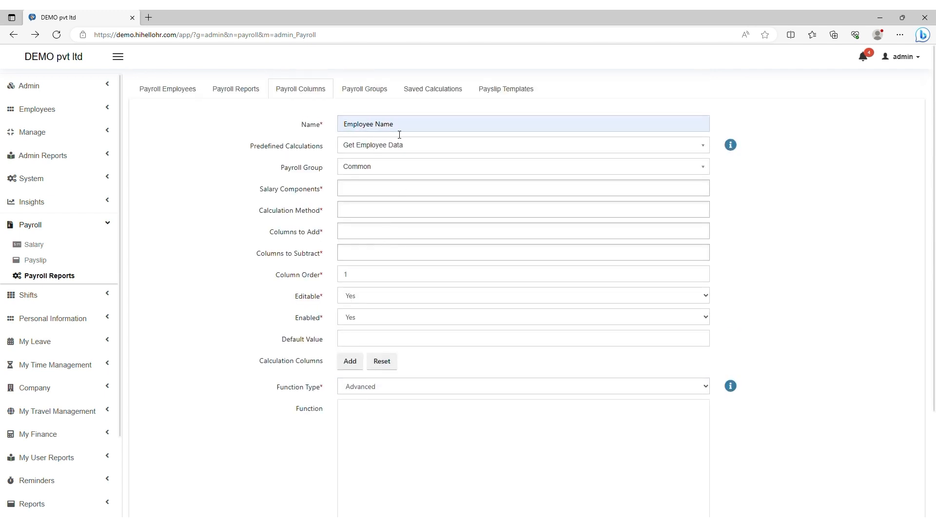
click(368, 385)
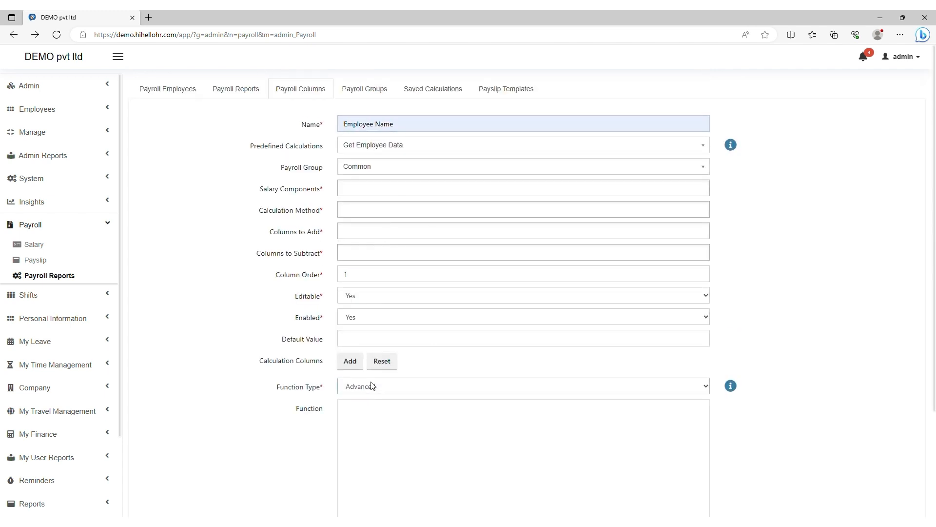
click(368, 414)
scroll(423, 325, down, 2)
Step: Save the Employee Name column and start a saved calculation named ESI DEDUCTION
click(700, 425)
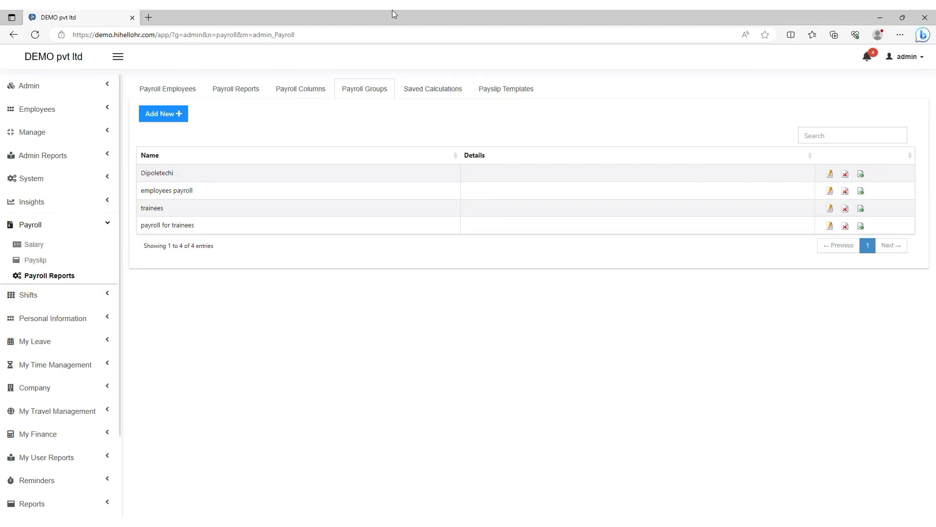
click(420, 95)
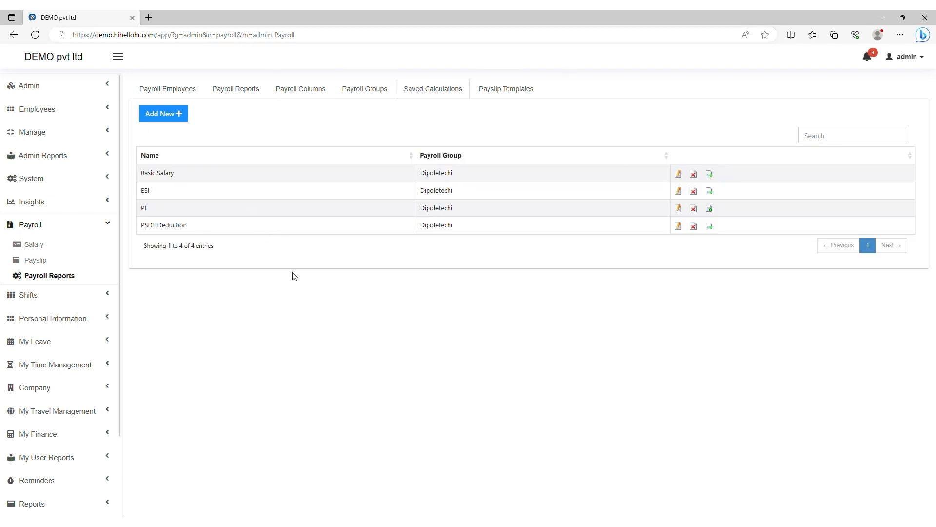
click(152, 119)
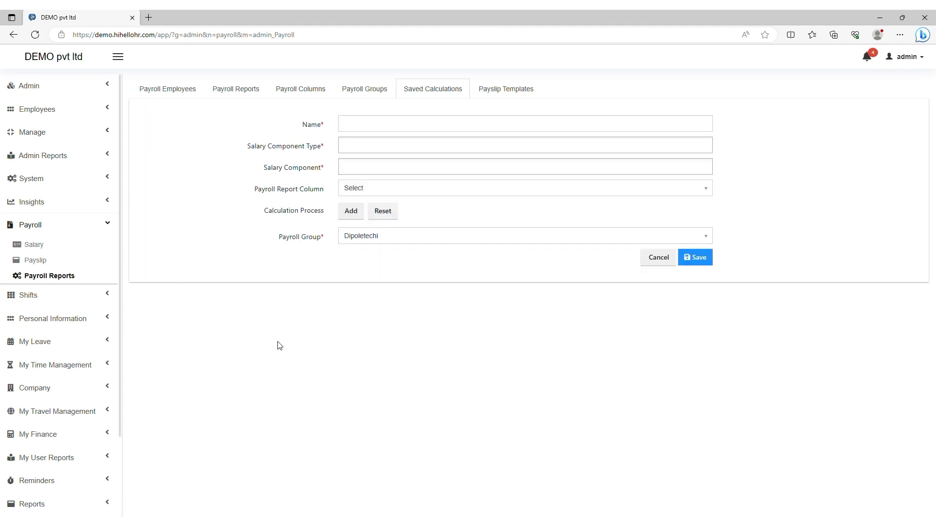
click(371, 128)
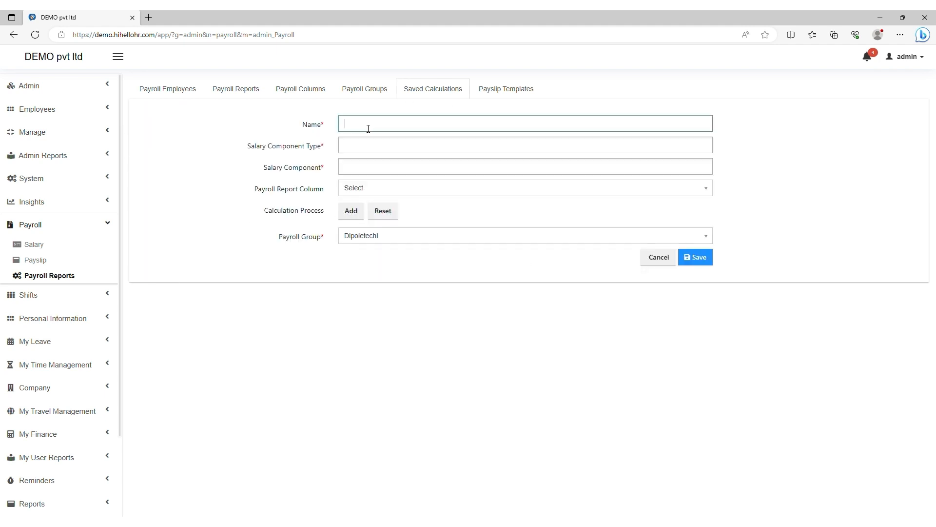
text(ESI DEDUCTION)
drag(404, 130, 336, 128)
click(410, 132)
Step: Use Gross Salary as component type and component, map to ESI Deduction, and add a limit-range step
click(355, 147)
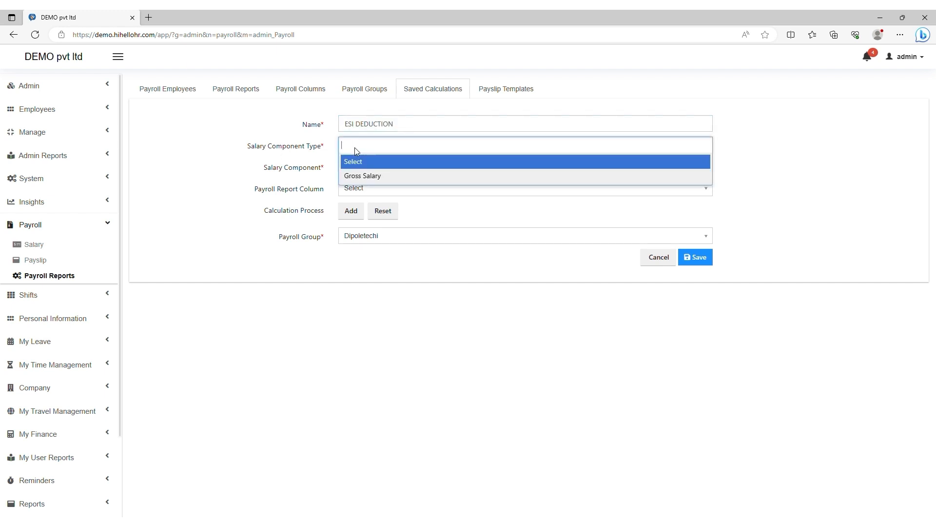
click(361, 177)
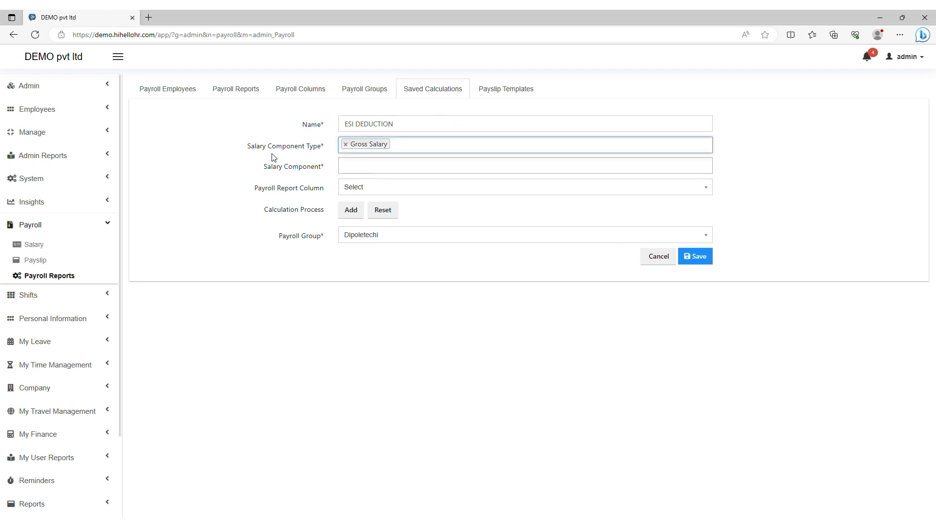
click(350, 166)
click(361, 195)
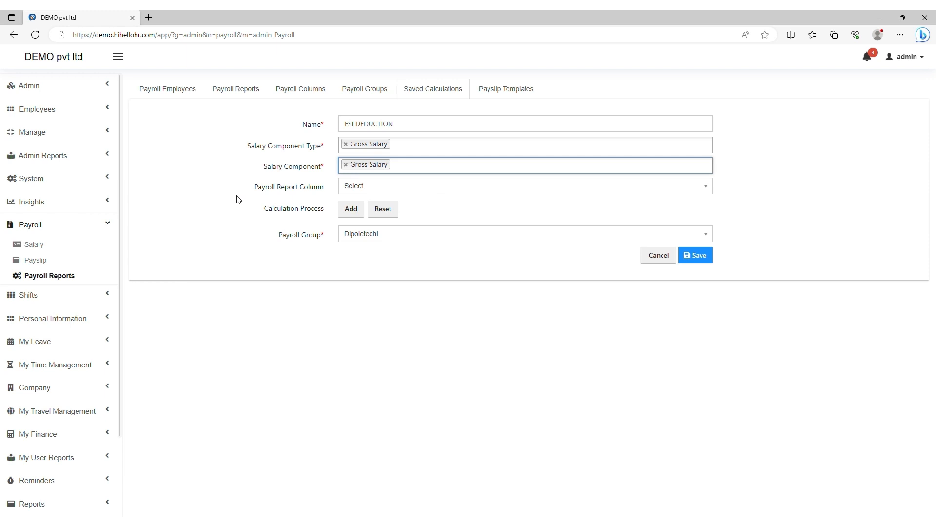
click(352, 188)
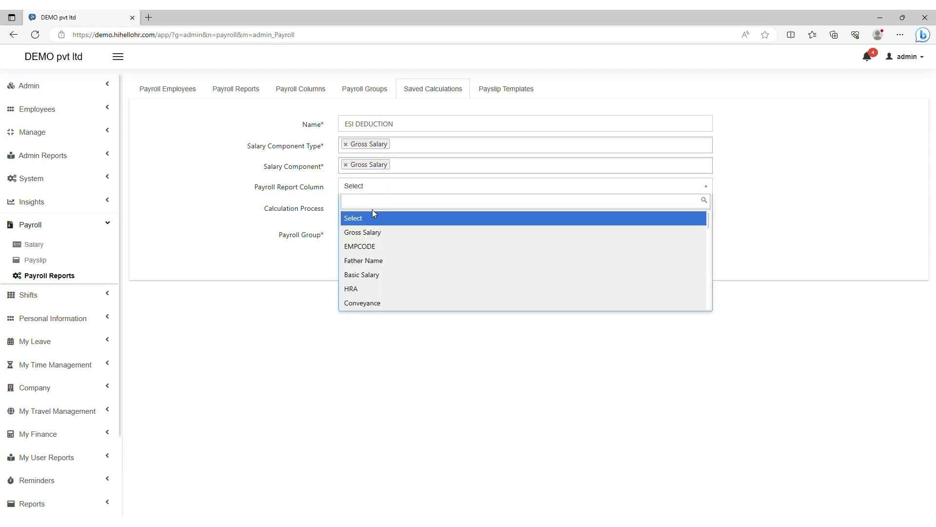
text(ESI)
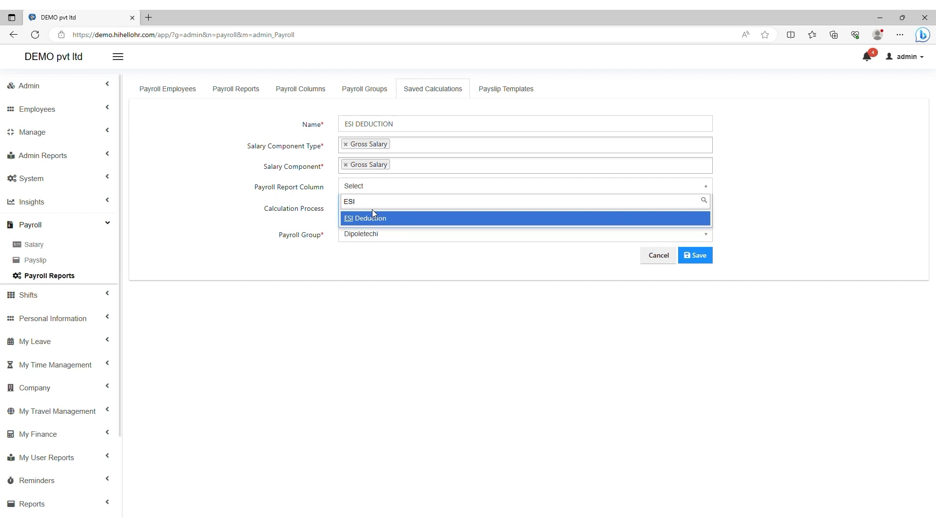
click(401, 219)
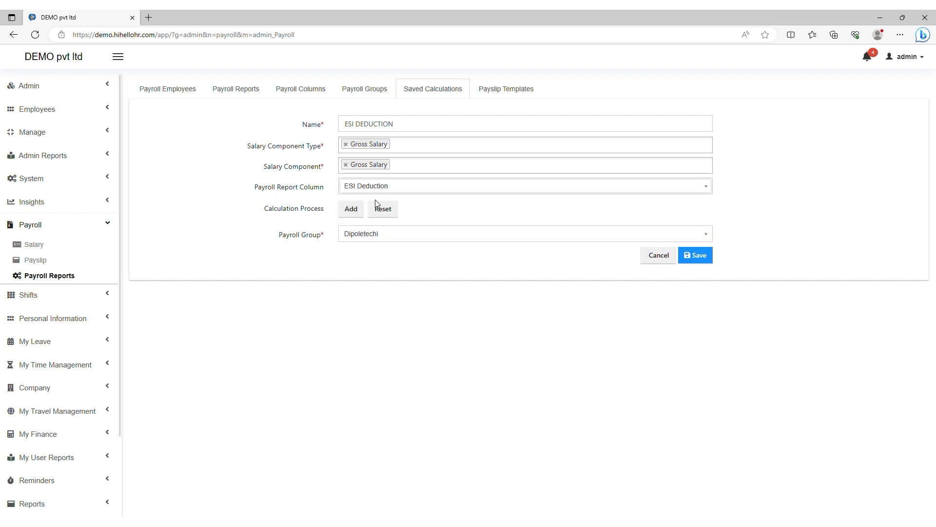
click(351, 210)
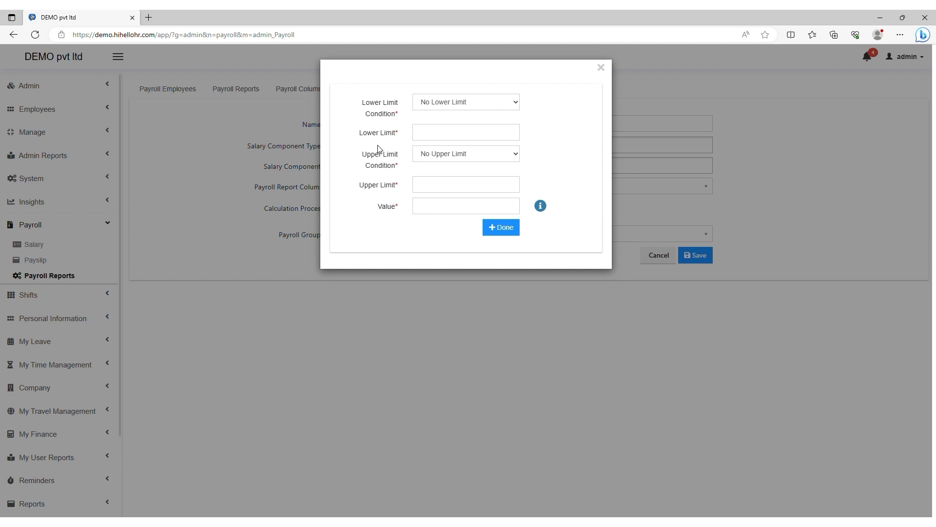
Step: Set the upper limit condition to Less than or Equal
click(435, 157)
click(429, 190)
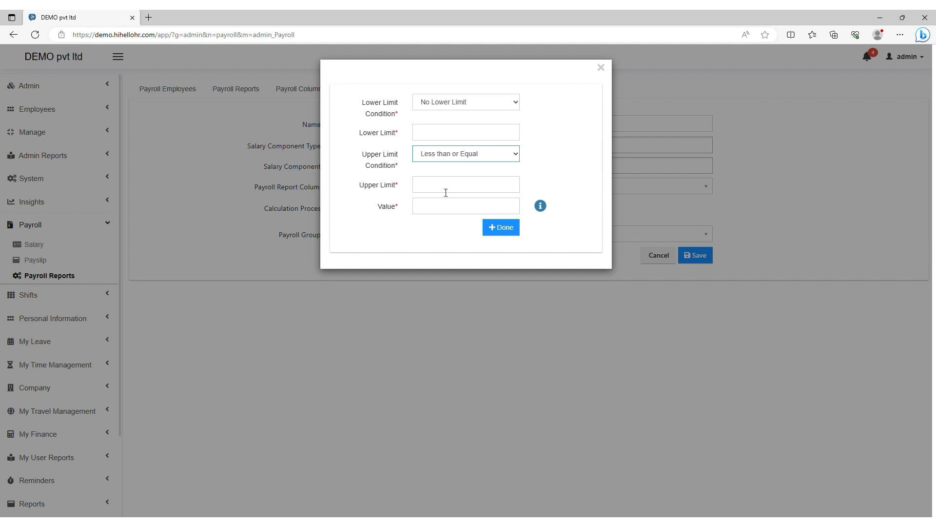
click(427, 108)
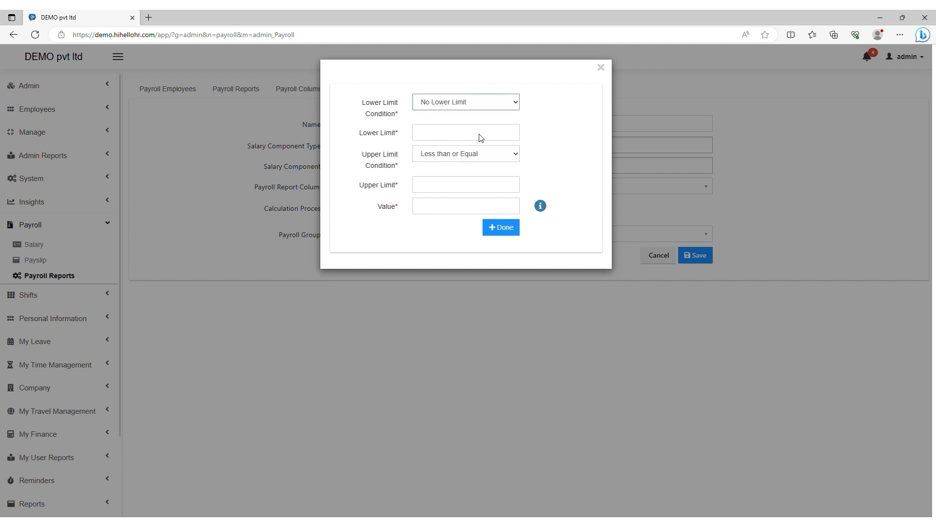
click(562, 128)
click(429, 157)
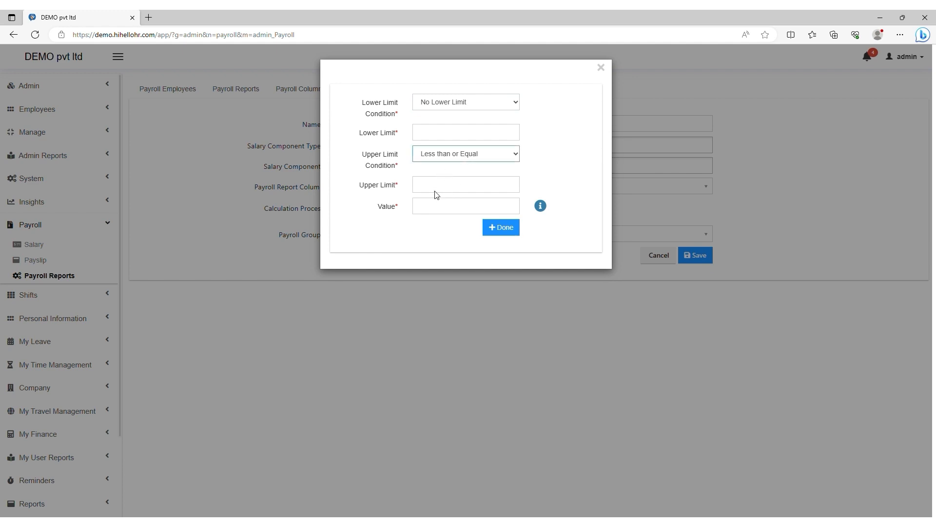
click(531, 172)
click(421, 157)
click(545, 175)
Step: Enter upper limit 21000, value x*0.0075% and lower limit 0, and add the rule
click(434, 188)
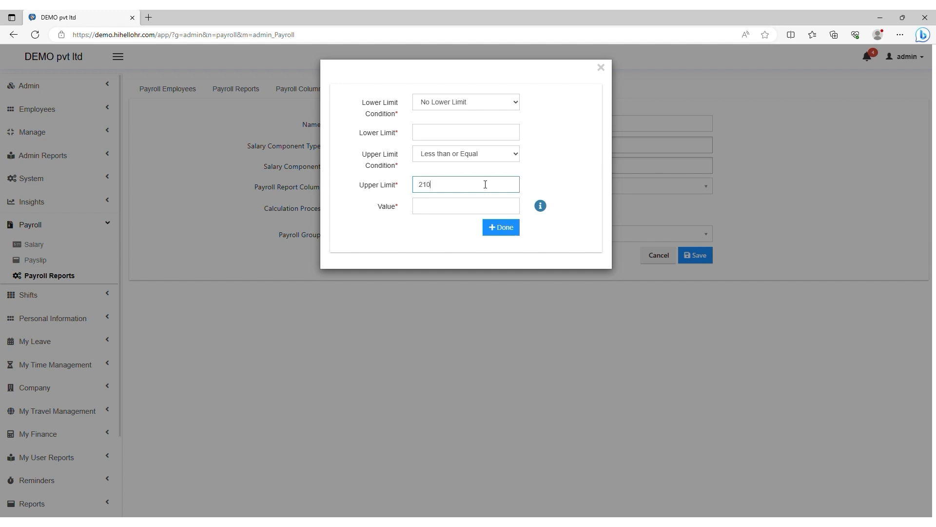
click(425, 210)
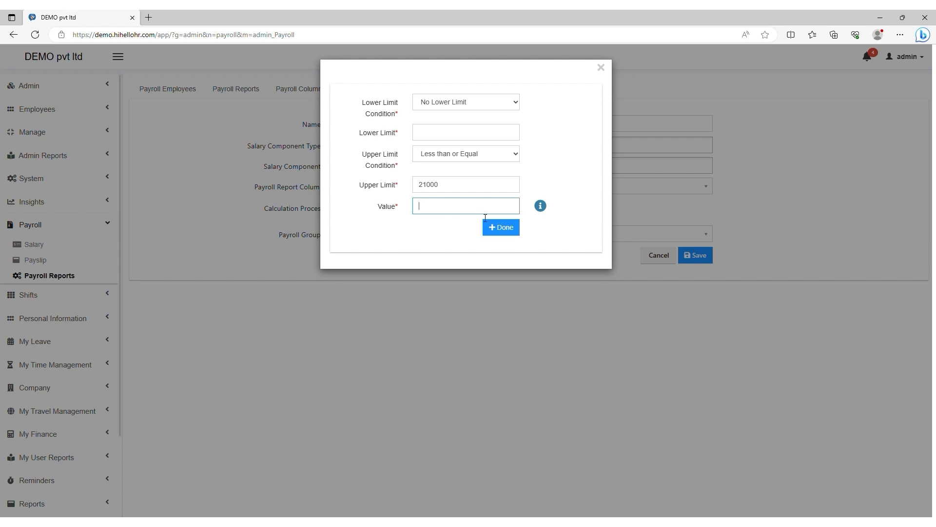
click(427, 244)
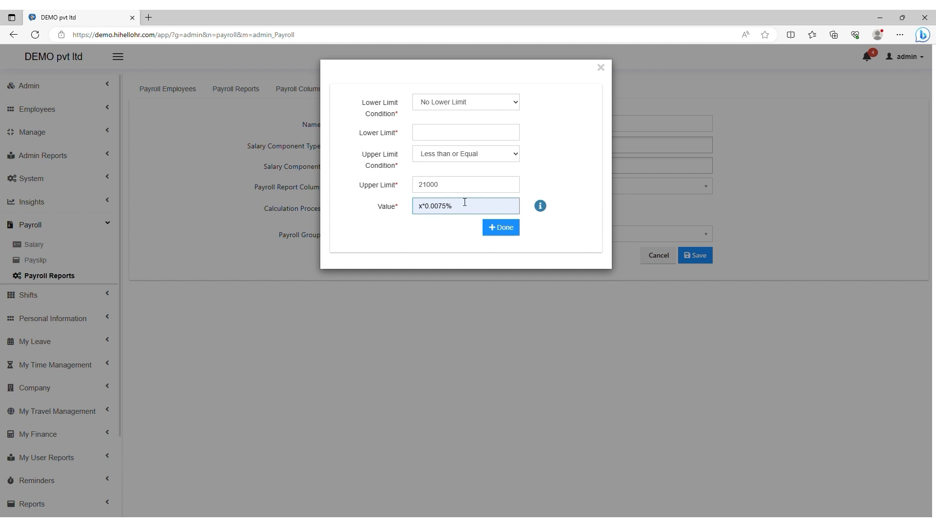
click(427, 138)
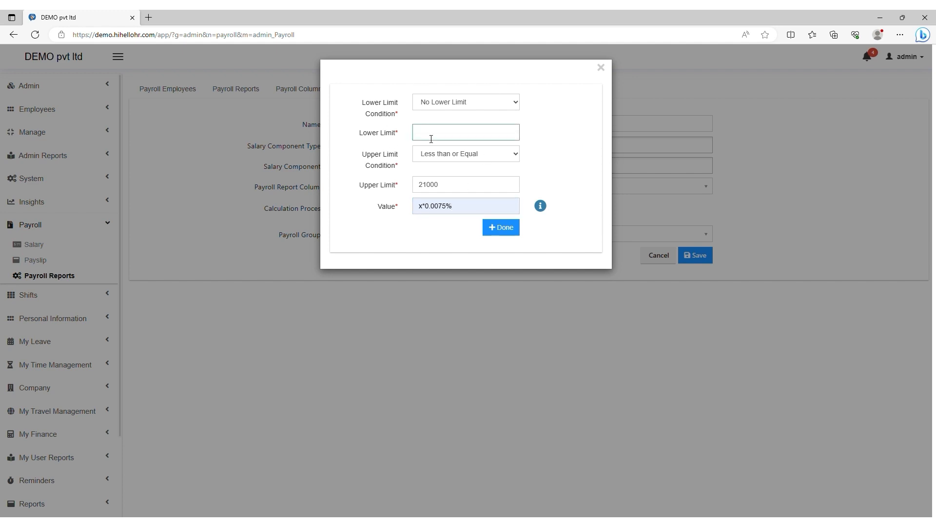
text(0)
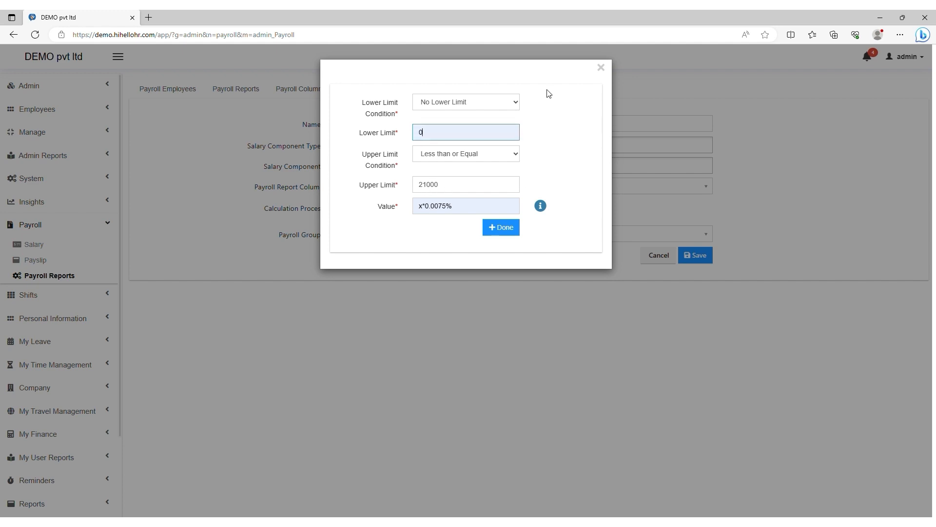
click(498, 232)
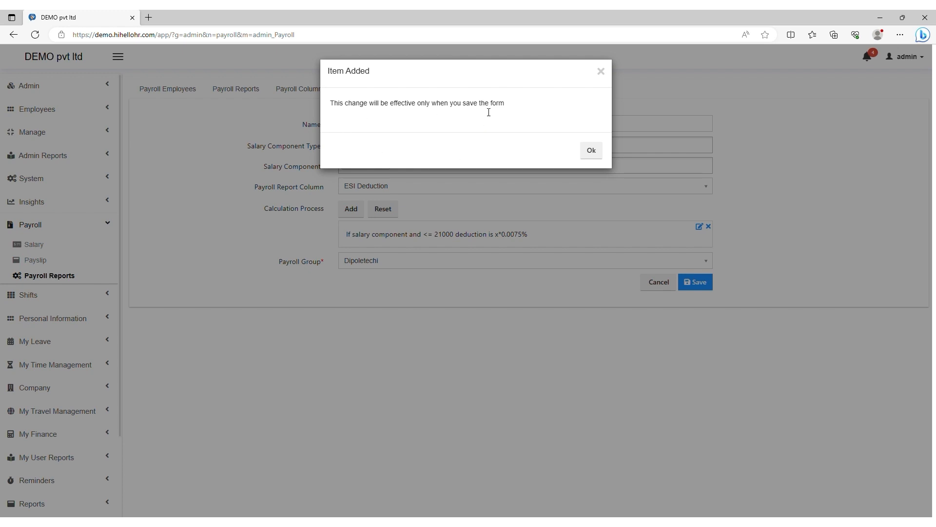
Step: Assign the ESI DEDUCTION calculation to the Dipoletechi payroll group and save it
click(599, 152)
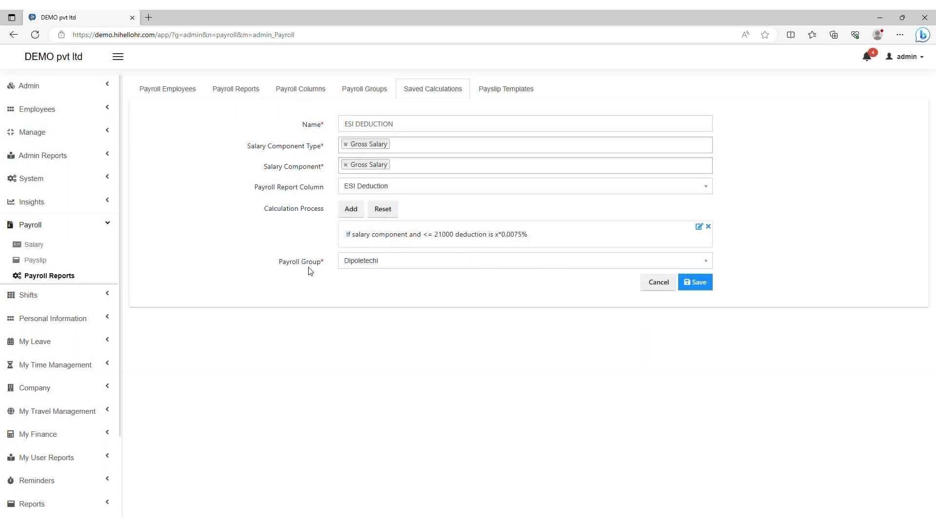
click(360, 264)
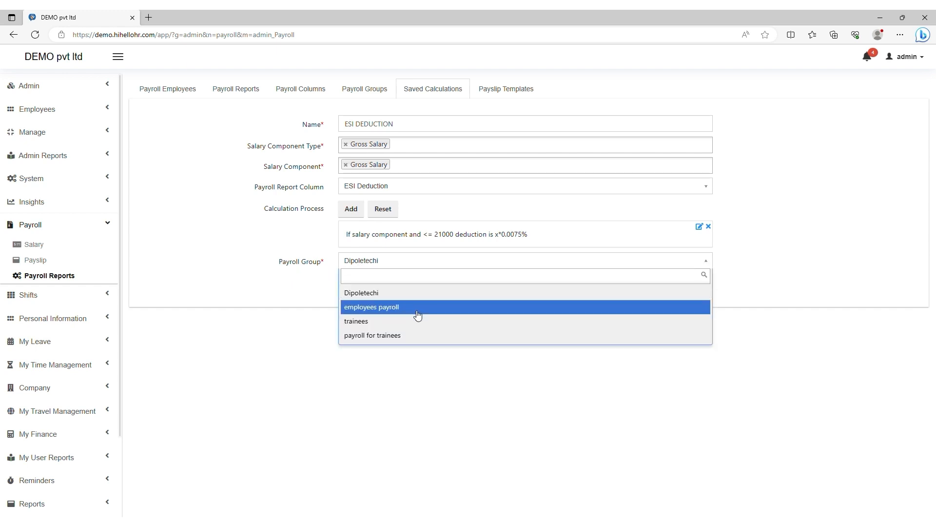
click(366, 294)
click(705, 283)
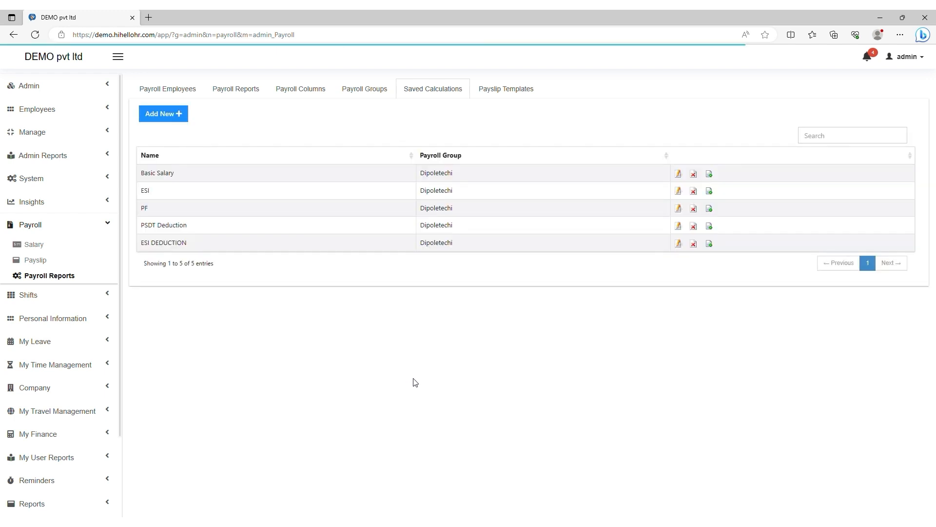
Step: Open the ESI Deduction column for editing from page 3 of Payroll Columns
click(303, 91)
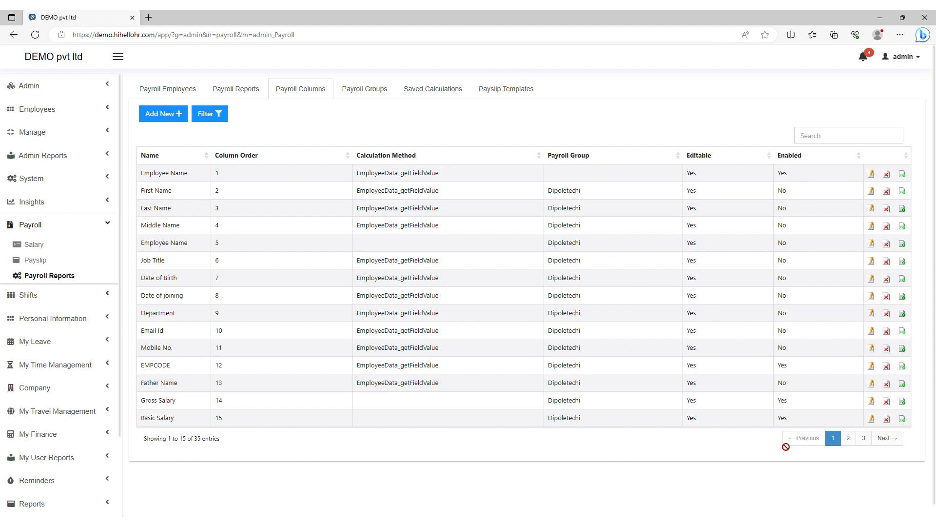
click(849, 438)
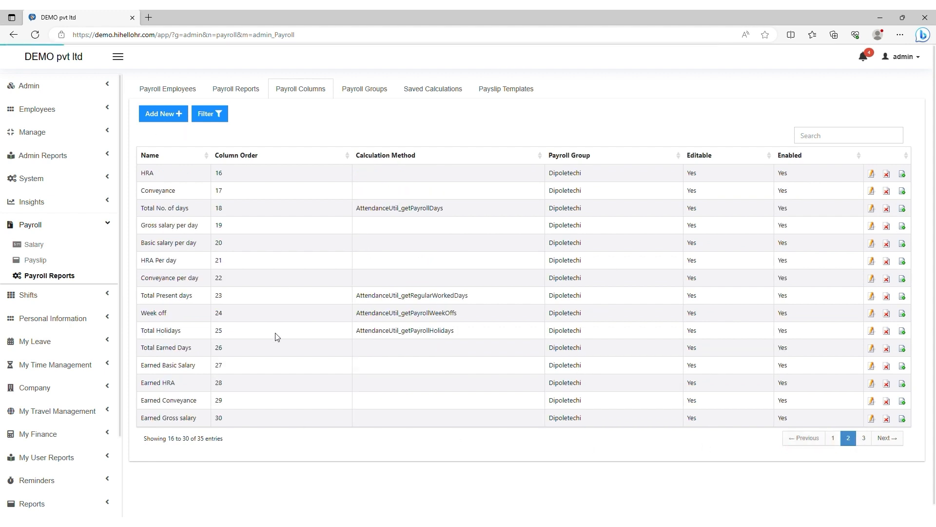
click(865, 442)
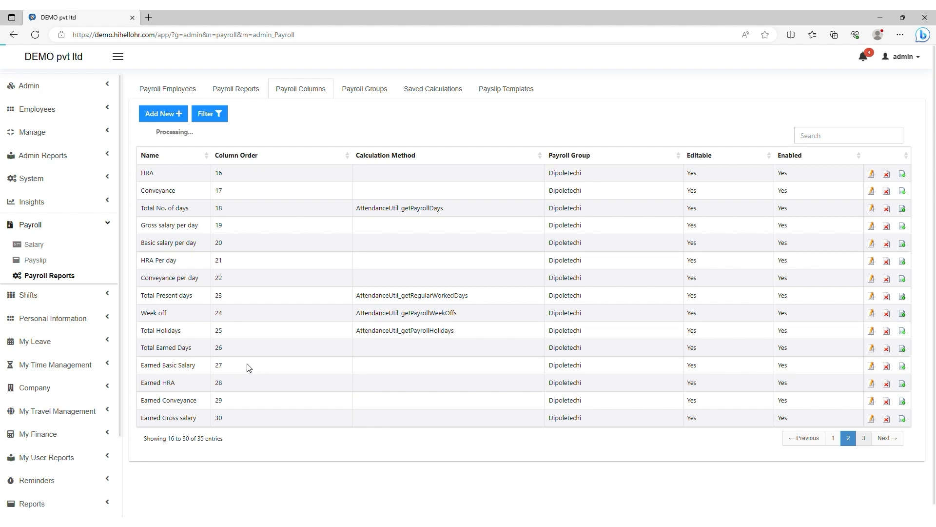
click(876, 174)
Step: Reselect ESI as the calculation method, save the column, and show the payslip templates
scroll(374, 292, down, 2)
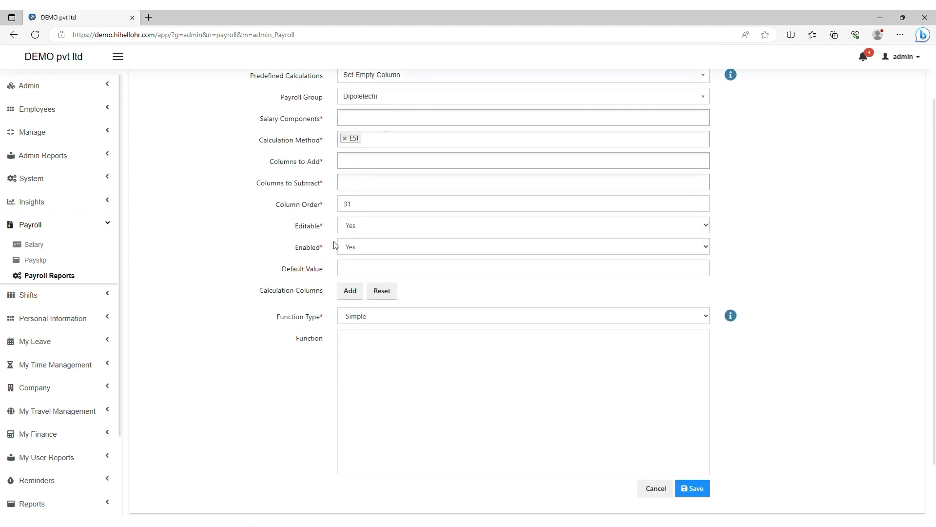
scroll(350, 143, up, 2)
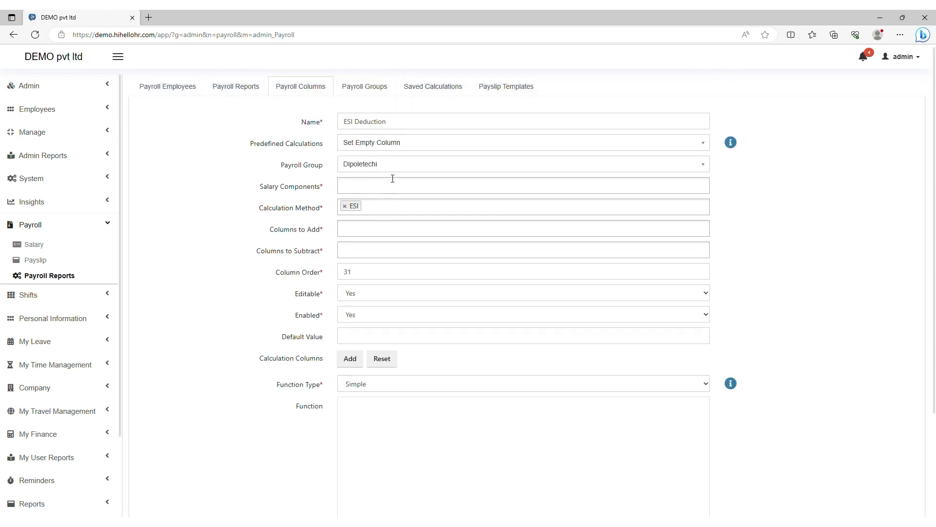
click(345, 209)
click(360, 214)
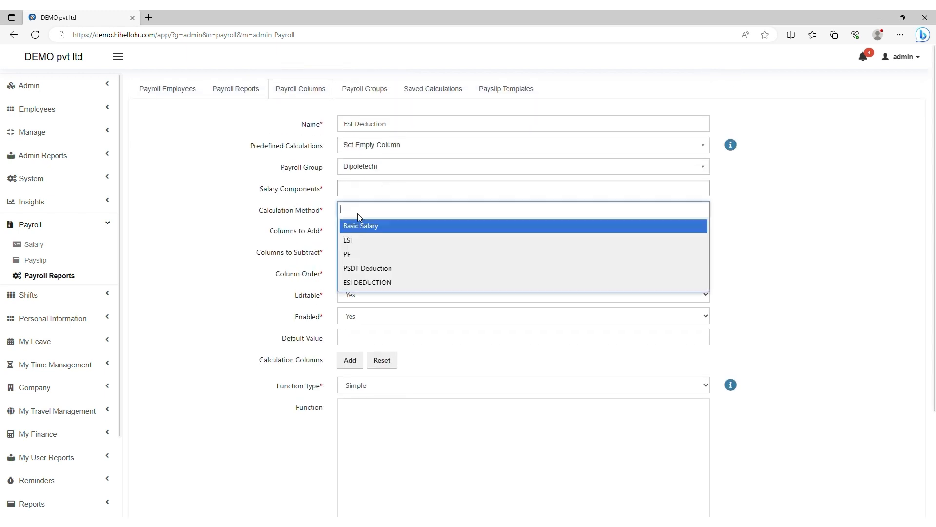
click(361, 240)
scroll(429, 235, down, 2)
scroll(430, 235, down, 4)
scroll(463, 219, up, 5)
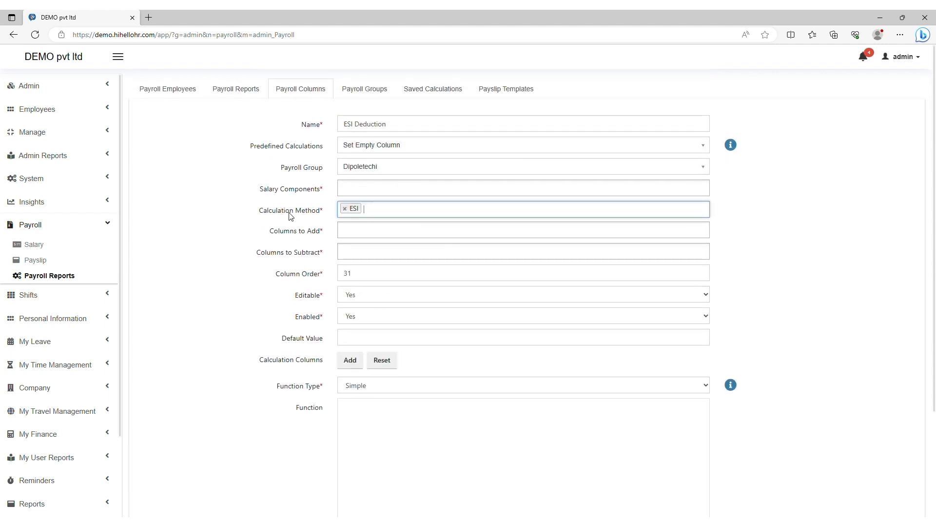
scroll(449, 221, down, 4)
scroll(485, 224, up, 3)
scroll(435, 253, down, 3)
click(693, 428)
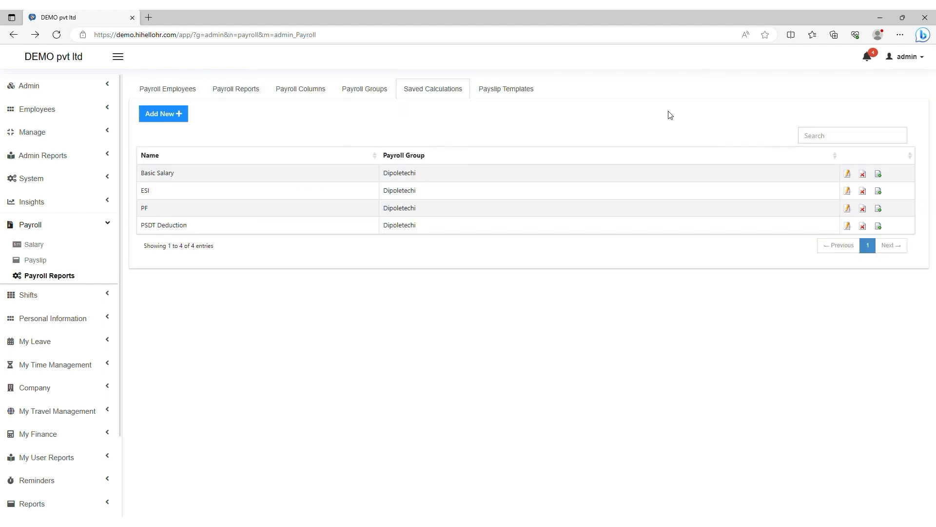
click(509, 96)
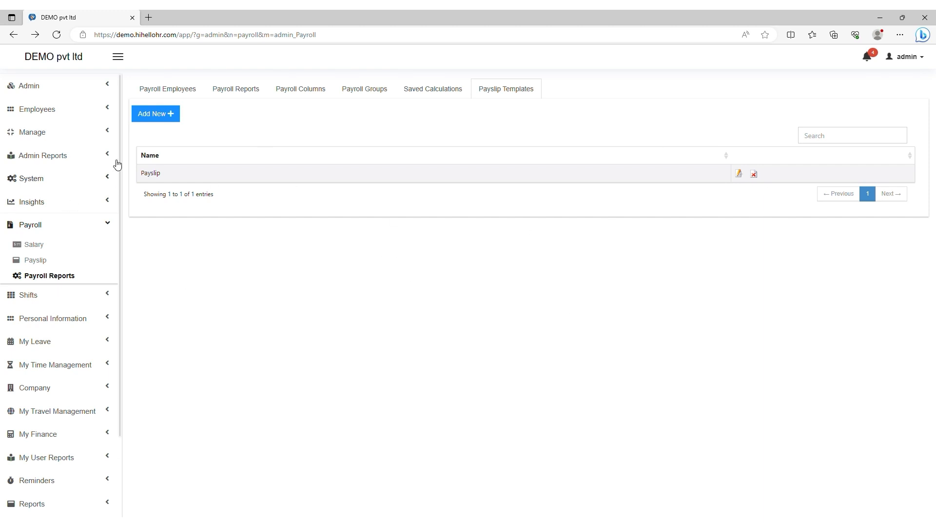
Step: Start a new payslip template named PAYSLIP and add a Text field to it
click(147, 120)
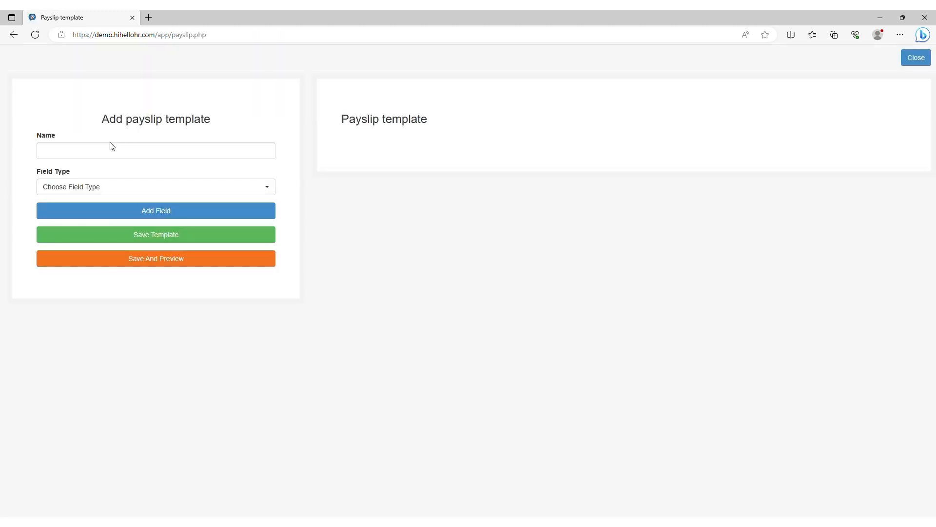
click(114, 156)
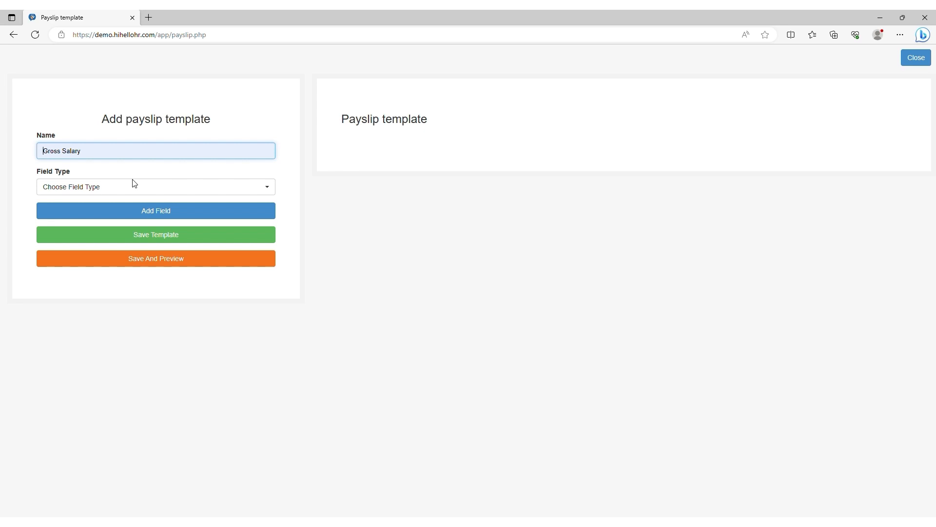
text(PA)
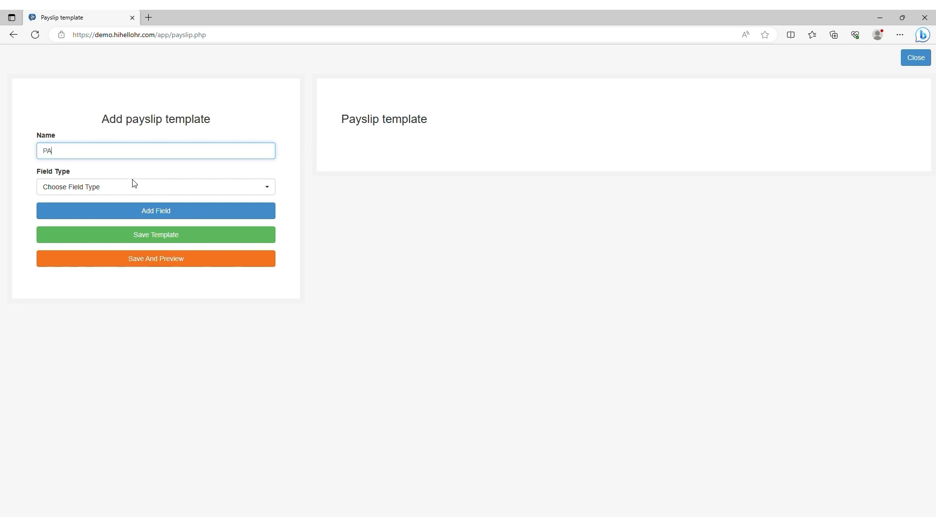
text(YSLIP)
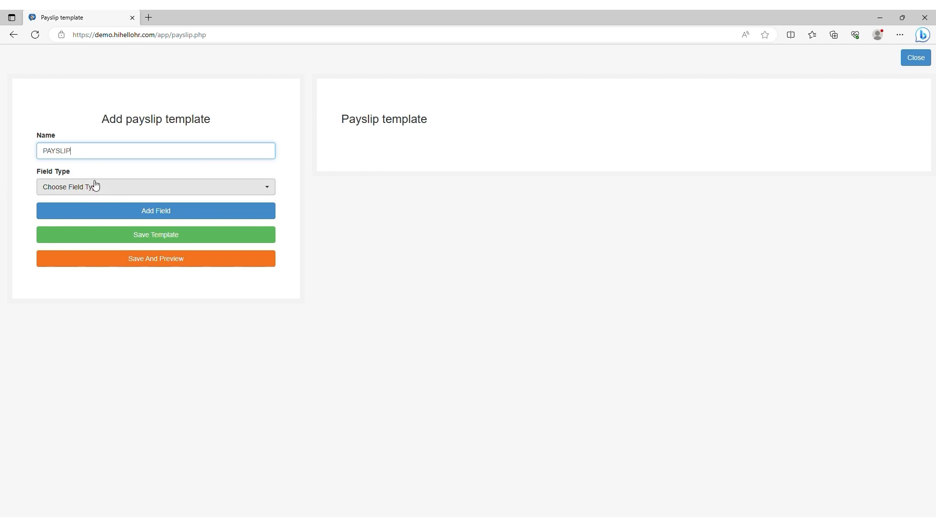
click(76, 192)
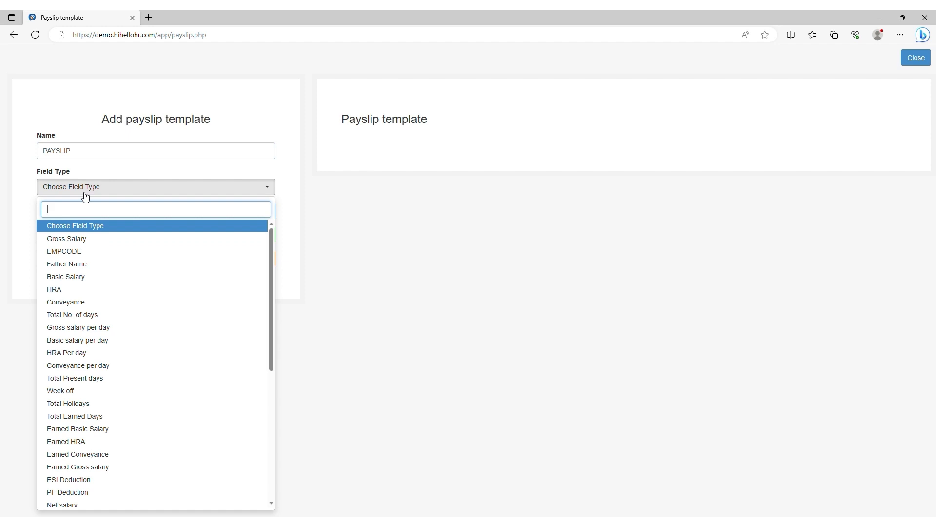
text(TEXT)
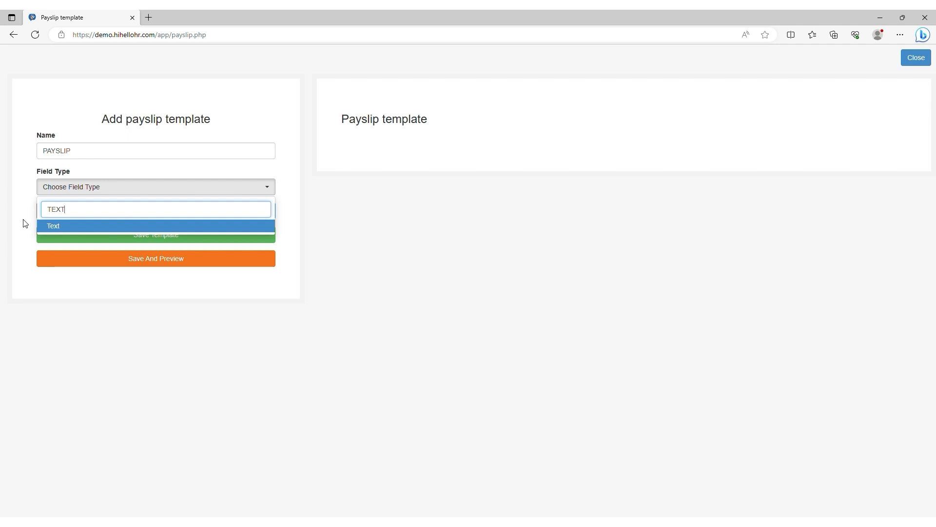
click(50, 226)
click(147, 209)
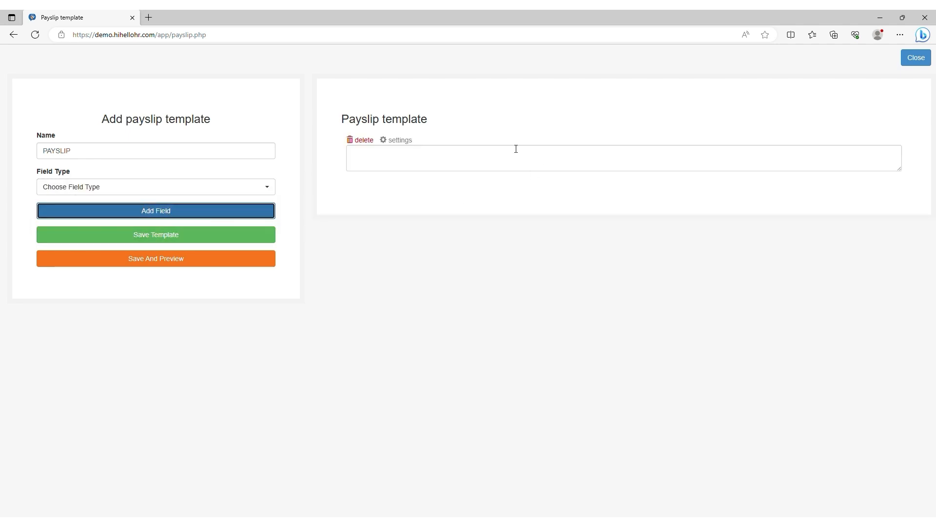
Step: Enable Covert To Words in the text field's settings, then search field types for 'TAB'
click(414, 167)
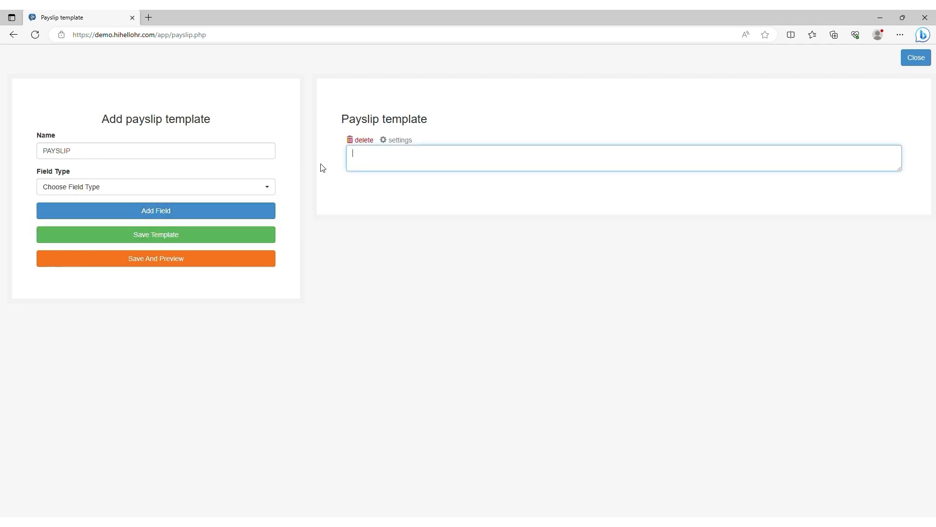
click(400, 141)
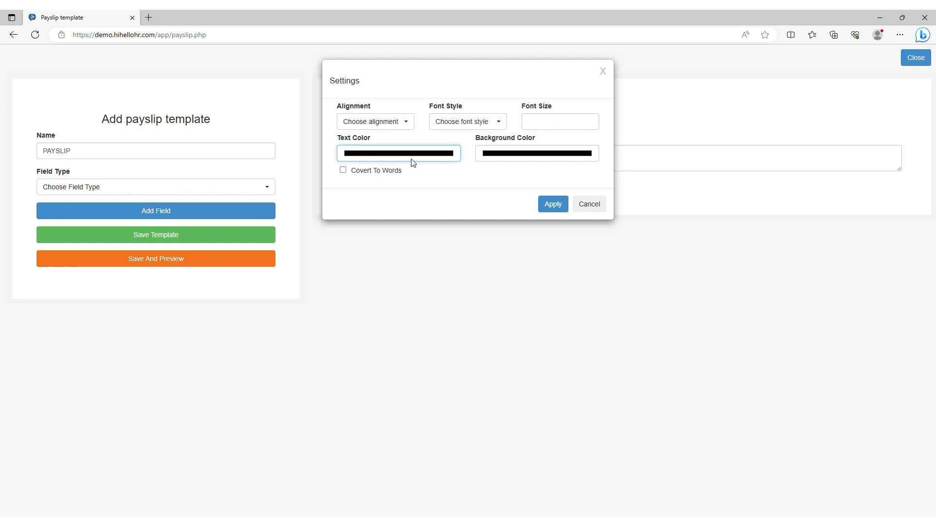
click(496, 155)
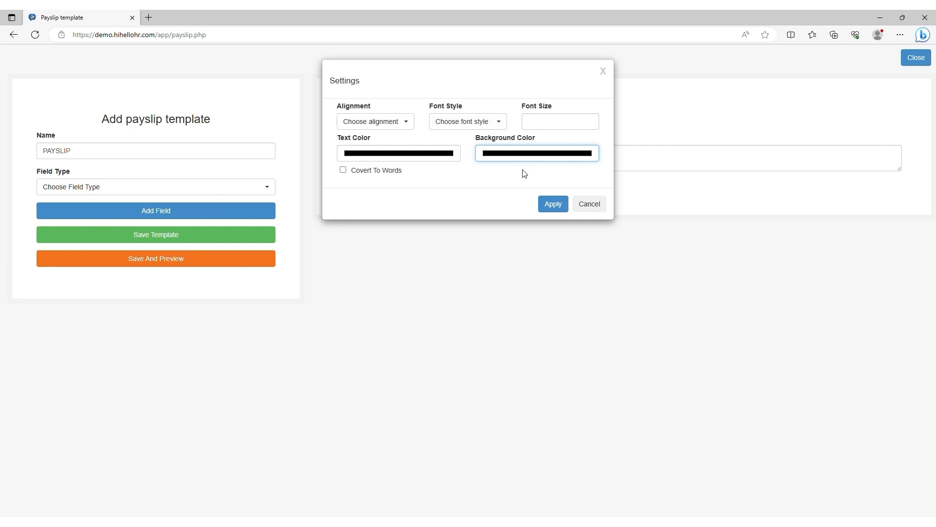
click(431, 199)
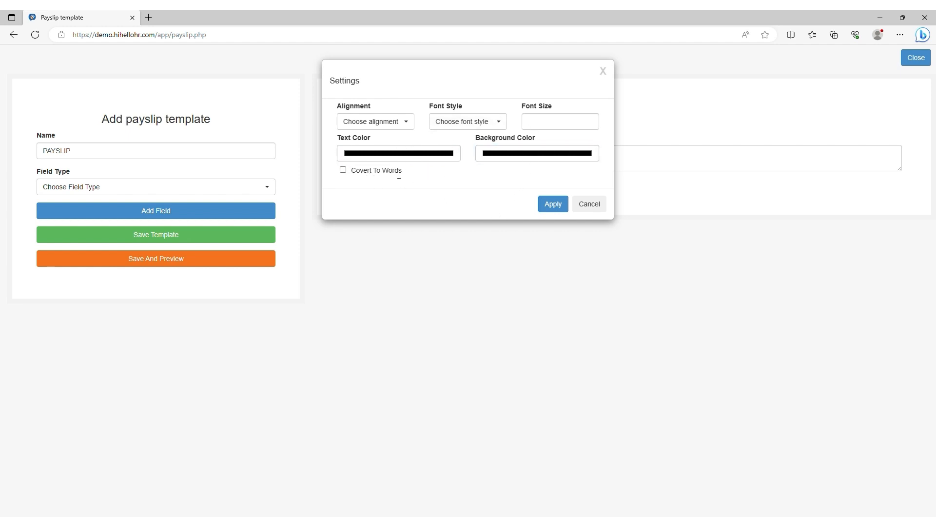
click(343, 170)
click(554, 204)
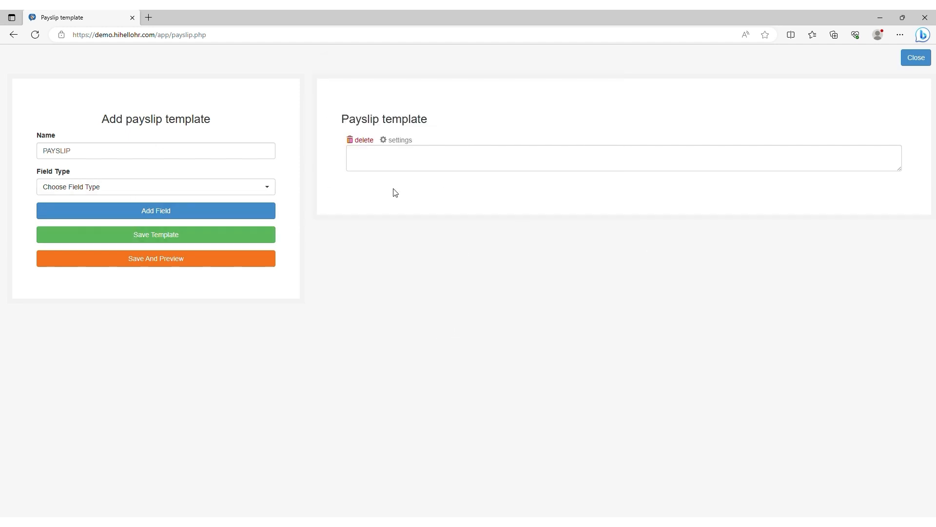
click(146, 195)
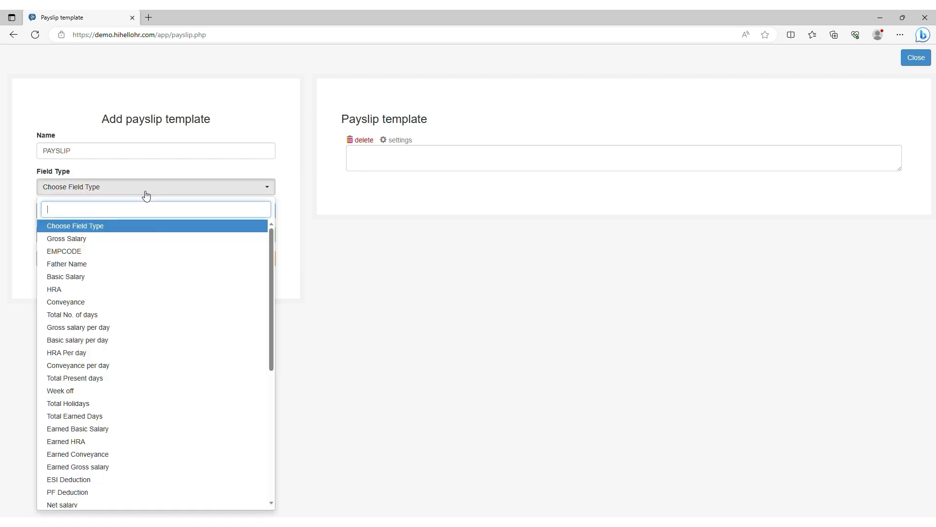
text(TABLE)
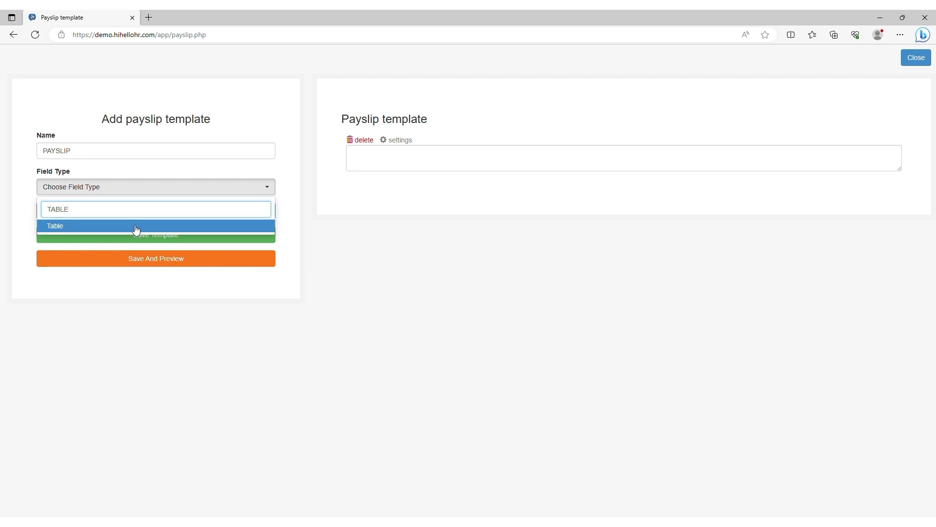
Step: Add a Table field with 6 columns and 4 rows
click(136, 226)
double_click(339, 131)
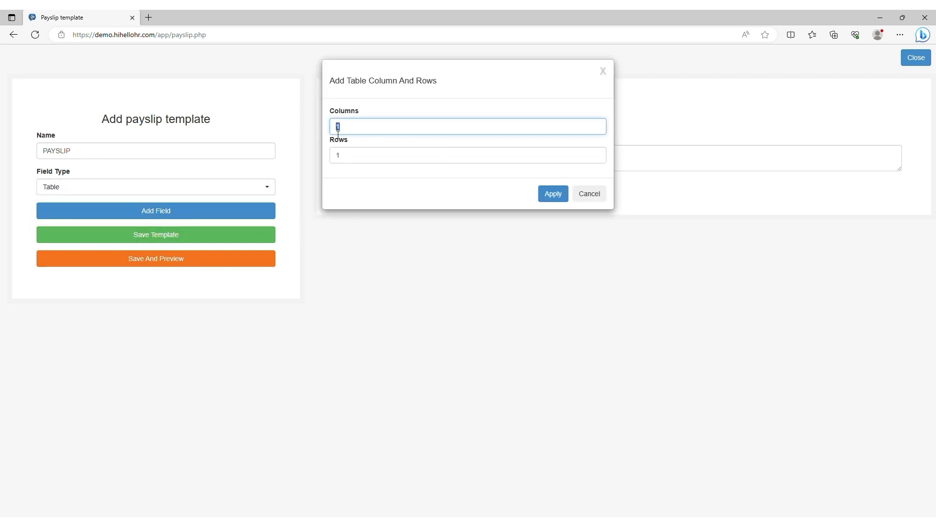
key(BackSpace)
double_click(337, 164)
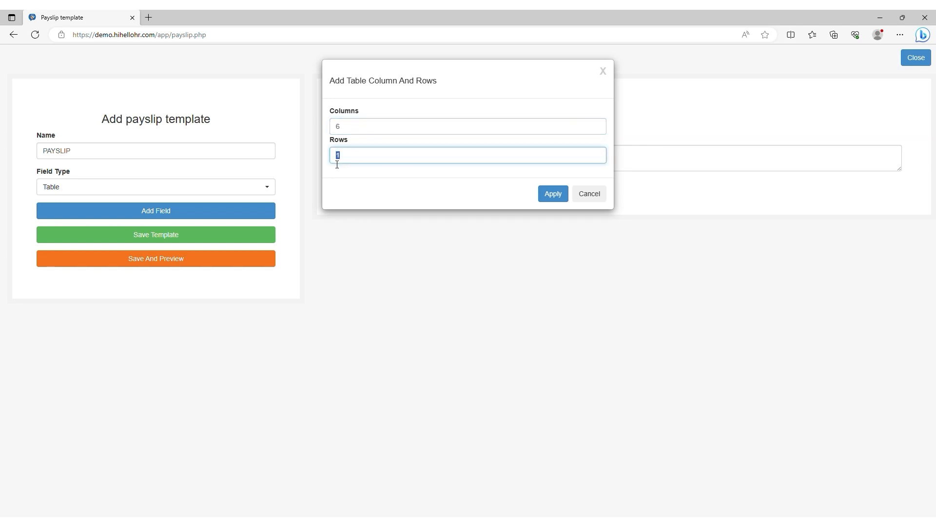
click(542, 197)
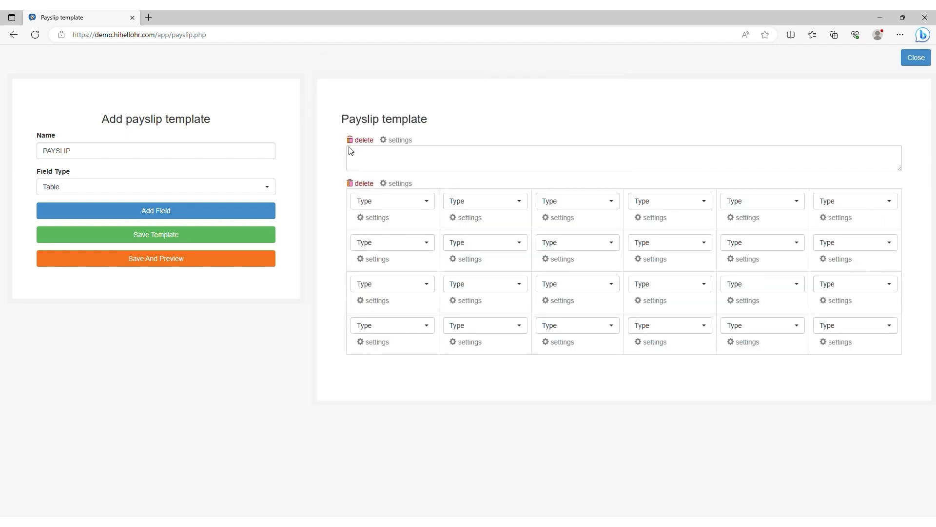
Step: Make the first table cell a Text cell reading GROSS SALARY
click(412, 202)
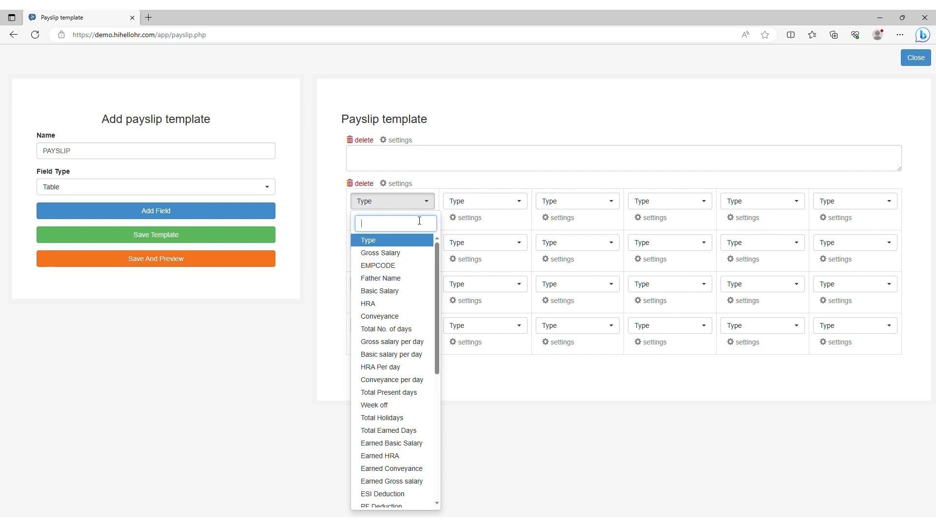
text(TEXT)
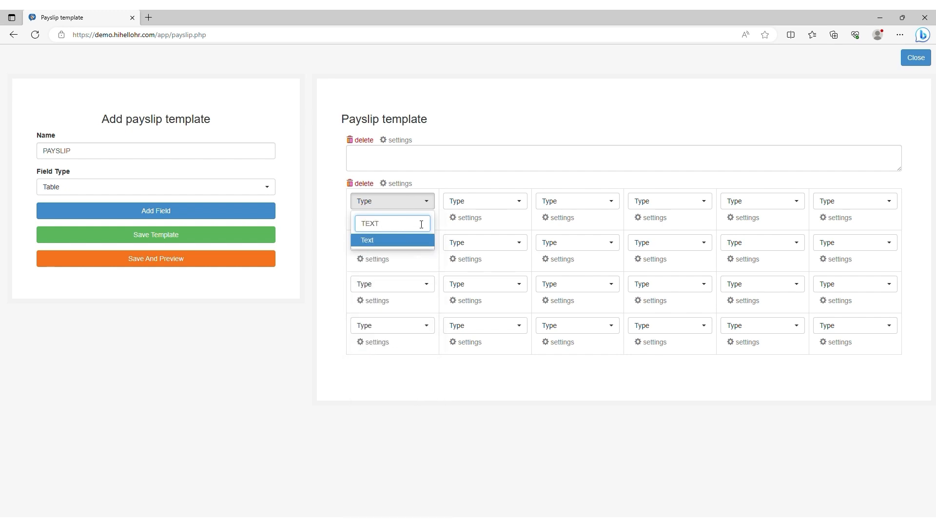
click(388, 242)
click(364, 139)
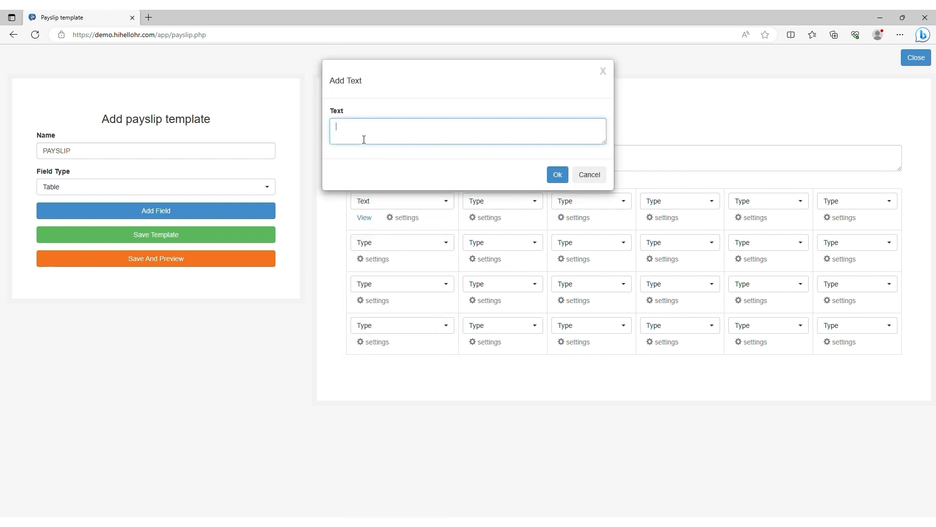
click(551, 175)
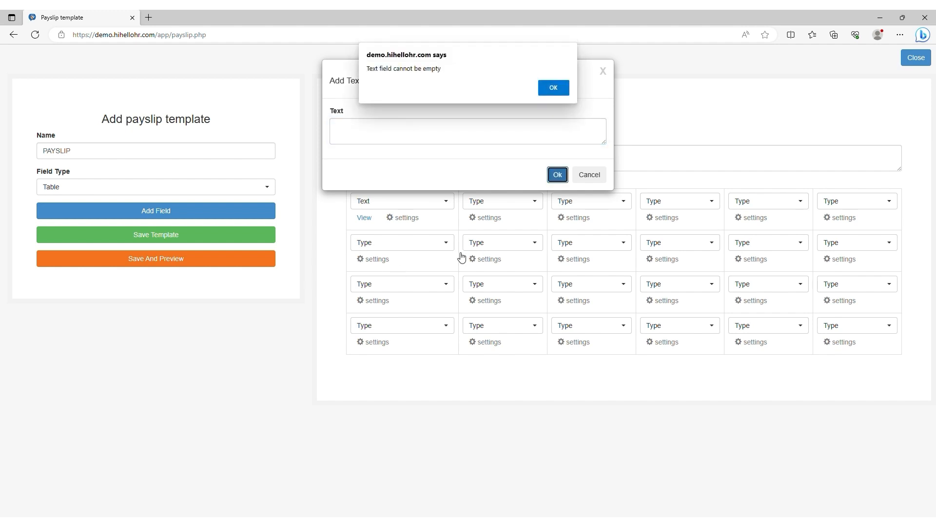
click(553, 87)
click(395, 136)
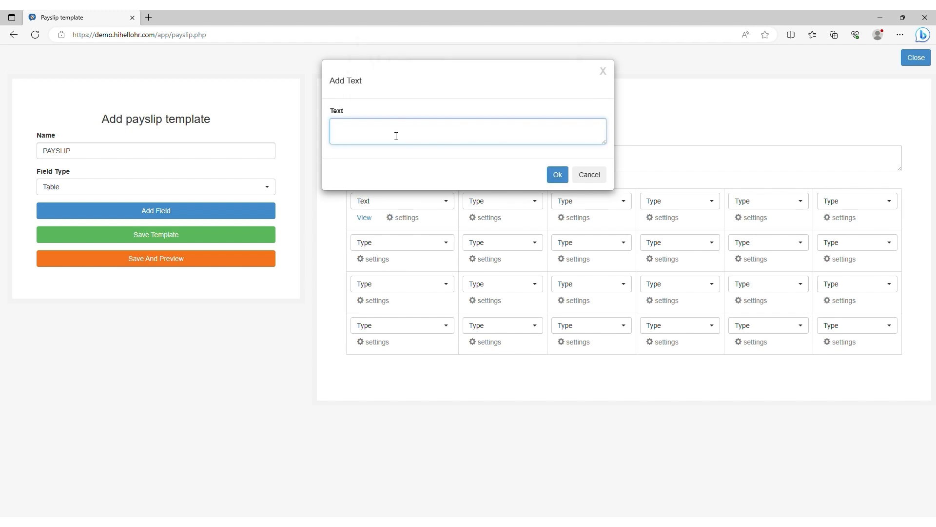
text(GROSS SALARY)
click(558, 175)
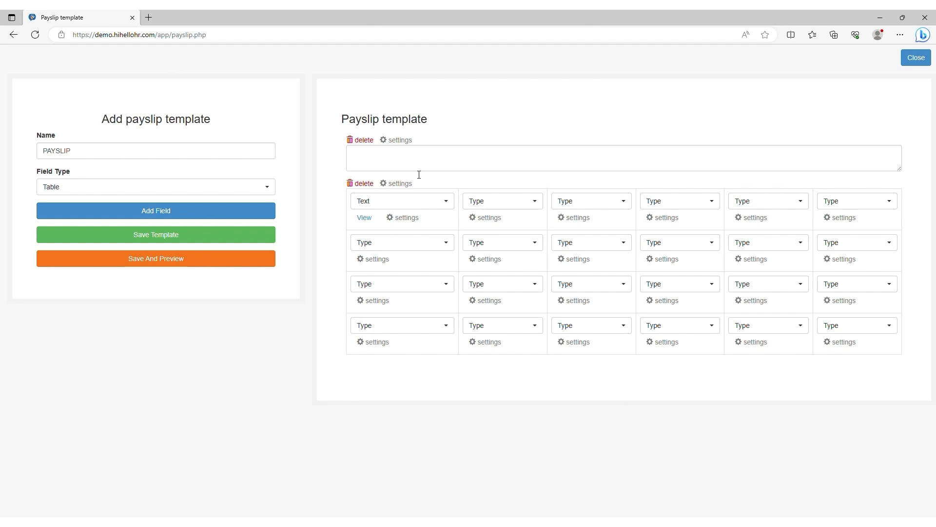
Step: Set the second table cell to the Gross Salary component
click(479, 205)
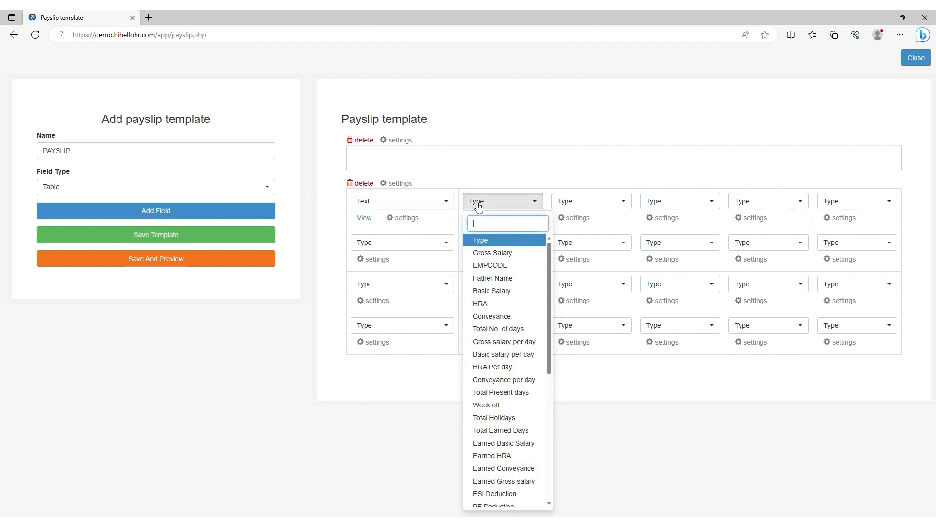
scroll(485, 292, down, 5)
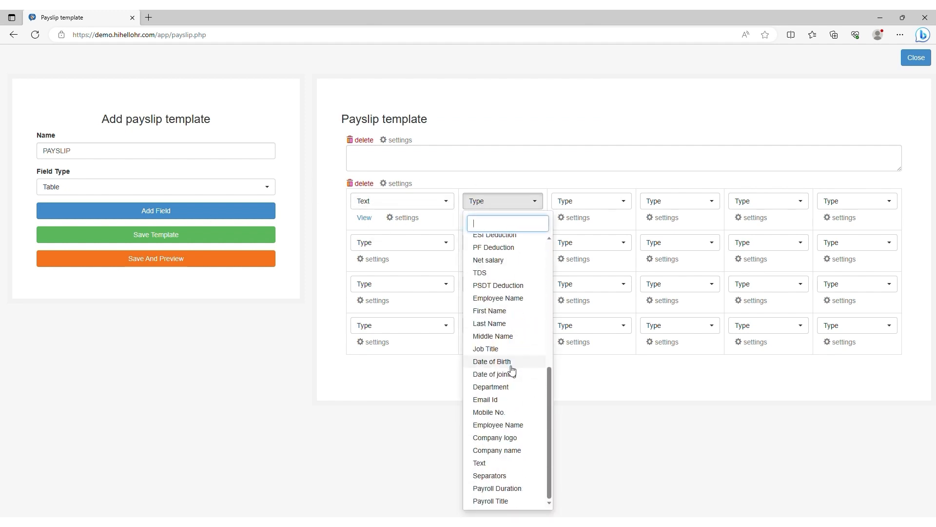
scroll(511, 365, up, 5)
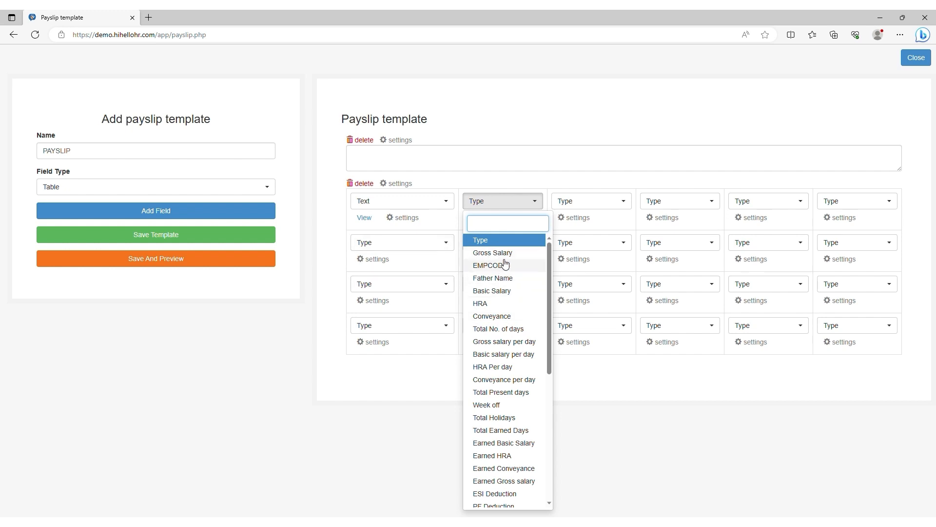
scroll(507, 273, down, 2)
scroll(508, 309, up, 2)
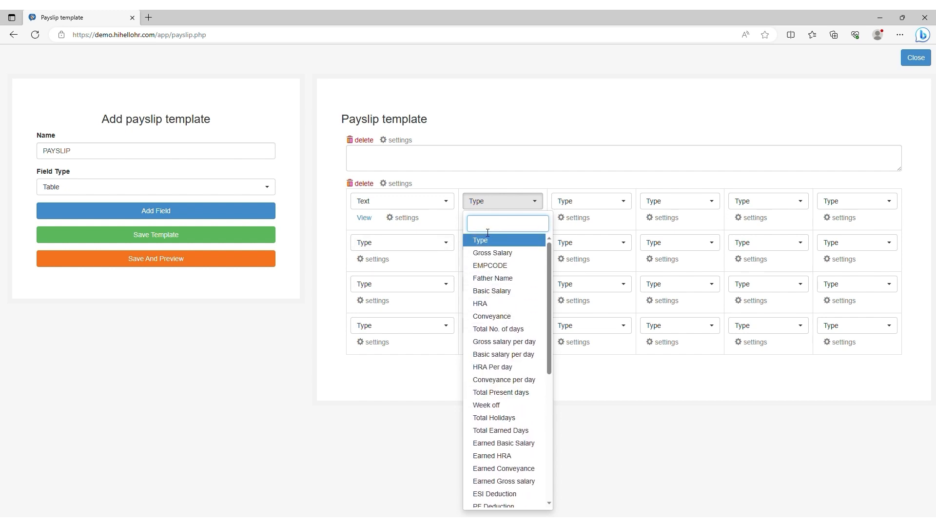
text(GR)
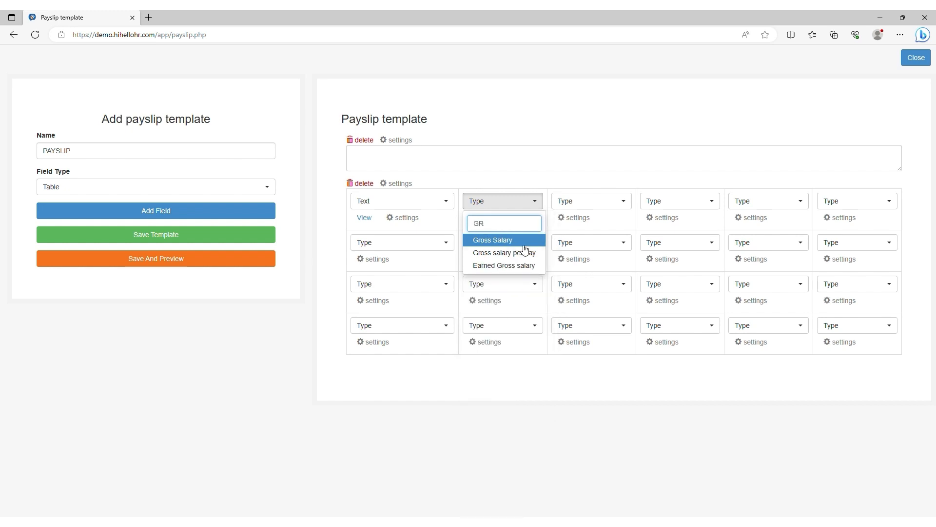
click(520, 241)
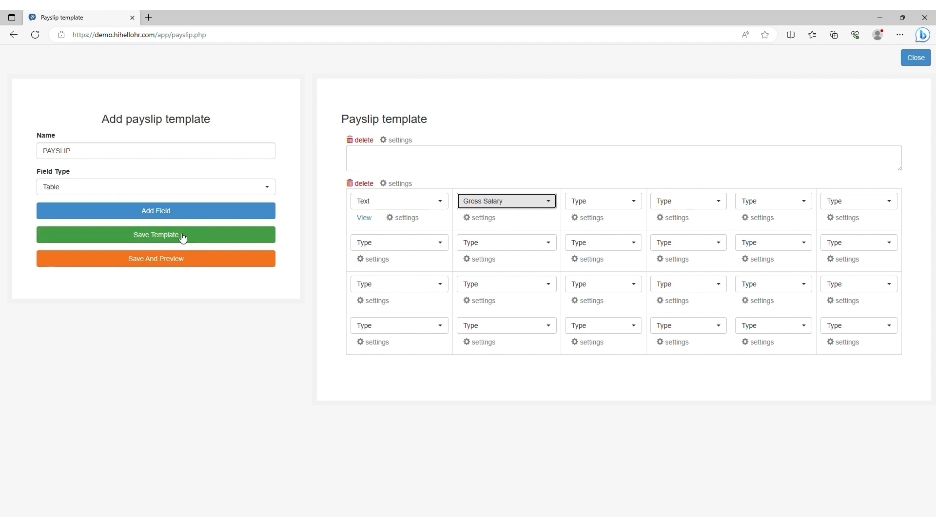
Step: Save and preview the PAYSLIP template, check the GROSS SALARY text, then return to the templates list
click(158, 263)
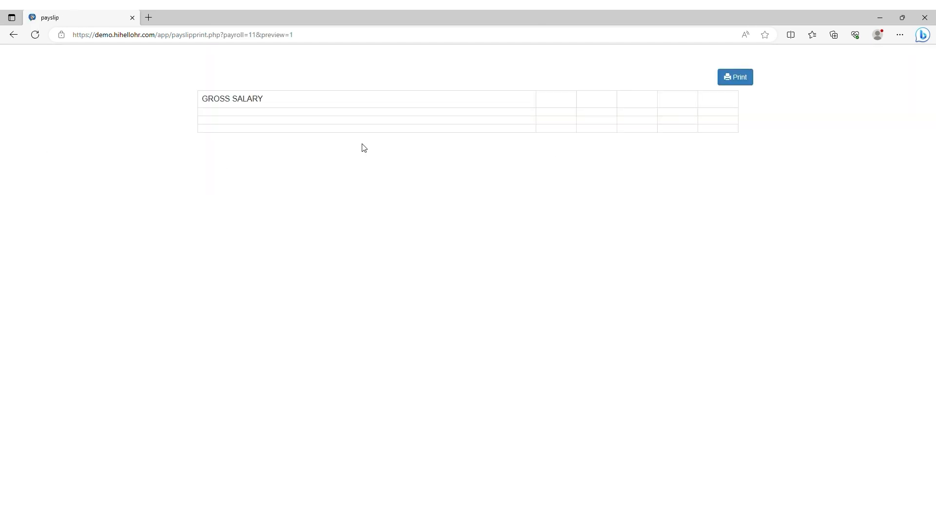
drag(265, 106, 202, 102)
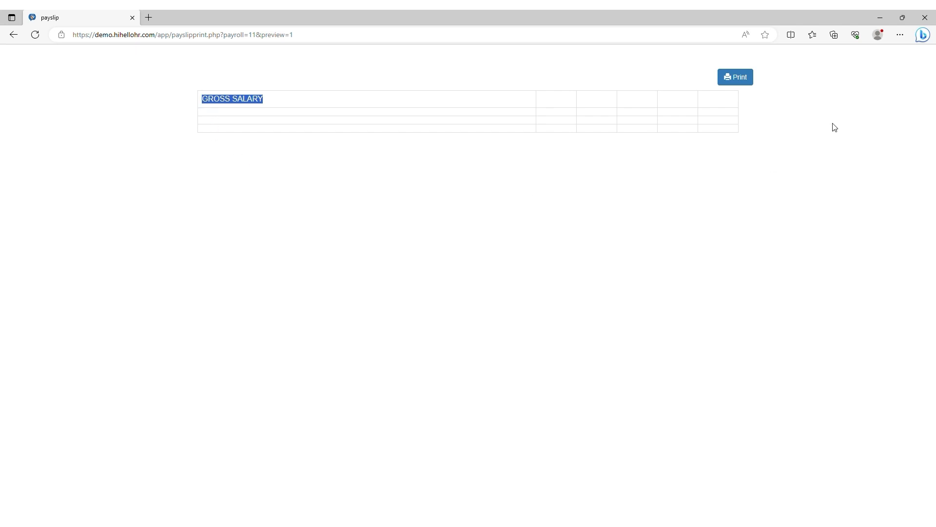
click(13, 36)
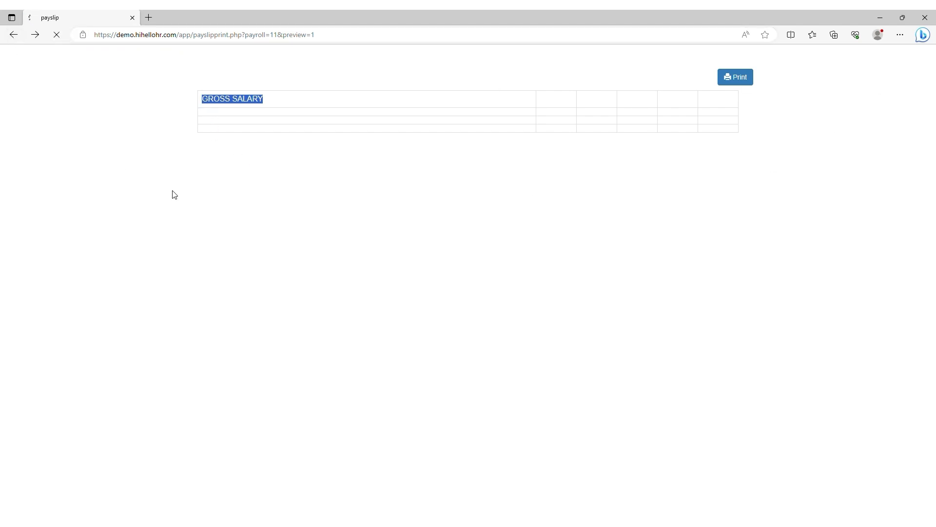
click(12, 36)
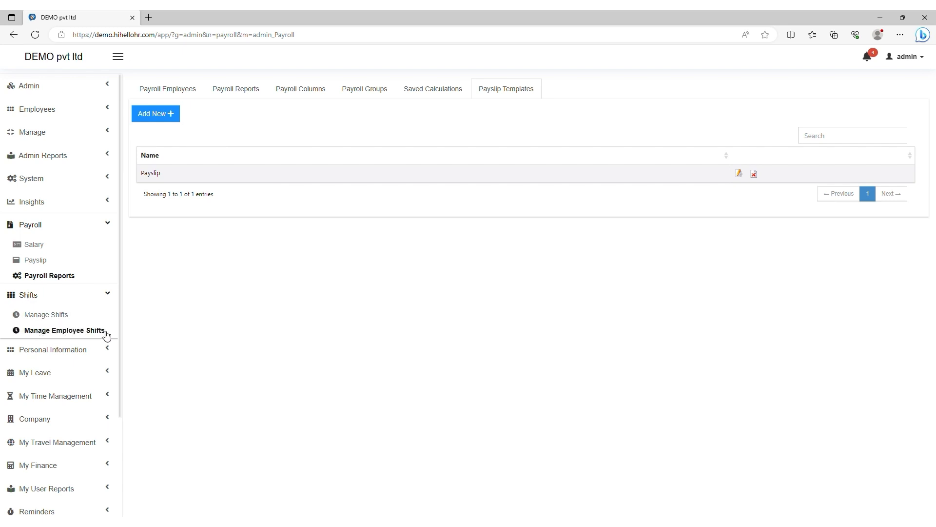
Step: Start a new shift in Shift Management titled 'employee shift'
click(56, 315)
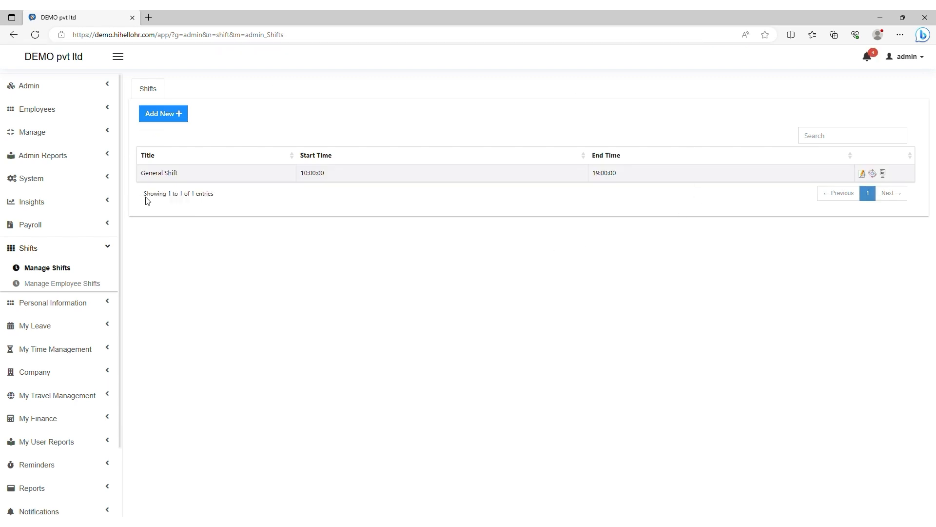
click(171, 119)
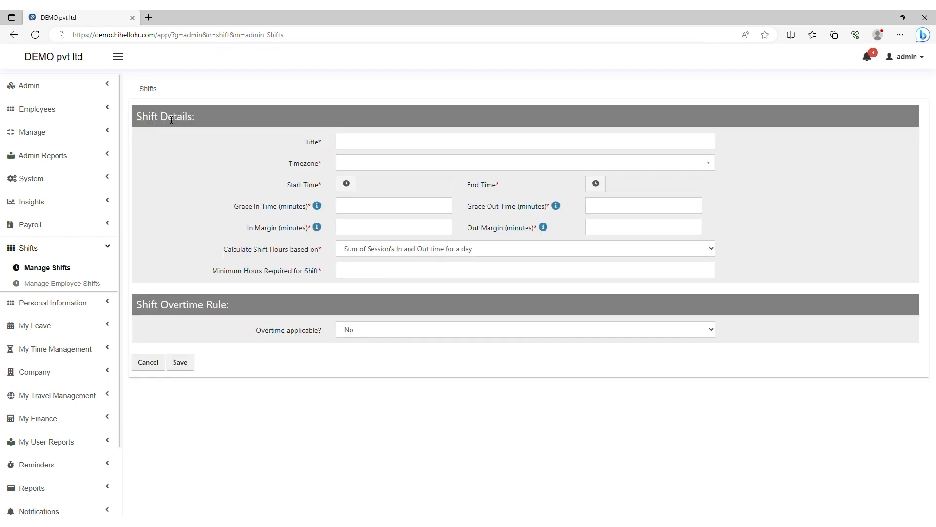
click(360, 141)
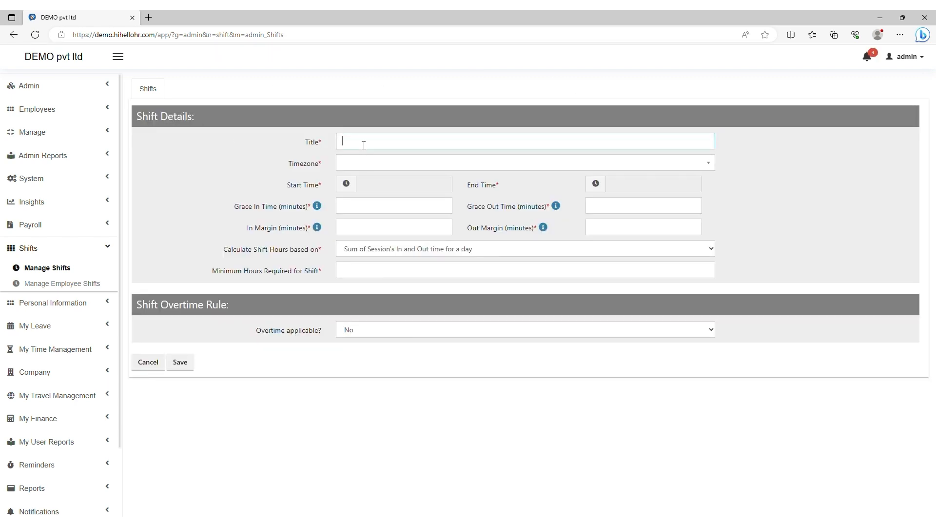
text(employee shift)
Step: Set the shift timezone to (GMT+05:30) Asia/Kolkata
click(374, 157)
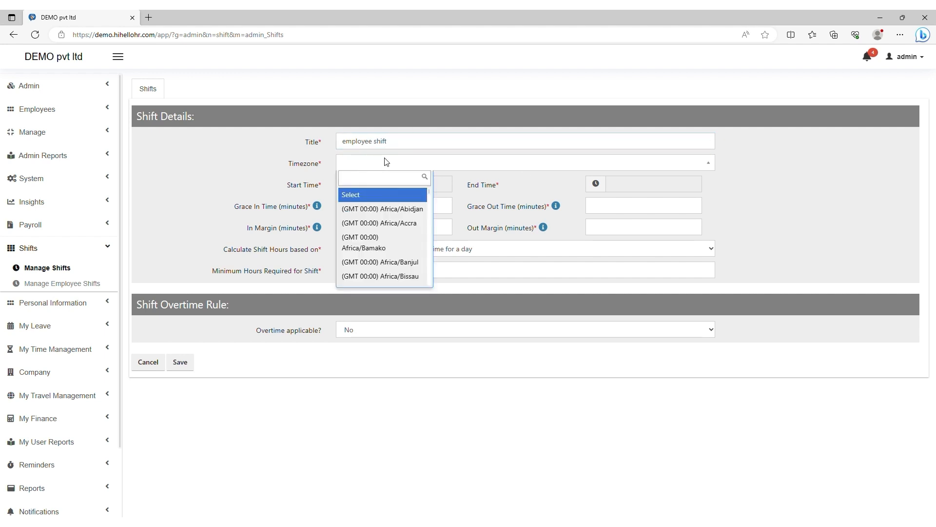
text(asia/)
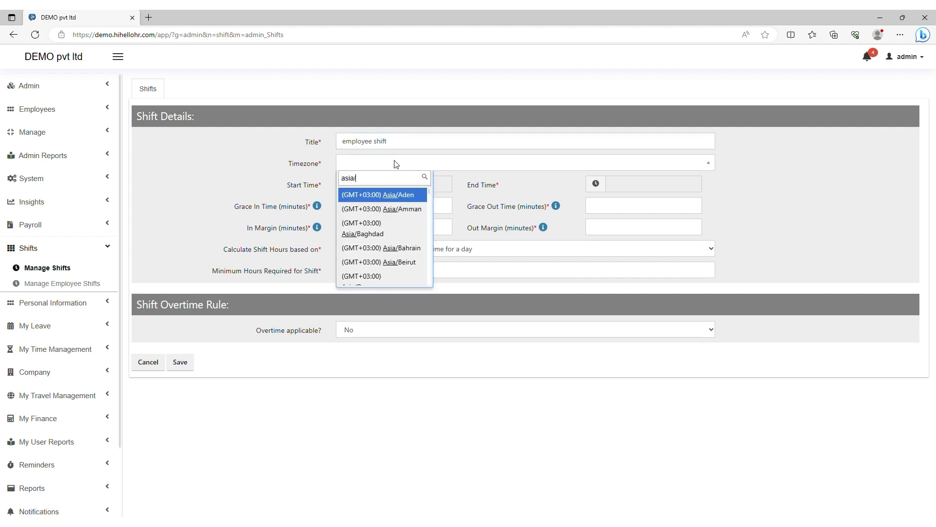
text(kol)
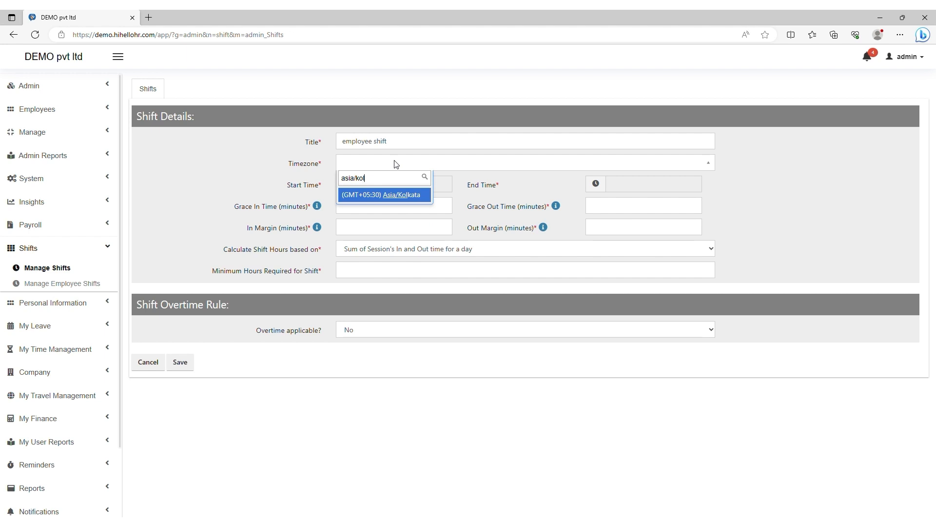
click(415, 196)
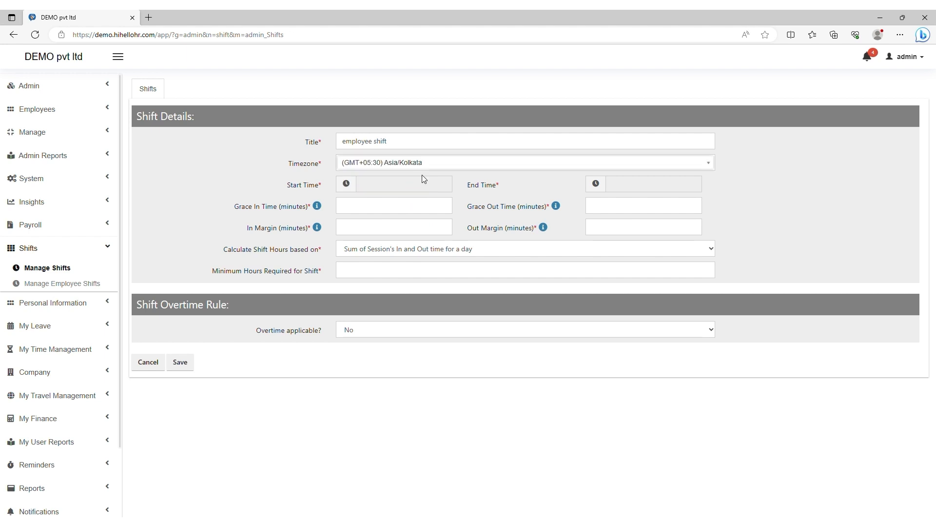
click(346, 184)
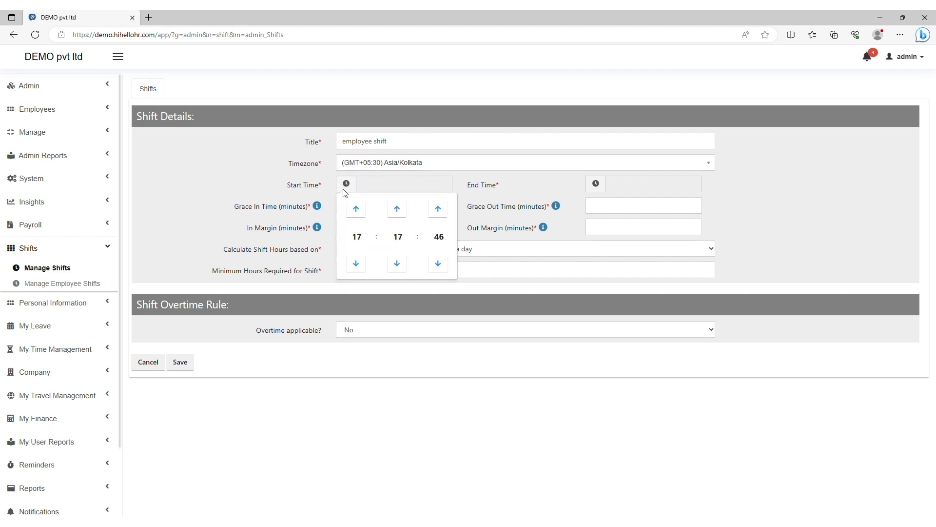
Step: Set the shift start time to 09:00:00
click(356, 235)
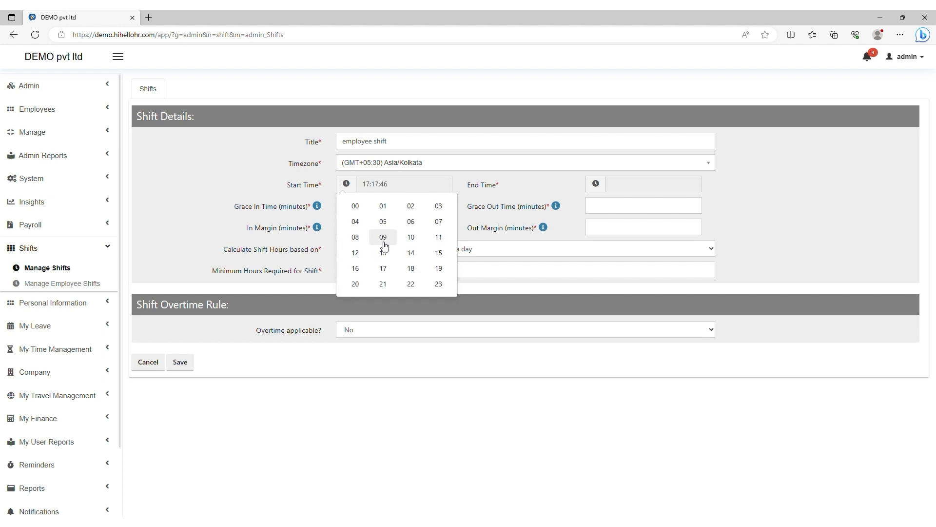
click(382, 237)
click(398, 239)
click(356, 206)
click(392, 231)
click(362, 206)
click(537, 185)
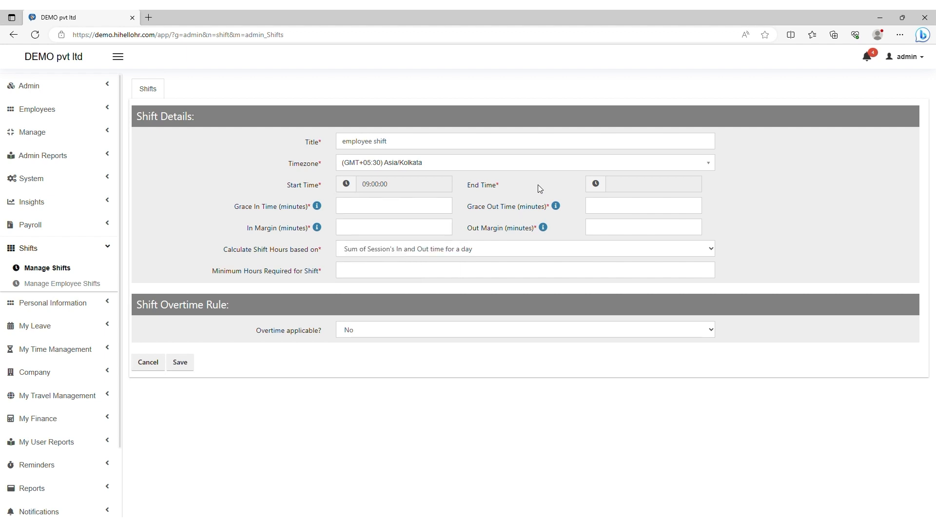
Step: Set the shift end time to 18:00:00
click(604, 186)
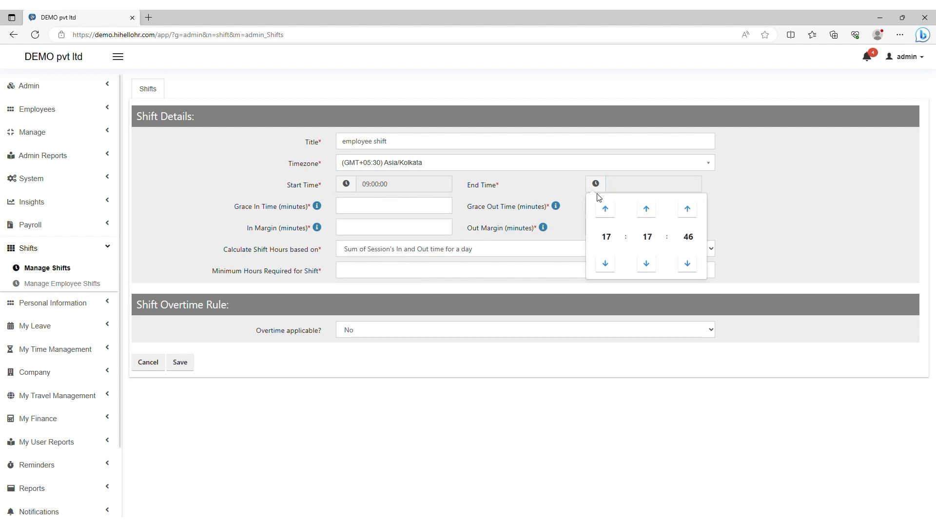
click(605, 242)
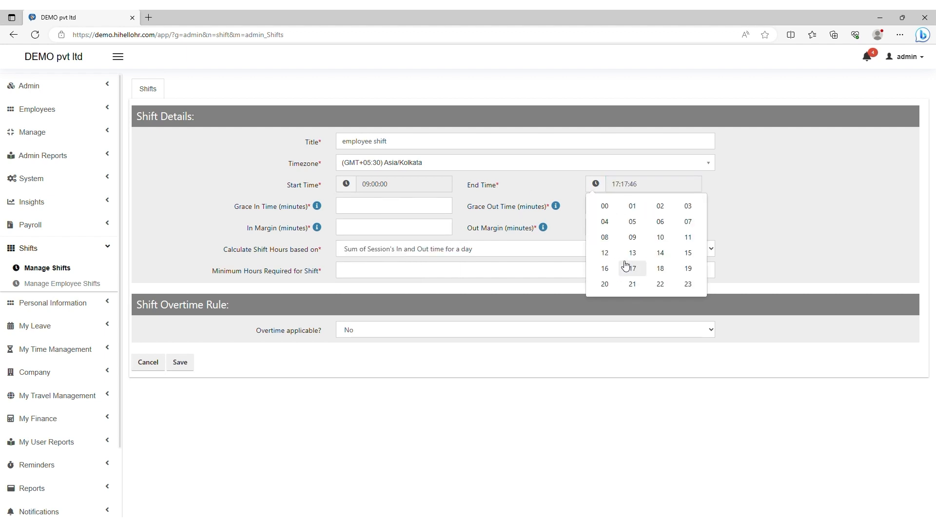
click(661, 268)
click(648, 236)
click(606, 205)
click(684, 239)
click(605, 206)
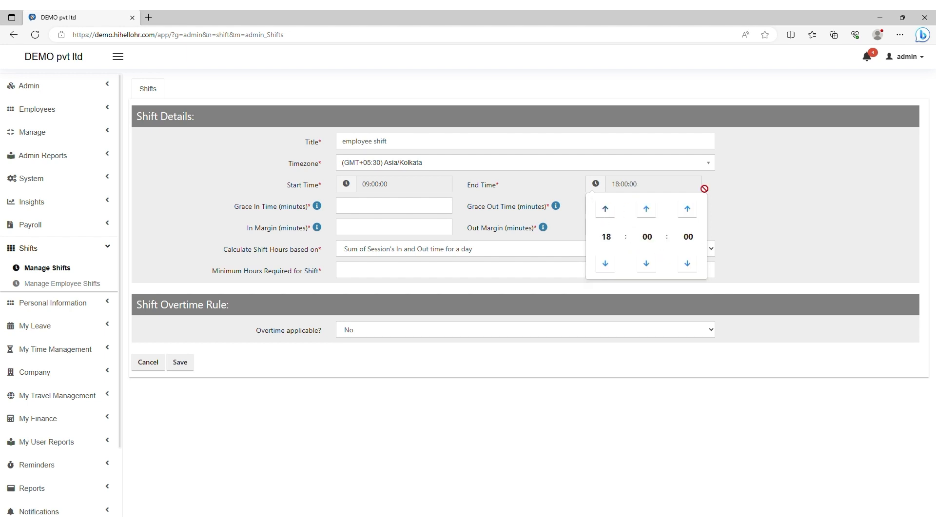
click(705, 190)
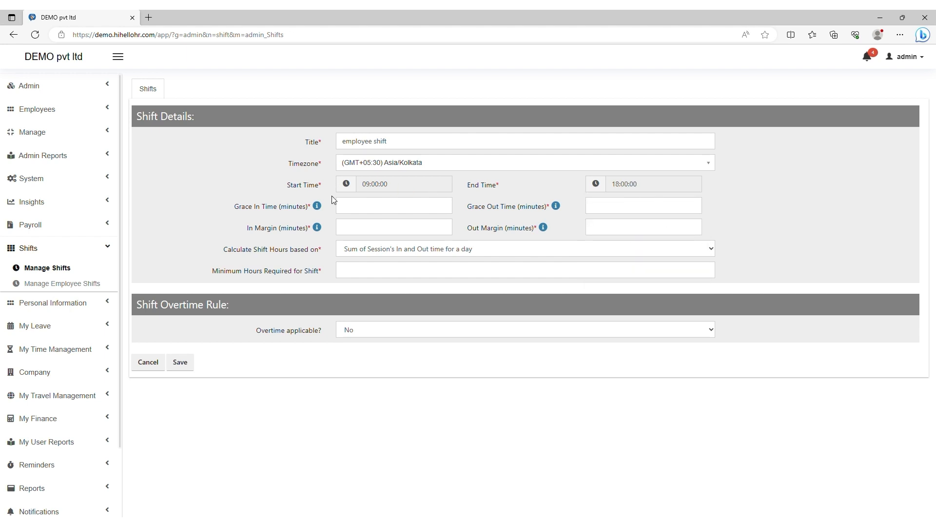
click(375, 211)
Step: Enter 15-minute grace in and out times and 10-minute in and out margins
click(604, 206)
click(347, 233)
text(10)
click(599, 229)
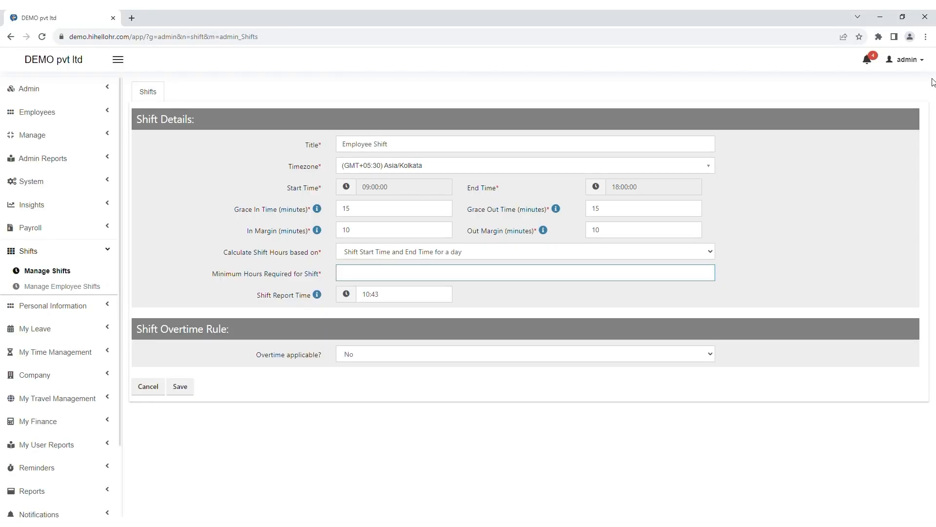
Step: Keep shift hours calculated from start and end time and require a minimum of 8 hours
click(347, 251)
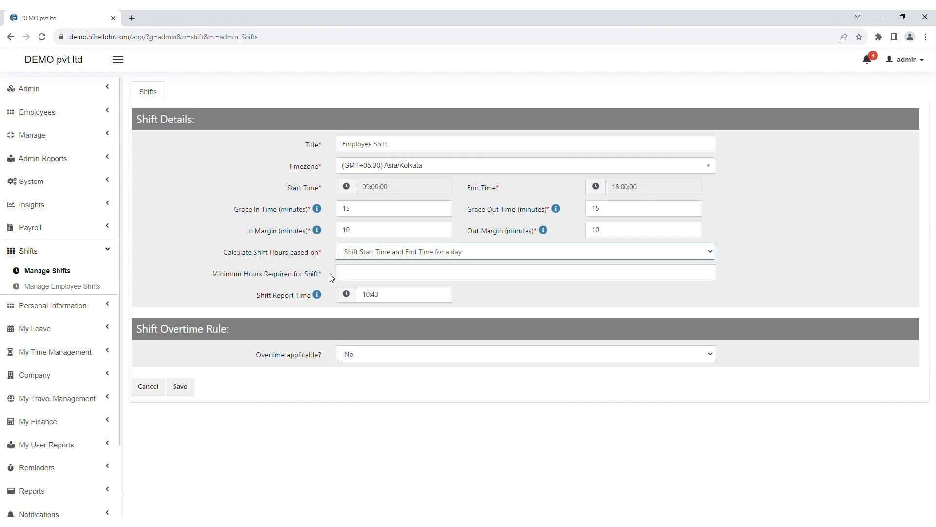
click(361, 264)
key(Up)
key(Down)
click(364, 279)
click(264, 281)
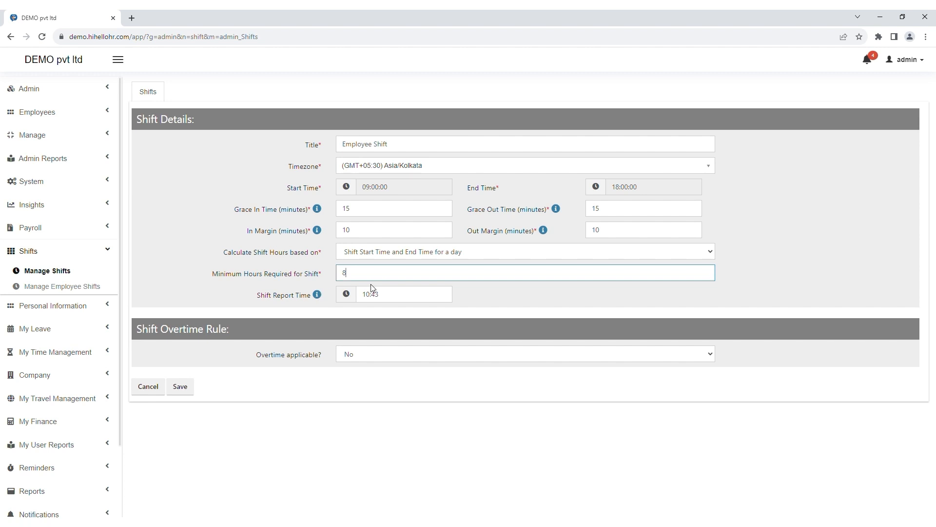
key(Tab)
key(Tab)
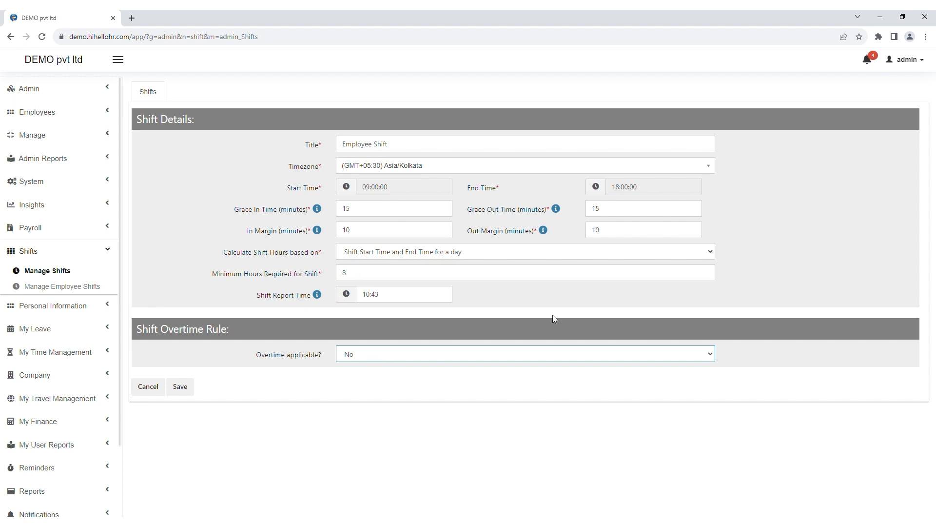
Step: Set report time 10:50, make overtime Variable after 18, and save Employee Shift
click(347, 298)
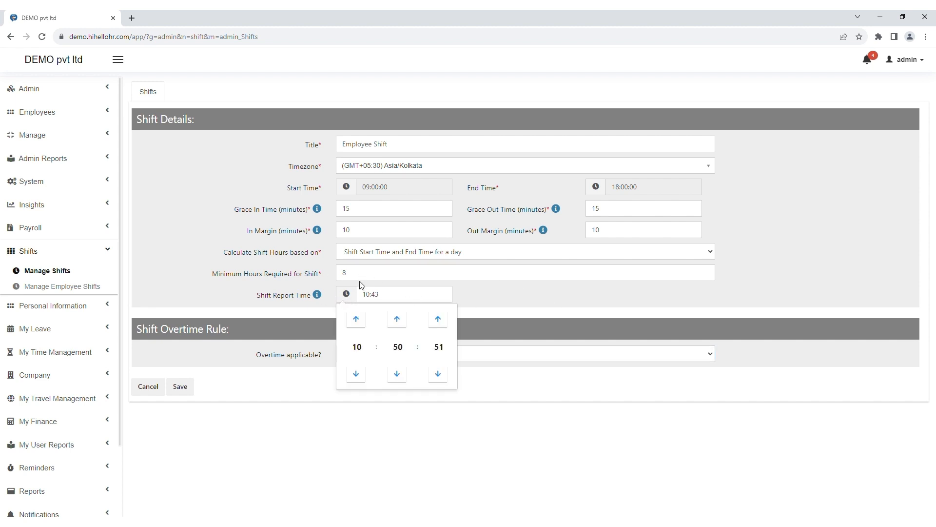
click(473, 296)
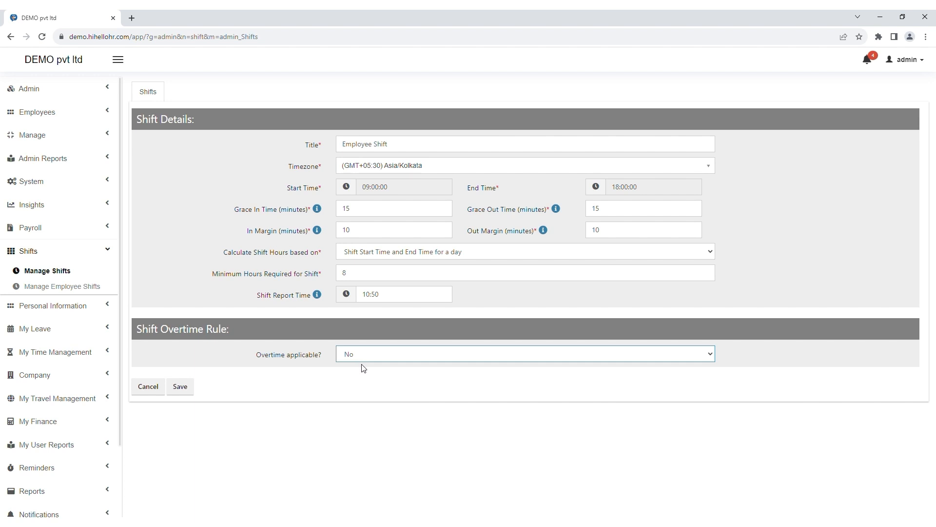
click(356, 379)
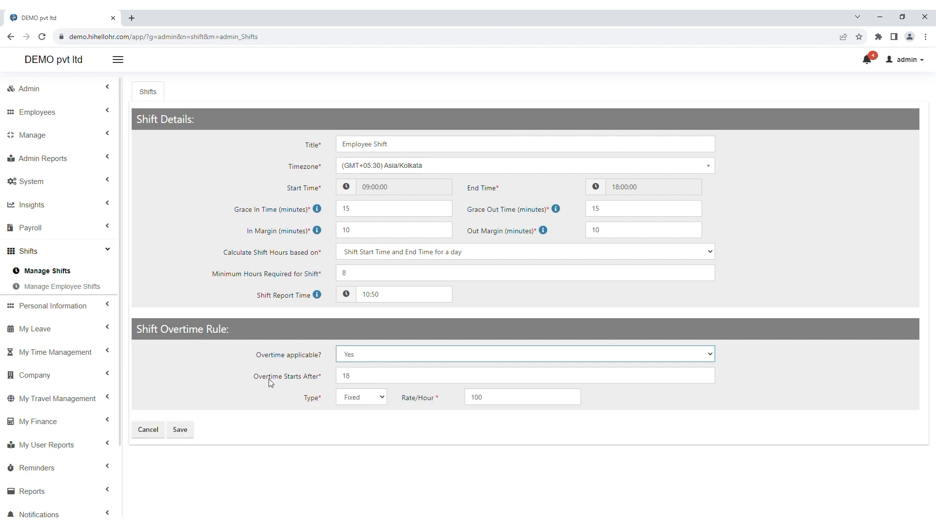
drag(349, 379, 340, 379)
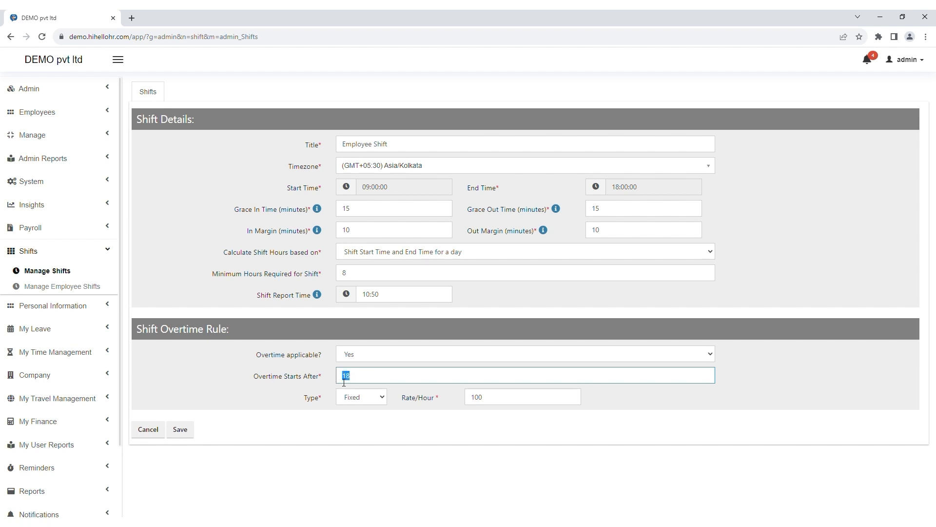
click(331, 426)
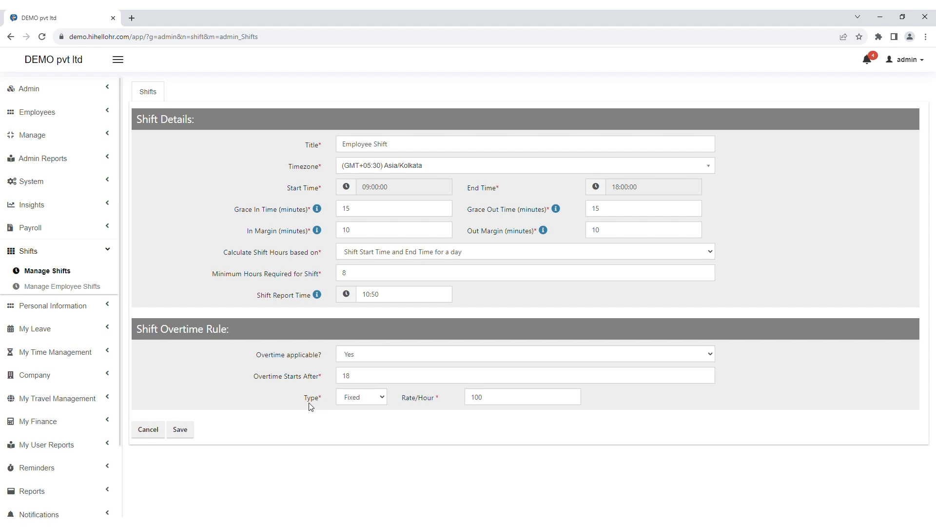
click(355, 402)
key(Down)
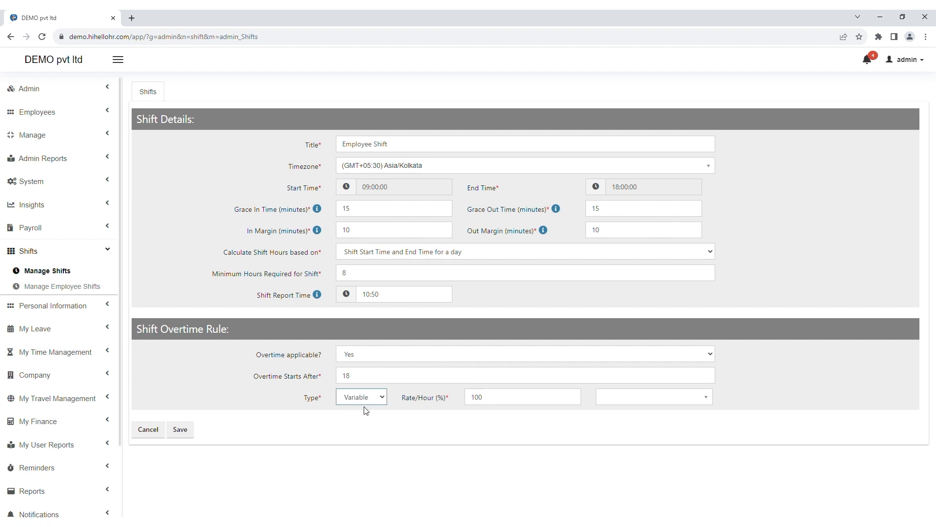
double_click(470, 403)
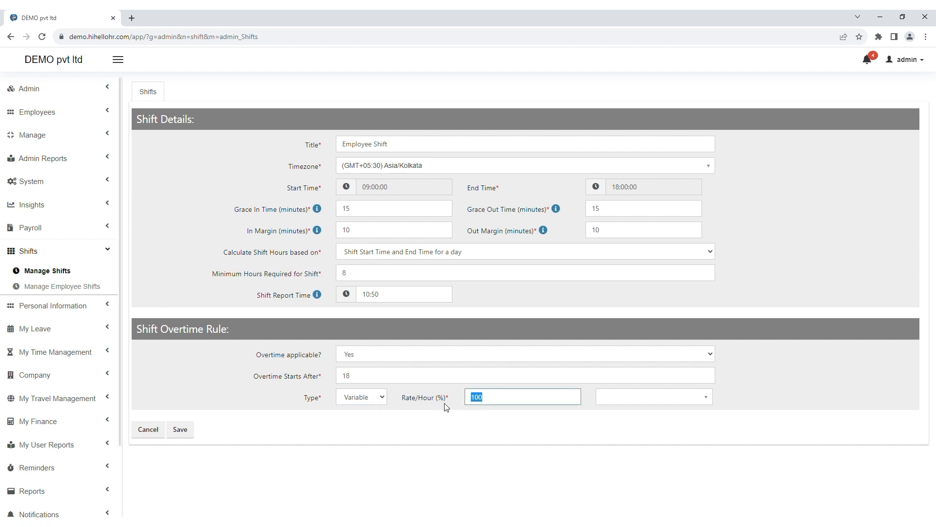
click(183, 429)
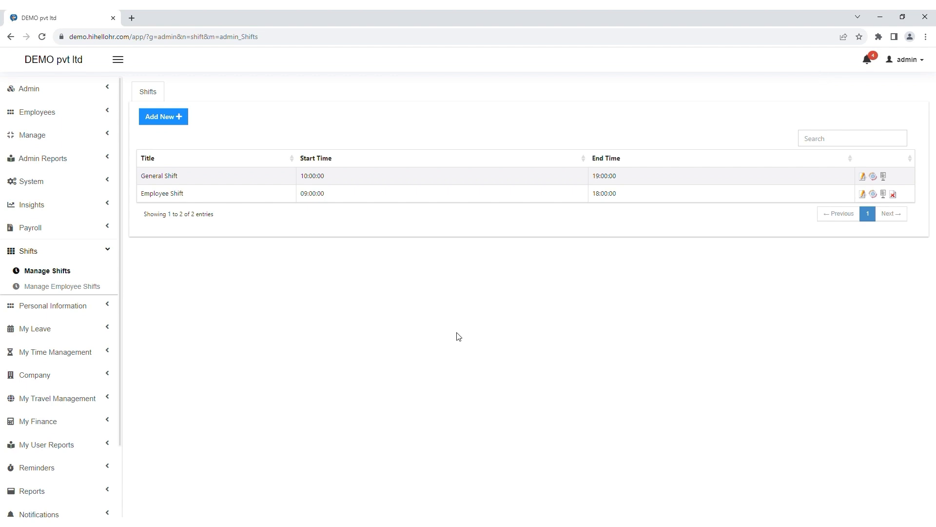
Step: Open Manage Employee Shifts and preview the bulk shift update options, closing without changes
click(58, 289)
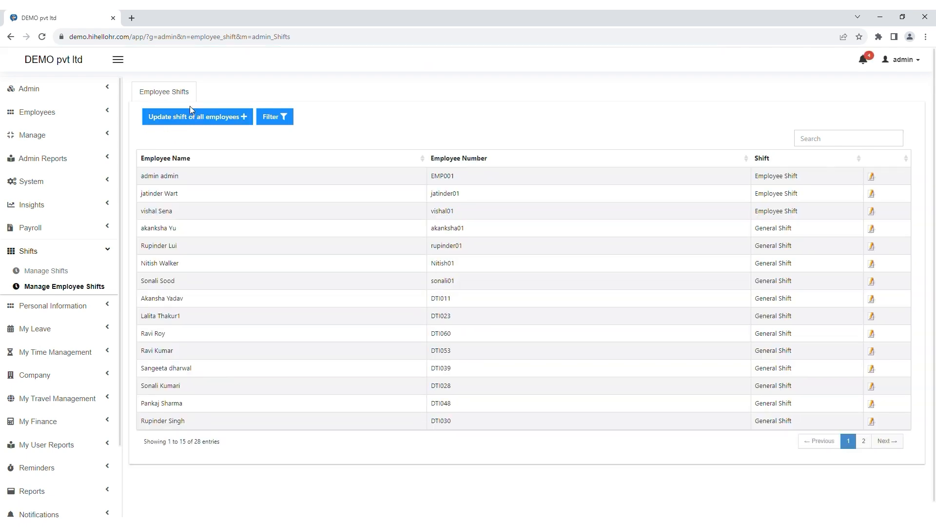
click(200, 119)
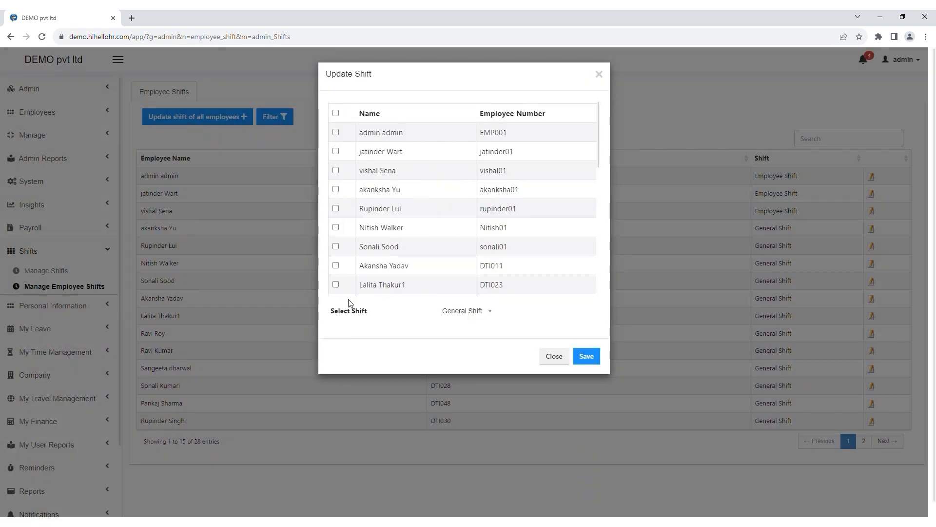
click(458, 313)
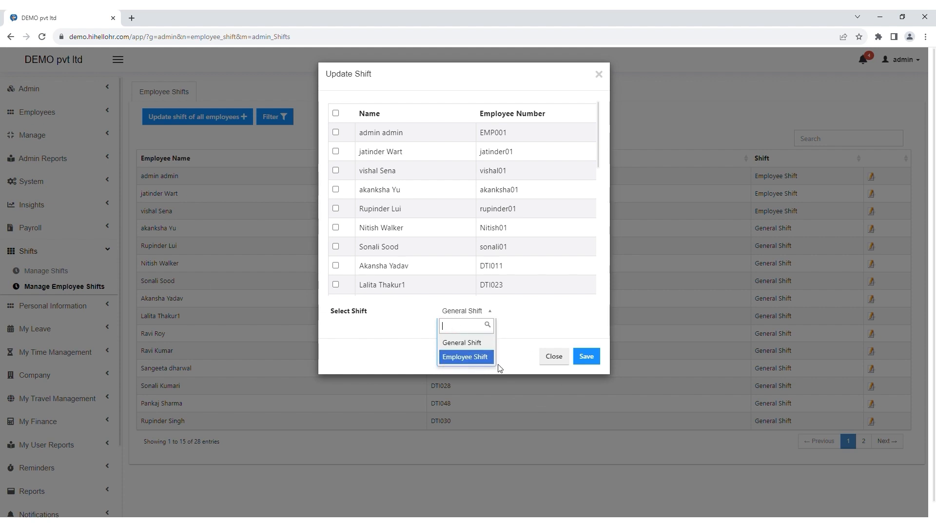
click(588, 361)
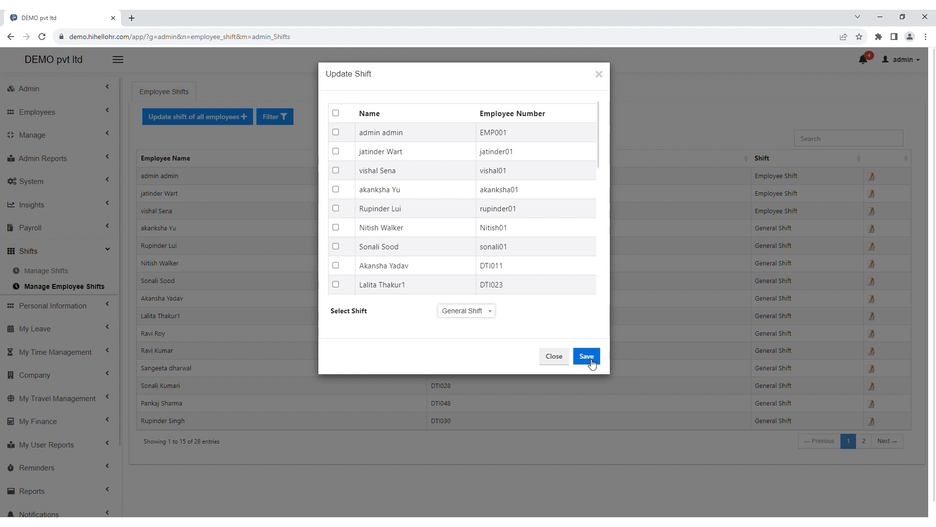
click(554, 357)
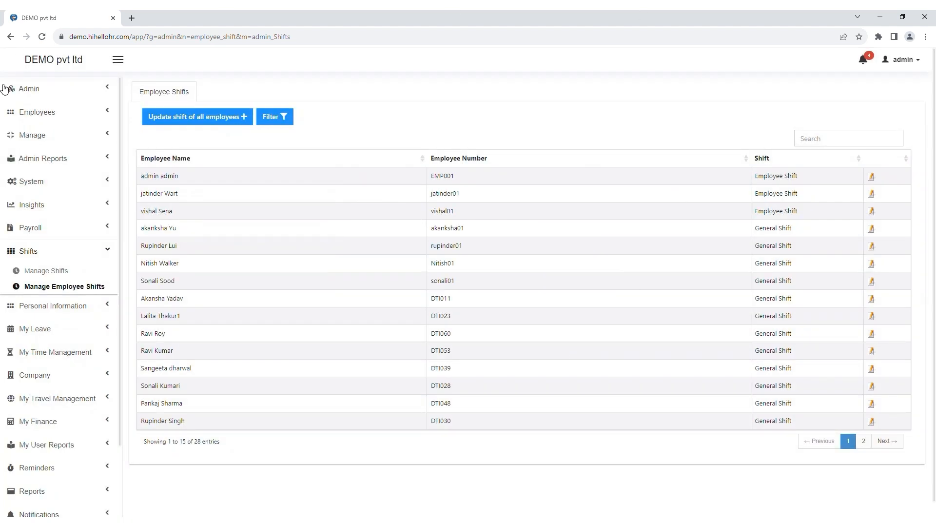
Step: Filter the shift list by employee EMP001 and Employee Shift, then expand Personal Information
click(274, 118)
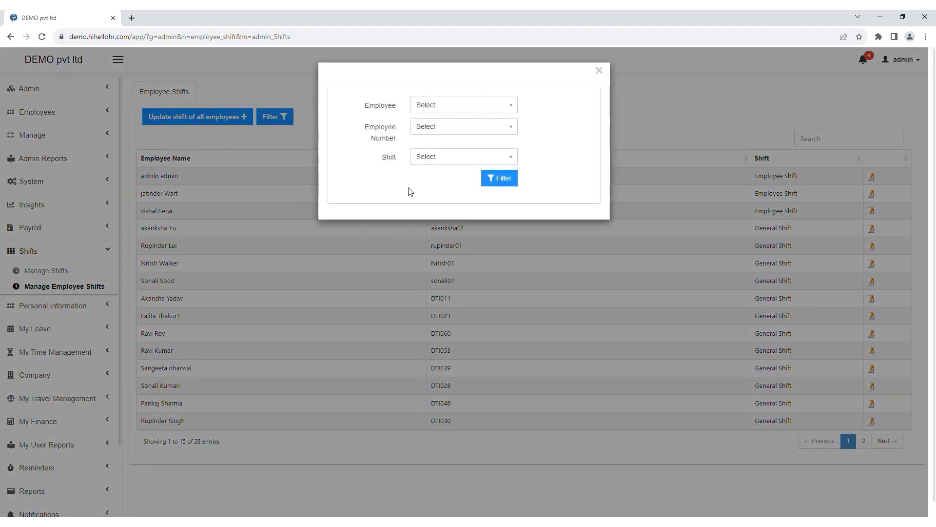
click(439, 107)
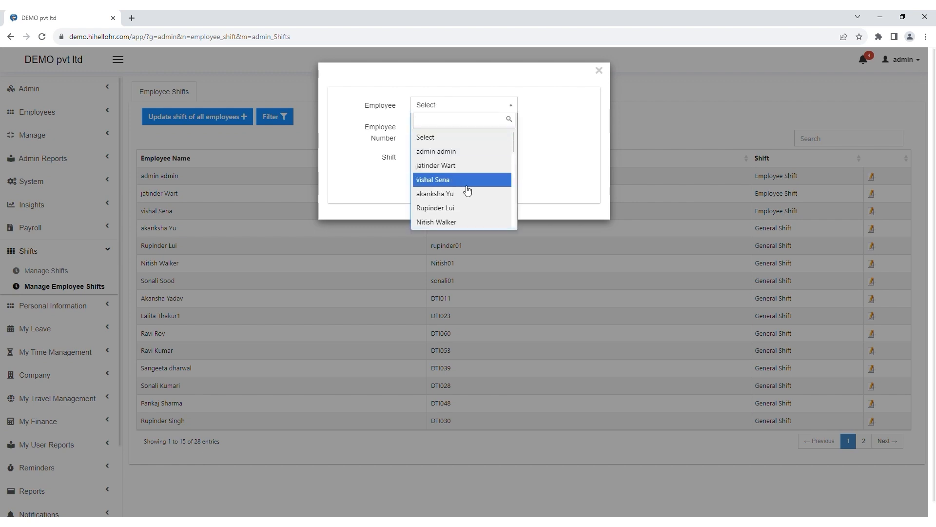
click(429, 151)
click(425, 134)
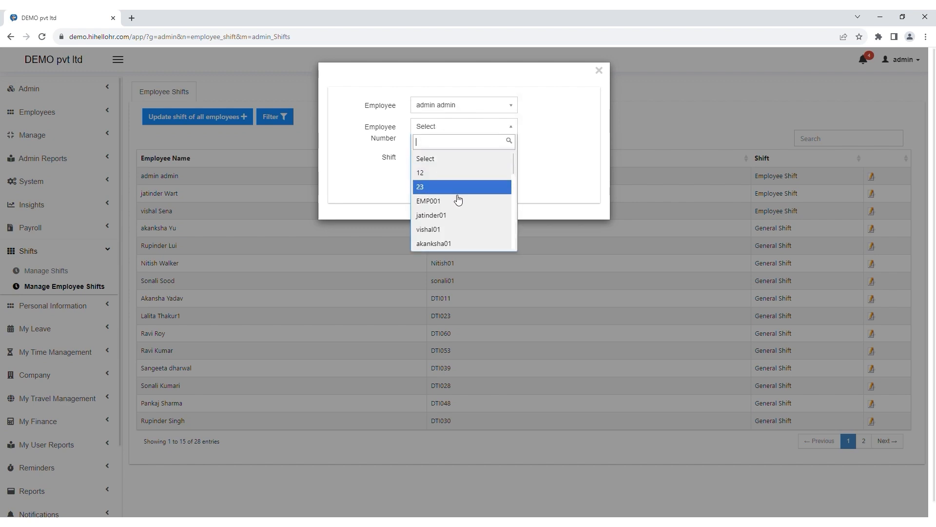
click(427, 200)
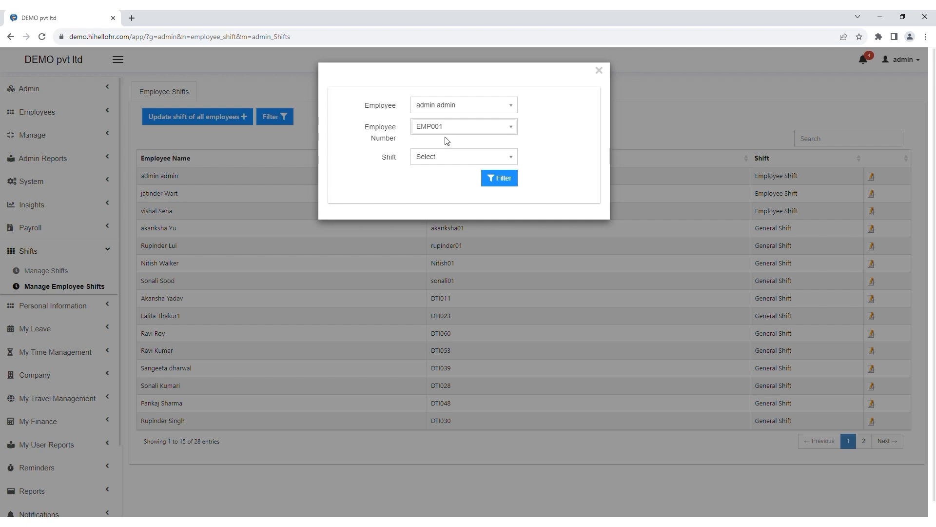
click(422, 161)
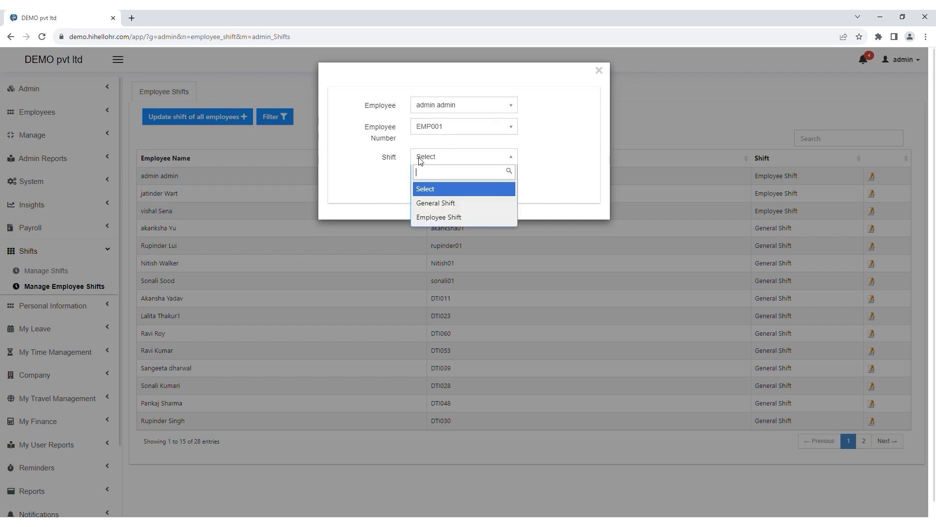
click(439, 216)
click(505, 180)
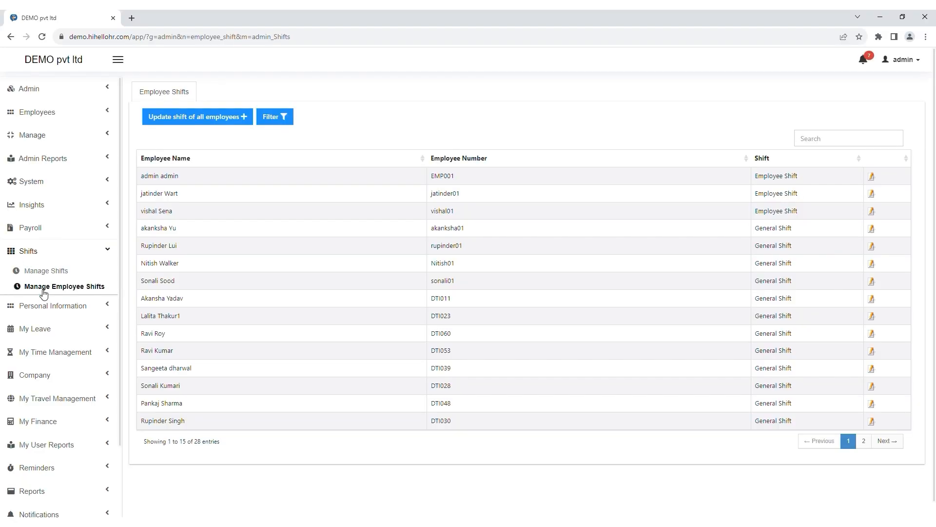
click(40, 307)
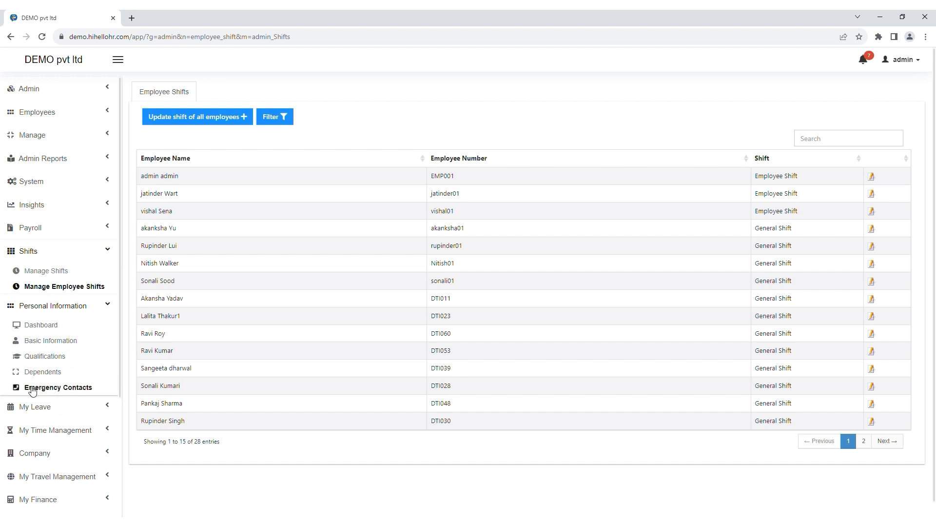
Step: View the Personal Information dashboard and the employee's Basic Information page
click(47, 329)
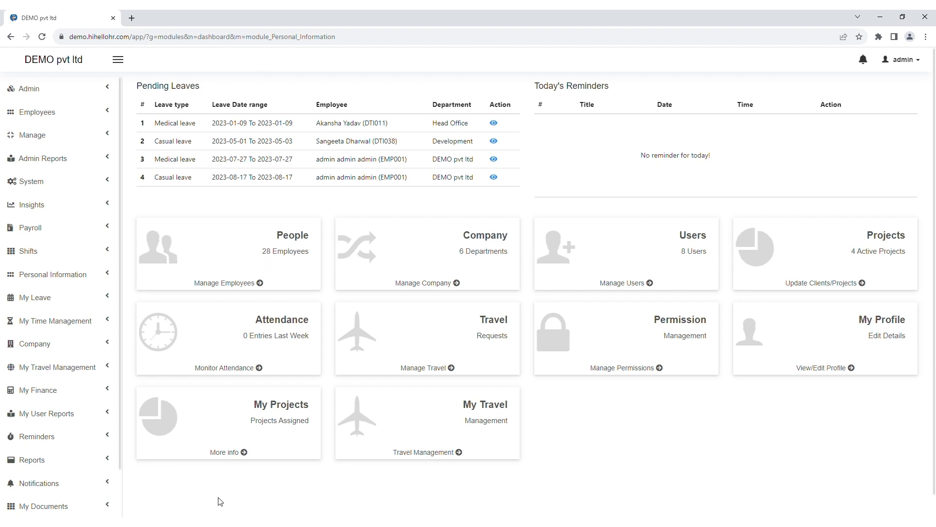
click(54, 274)
click(51, 309)
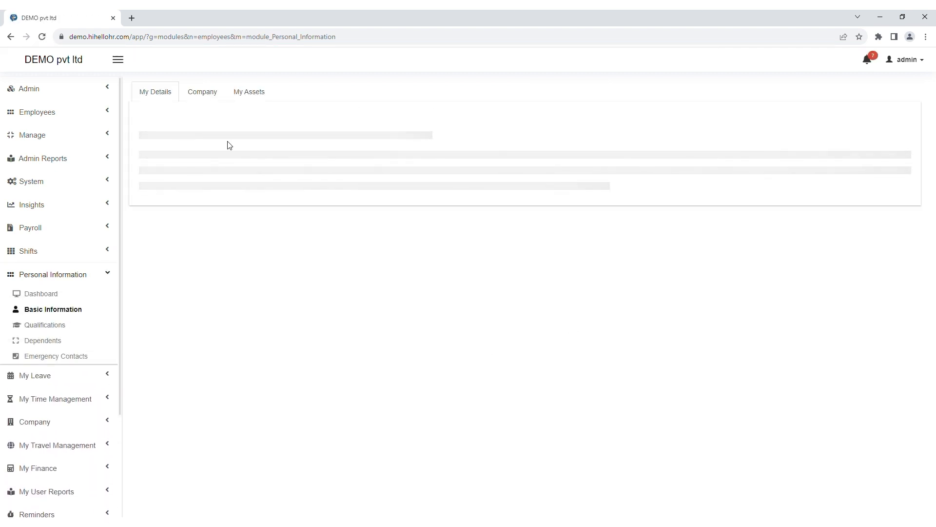
scroll(320, 265, down, 2)
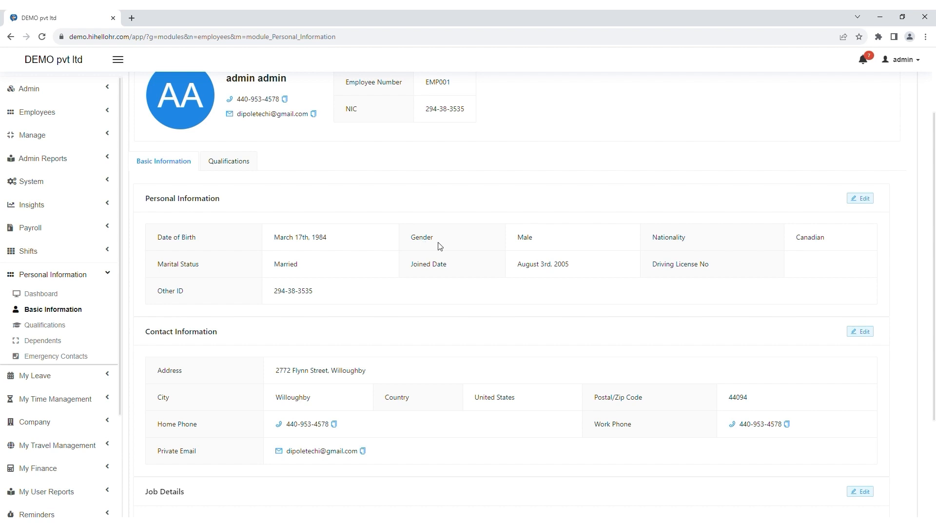
scroll(438, 255, up, 2)
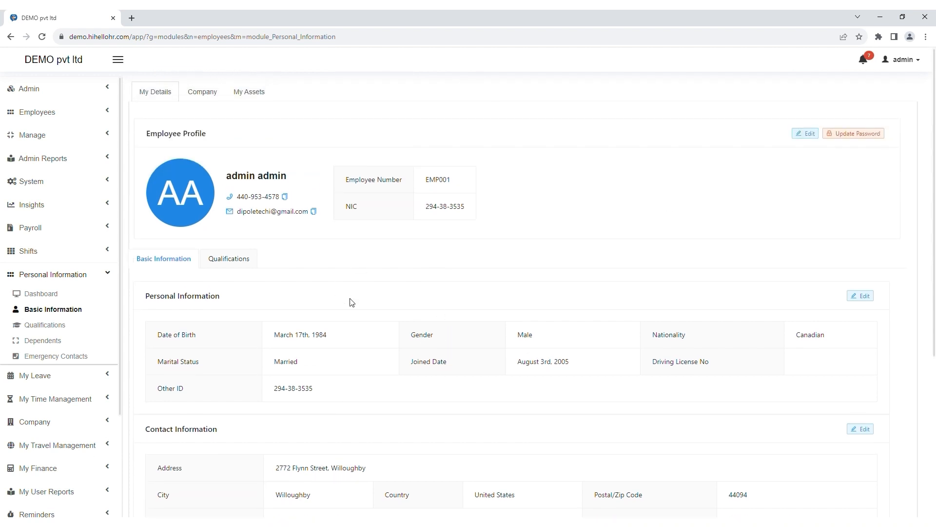
Step: Browse Qualifications (Education, Certifications, Languages), then the Dependents and Emergency Contacts pages
click(60, 326)
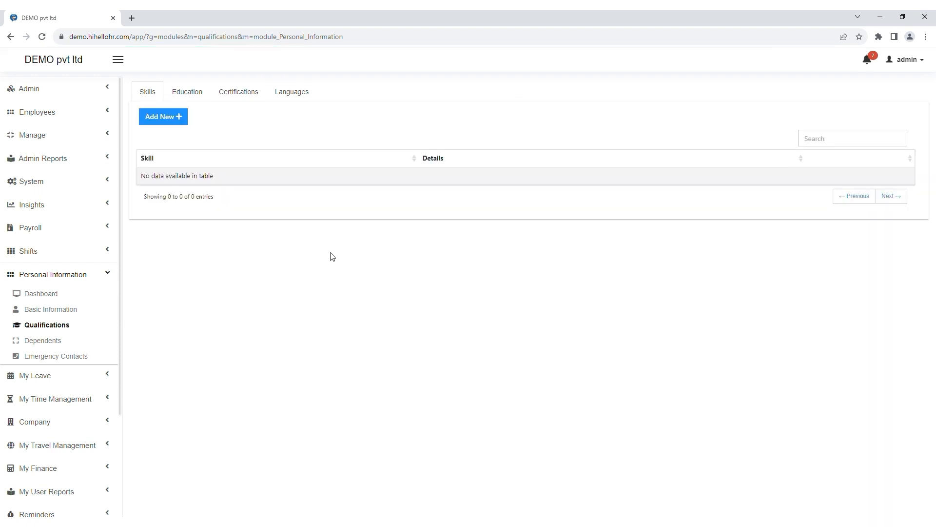
click(189, 95)
click(251, 97)
click(298, 95)
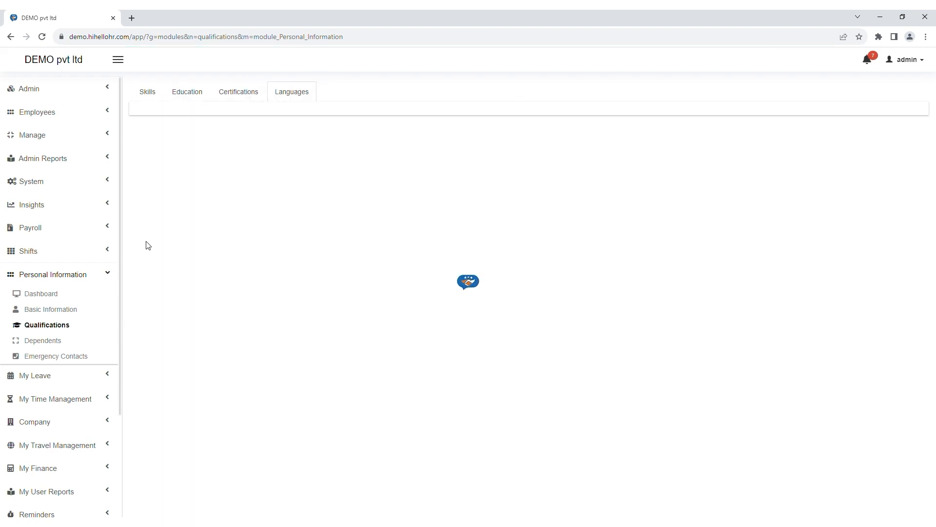
click(58, 343)
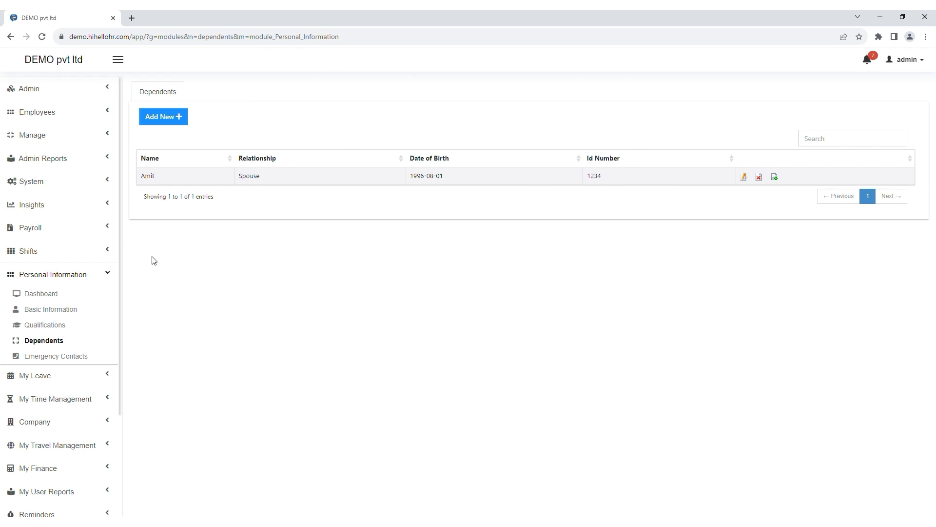
click(61, 358)
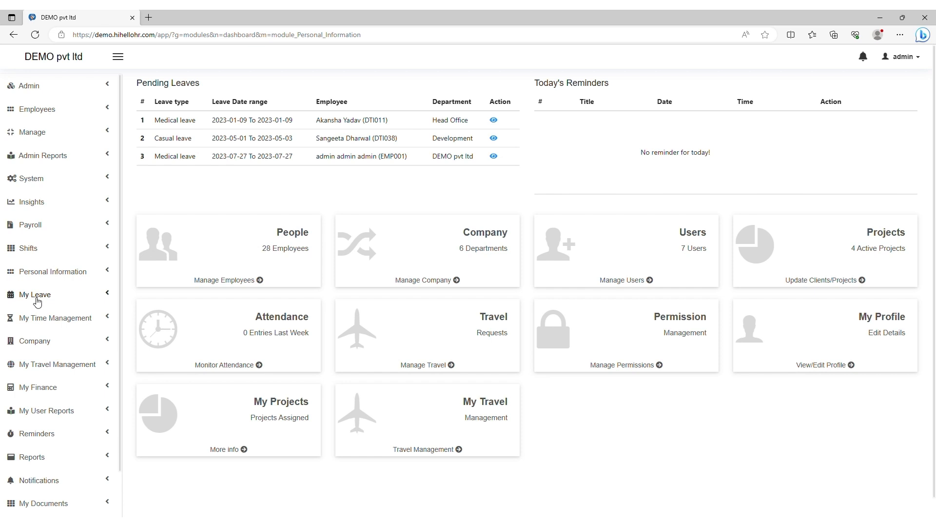
Step: Start a new Casual leave request from My Leave Management
click(38, 300)
click(49, 315)
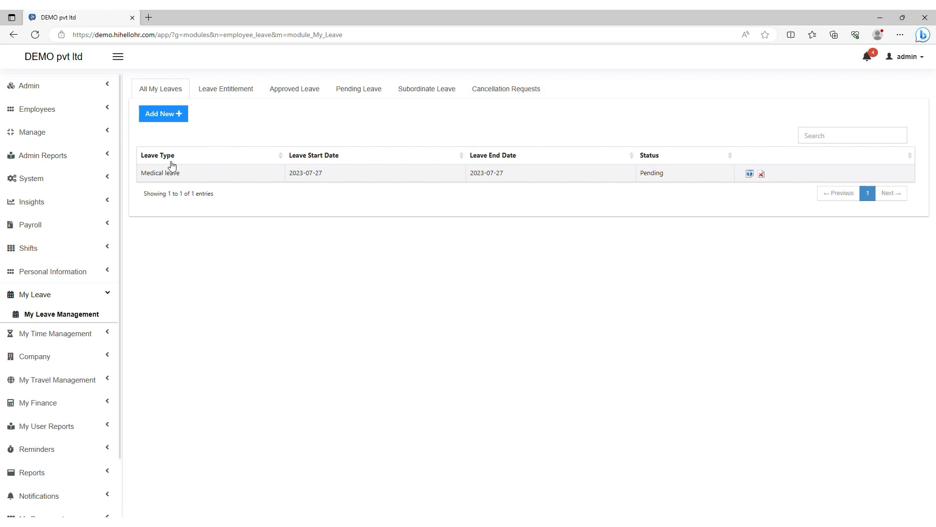
click(168, 115)
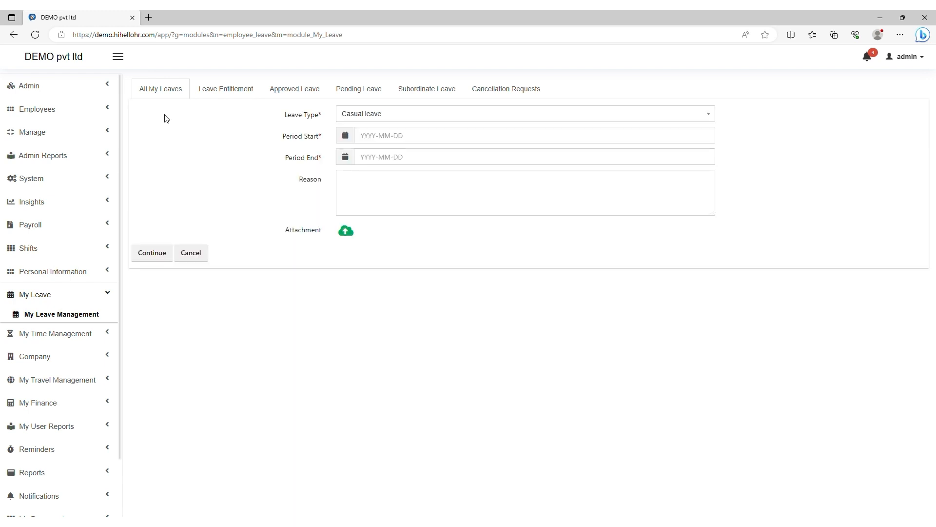
click(376, 113)
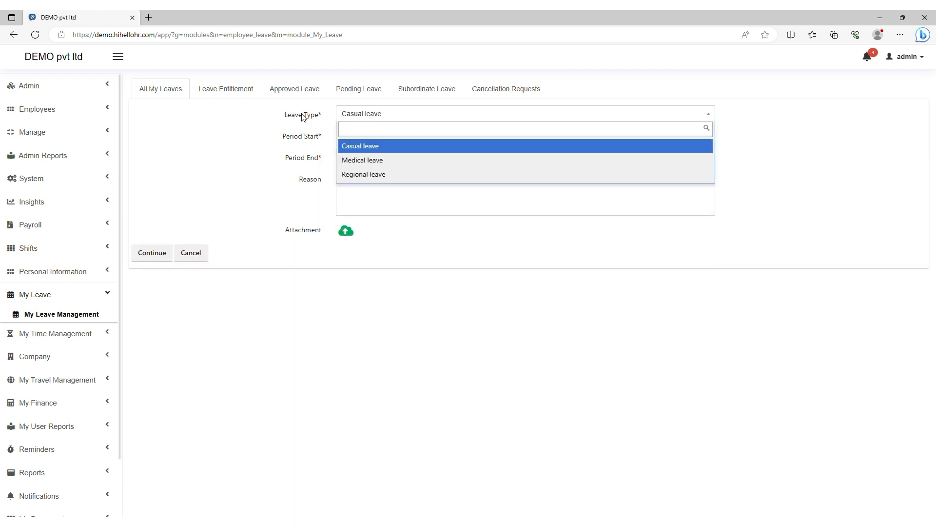
click(360, 147)
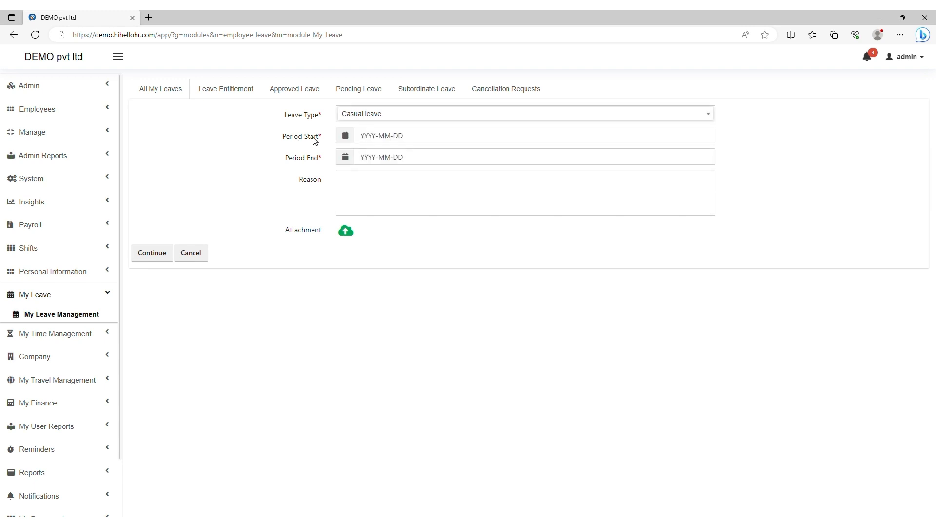
Step: Set the leave period start and end to 2023-08-17, leaving the attachment empty
click(346, 137)
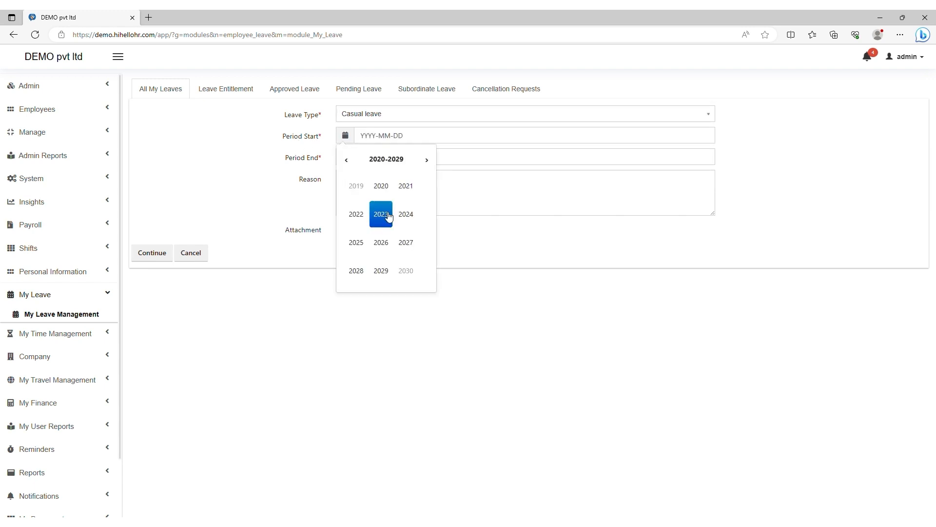
click(407, 139)
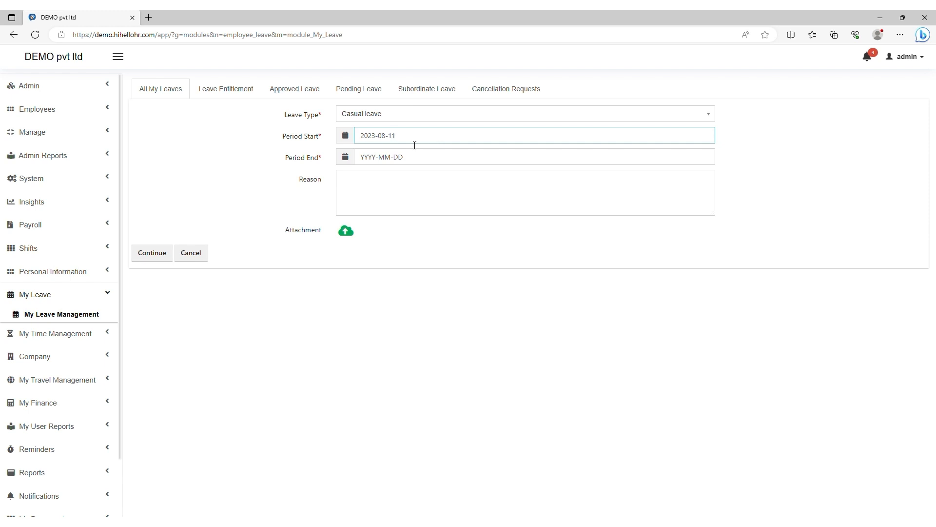
click(345, 160)
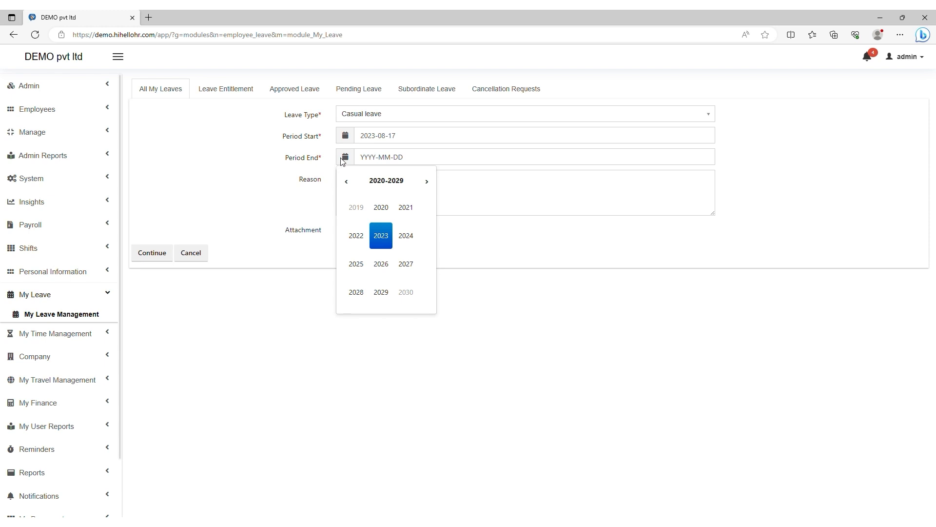
click(381, 236)
click(381, 264)
text(17)
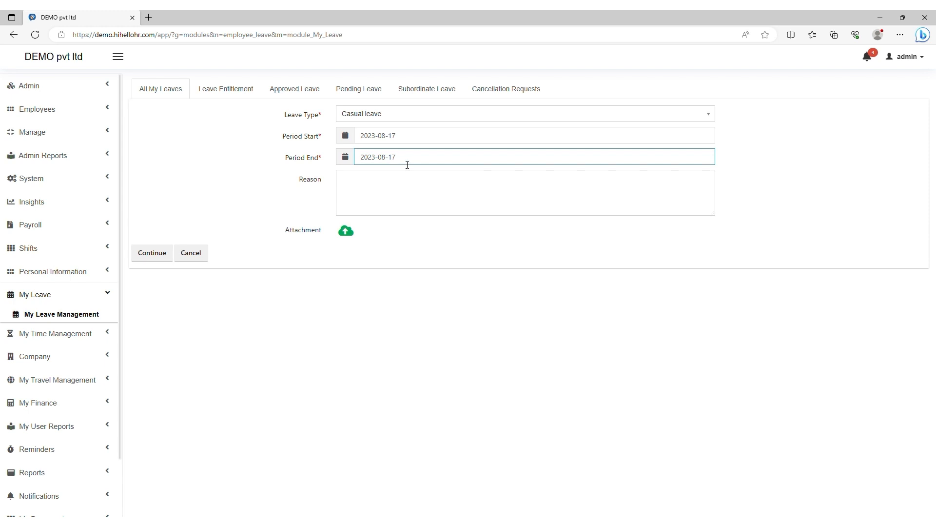
click(368, 197)
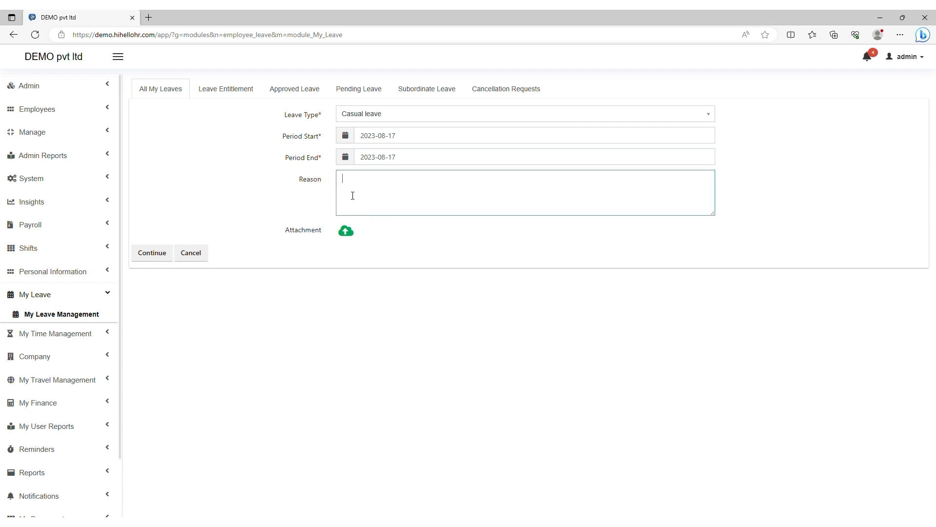
click(347, 235)
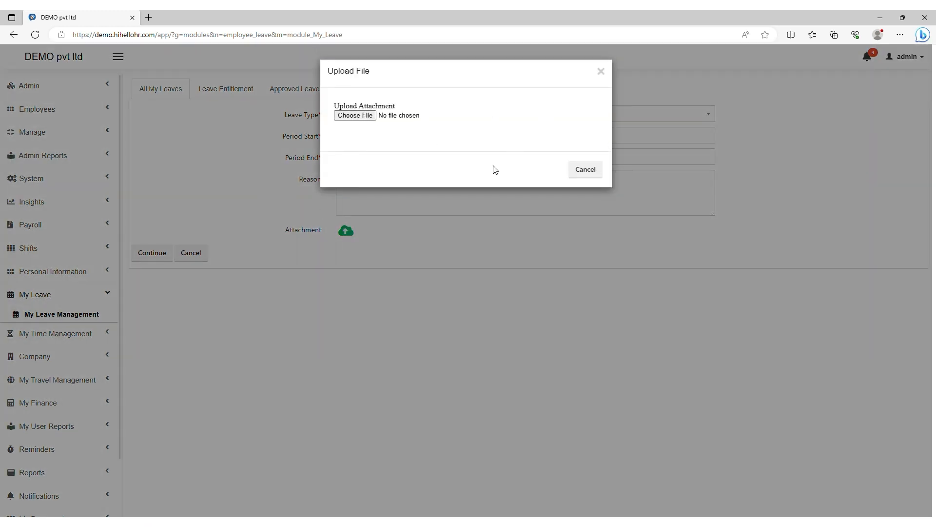
click(588, 175)
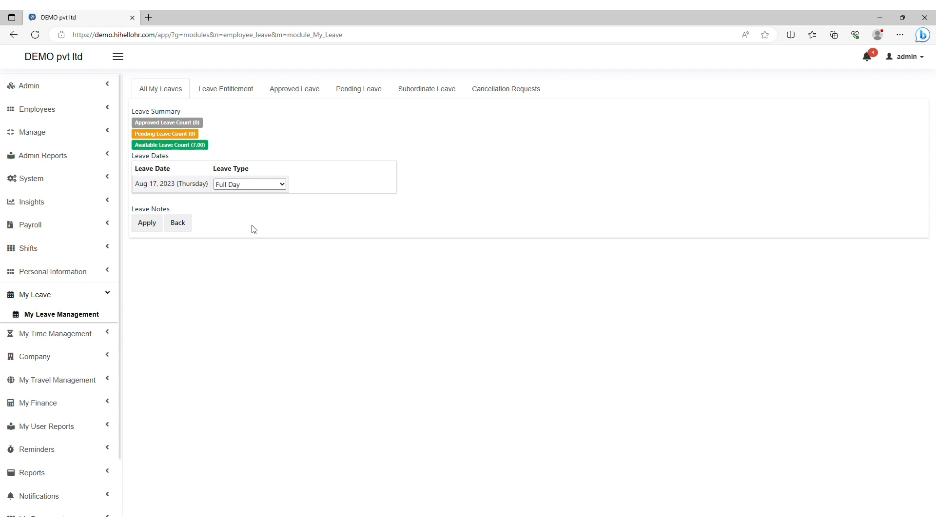
Step: Submit the Casual leave request and review its pending and rejected entitlement days
click(156, 223)
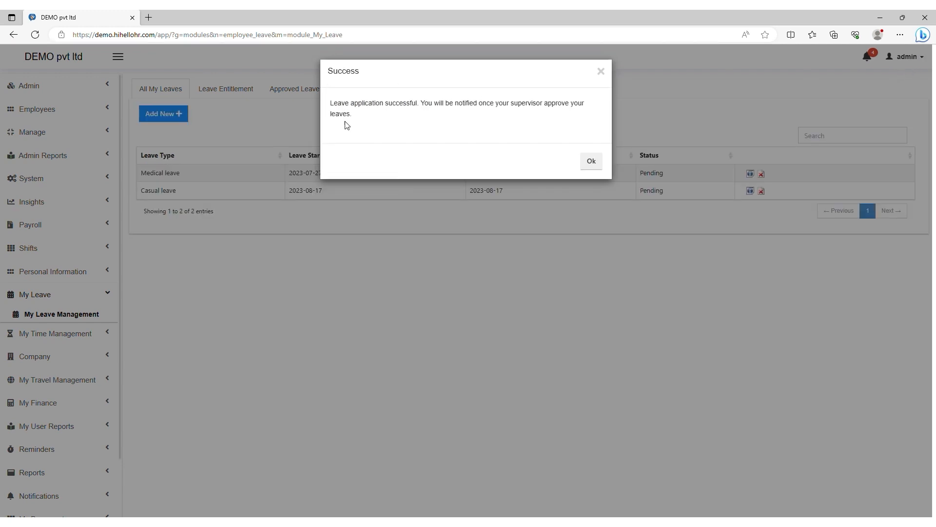
click(591, 163)
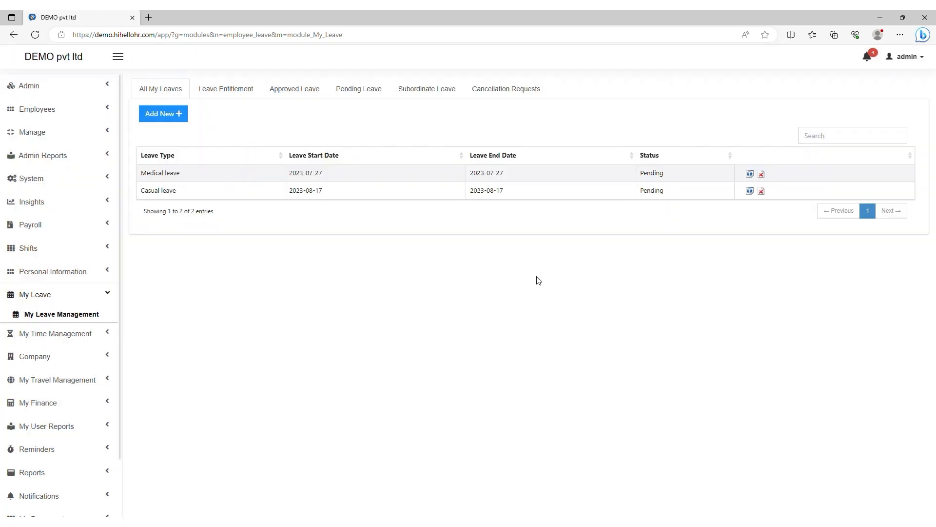
click(220, 94)
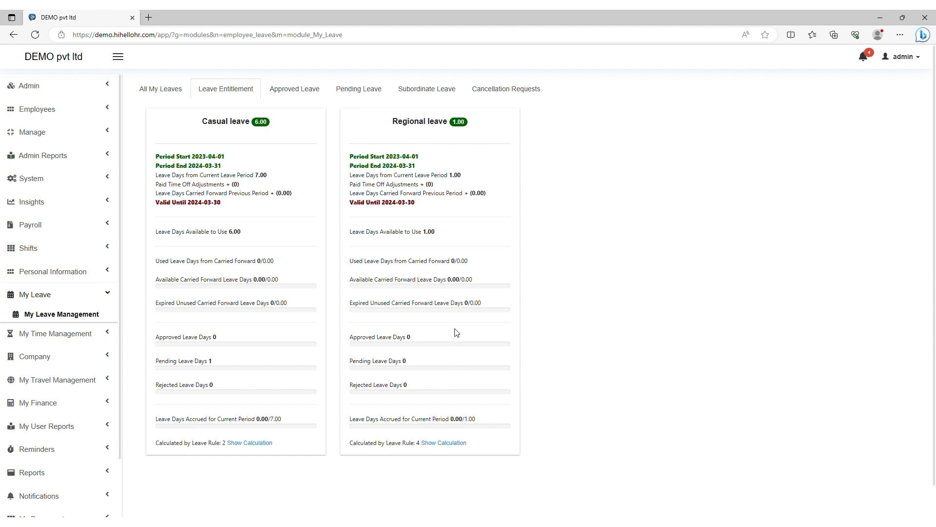
scroll(364, 274, down, 1)
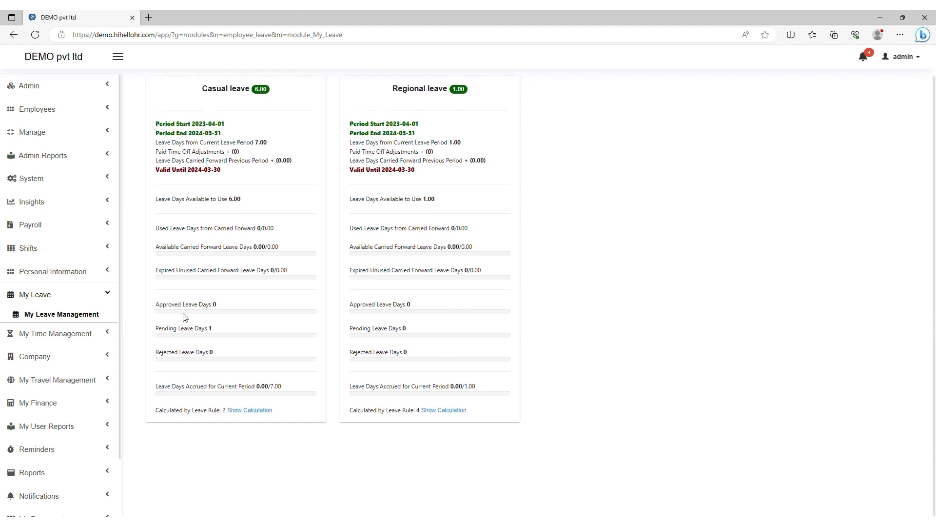
drag(210, 304, 170, 304)
drag(206, 329, 144, 330)
drag(208, 353, 142, 355)
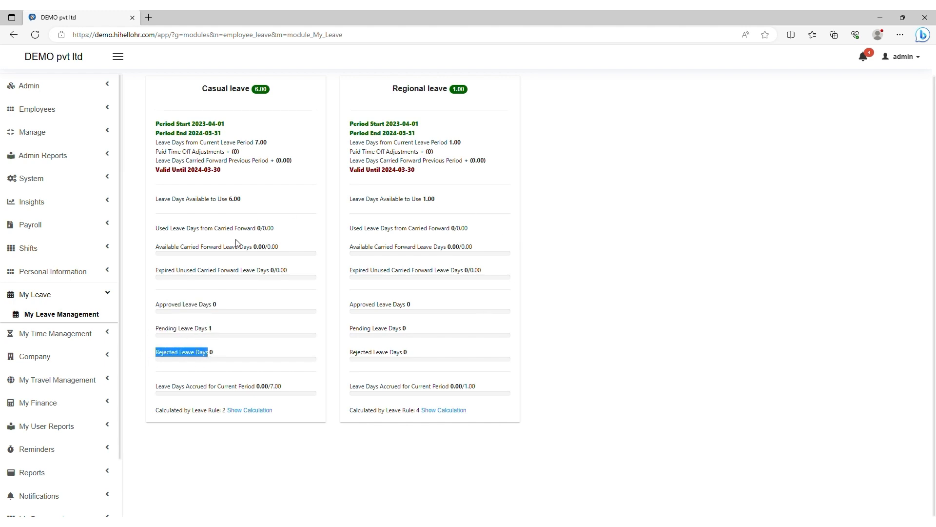
scroll(224, 304, up, 1)
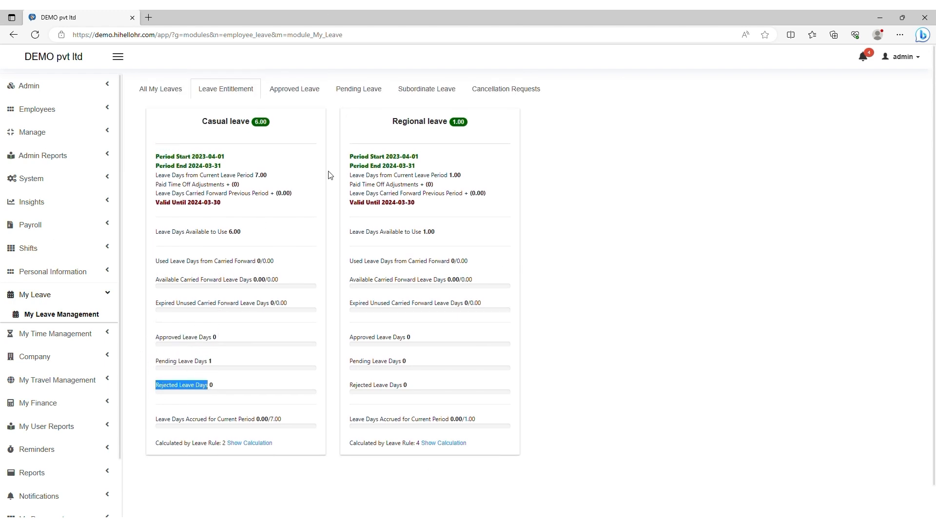
Step: Review the Approved, Pending, Subordinate Leave and Cancellation Requests lists
click(295, 94)
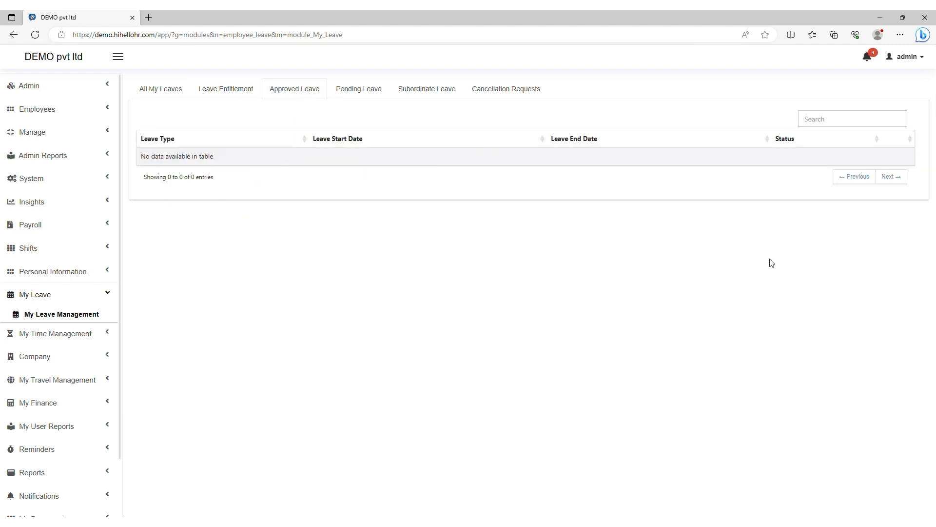
click(360, 91)
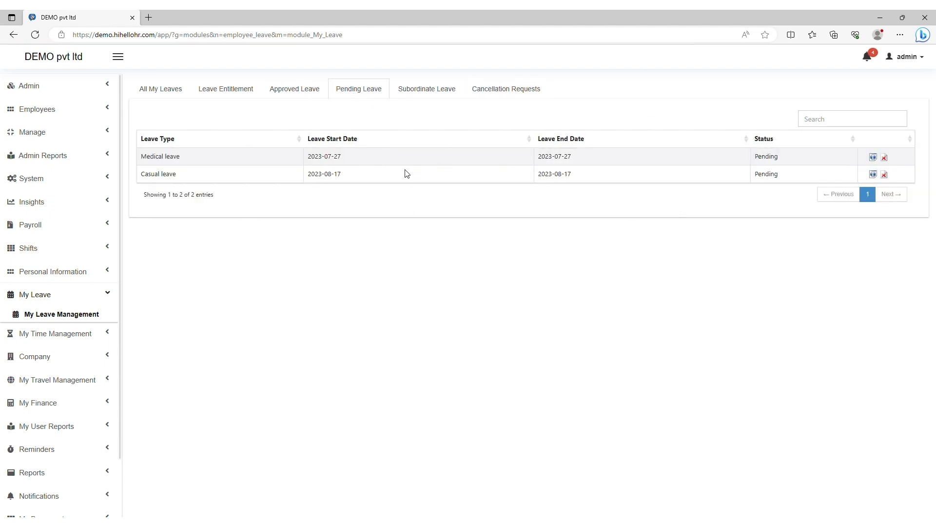
click(423, 90)
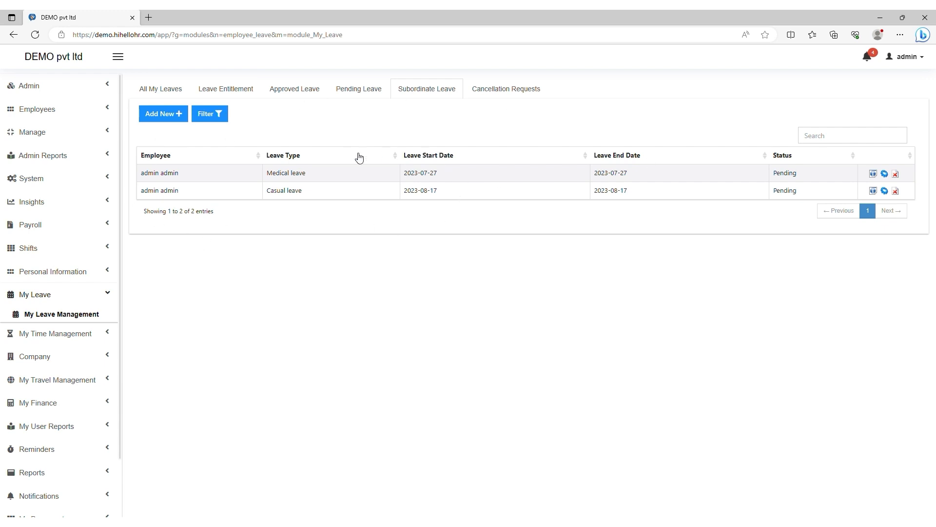
click(506, 93)
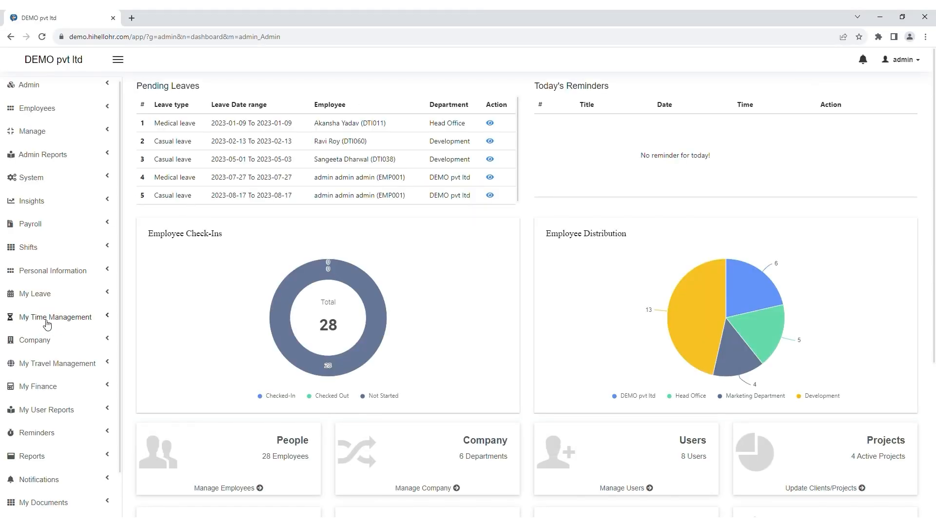
Step: Visit My Projects, My Attendance, My Time Sheets and My Overtime Requests under My Time Management
click(47, 323)
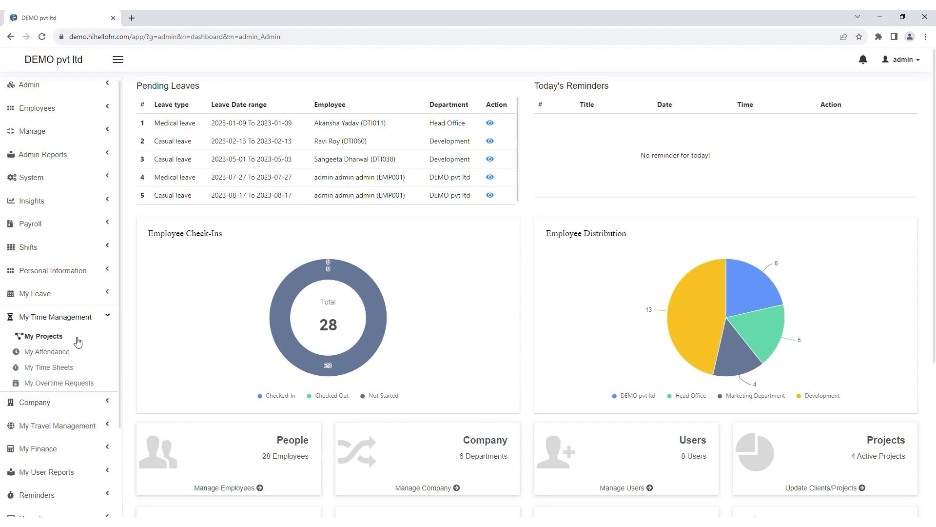
click(57, 340)
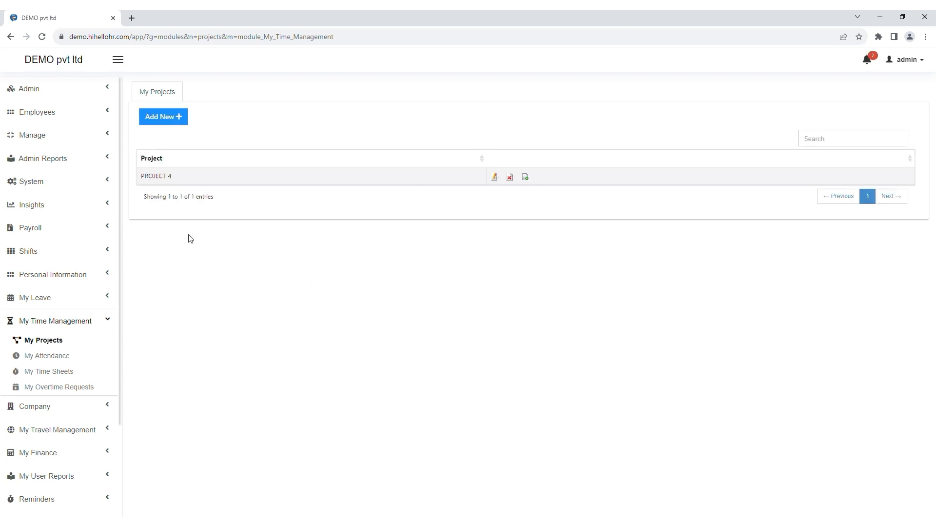
click(35, 363)
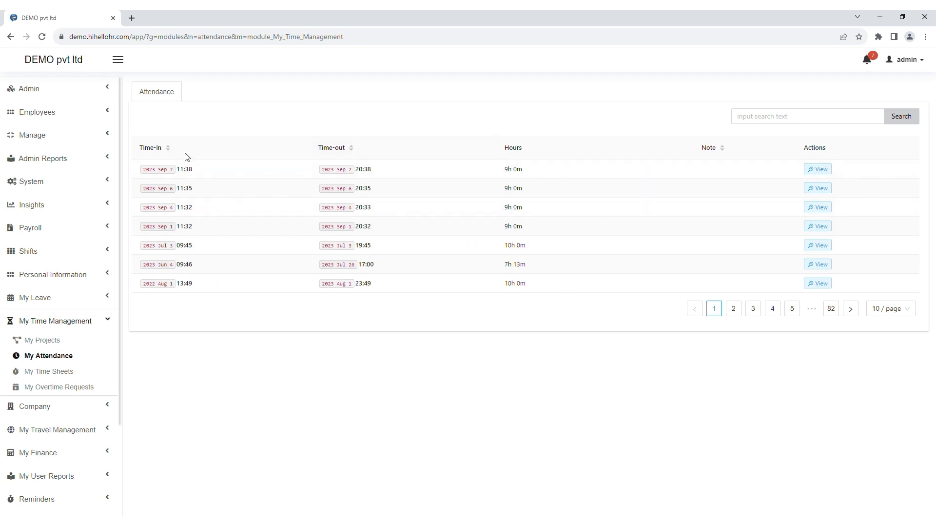
click(57, 375)
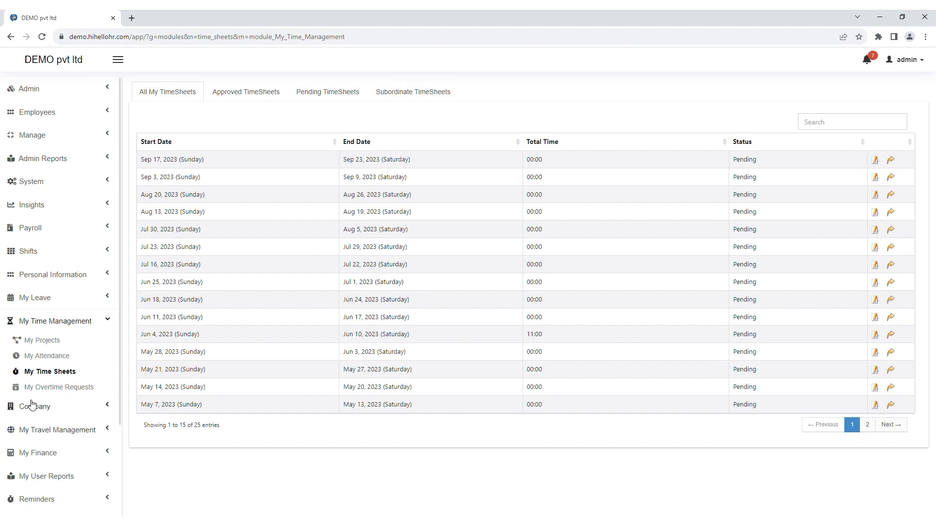
click(39, 388)
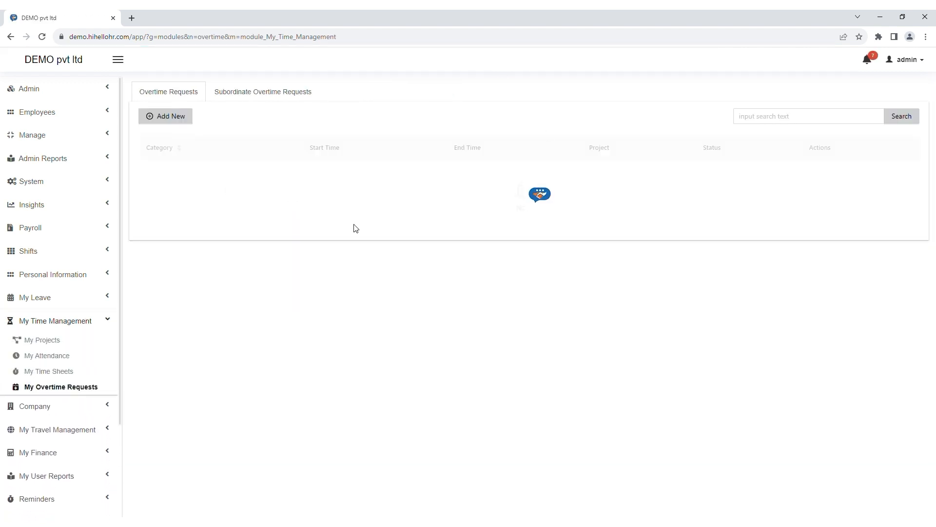
Step: Inspect the new overtime form's category and project lists, discard it, then view subordinate requests
click(160, 117)
click(383, 142)
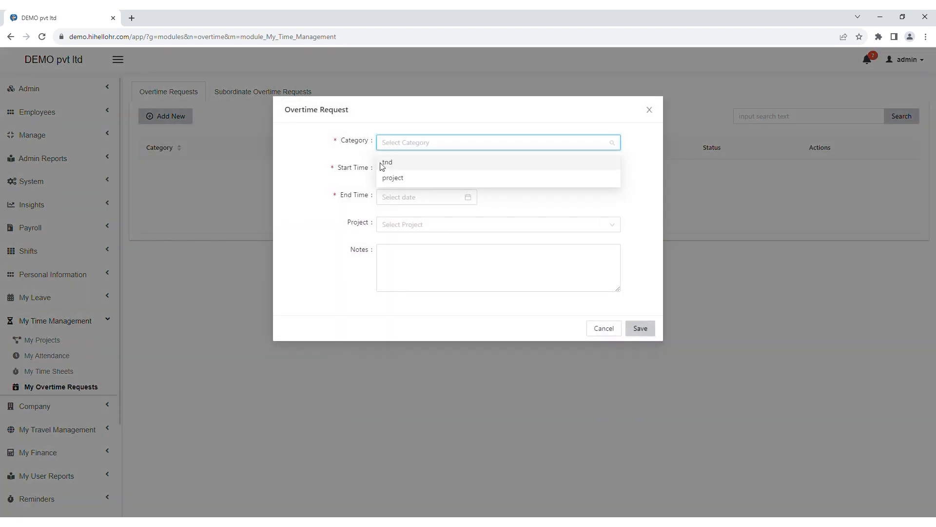
click(340, 174)
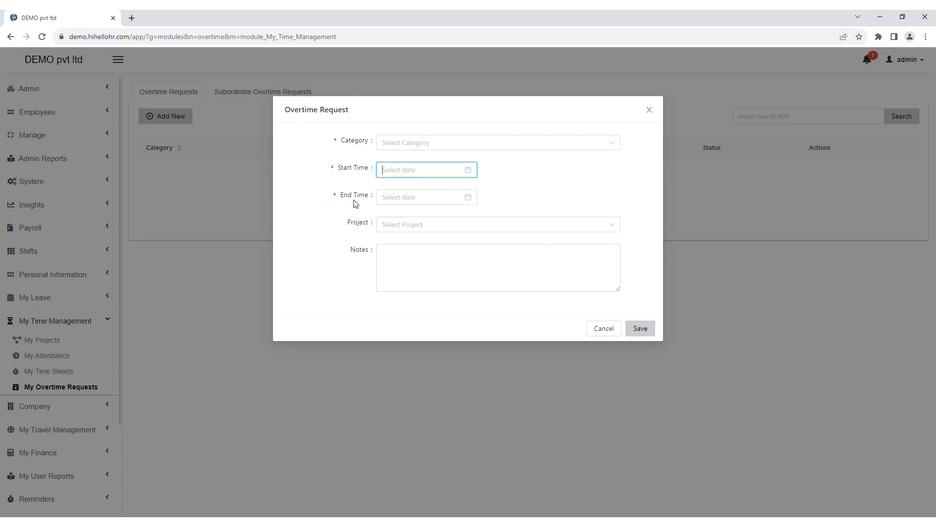
click(405, 228)
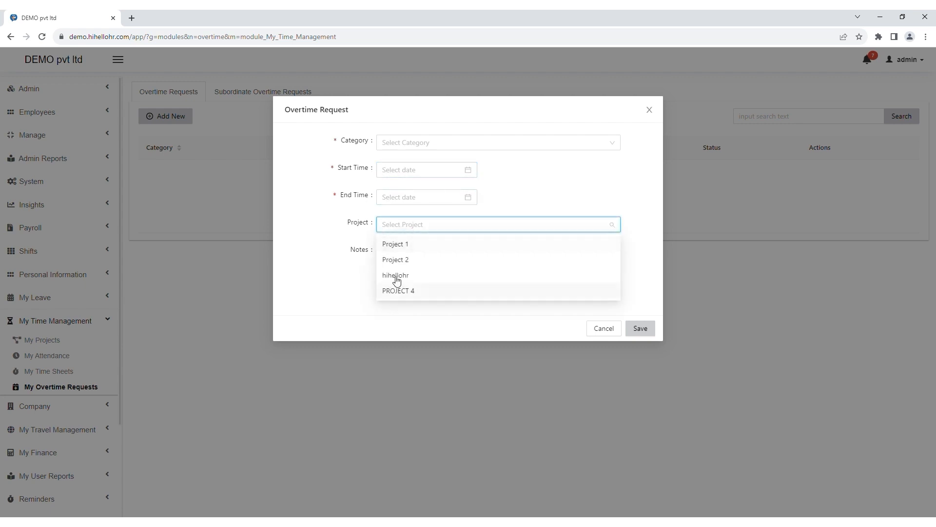
click(314, 288)
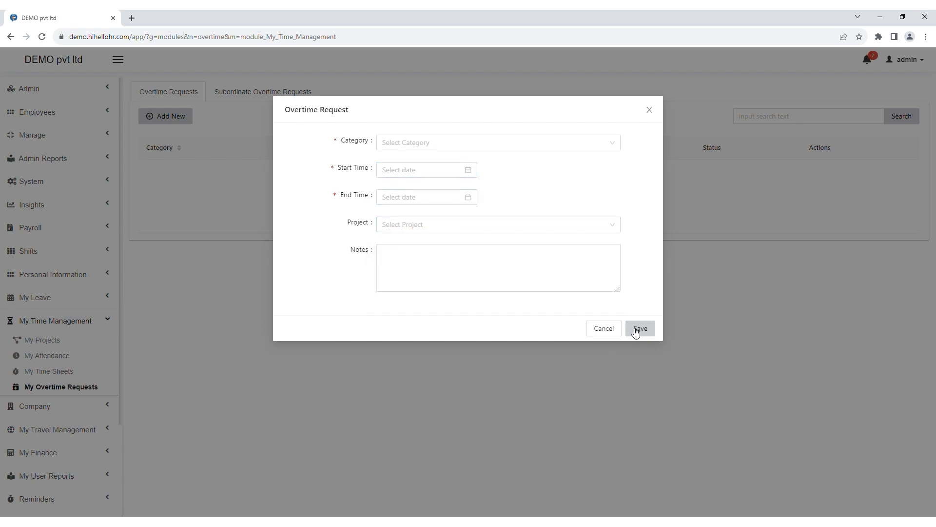
click(613, 334)
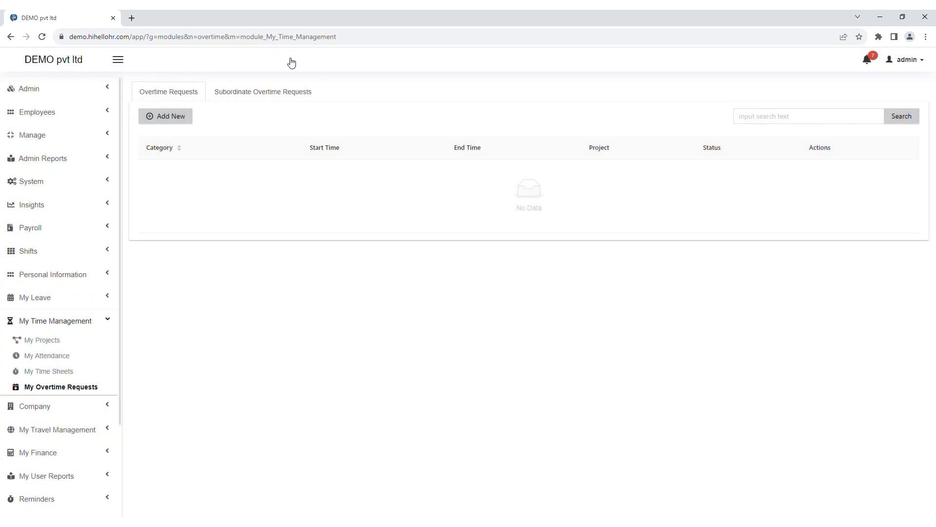
click(269, 97)
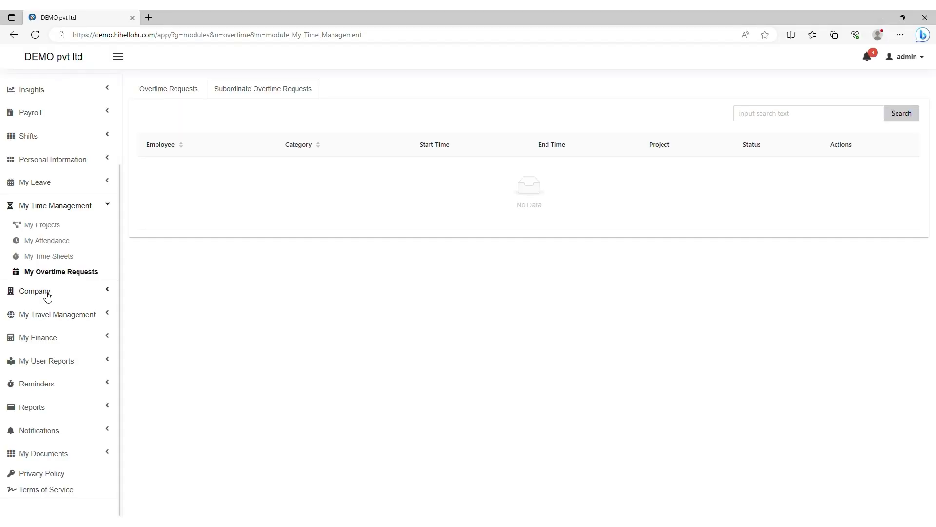
Step: Browse the Company Staff Directory cards, highlighting the admin's Chief Executive Officer title
click(47, 293)
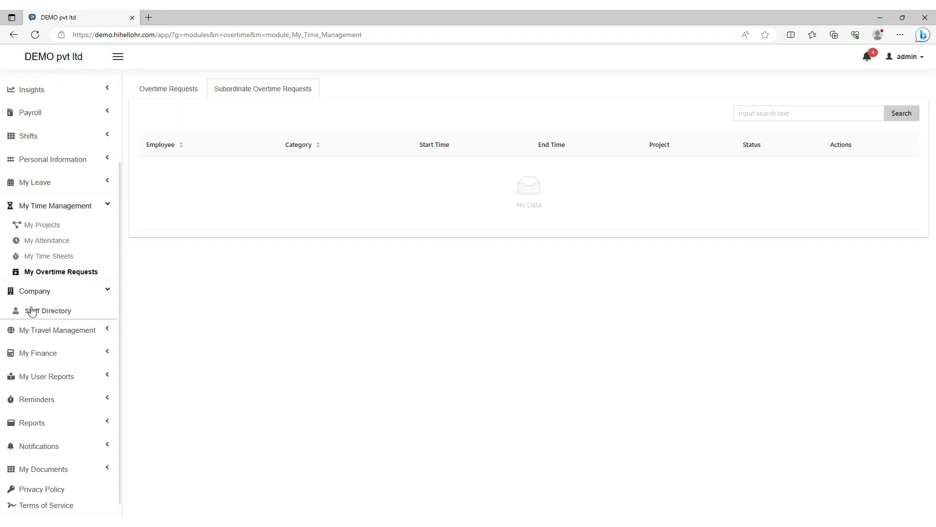
click(52, 315)
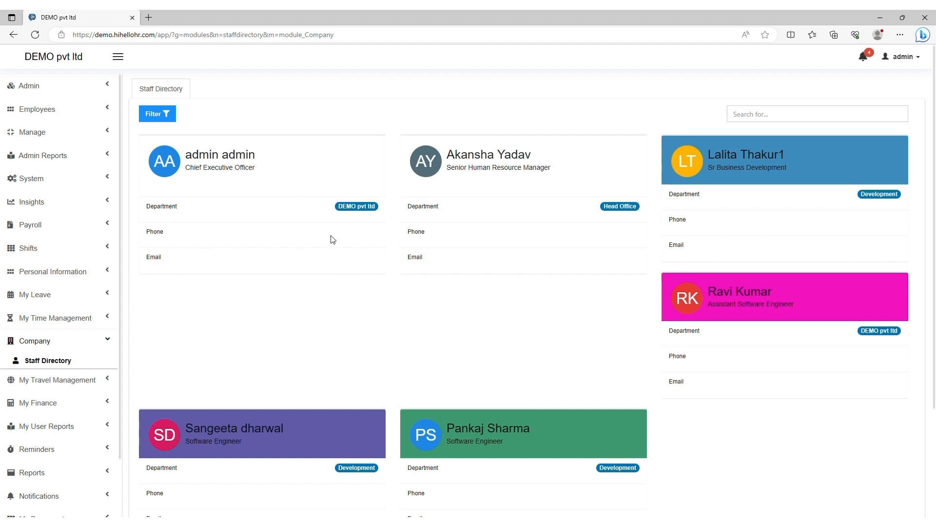
drag(264, 171, 180, 167)
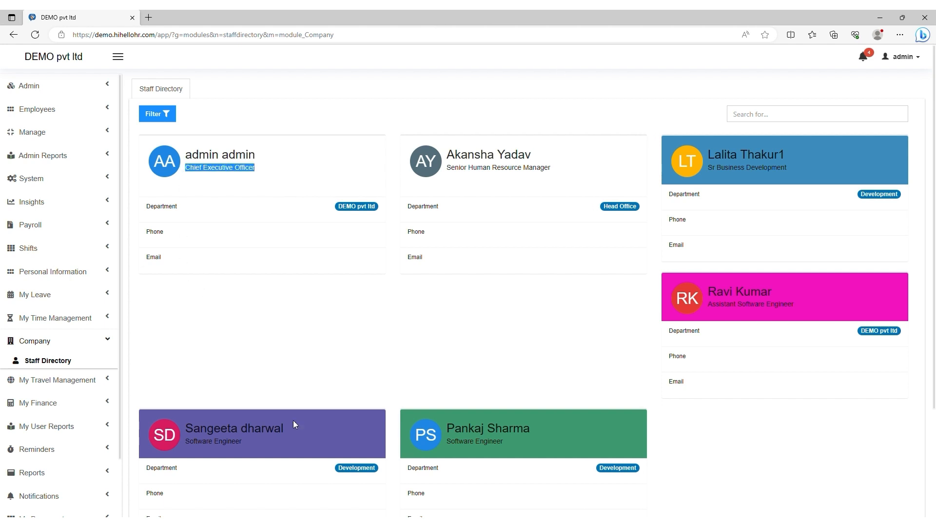
scroll(443, 351, down, 3)
scroll(188, 356, up, 3)
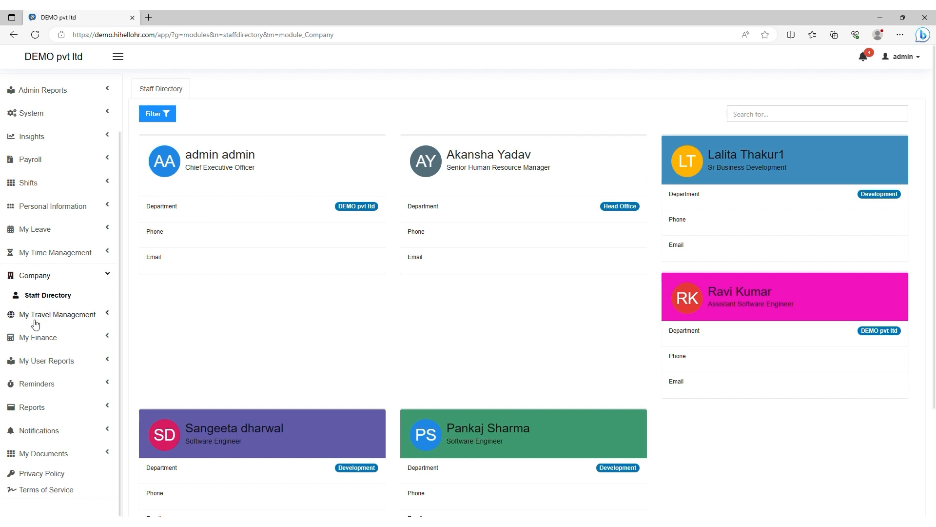
Step: Open My Travel, refresh the travel request list and start a new request
click(59, 317)
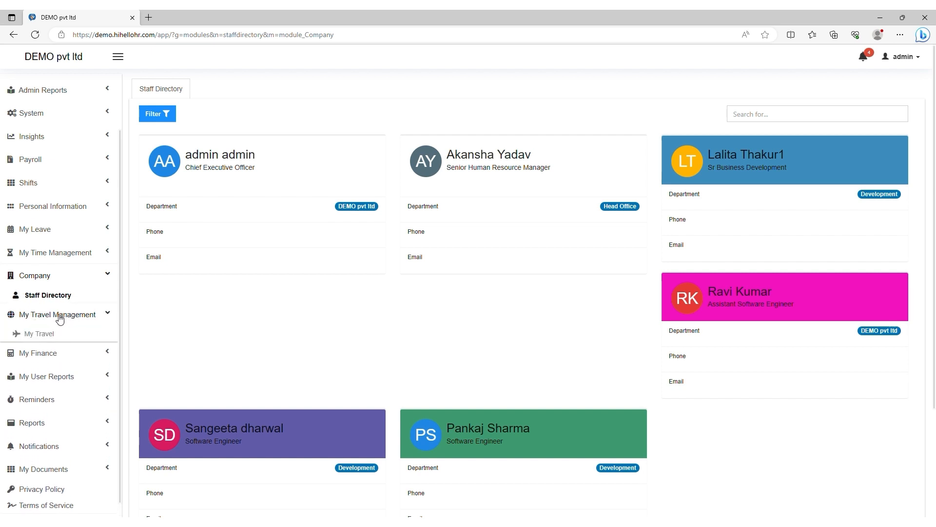
click(19, 334)
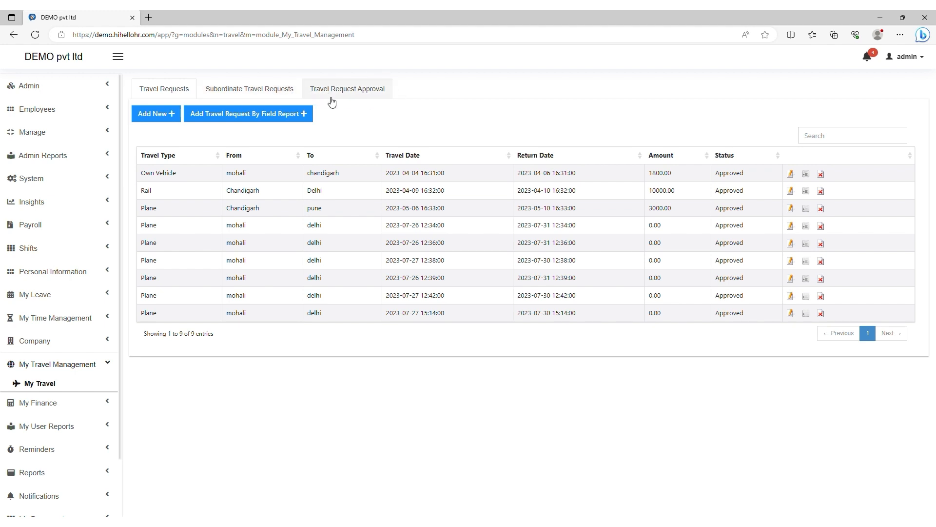
click(150, 94)
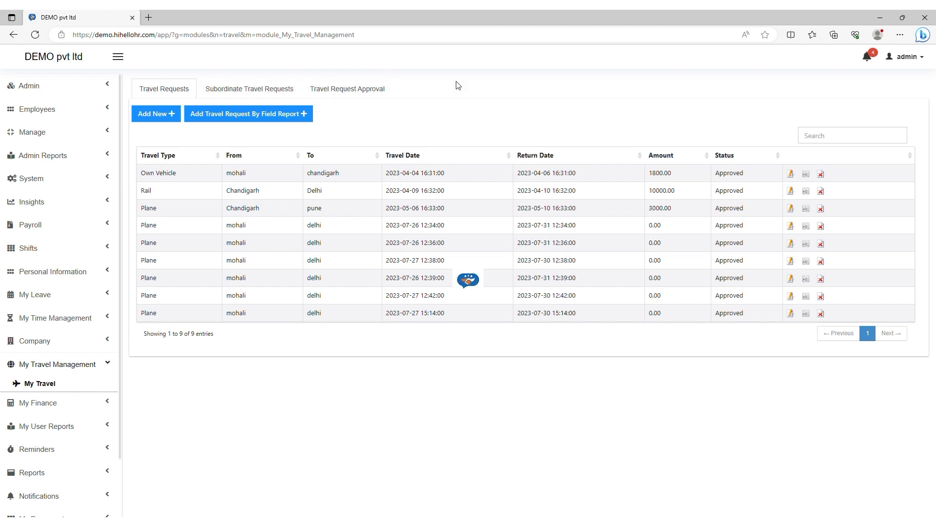
click(150, 118)
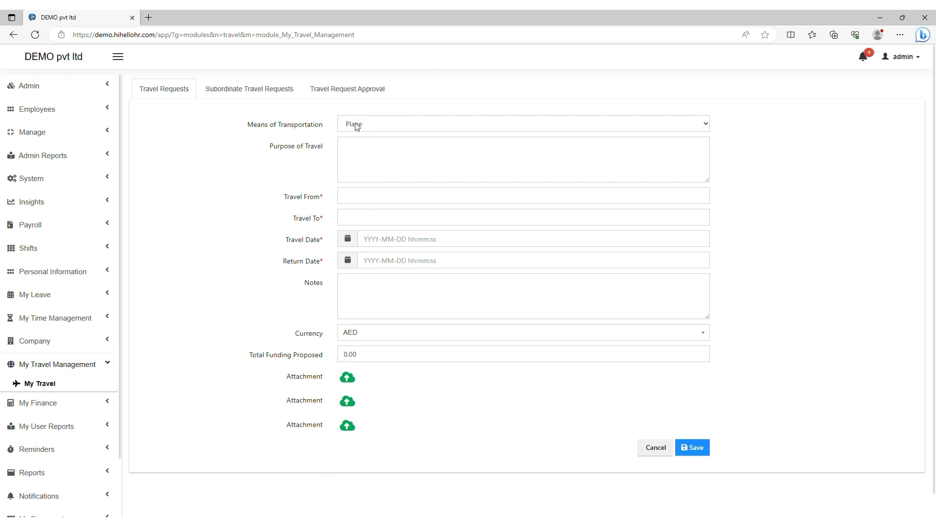
Step: Fill in Own Vehicle transport, purpose 'meeting', travelling from Mohali to chandigarh
click(286, 126)
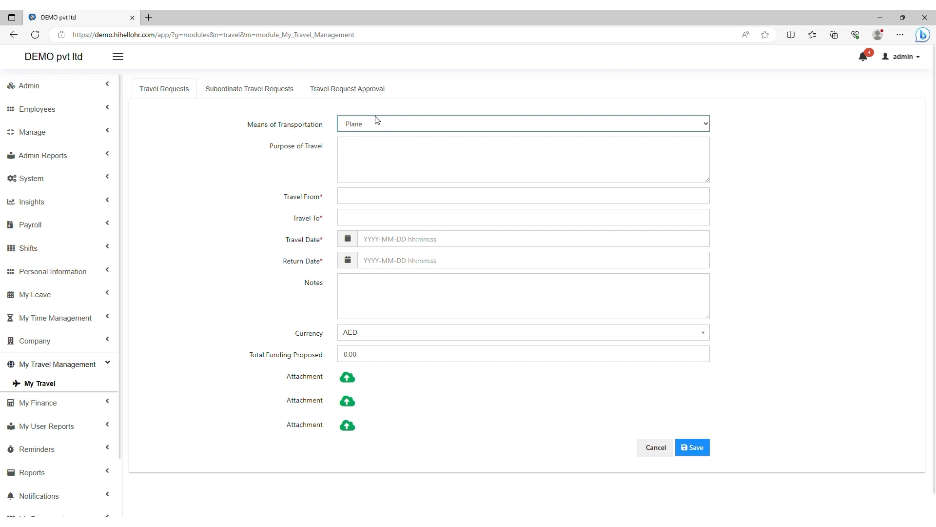
click(362, 170)
click(361, 163)
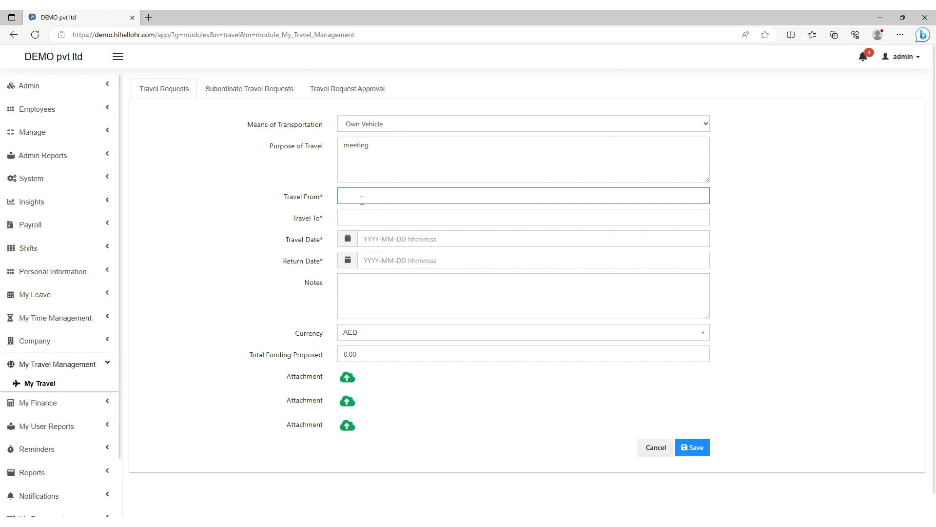
click(358, 234)
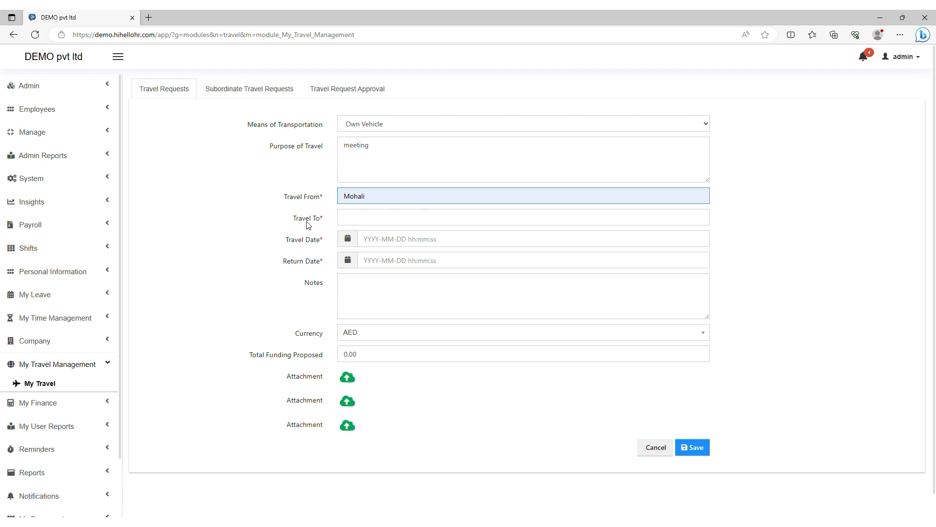
click(347, 220)
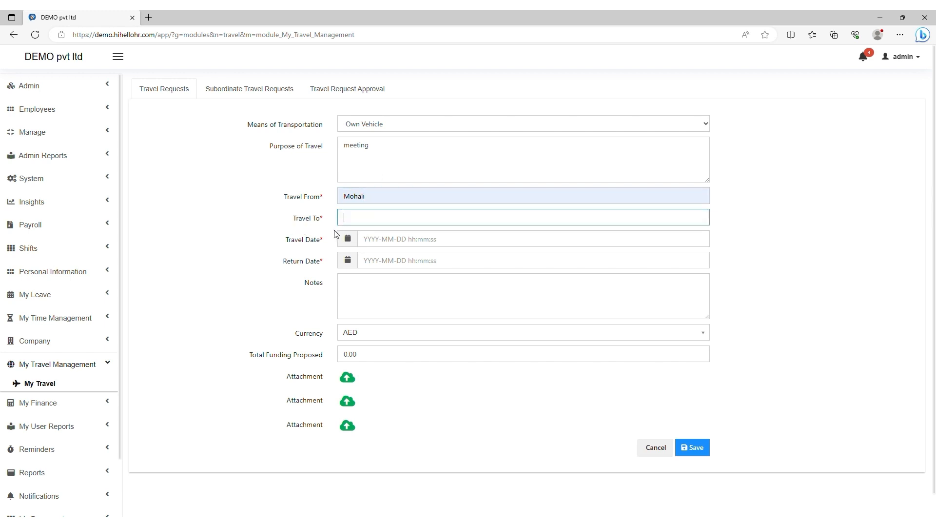
click(343, 251)
click(302, 241)
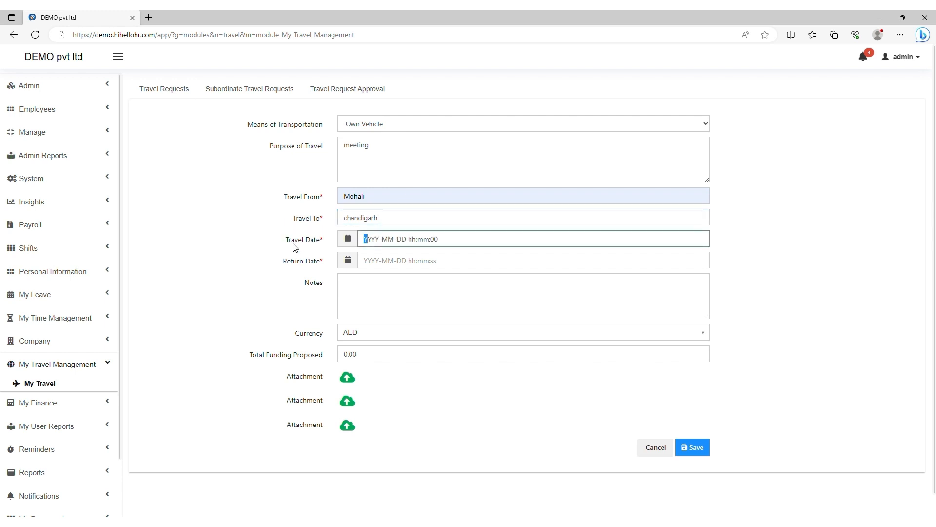
Step: Set travel date 2023-08-17 and return date 2023-08-18, with the hour changed to 10
click(347, 238)
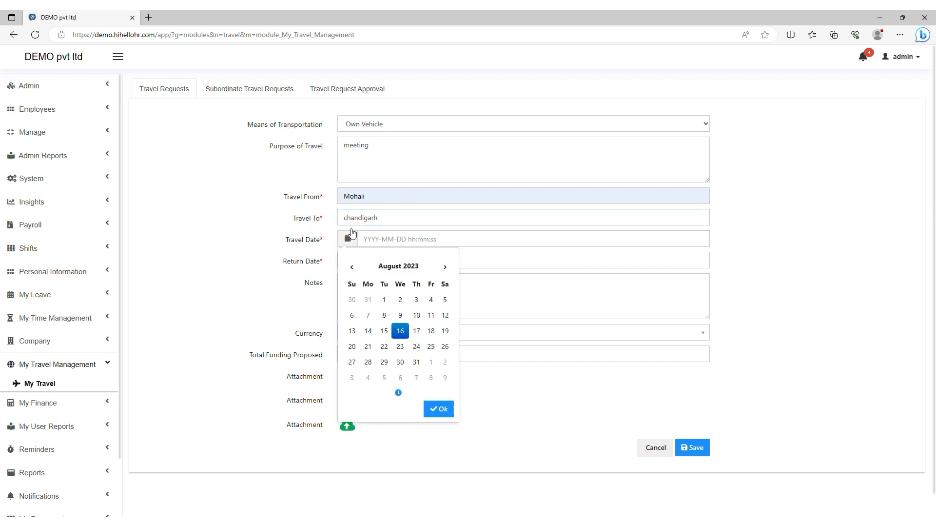
click(417, 331)
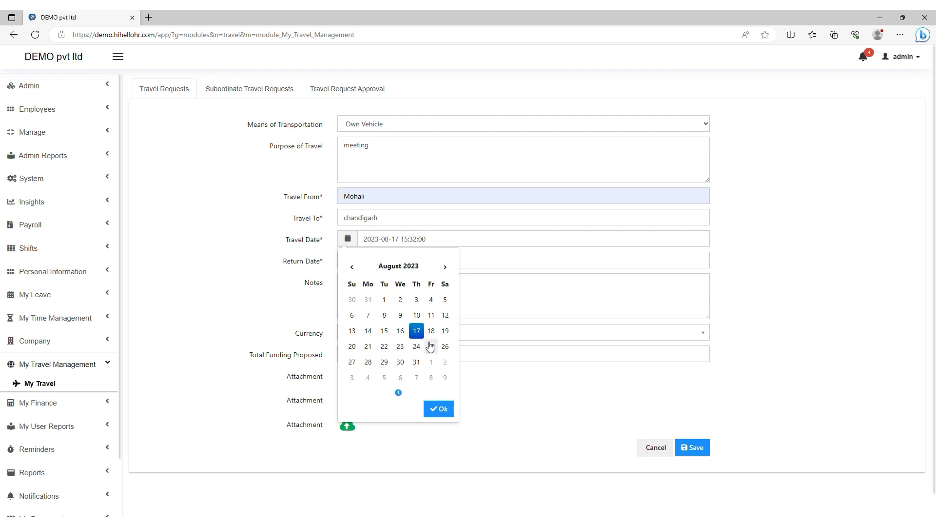
click(411, 241)
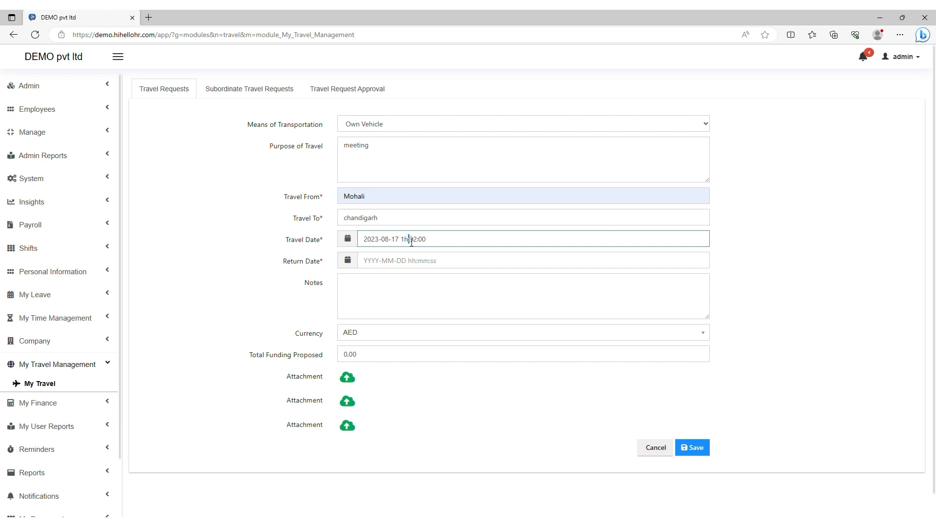
click(314, 267)
click(347, 263)
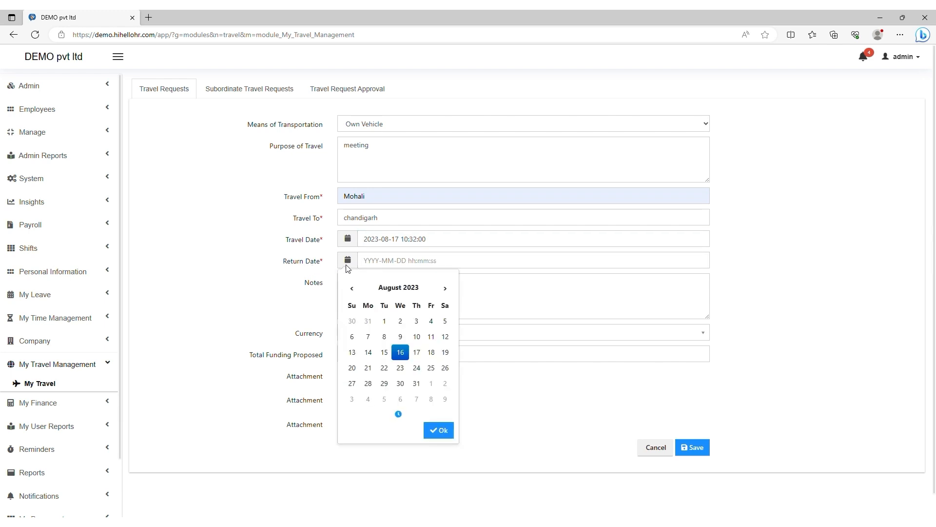
click(431, 353)
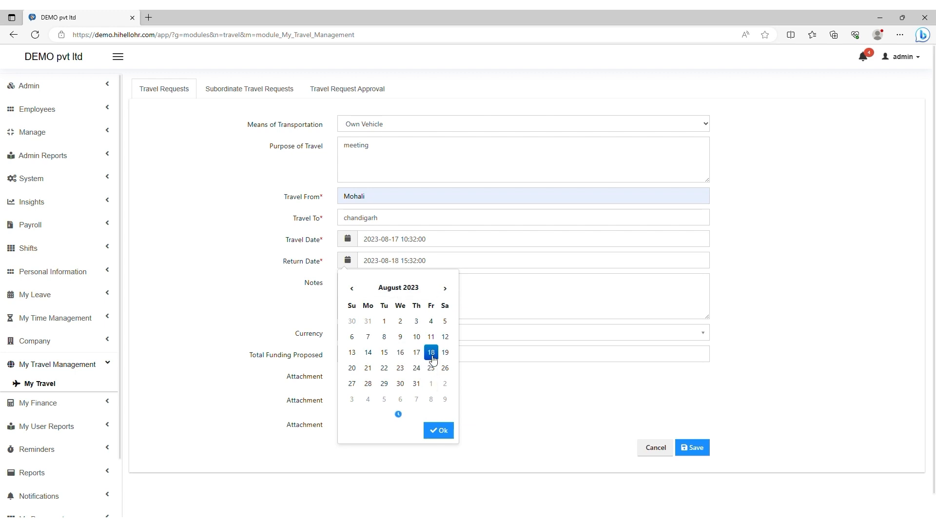
click(411, 262)
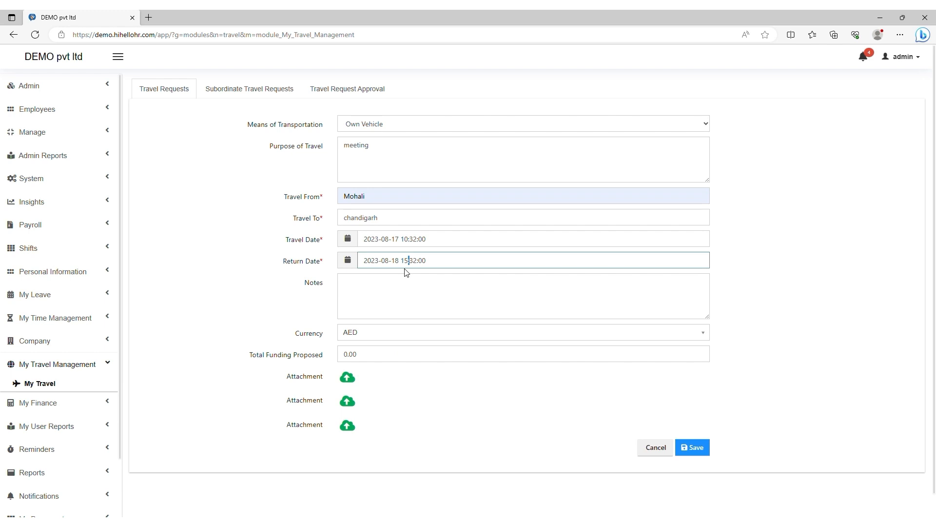
key(BackSpace)
key(BackSpace)
text(10)
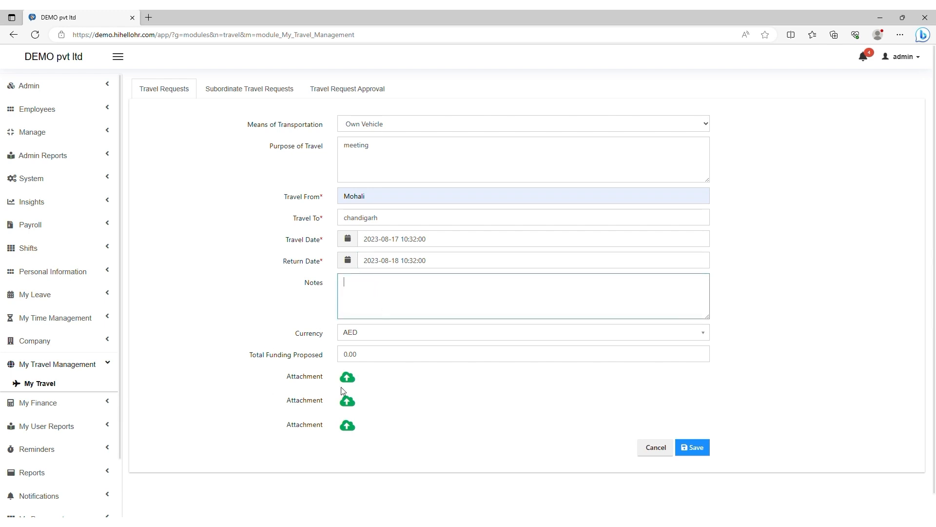
Step: Choose INR currency, enter 80 as proposed funding, and save the travel request
click(357, 337)
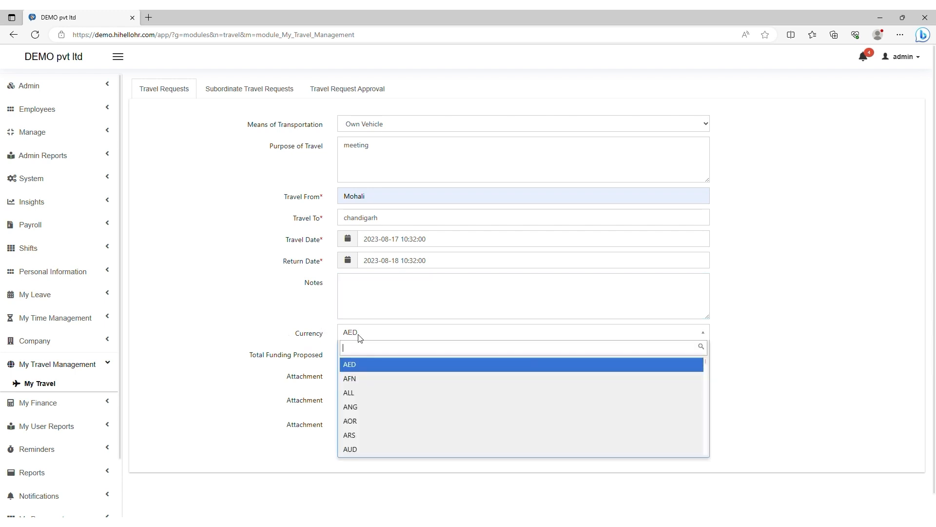
text(inr)
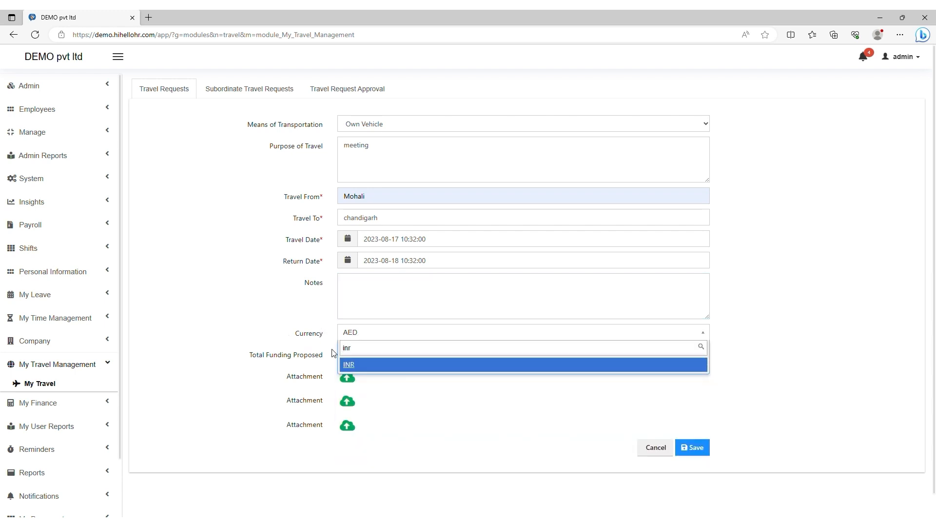
click(354, 369)
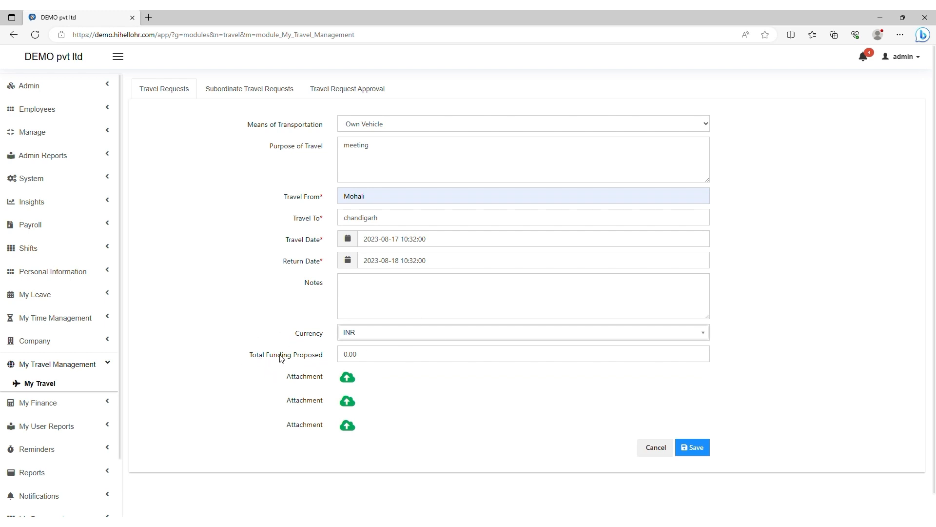
click(345, 358)
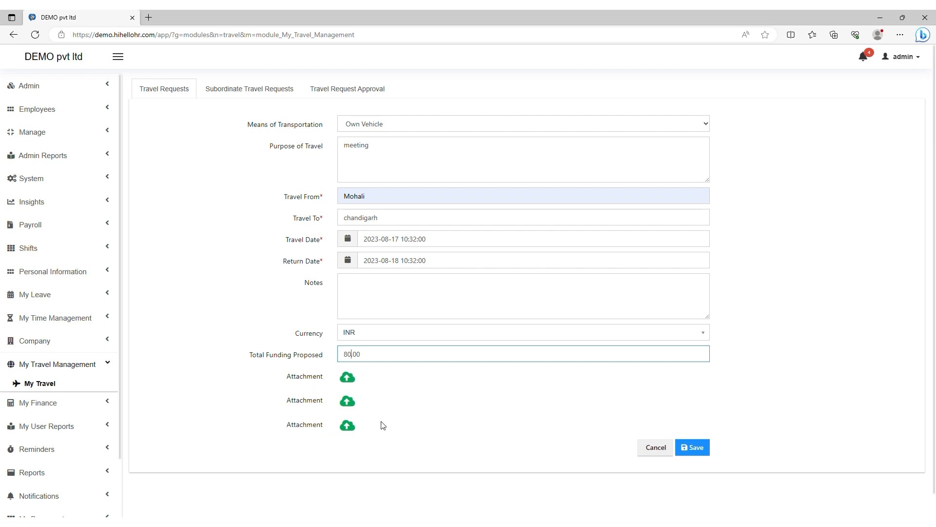
click(688, 447)
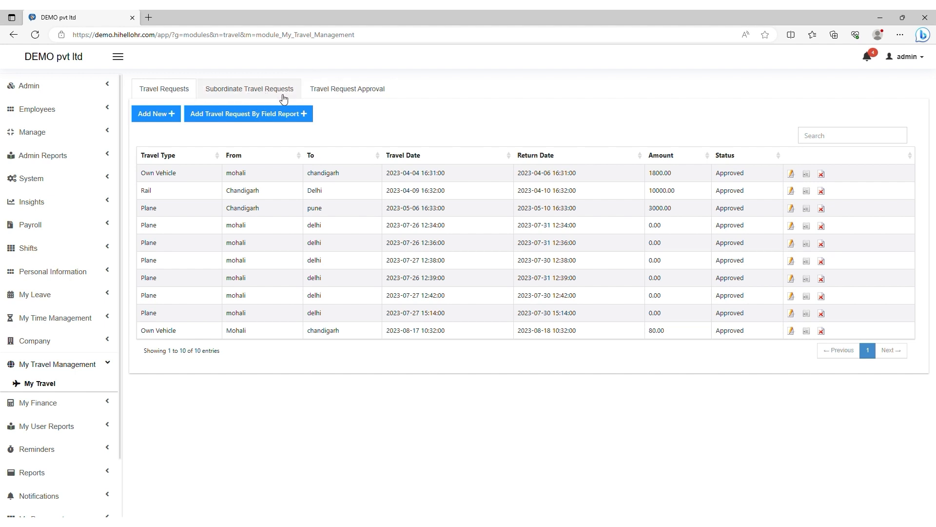
Step: View Subordinate Travel Requests, then the empty Travel Request Approval list
click(241, 95)
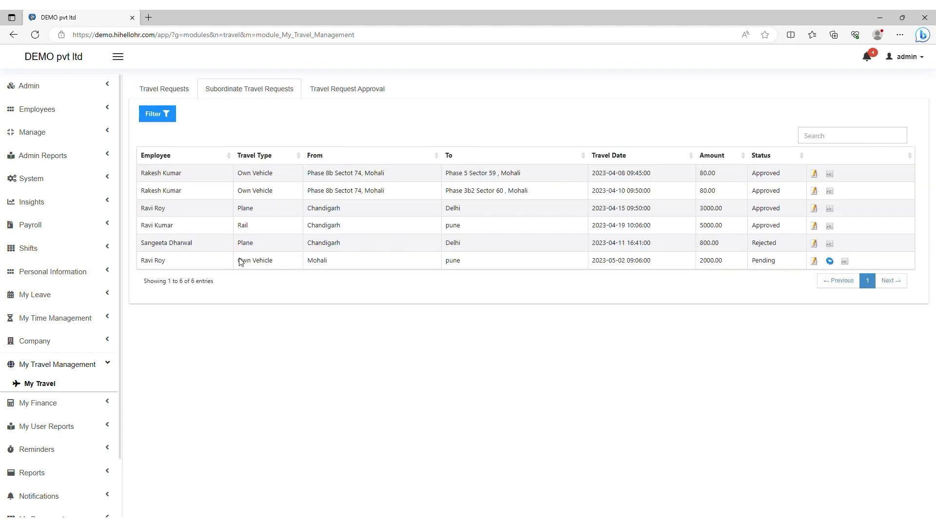
click(345, 94)
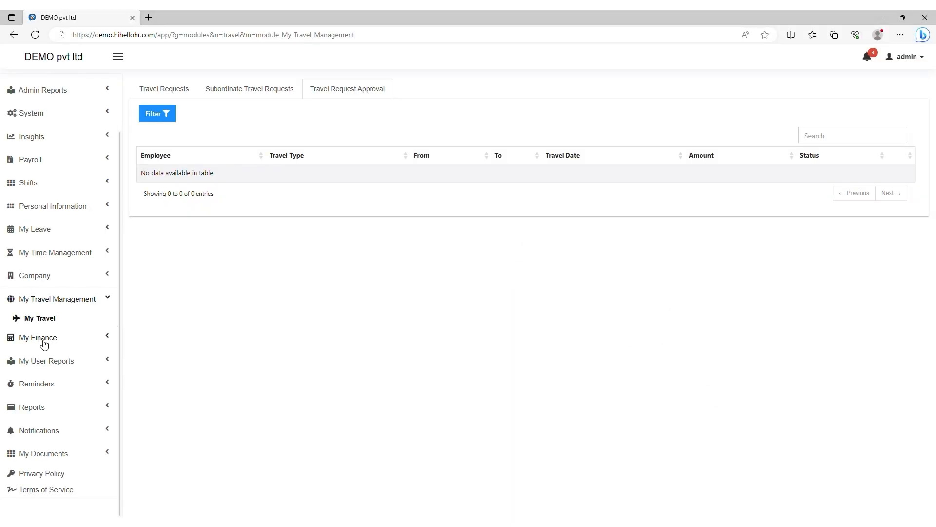
Step: Expand My Finance in the sidebar to reveal My Salary and My Loans
click(44, 342)
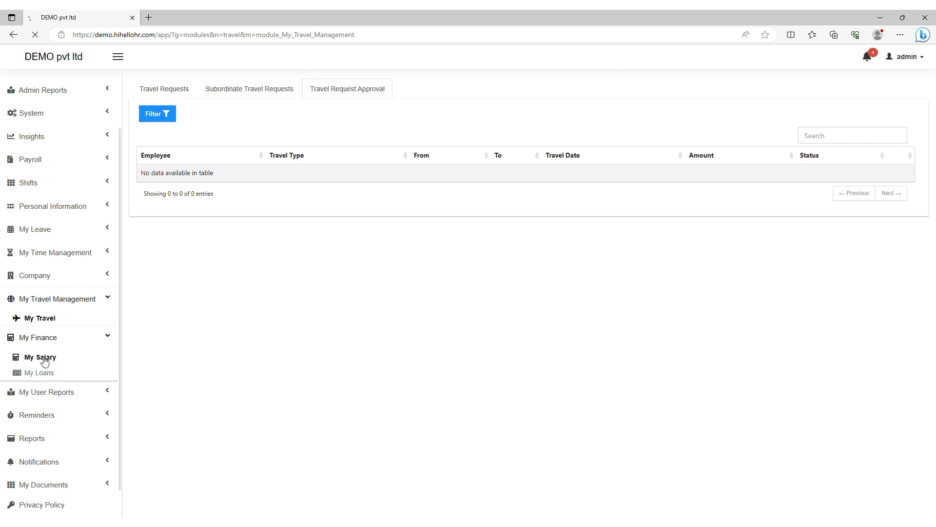
Step: Open My Salary, then My Loans showing the approved 12000.00 Indian Rupee education loan
click(44, 358)
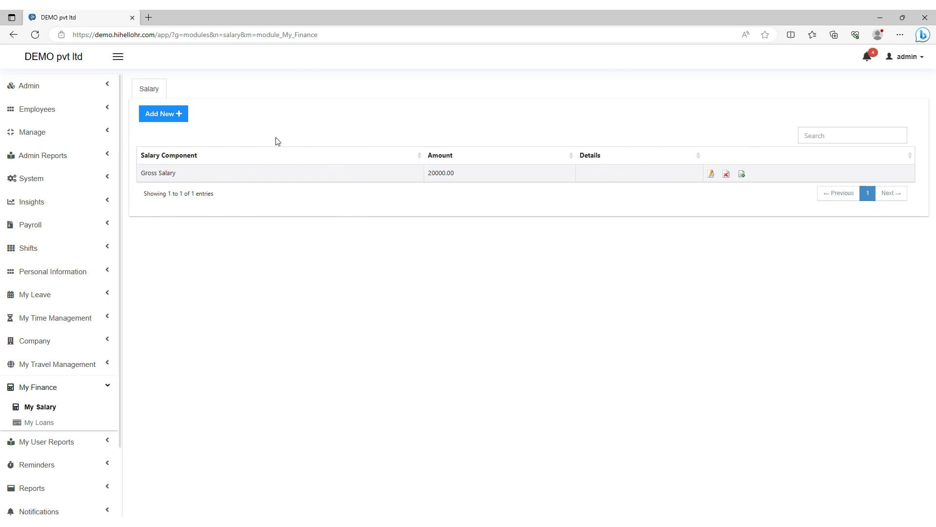
scroll(51, 361, down, 3)
click(41, 341)
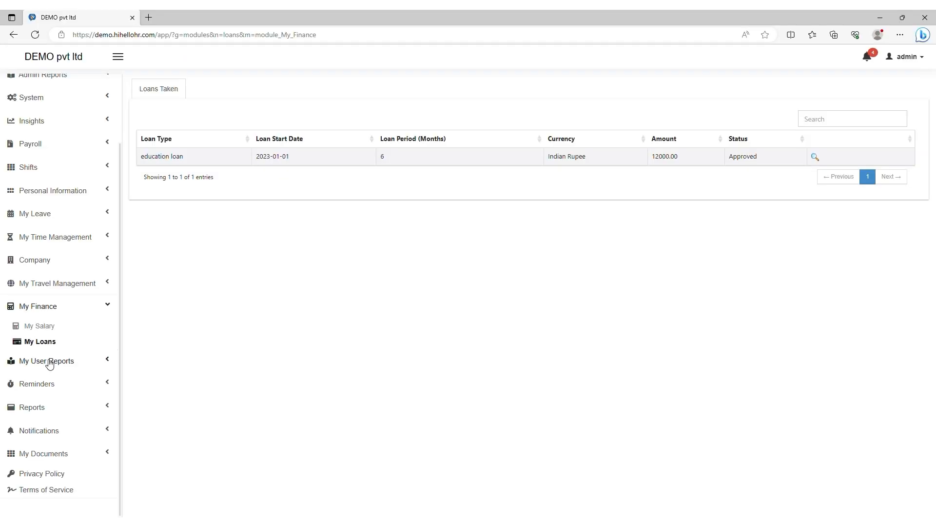
Step: From My Reports, download the March 2023 payslip and return to the reports list
click(49, 363)
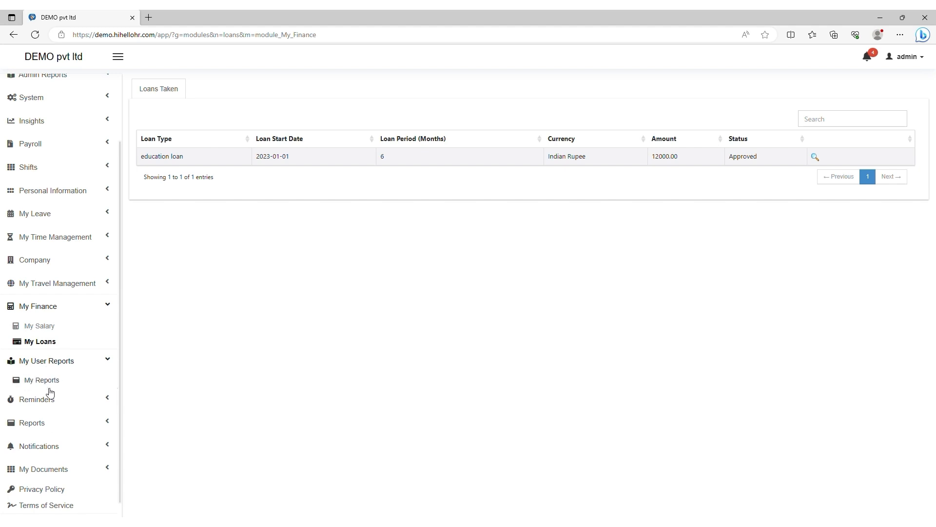
click(49, 382)
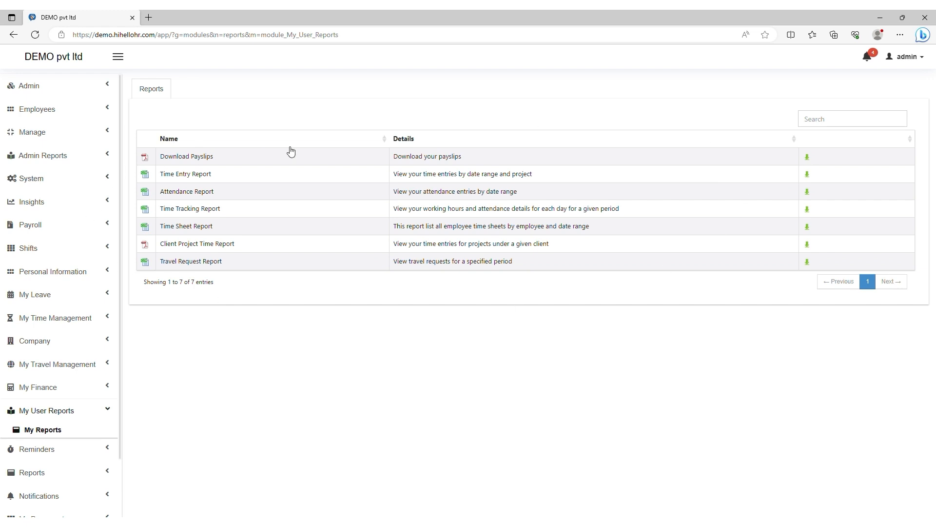
click(808, 158)
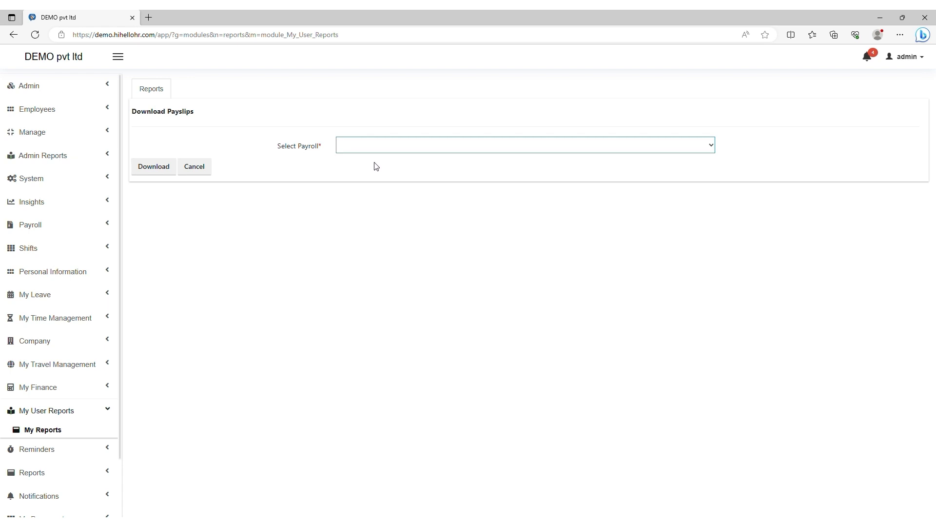
click(151, 170)
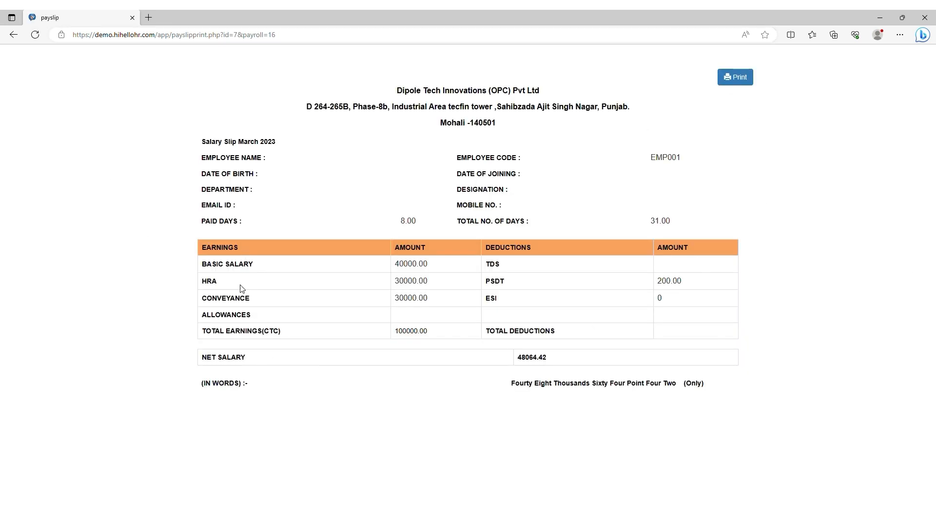
click(13, 34)
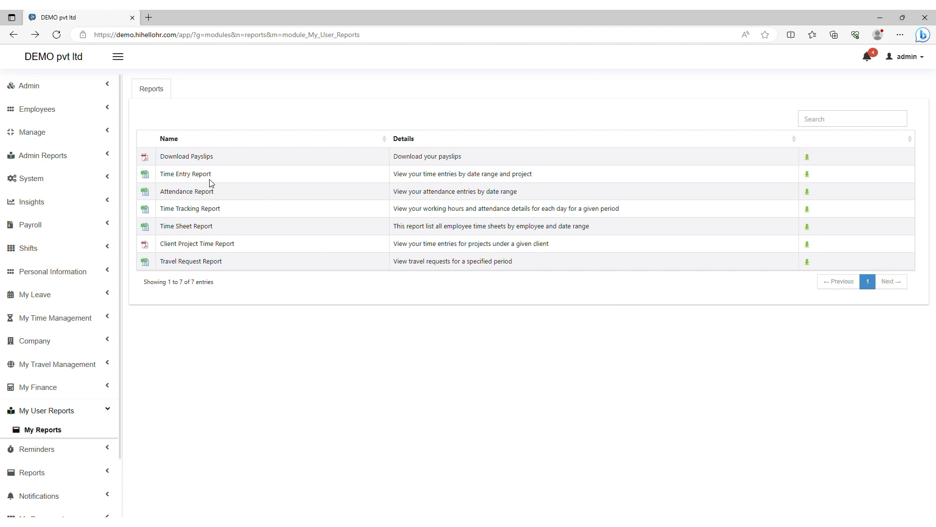
Step: Download the Attendance Report for 2023-06-01 to 2023-06-30
click(807, 192)
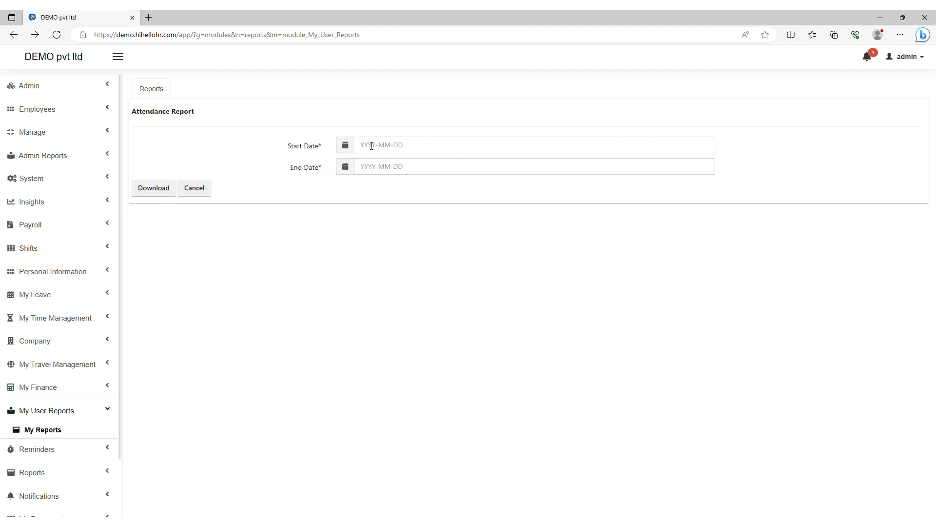
click(349, 147)
click(380, 229)
click(403, 152)
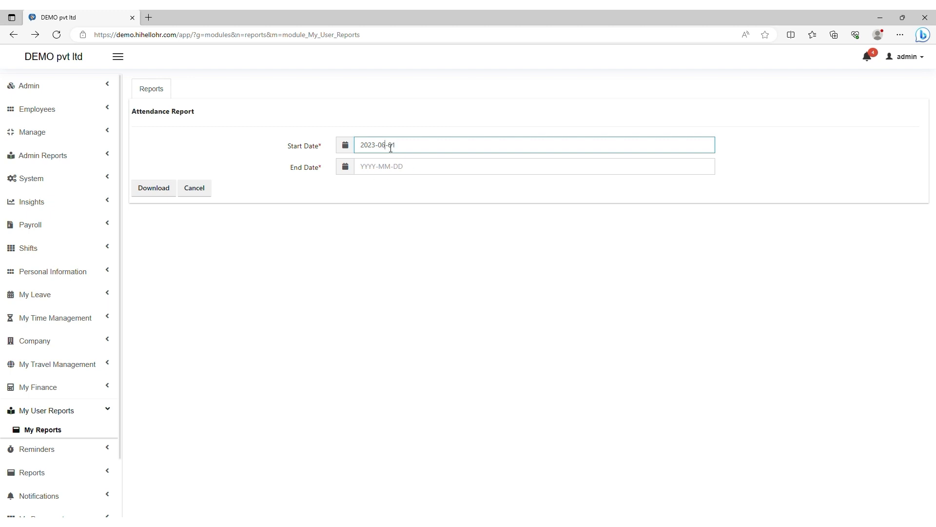
click(344, 170)
click(381, 245)
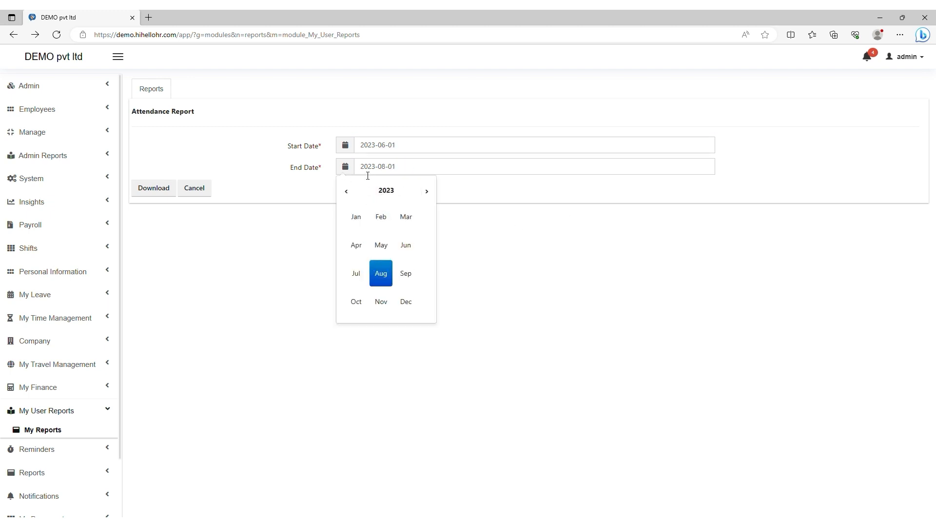
click(390, 169)
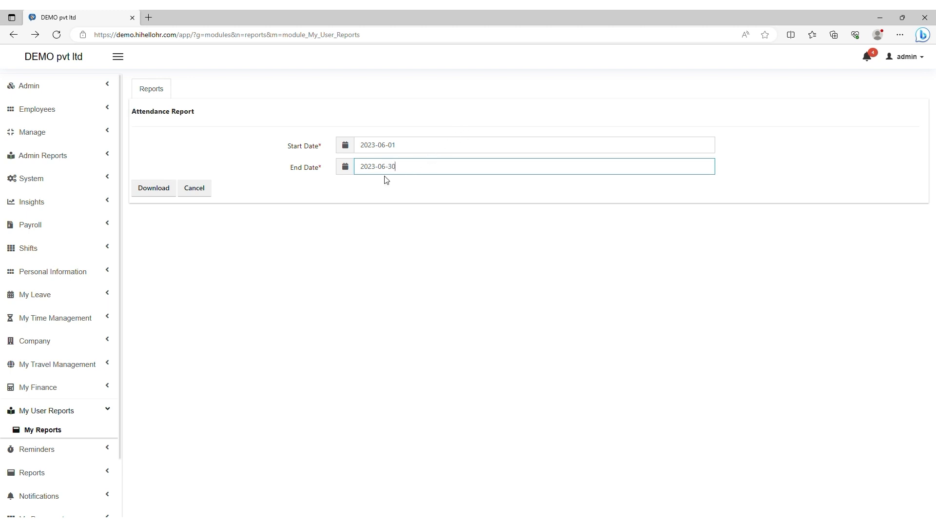
click(144, 193)
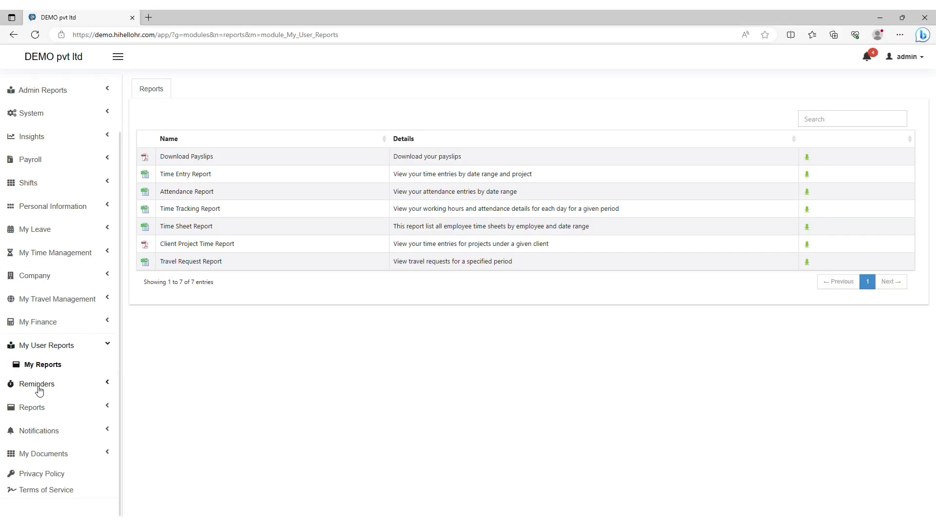
Step: Open the Reminders page and start a new reminder titled 'meeting'
click(37, 384)
click(34, 405)
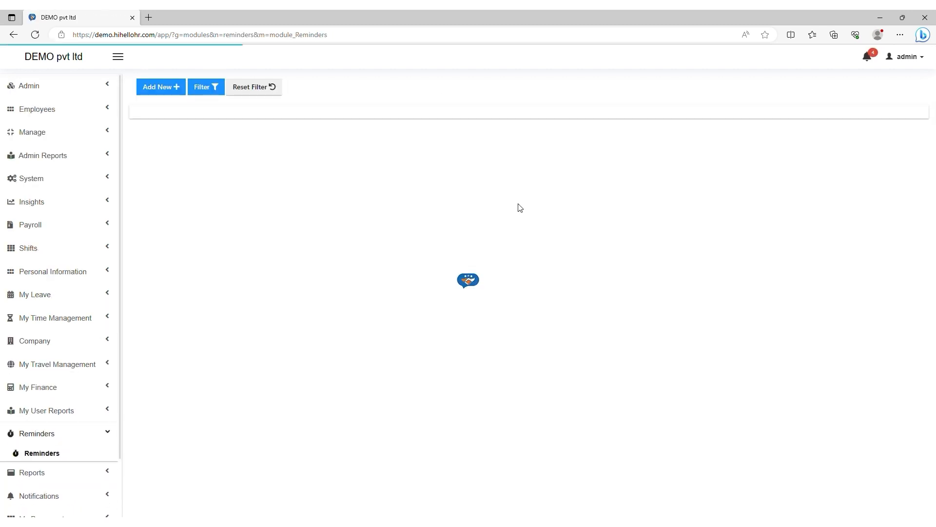
scroll(488, 254, down, 6)
scroll(354, 254, up, 6)
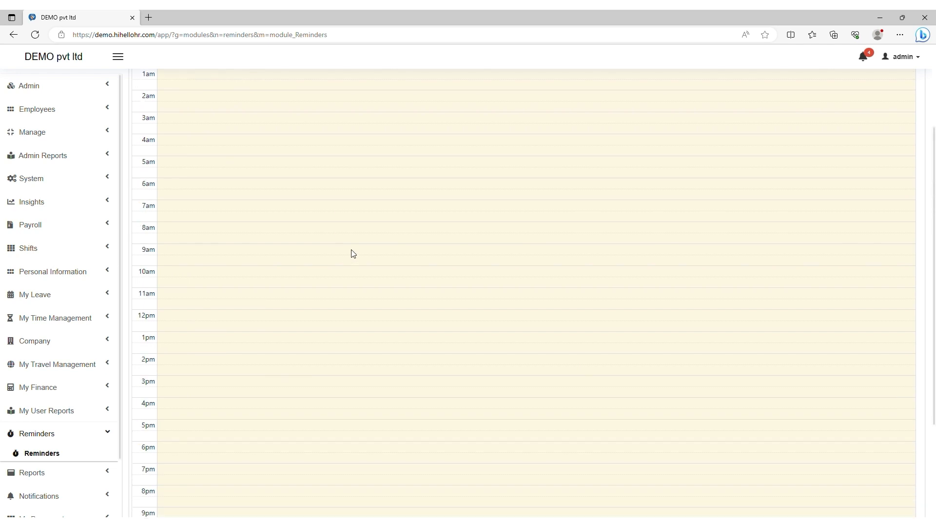
click(160, 91)
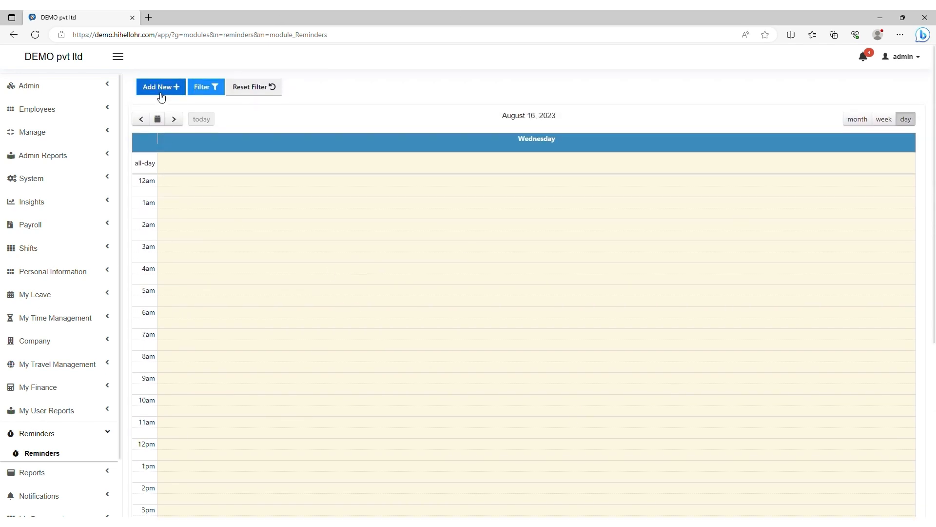
click(356, 135)
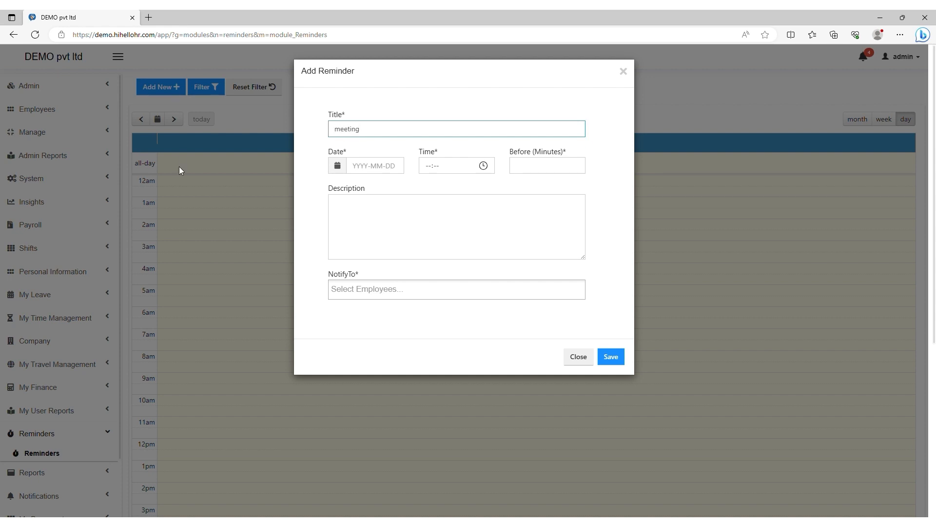
Step: Set the reminder for 16 August 2023 at 16:33 with description 'meeting with abs'
click(343, 171)
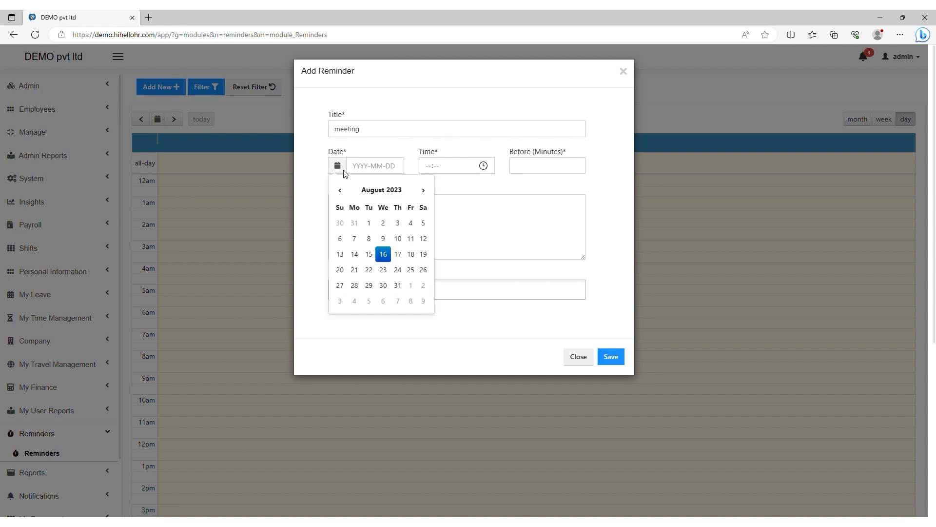
click(387, 258)
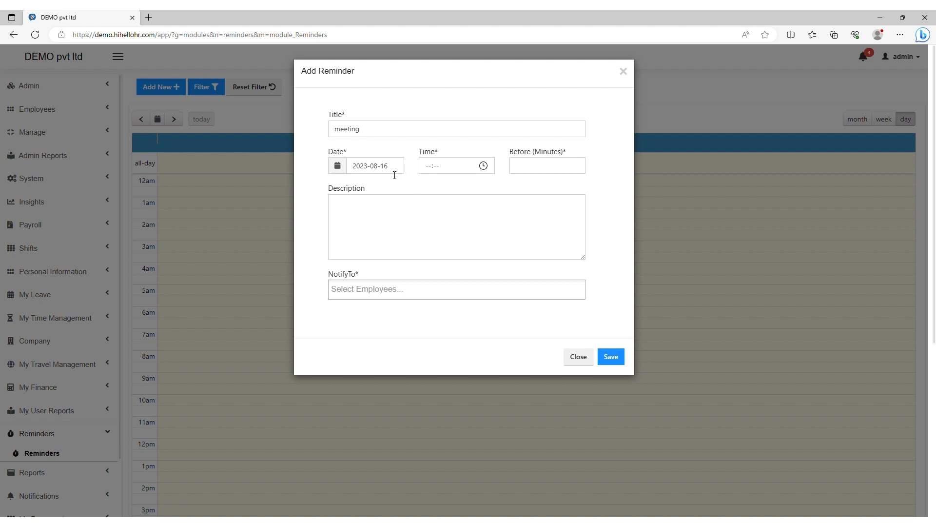
click(486, 167)
click(436, 251)
click(366, 236)
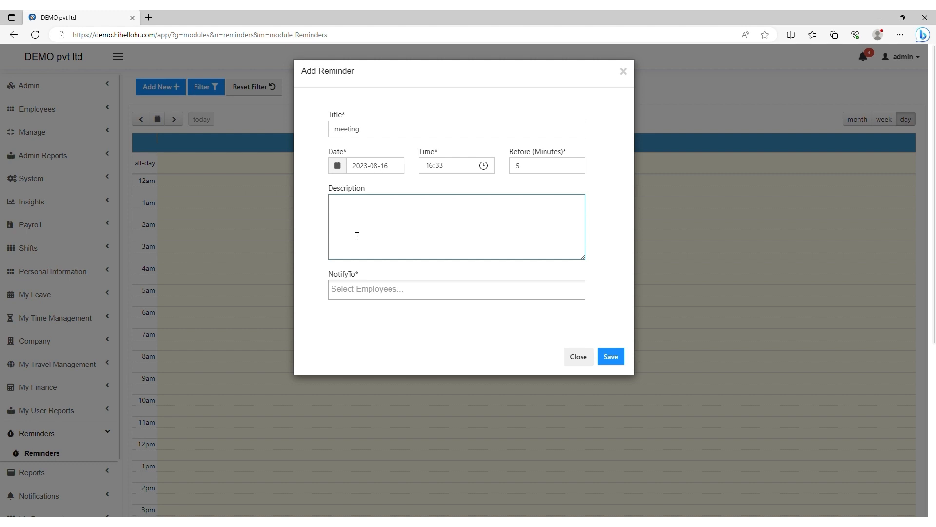
text(meeting with abs)
Step: Choose one employee to notify and save the reminder
click(363, 289)
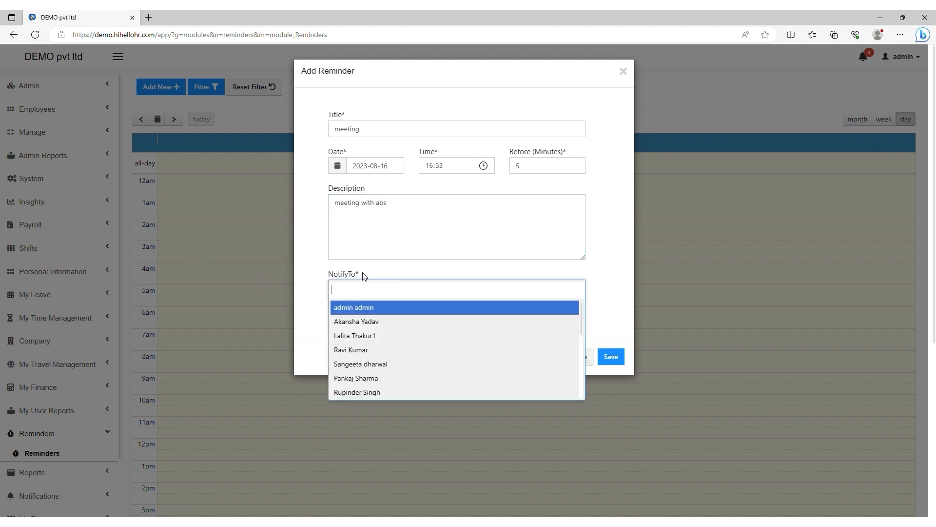
scroll(404, 319, down, 1)
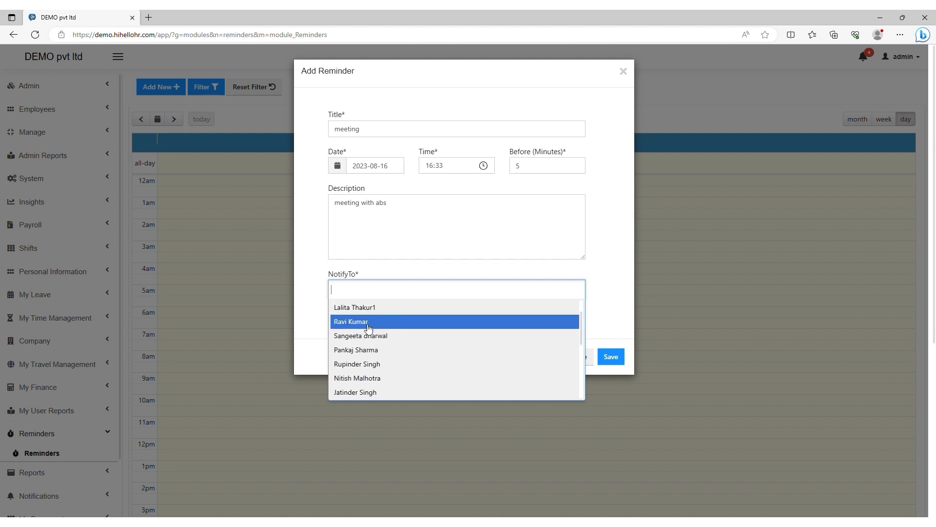
scroll(378, 328, down, 1)
scroll(376, 359, up, 2)
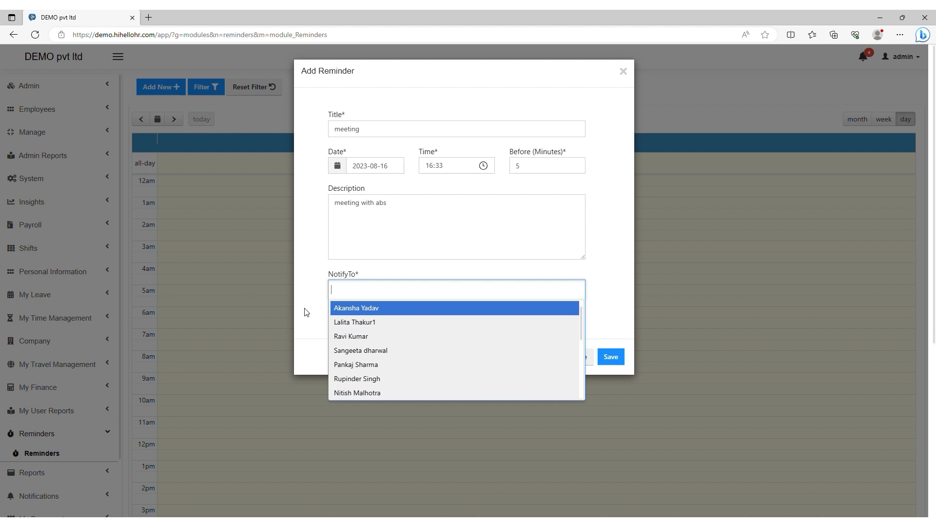
click(348, 326)
click(615, 357)
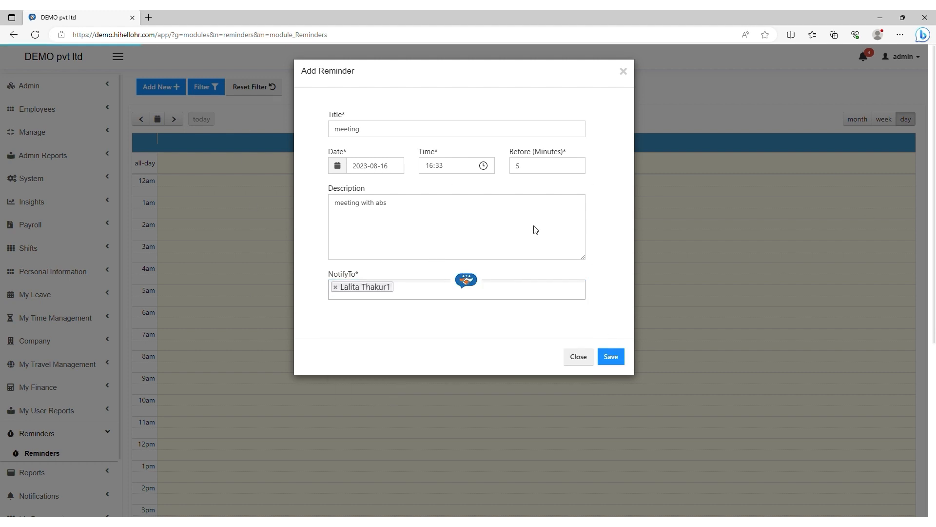
Step: Check the 04:33 pm meeting event on the day calendar, then expand the Reports section
scroll(536, 230, down, 6)
scroll(536, 230, up, 6)
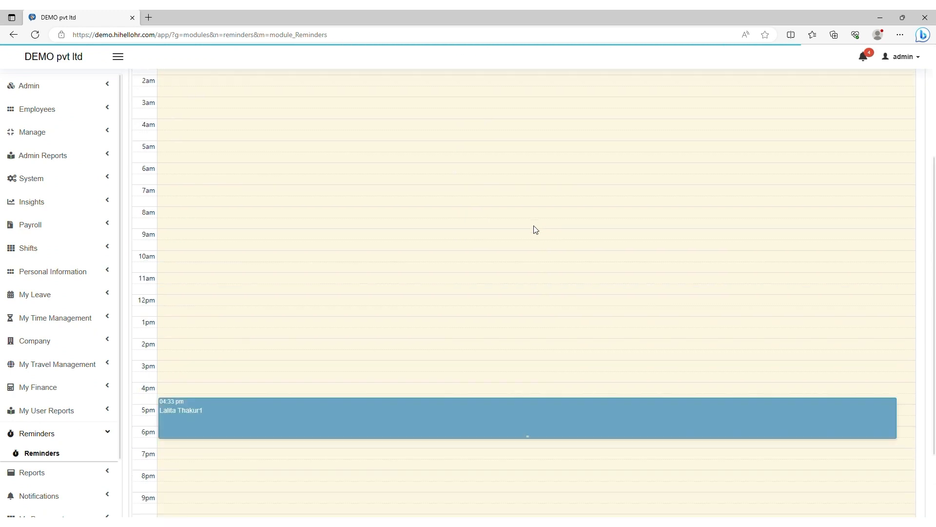
scroll(536, 230, down, 6)
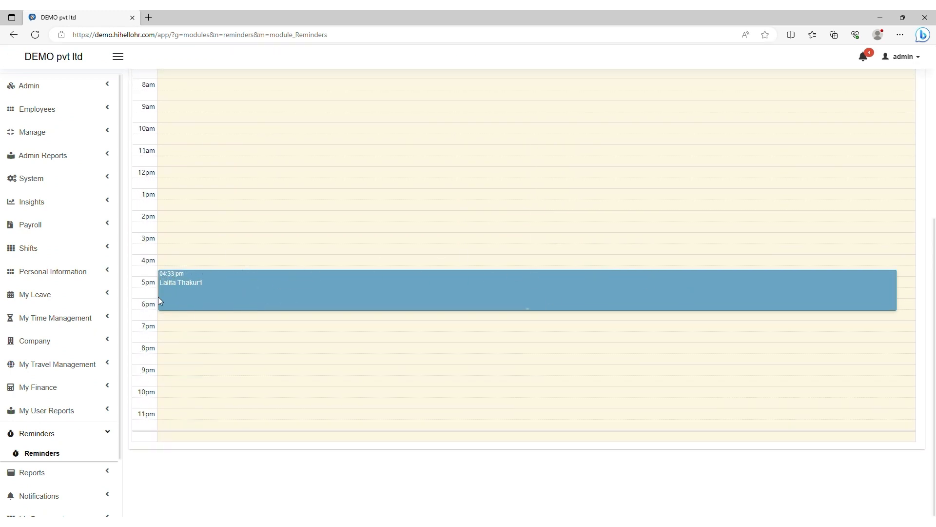
scroll(192, 299, up, 2)
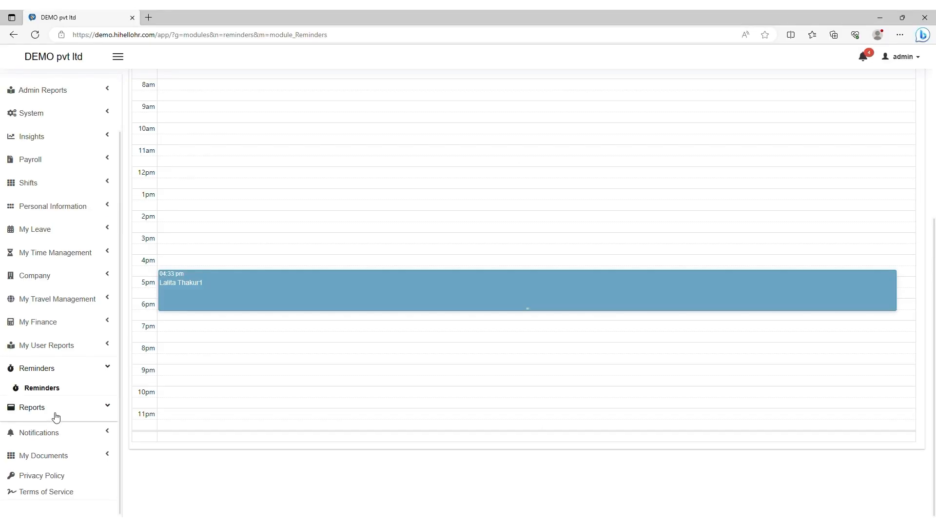
click(54, 414)
scroll(71, 421, down, 1)
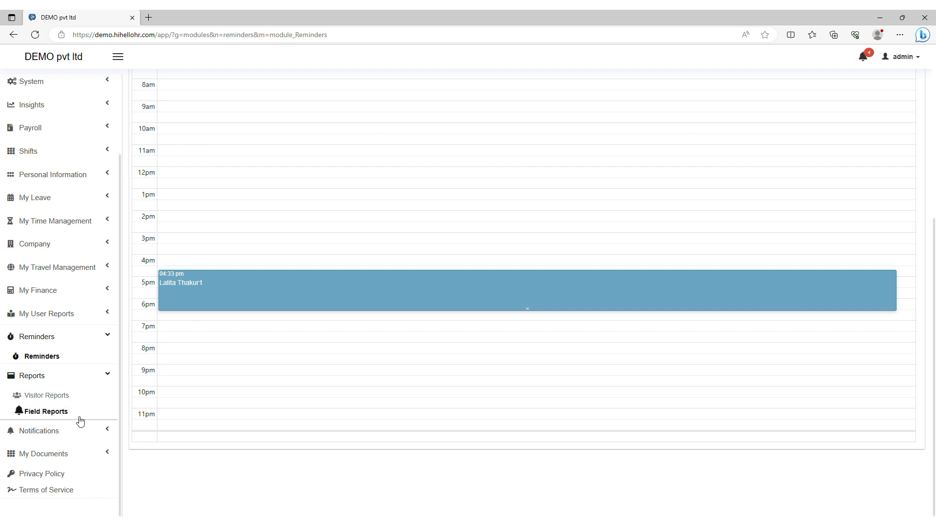
Step: Go through Visitor Reports to Field Reports and view the 6 june report's details
click(46, 398)
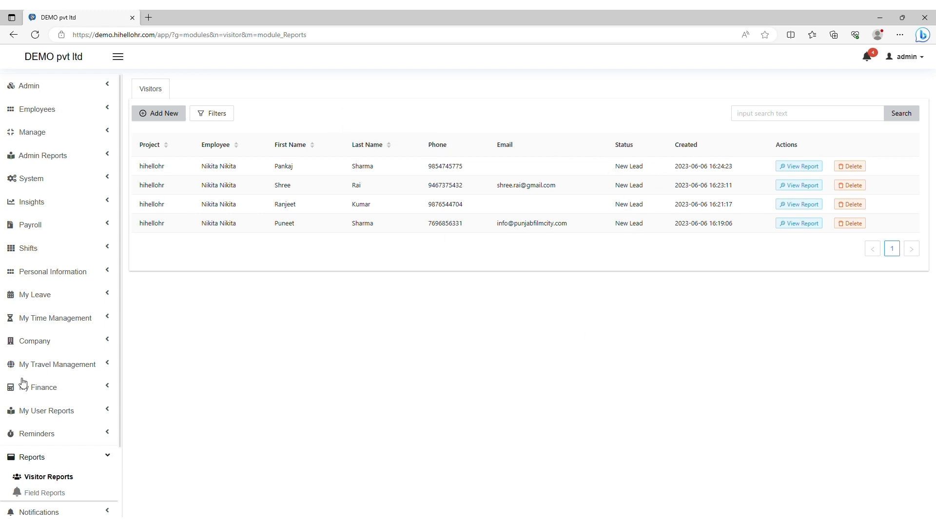
scroll(23, 382, down, 2)
click(54, 411)
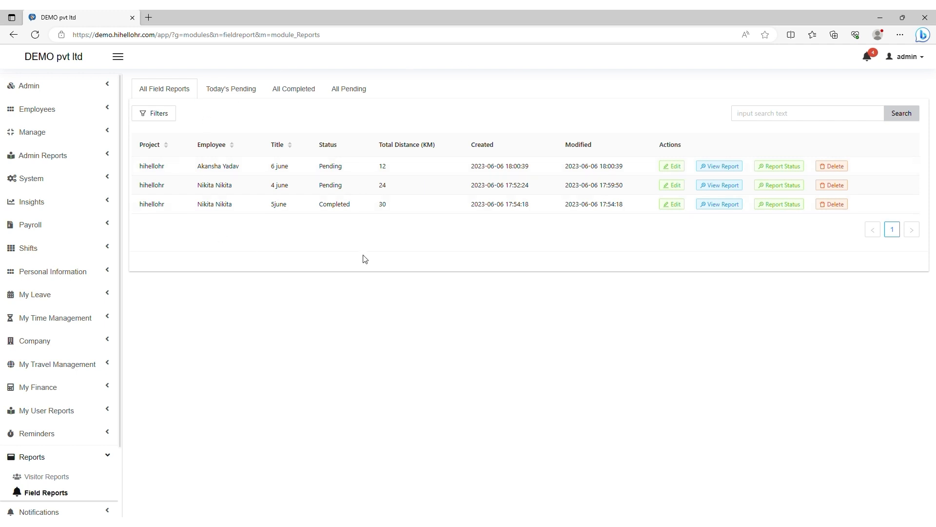
click(722, 168)
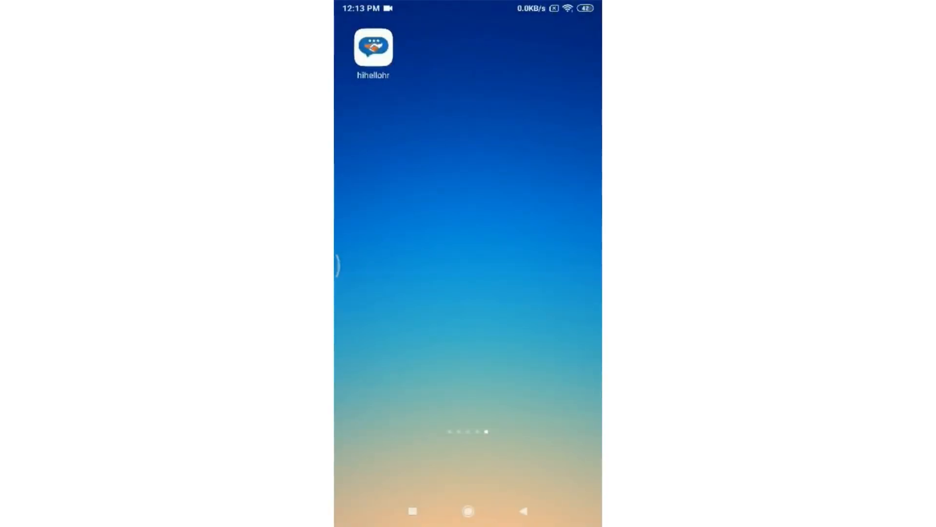
Step: Launch the HiHelloHR mobile app, submit the company ID and choose employee login
click(374, 47)
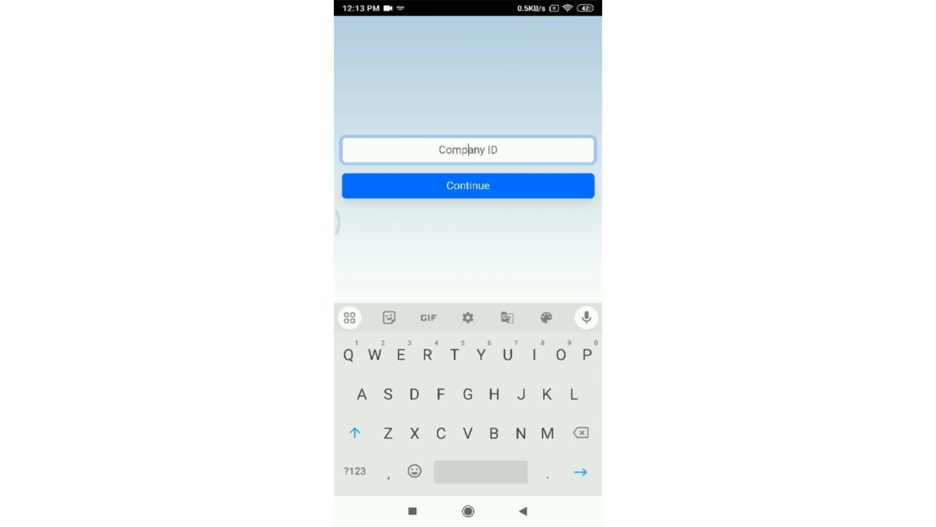
text(Dipoletechi)
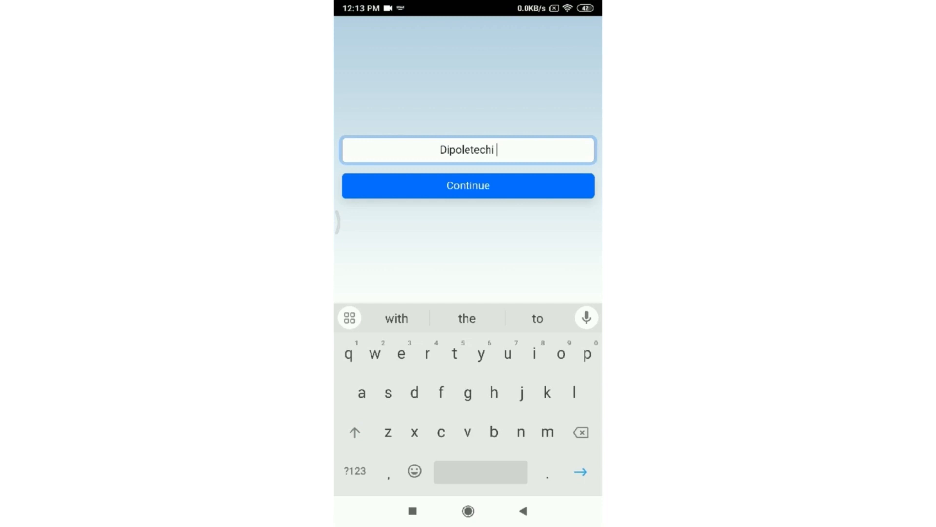
click(468, 186)
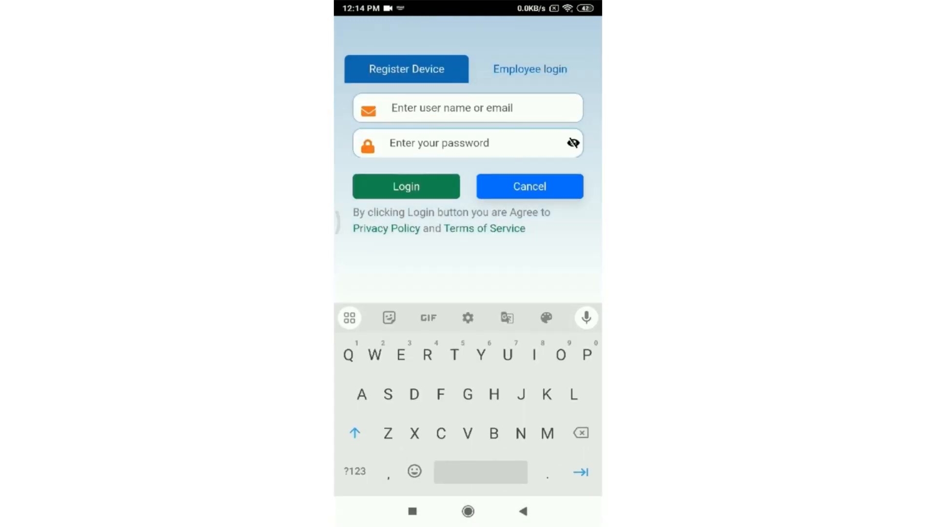
click(530, 69)
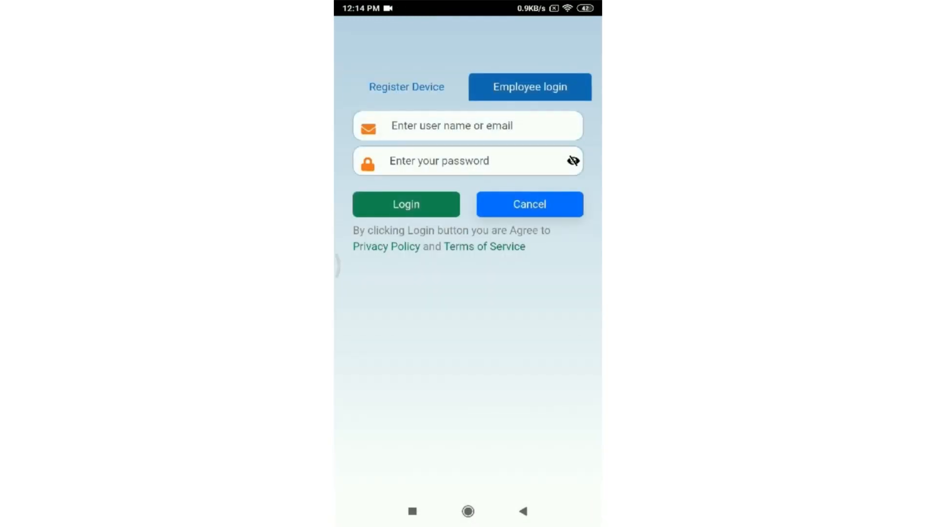
Step: Sign in with the employee username and password
click(468, 126)
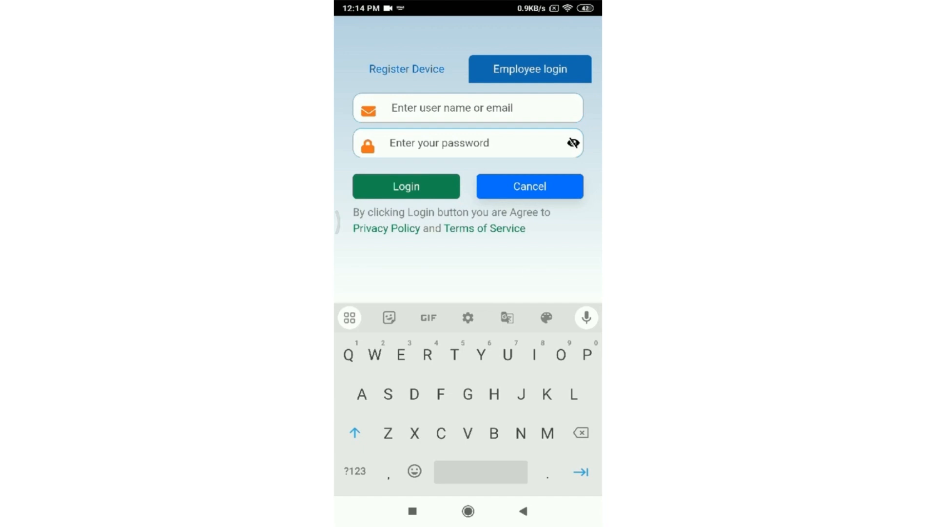
text(Dti)
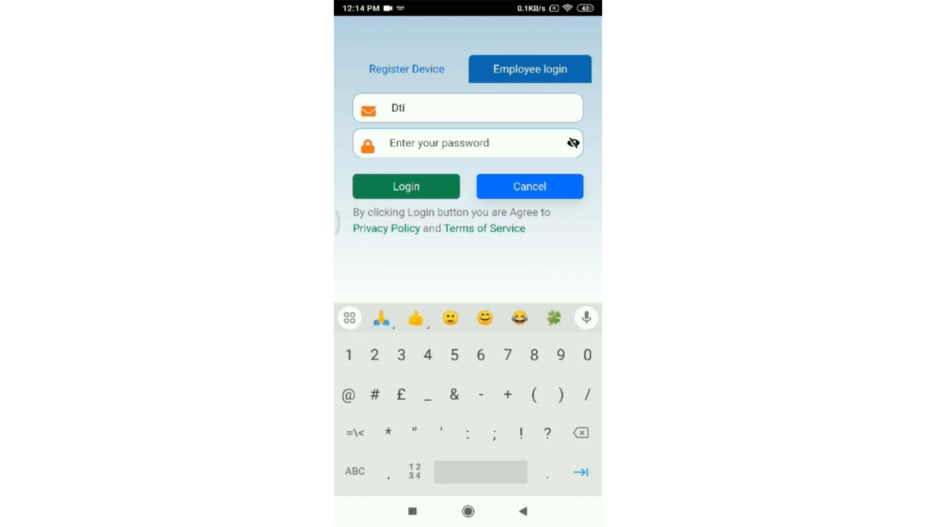
text(065)
key(Tab)
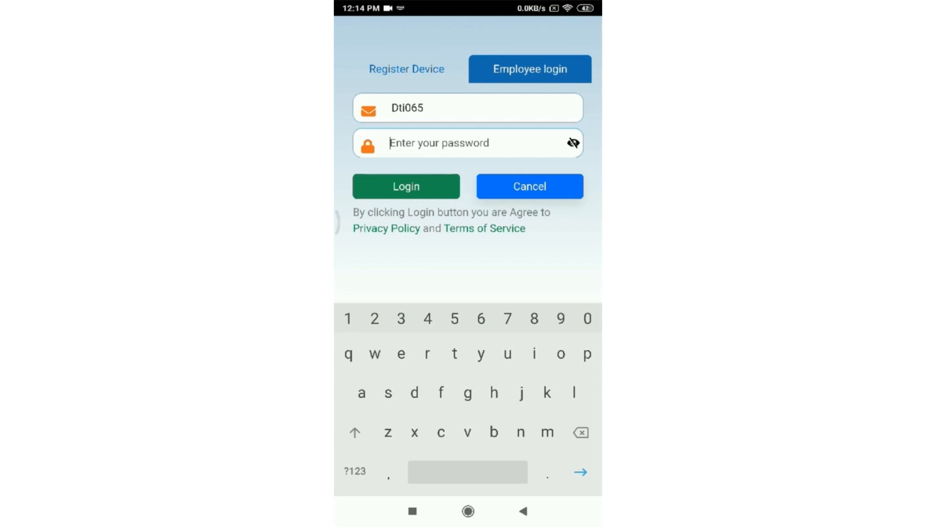
text(•••••a)
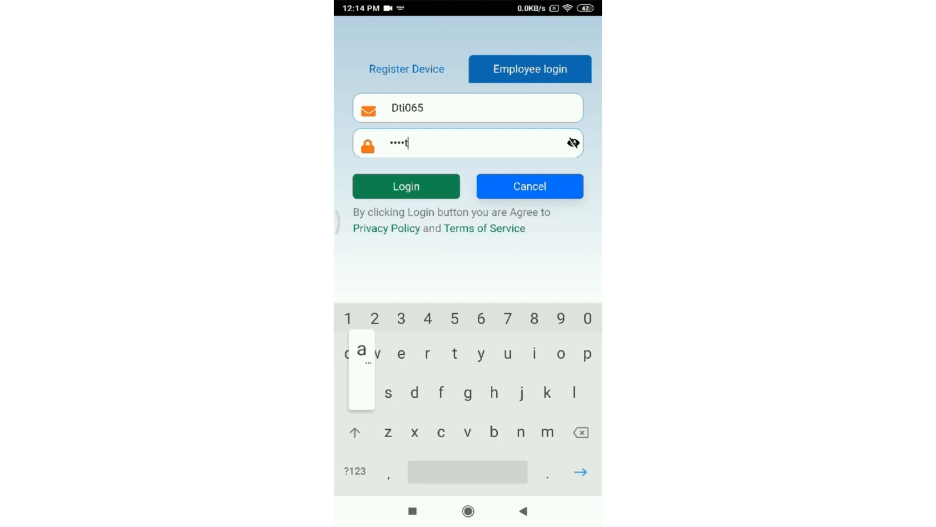
click(355, 471)
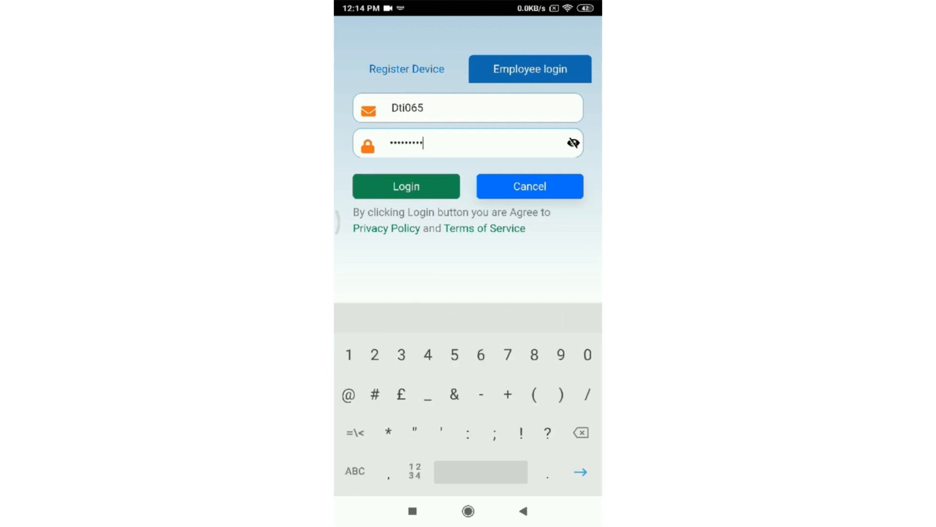
key(Return)
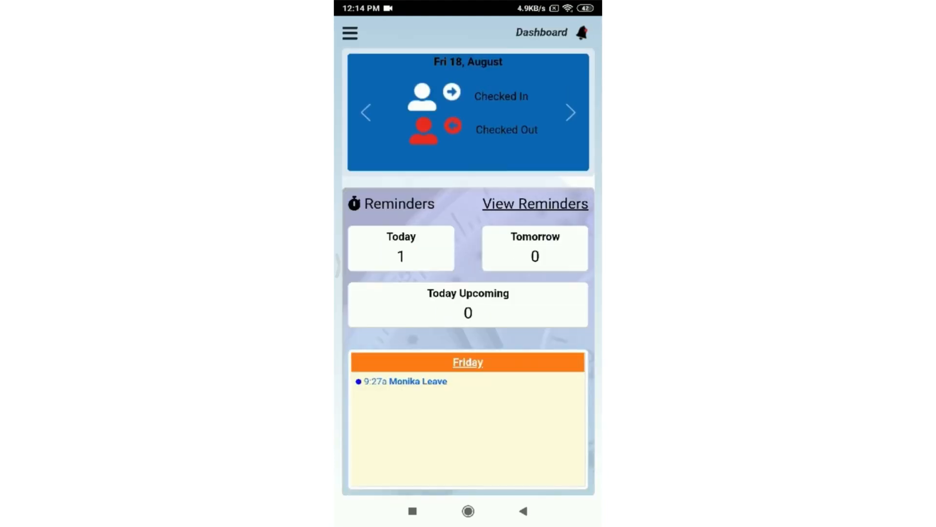
Step: Open Field Reports from the menu and start a new report for the hihellohr project
scroll(468, 271, down, 10)
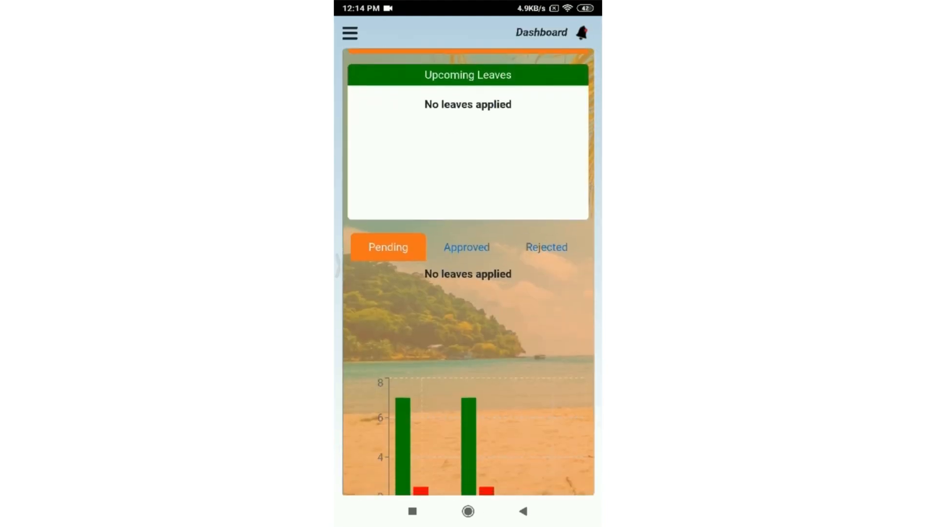
scroll(469, 271, up, 10)
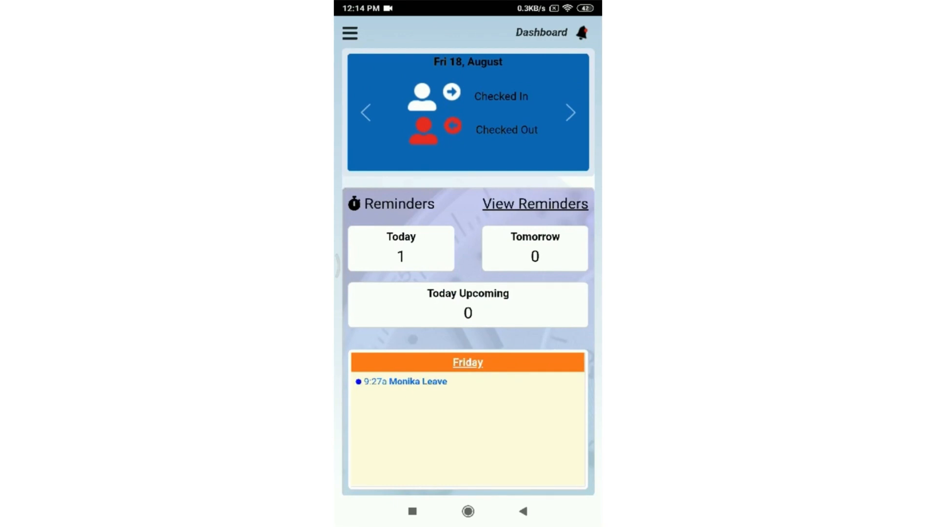
click(349, 33)
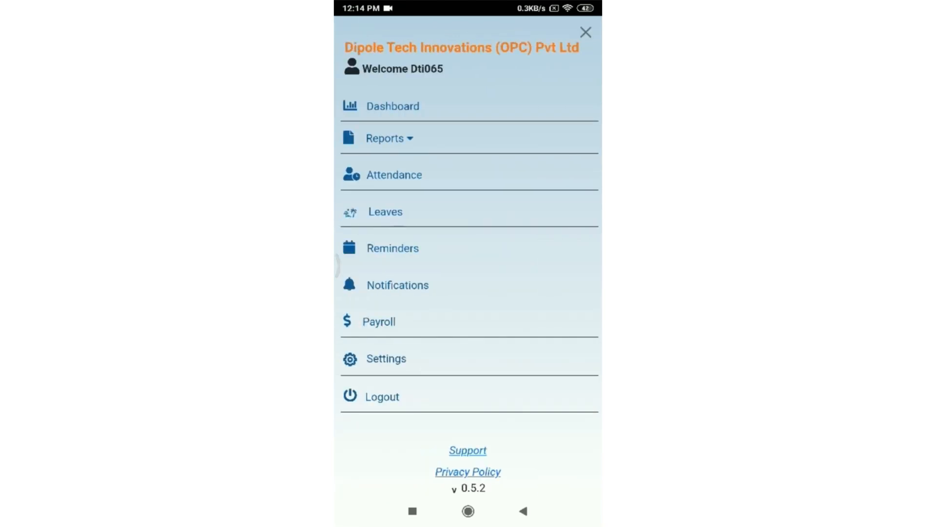
click(385, 138)
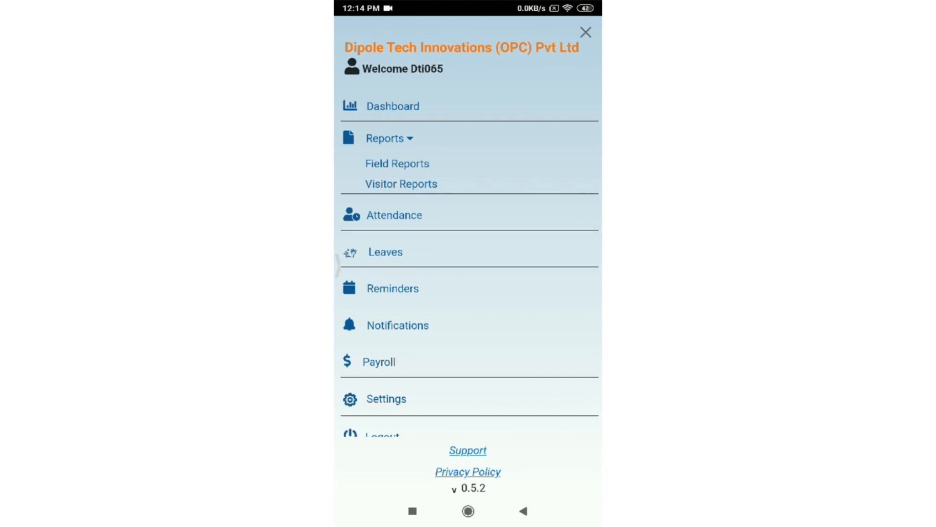
click(397, 164)
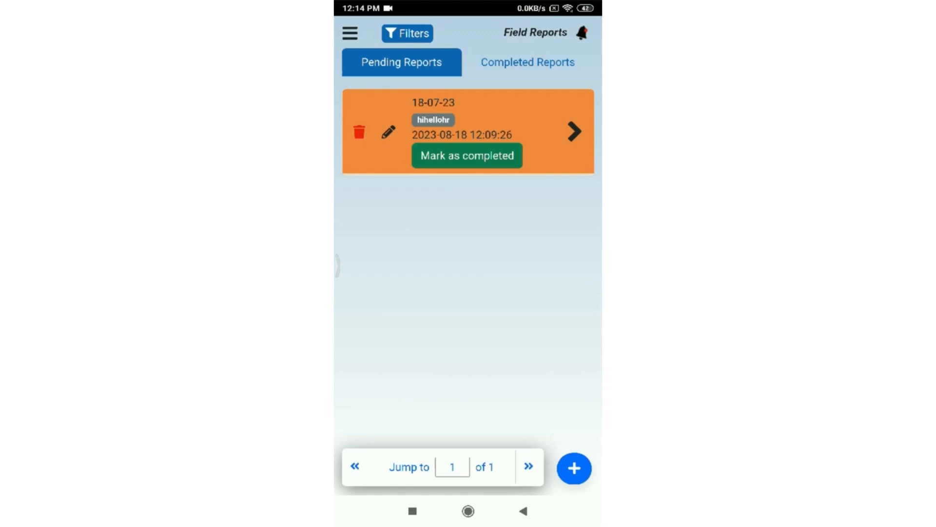
click(575, 468)
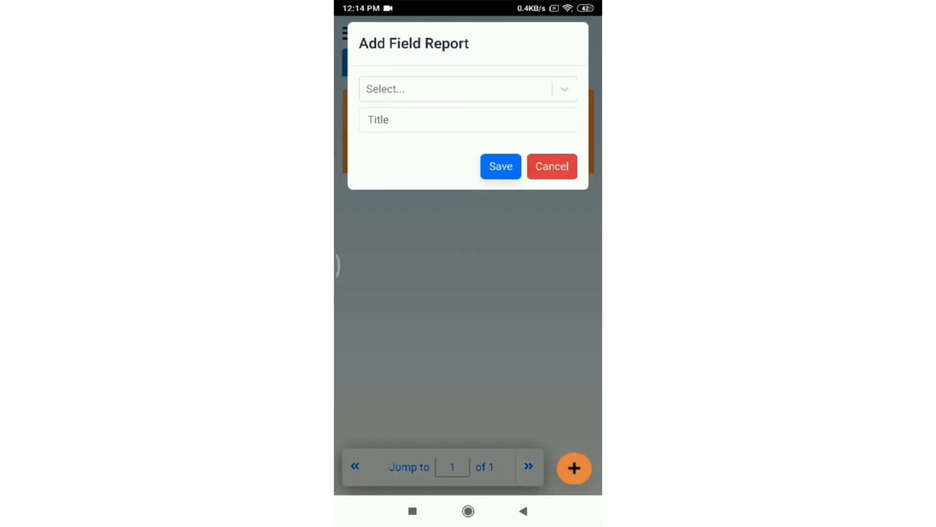
click(456, 89)
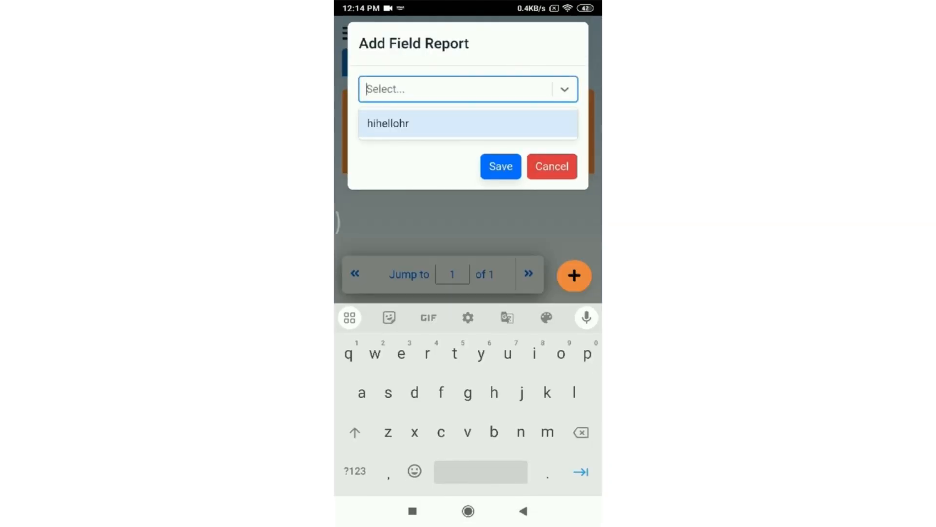
click(388, 123)
Step: Title the field report '18-08-23' and save it
click(468, 120)
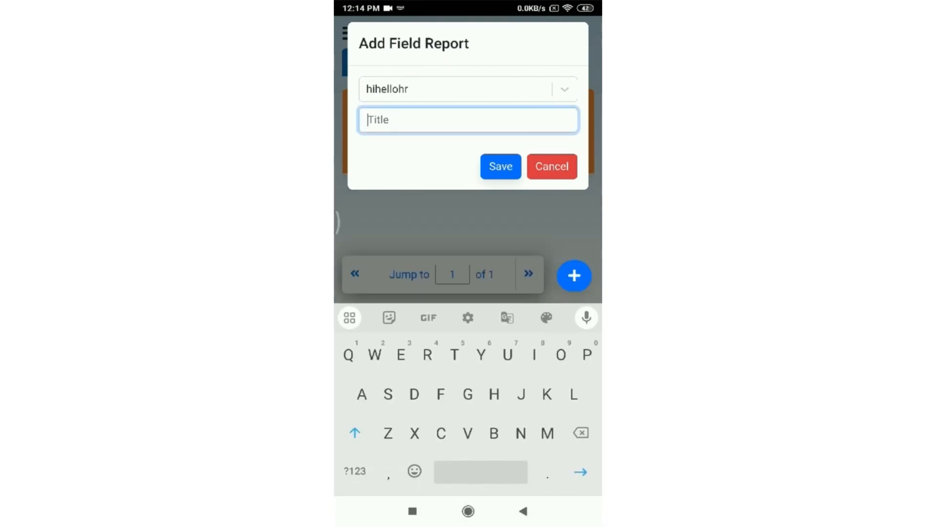
text(D)
key(BackSpace)
click(355, 433)
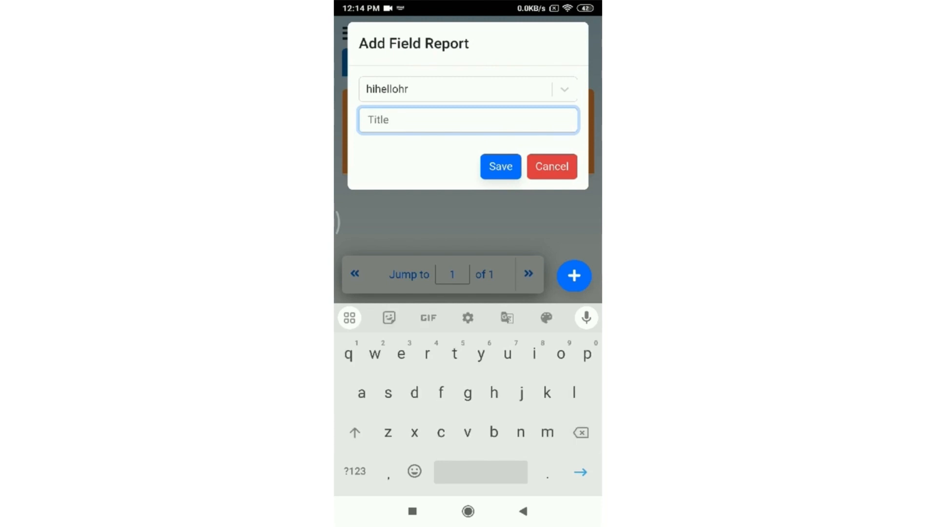
click(355, 472)
text(18_1)
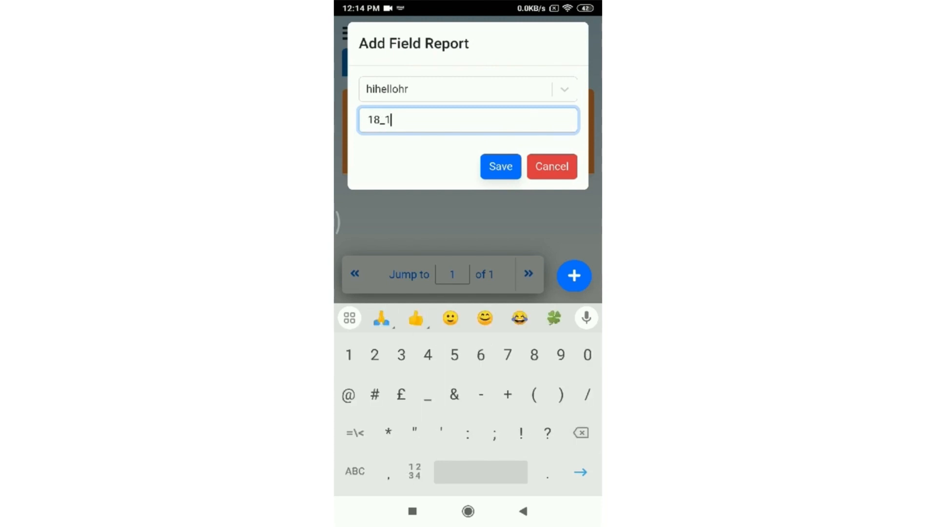
key(BackSpace)
key(BackSpace)
text(-08-23)
click(501, 167)
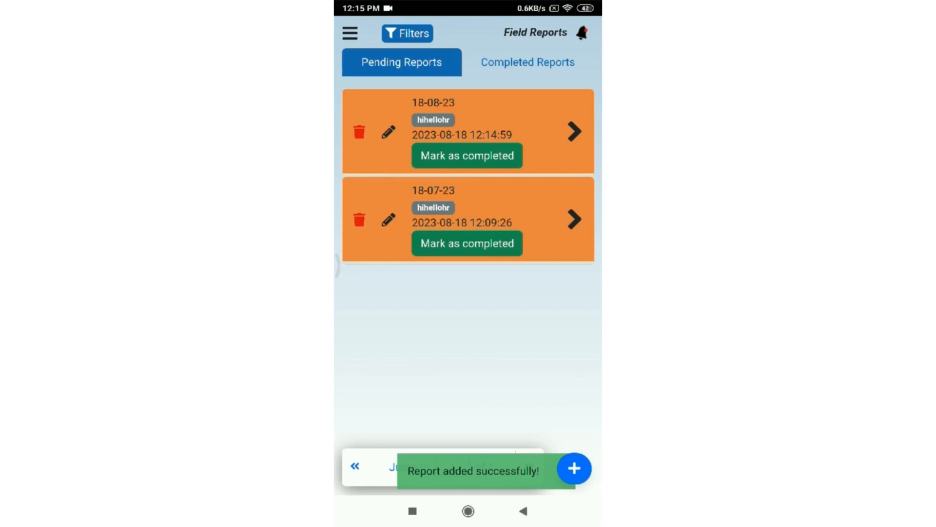
Step: Capture and accept a photo for the 18-08-23 field report
click(574, 132)
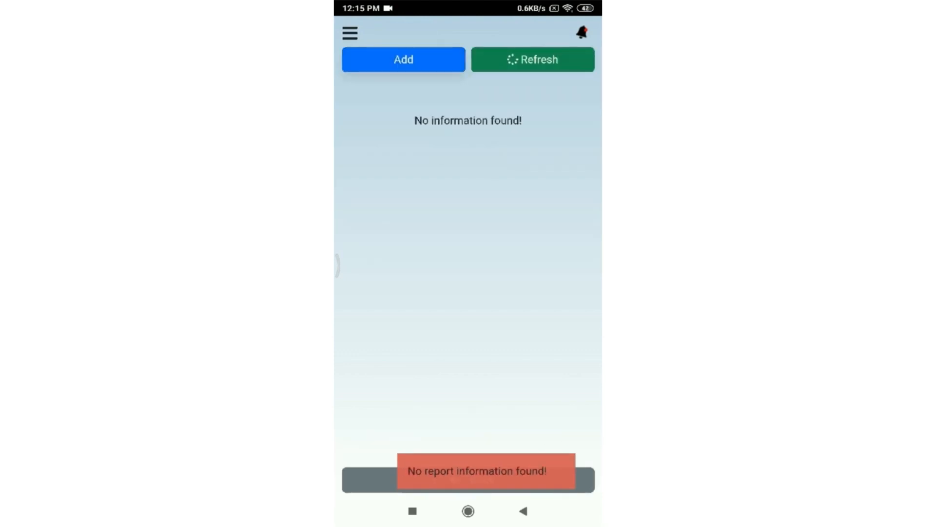
click(404, 59)
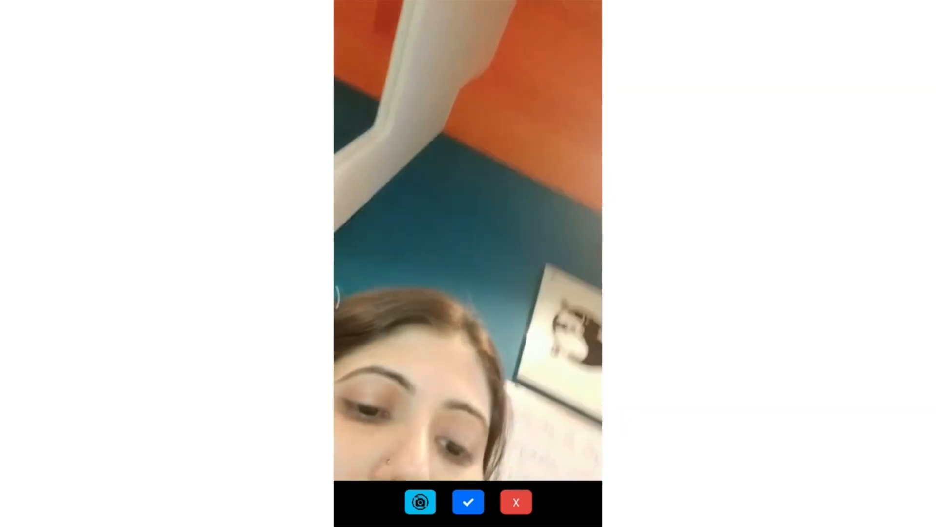
click(469, 502)
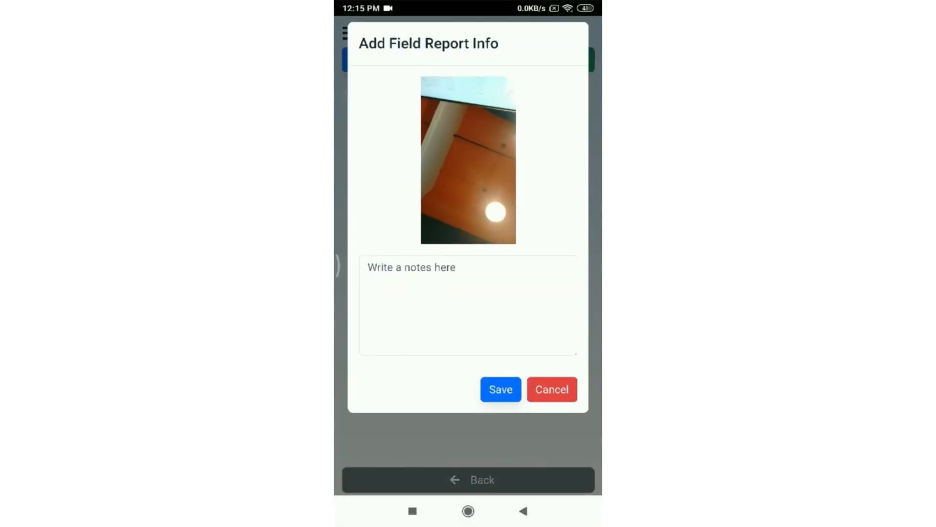
Step: Add the note 'Meeting completed with xyz', save it, and go to the Visitors page
click(469, 305)
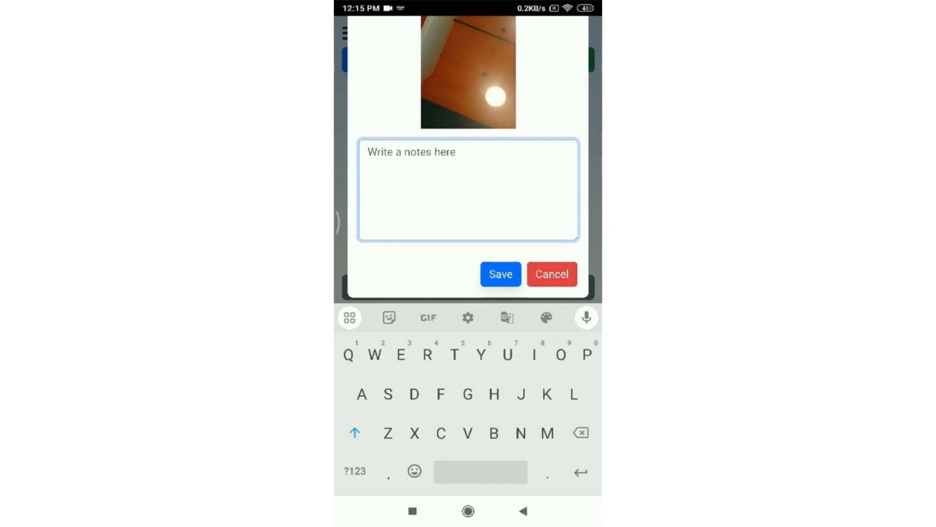
text(Meeting completed e)
key(BackSpace)
text(wi)
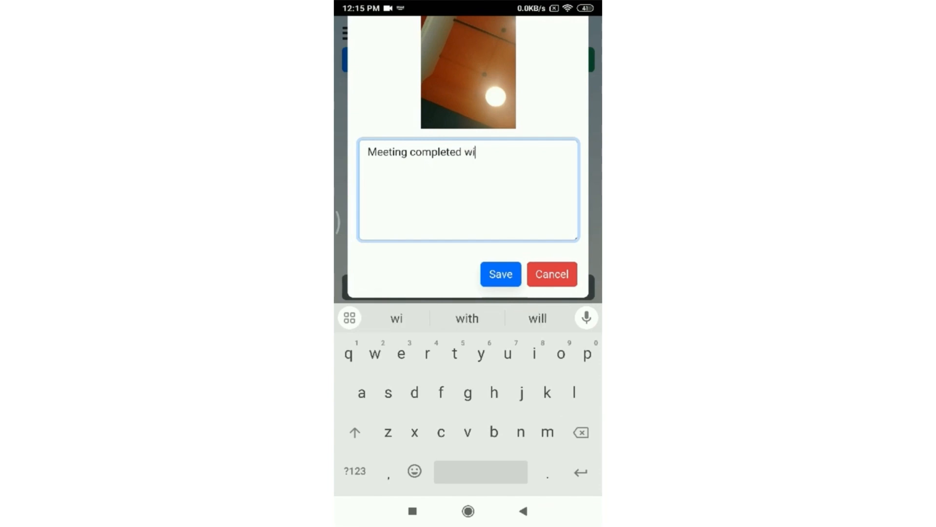
text(th x)
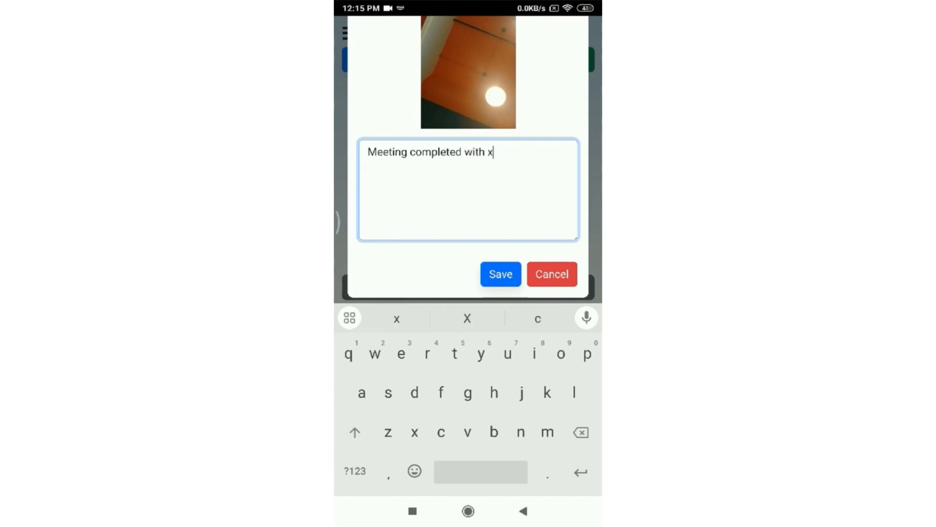
text(yz)
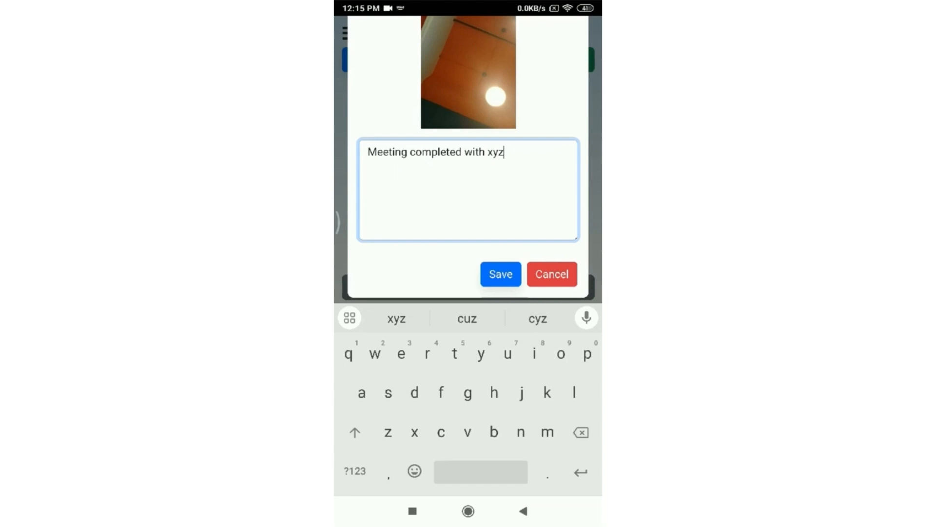
click(500, 275)
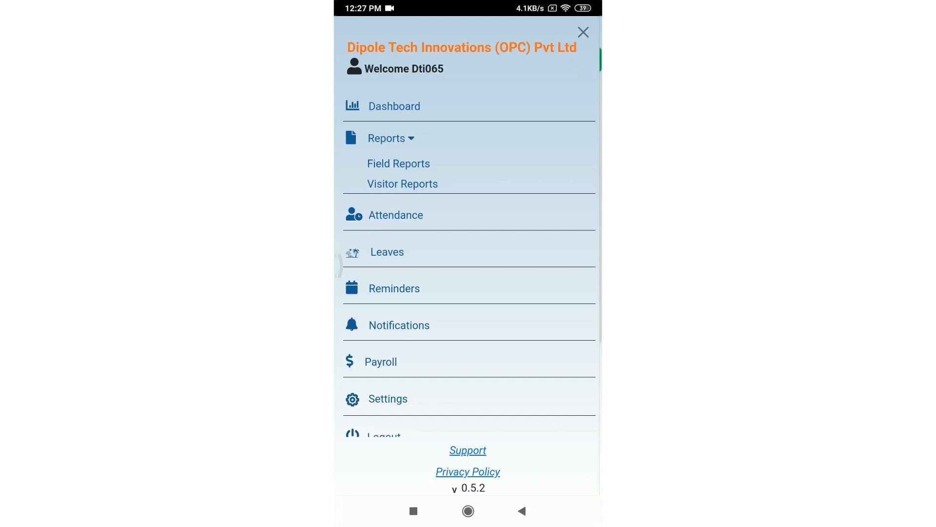
click(403, 184)
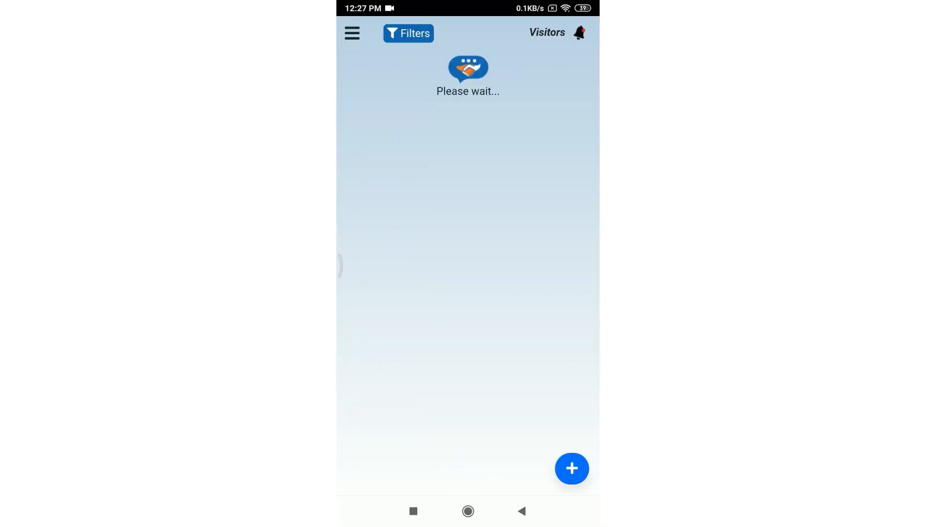
Step: Start a new visitor with project hihellohr and status Interested
click(573, 468)
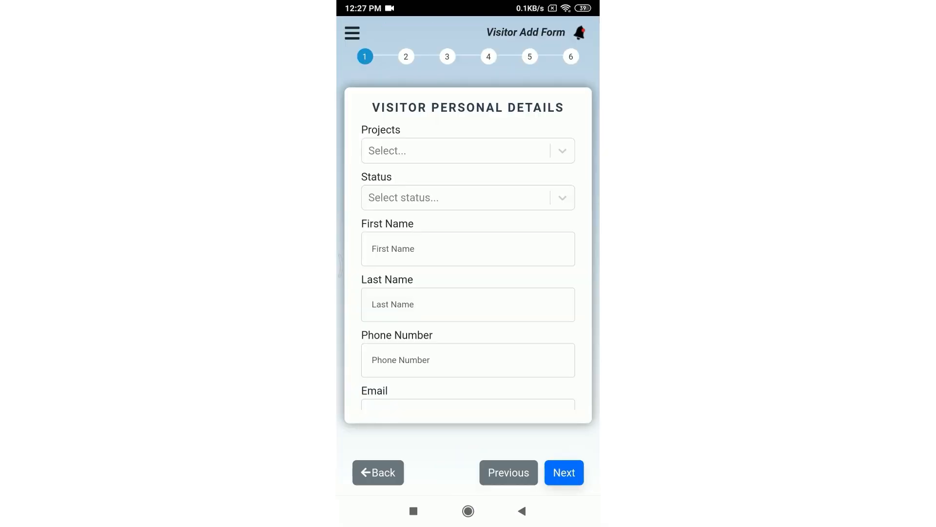
click(459, 150)
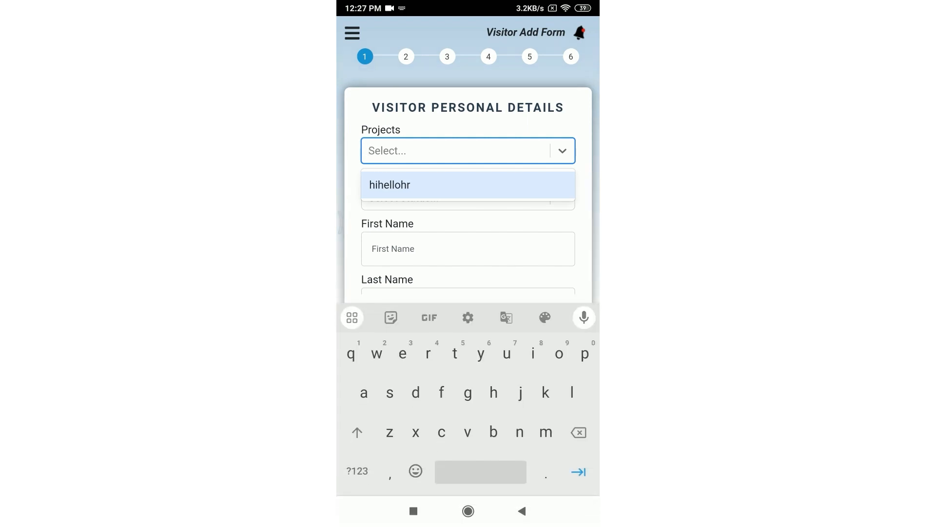
click(390, 185)
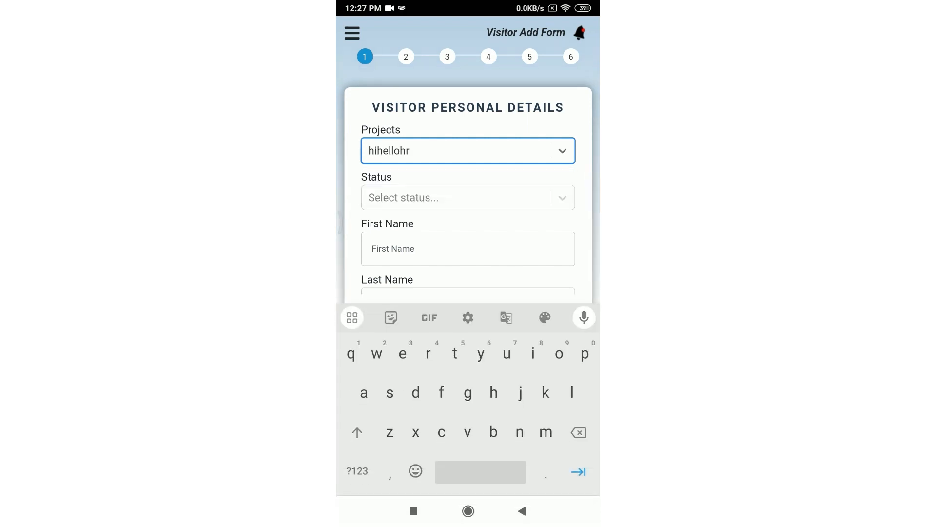
click(458, 198)
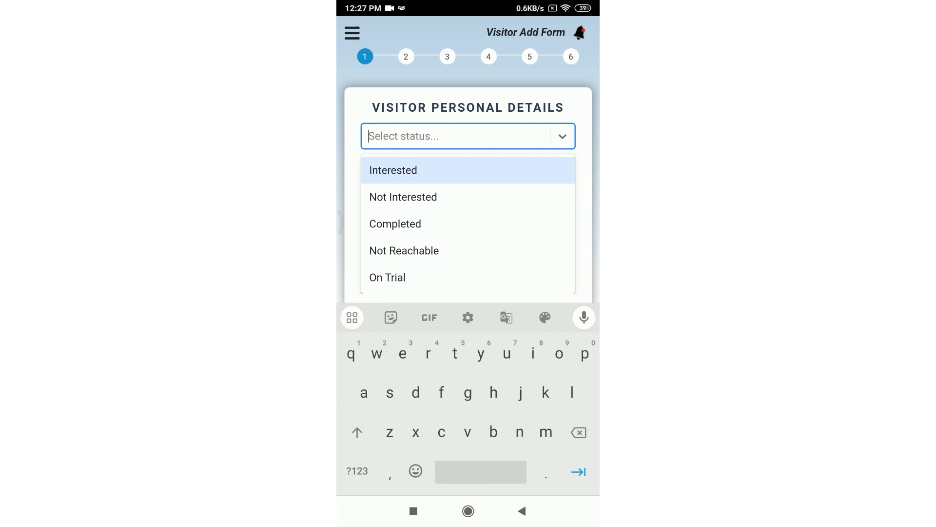
scroll(468, 208, up, 1)
click(393, 208)
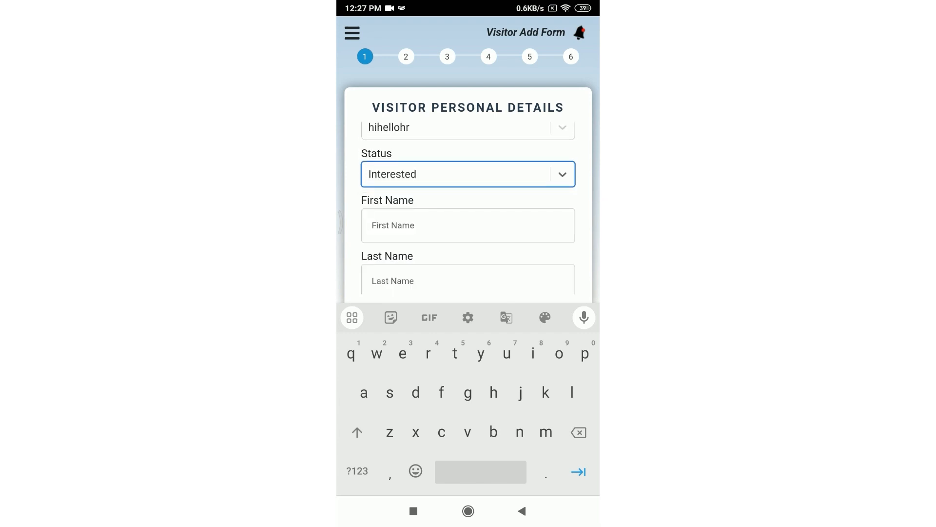
Step: Enter the visitor's first and last name and continue to Visitor Address
click(468, 225)
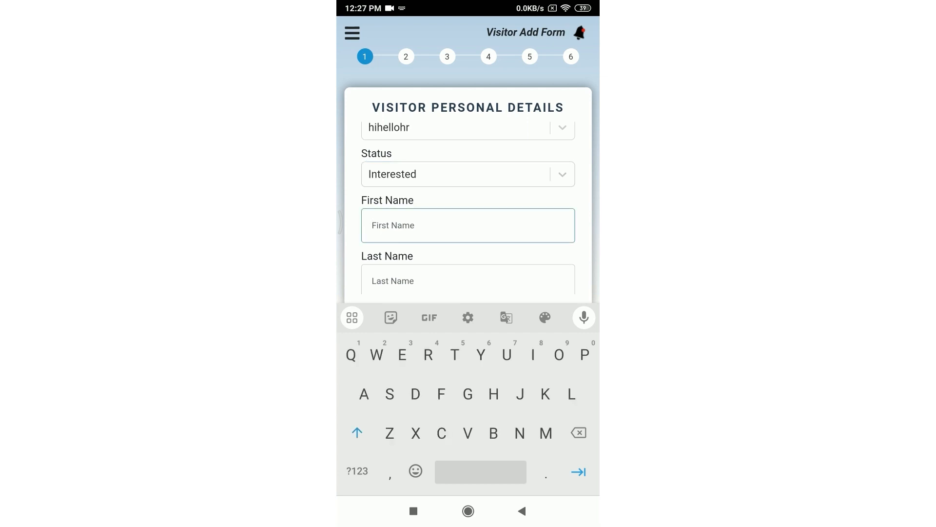
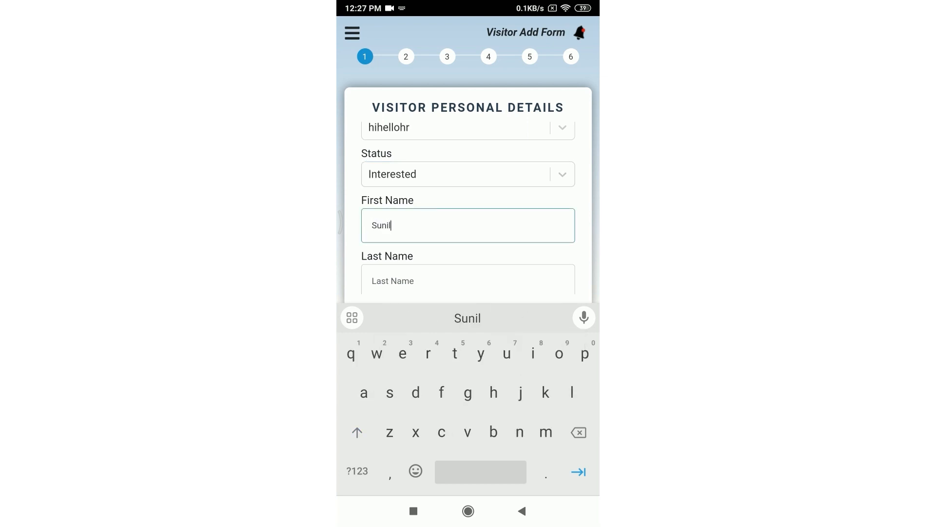
scroll(468, 208, down, 1)
click(469, 218)
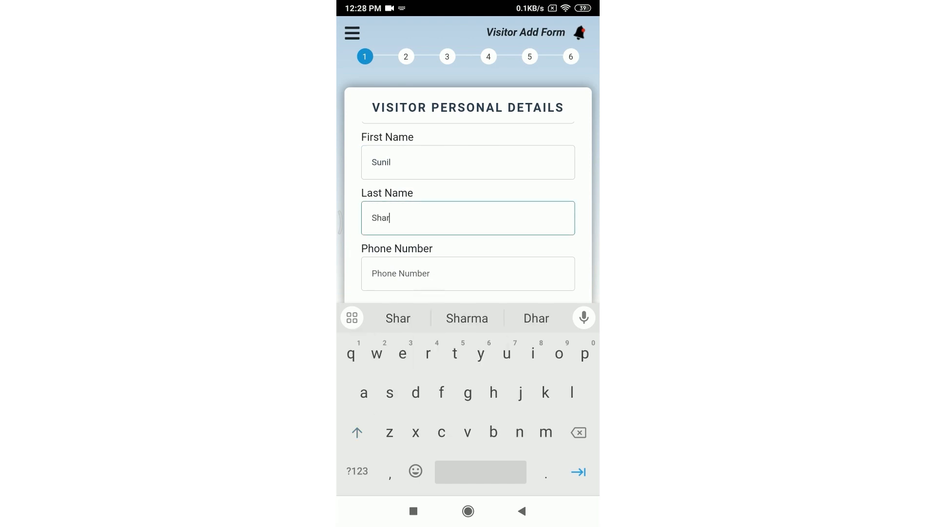
click(468, 318)
scroll(469, 209, down, 1)
click(522, 511)
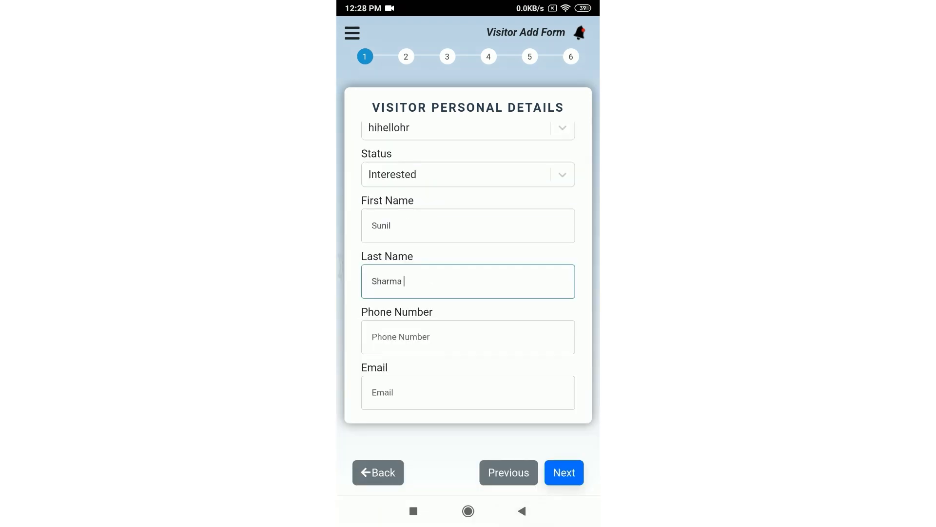
click(564, 473)
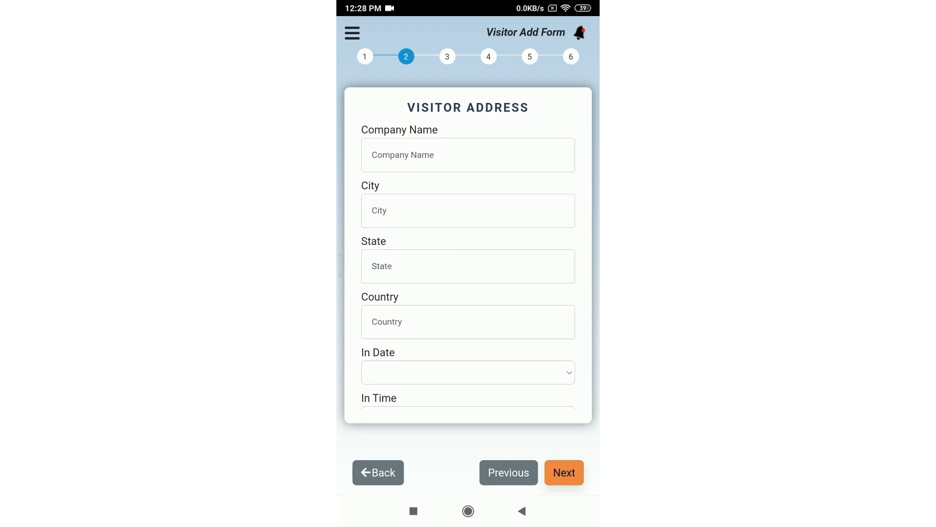
Step: Enter 'Xyz' as the visitor's company name
click(468, 155)
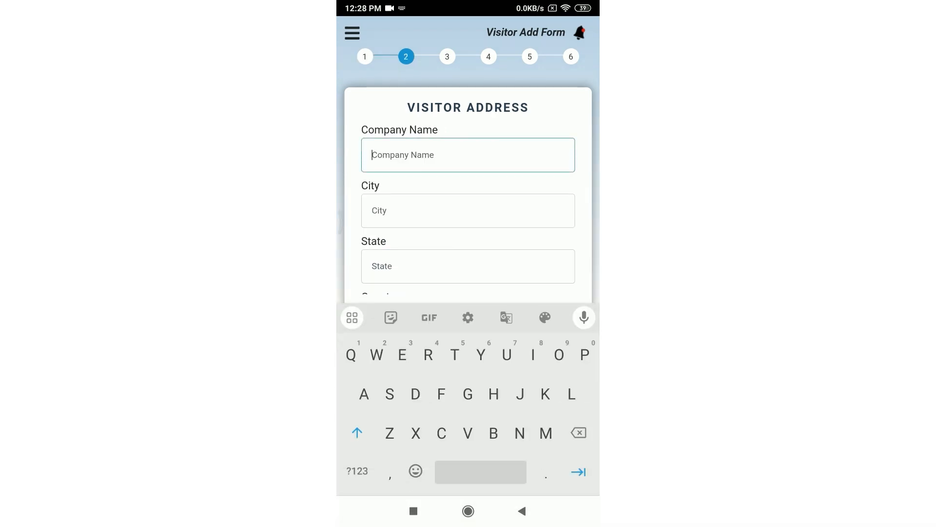
text(Xy)
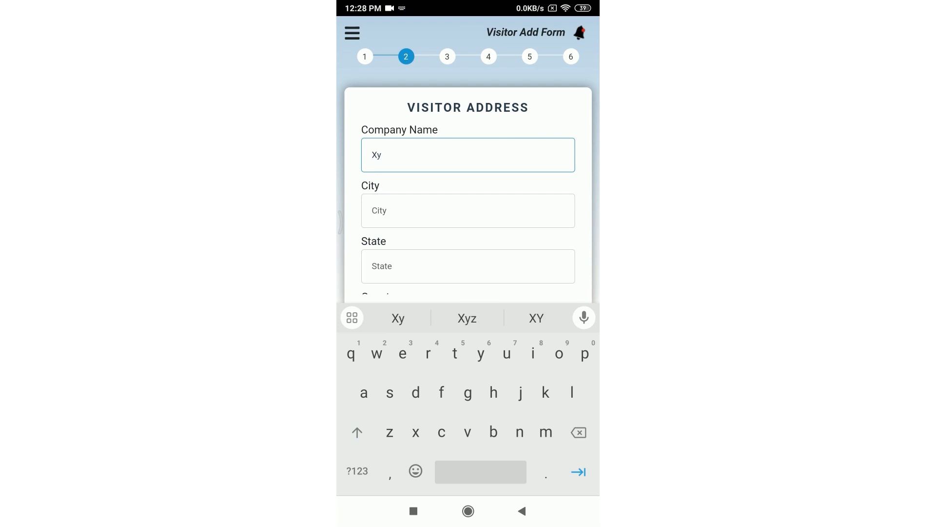
text(z)
scroll(468, 210, down, 2)
click(522, 511)
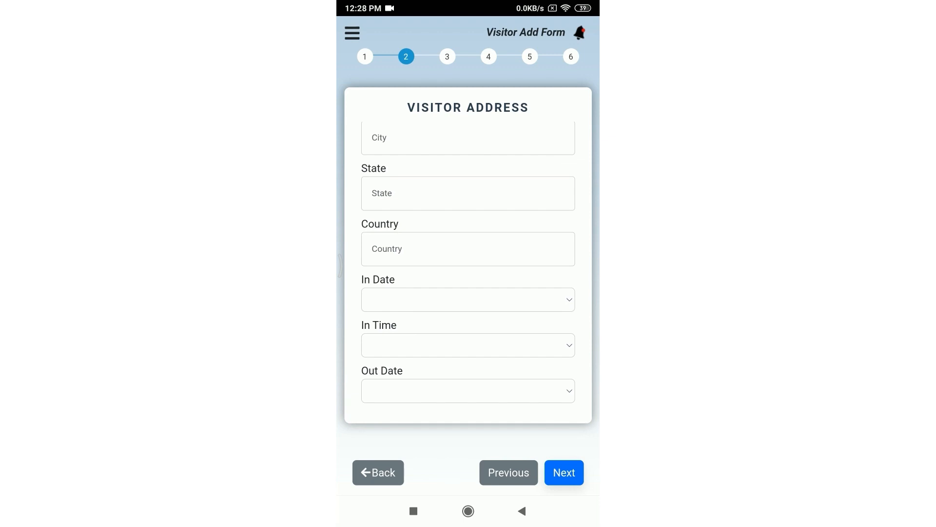
Step: Move through Visiting Info and Payment Details (total 0) to the Other Information step
click(564, 472)
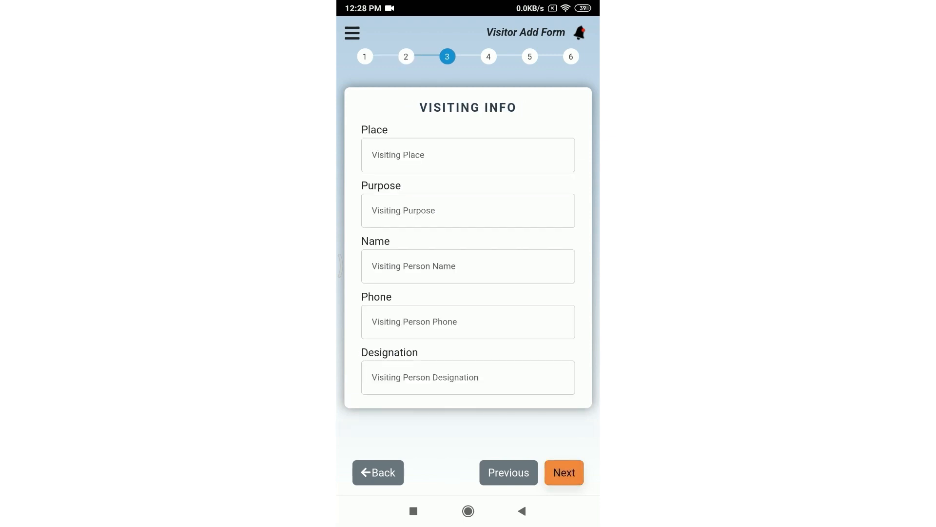
click(564, 472)
click(509, 472)
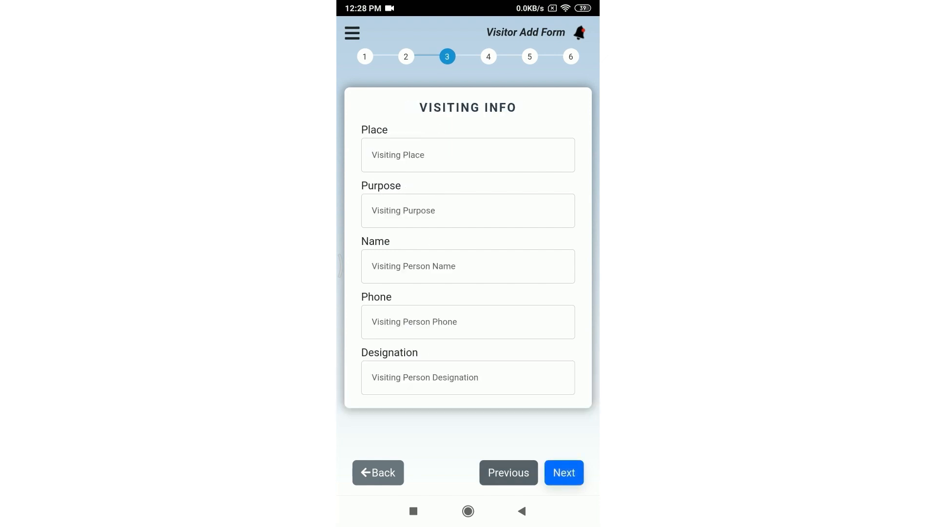
click(468, 155)
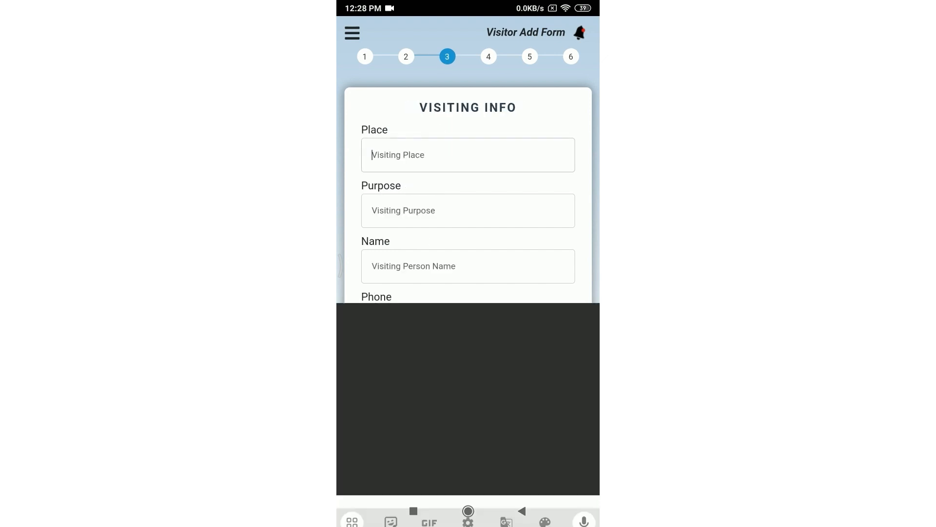
click(522, 511)
click(468, 210)
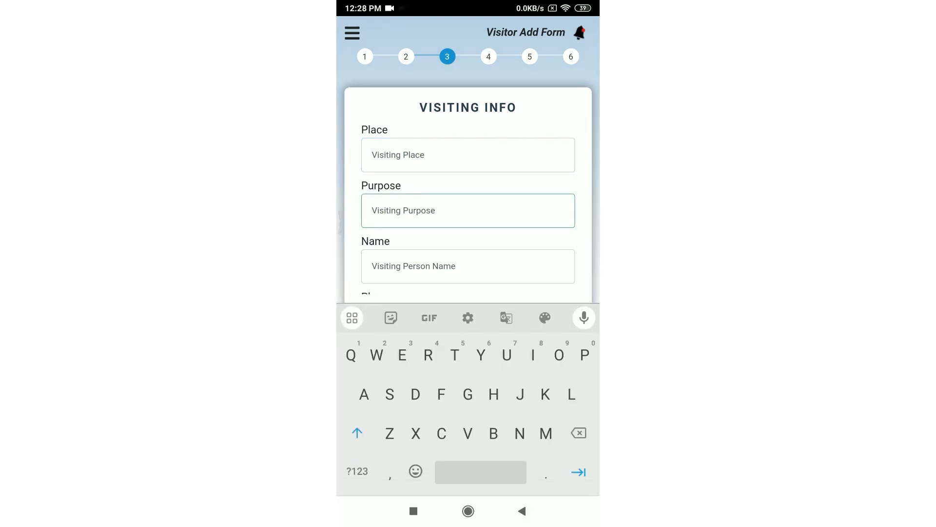
click(522, 511)
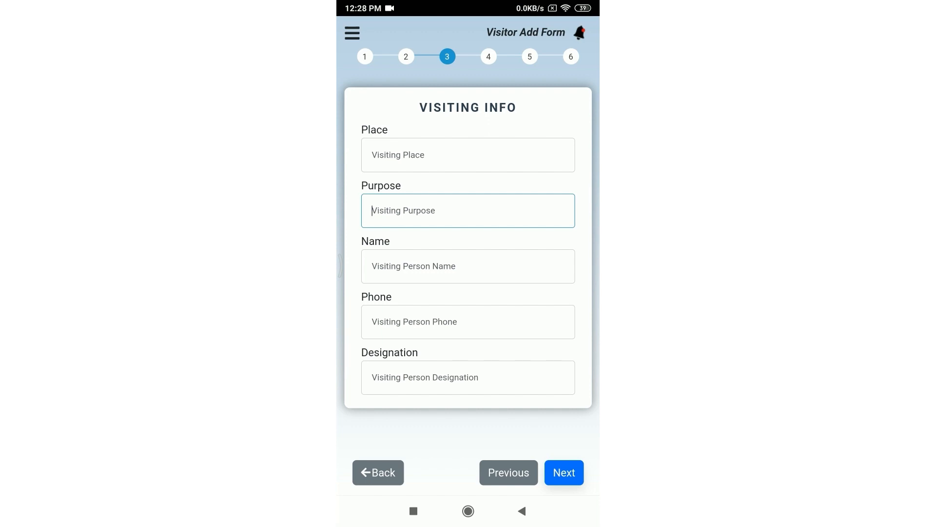
click(564, 473)
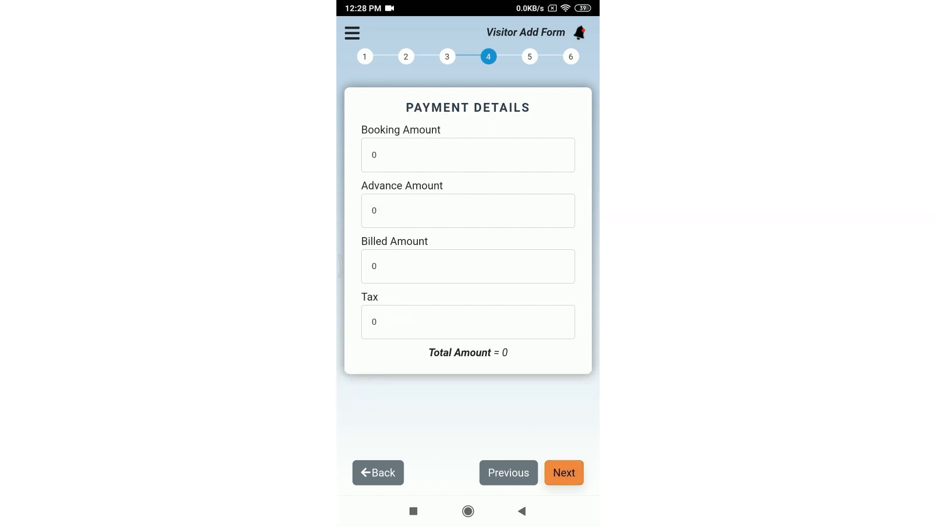
click(376, 155)
click(521, 511)
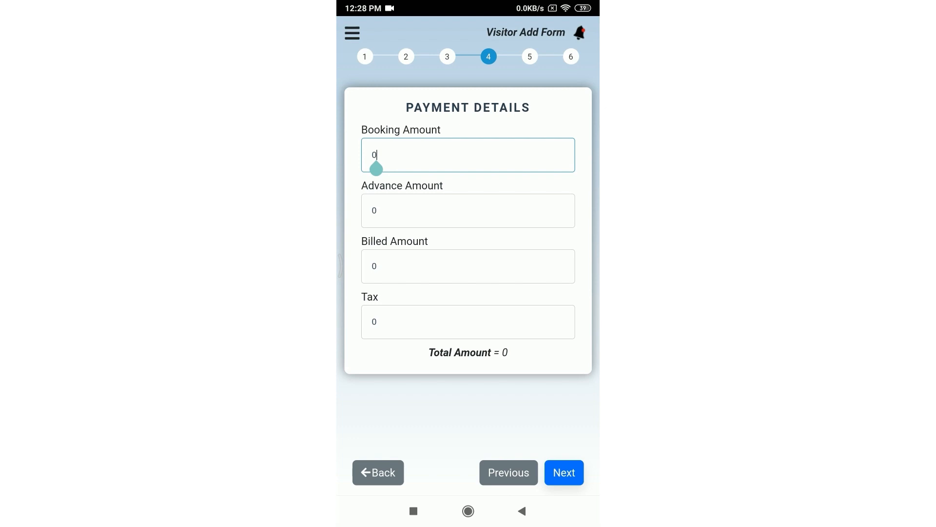
click(564, 472)
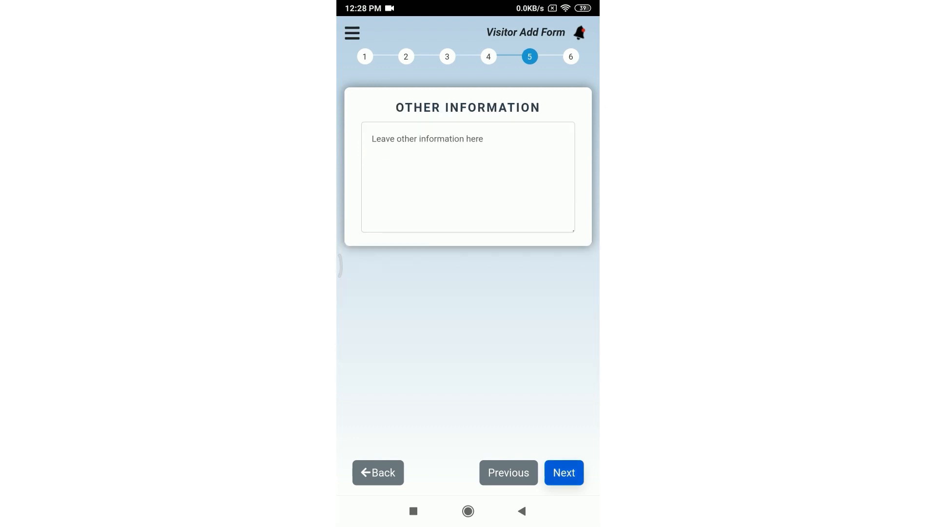
Step: Enter 'Dipole' as Other Information and save the new visitor record
click(468, 177)
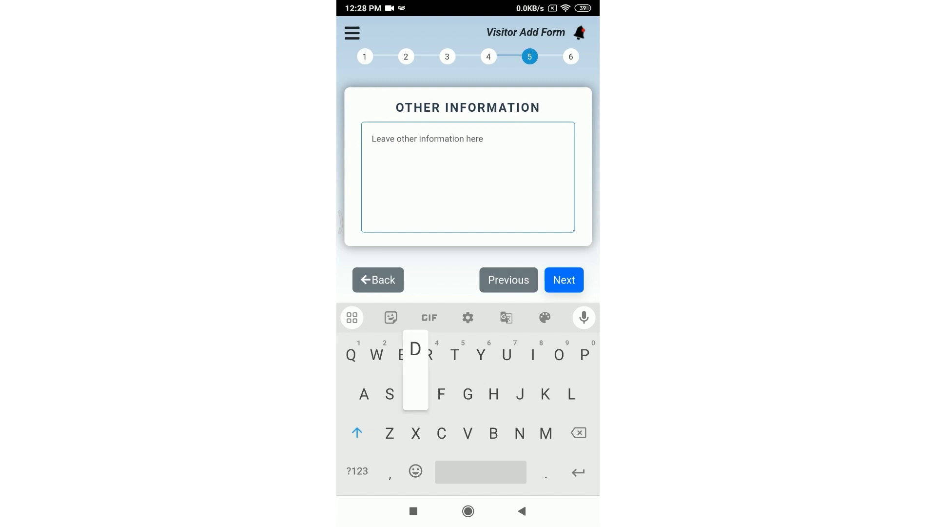
text(Dipole)
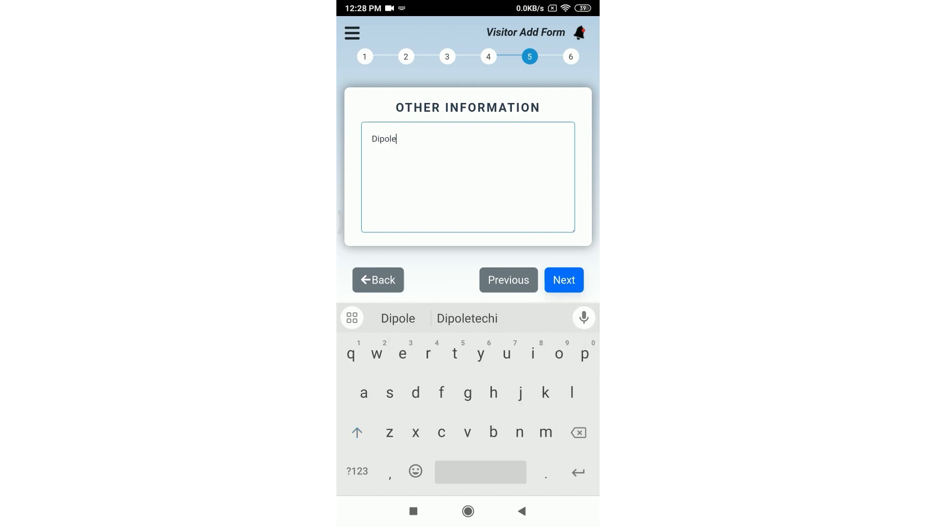
click(564, 279)
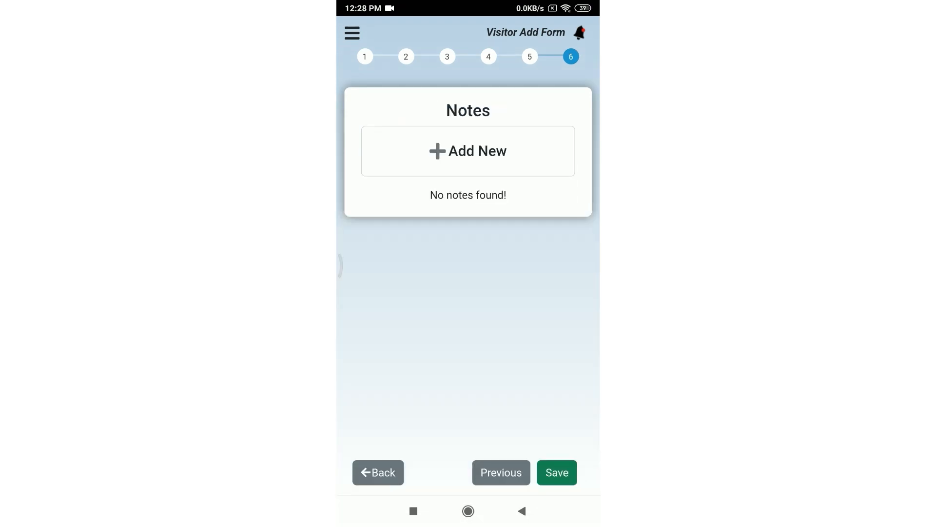
click(557, 472)
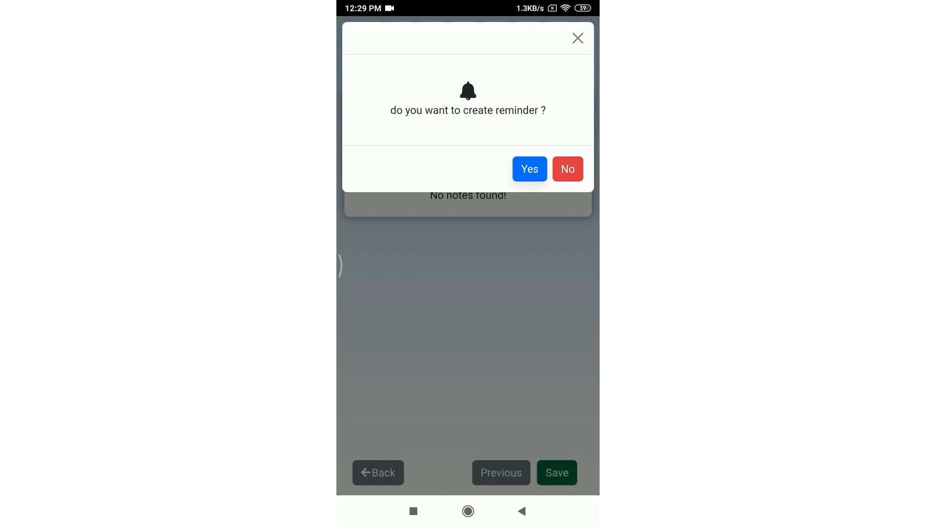
Step: Accept the reminder prompt and set the reminder date to 19/08/2023
click(530, 169)
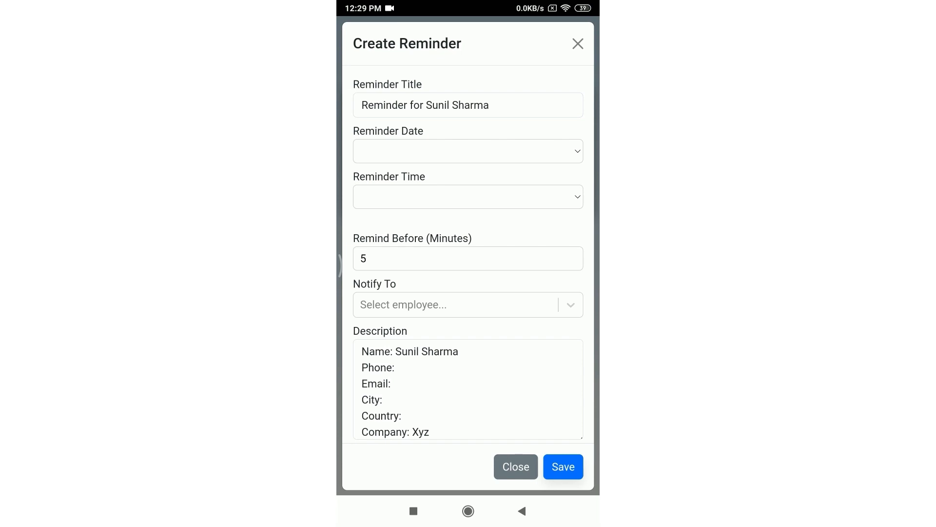
click(468, 151)
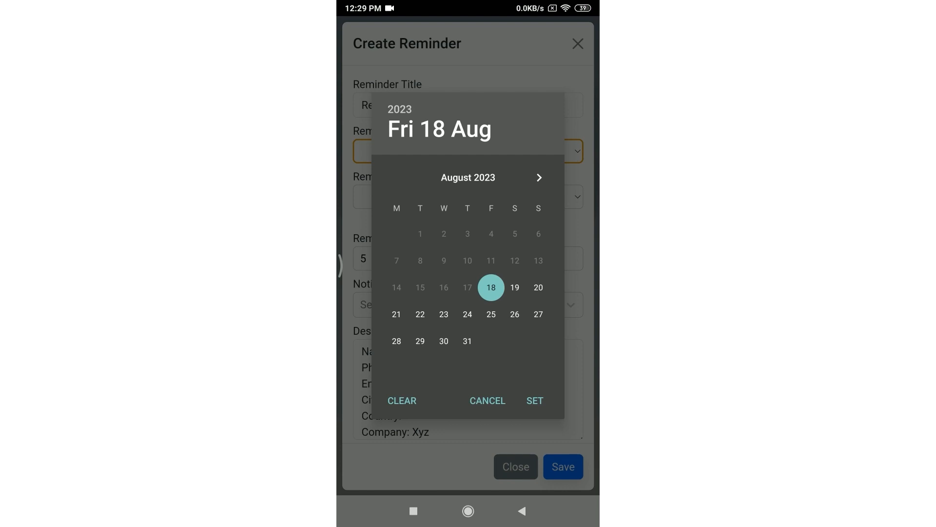
click(515, 287)
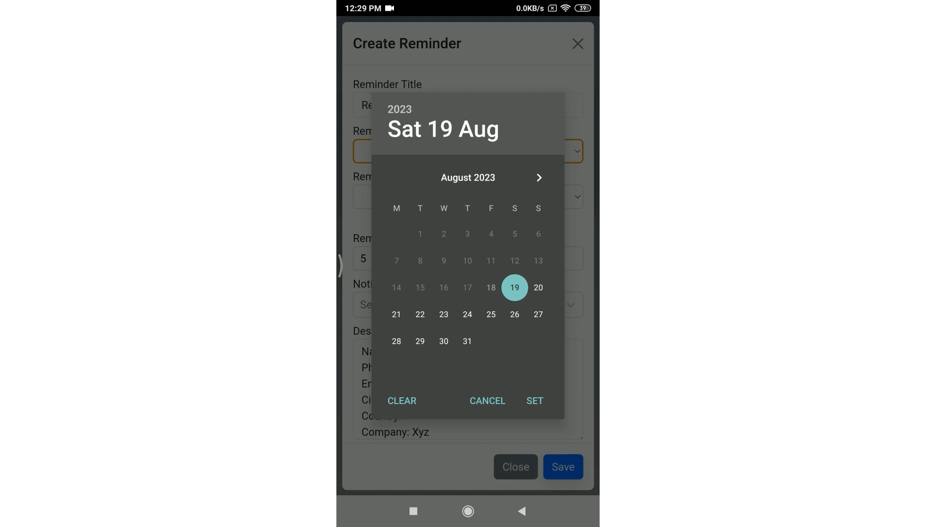
click(535, 401)
Step: Set the reminder time to 15:29 and select the Remind Before field
click(468, 197)
drag(468, 214, 528, 274)
drag(495, 326, 474, 334)
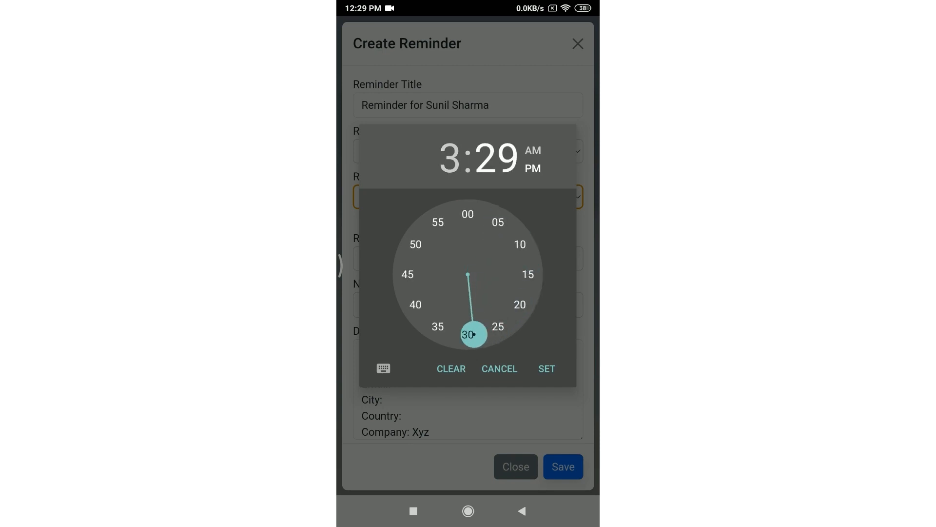
click(546, 368)
scroll(468, 254, down, 1)
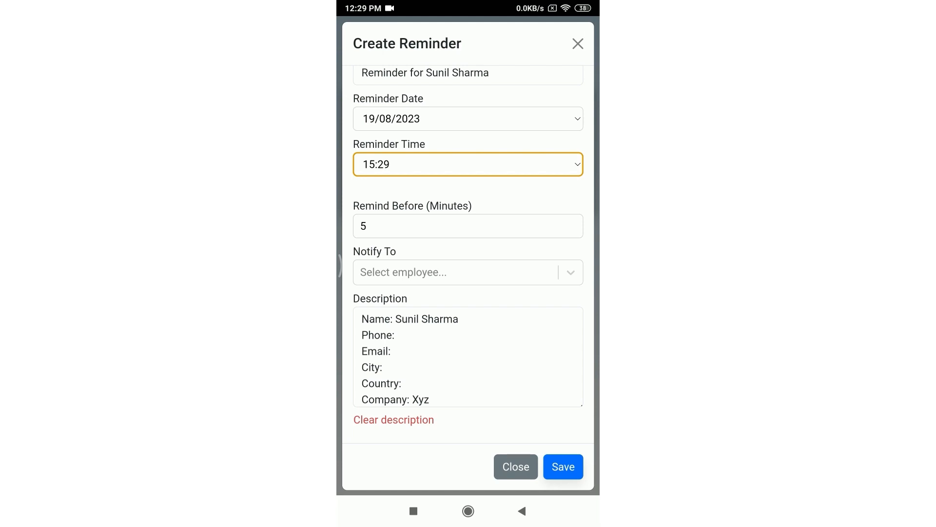
click(366, 234)
Step: Change Remind Before to 10 minutes and choose the employee to notify
key(BackSpace)
text(10)
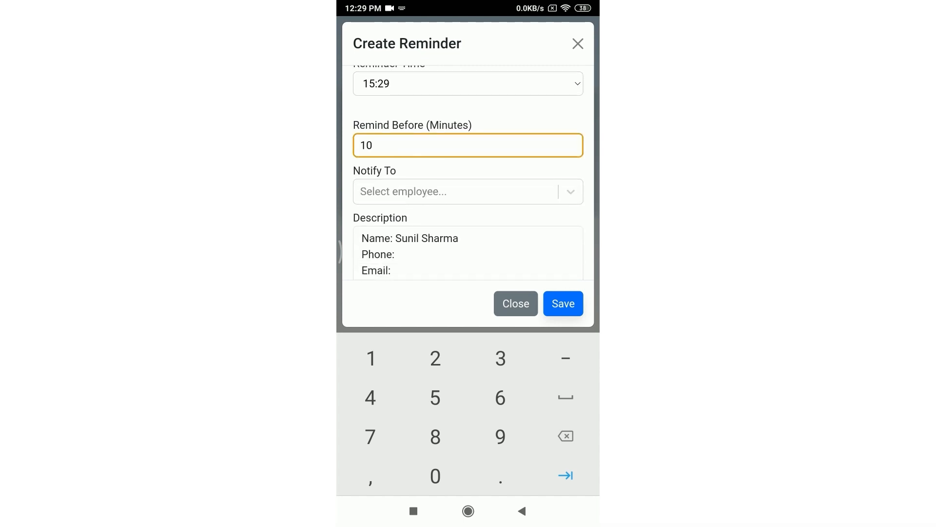
click(459, 192)
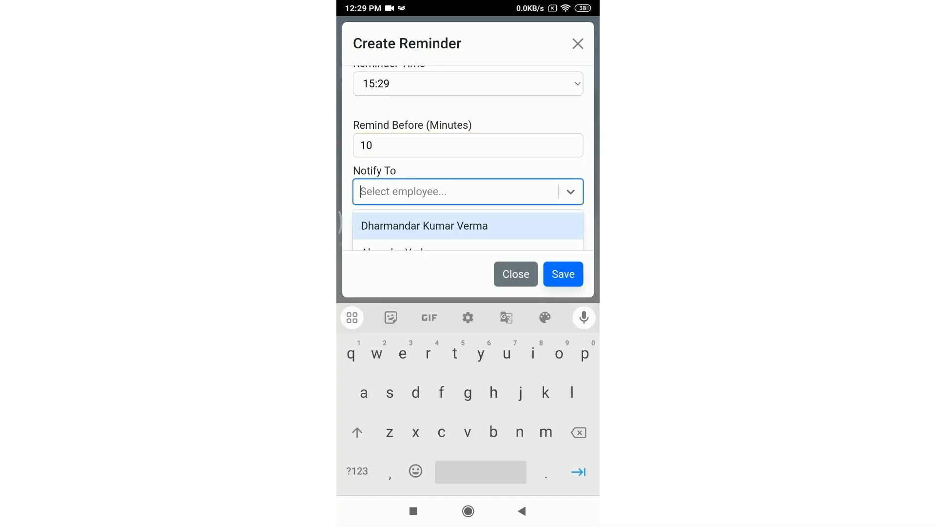
scroll(469, 229, down, 3)
scroll(468, 157, down, 1)
scroll(469, 205, up, 2)
scroll(468, 205, down, 1)
scroll(468, 205, up, 1)
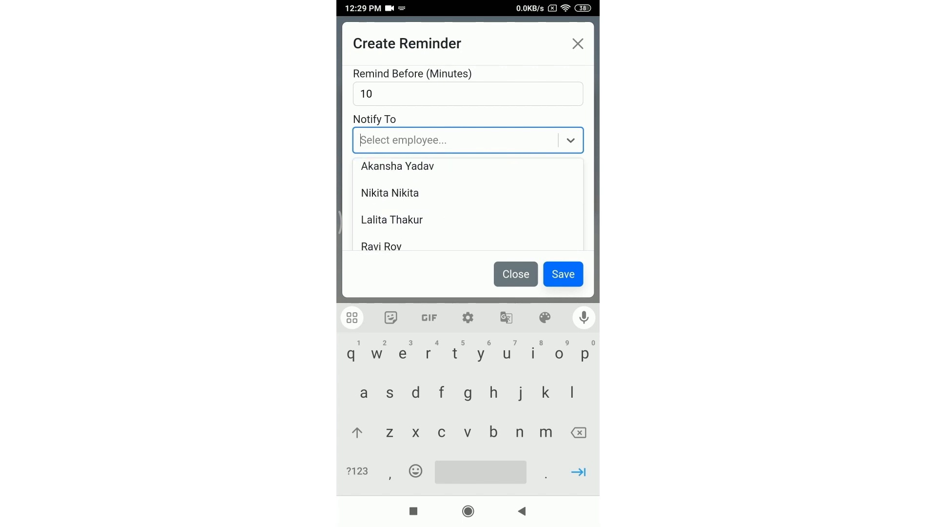
click(382, 244)
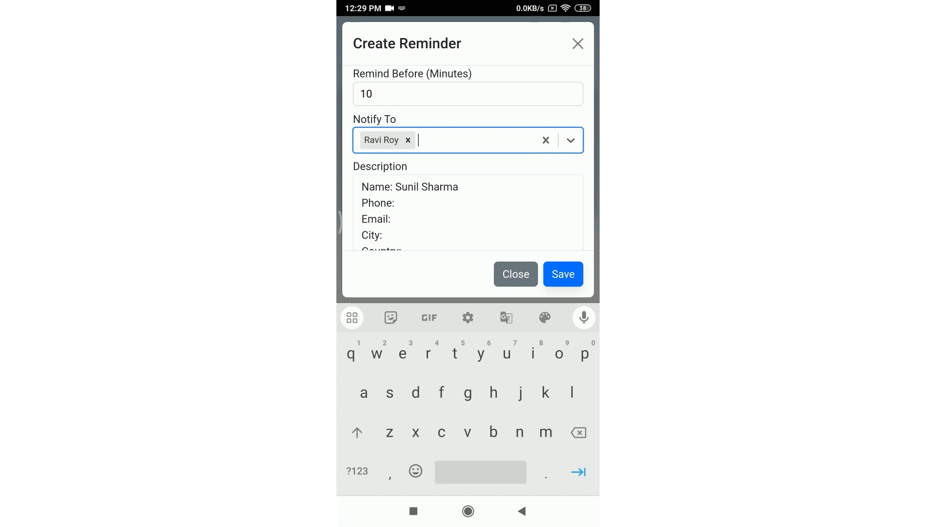
Step: Save the reminder
scroll(468, 212, down, 2)
click(522, 510)
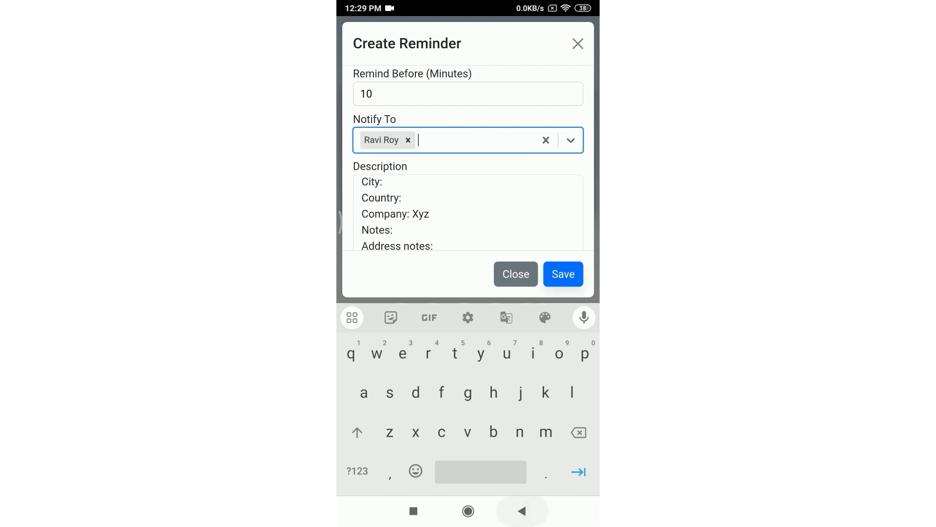
click(563, 467)
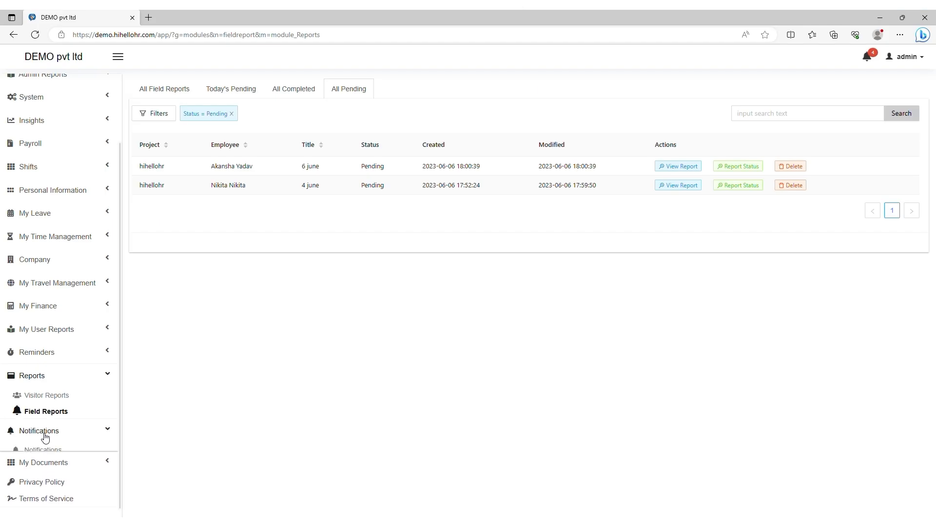
Step: Review the 14 reminder notifications, then expand the My Documents section
click(46, 449)
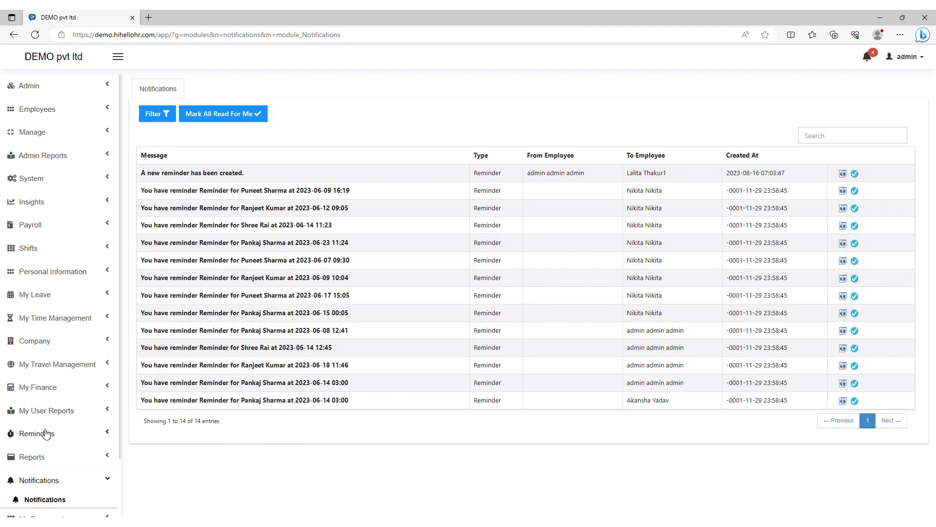
scroll(44, 378, down, 2)
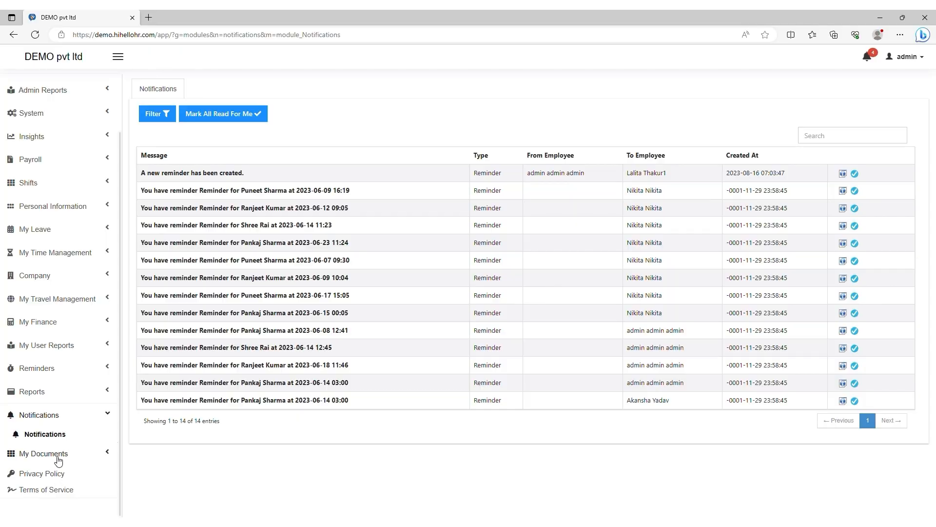
click(59, 456)
Step: Show the Company Documents list with PAN CARD, GST CERTIFICATE and three others
click(57, 473)
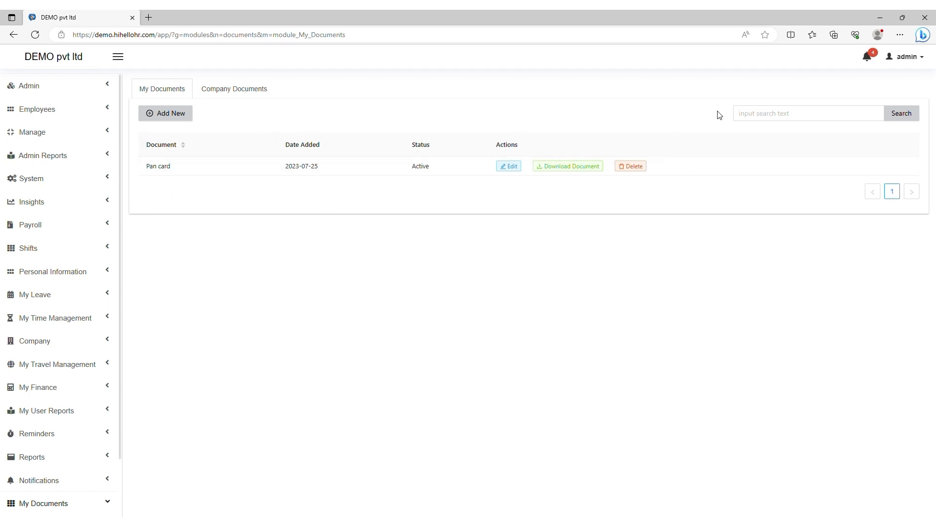
click(213, 97)
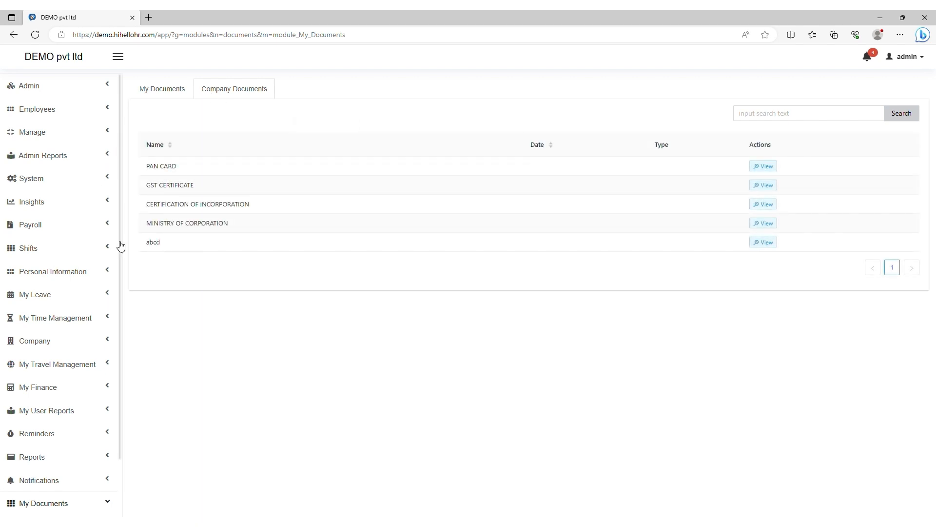